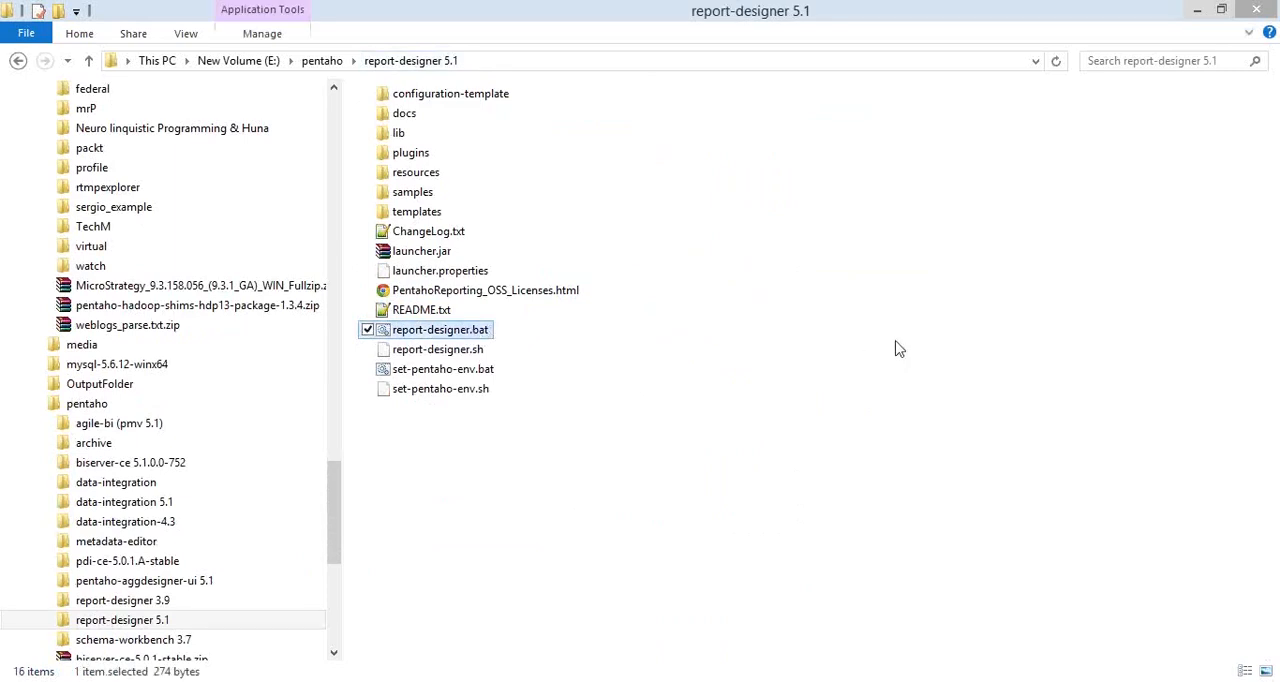
Step: Launch Pentaho Report Designer from report-designer.bat and move its Welcome window clear of the centre
key(Return)
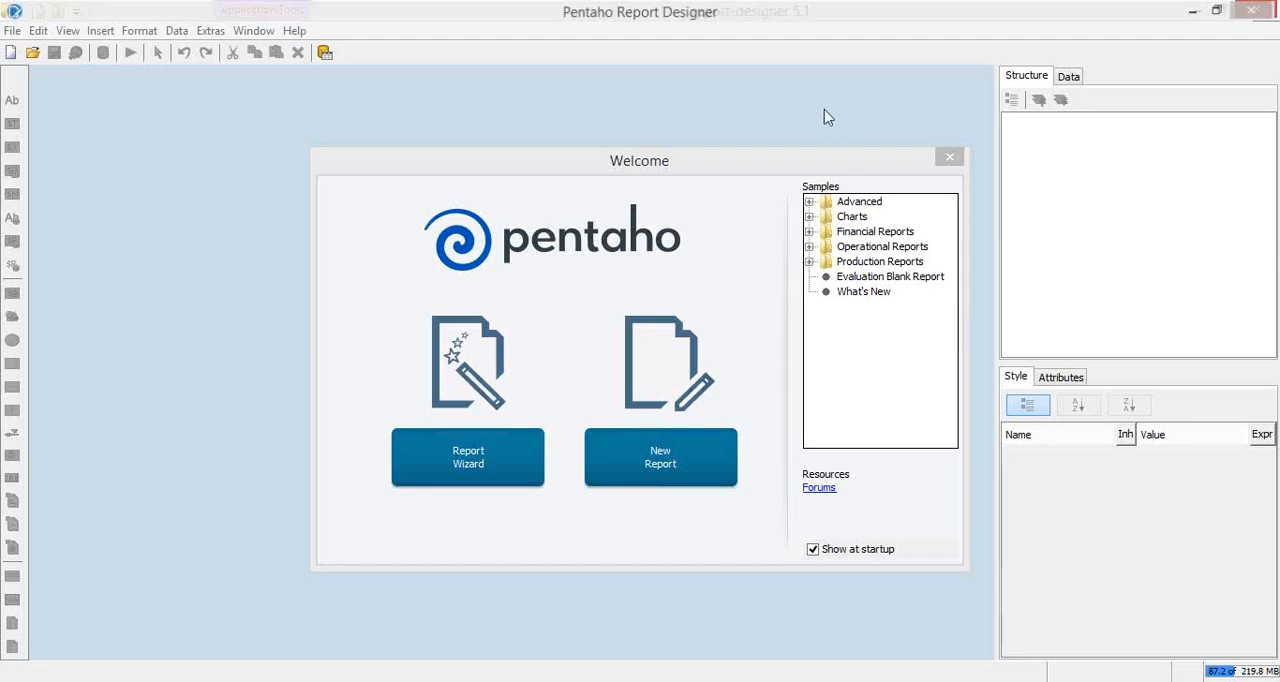
click(801, 73)
drag(749, 160, 672, 124)
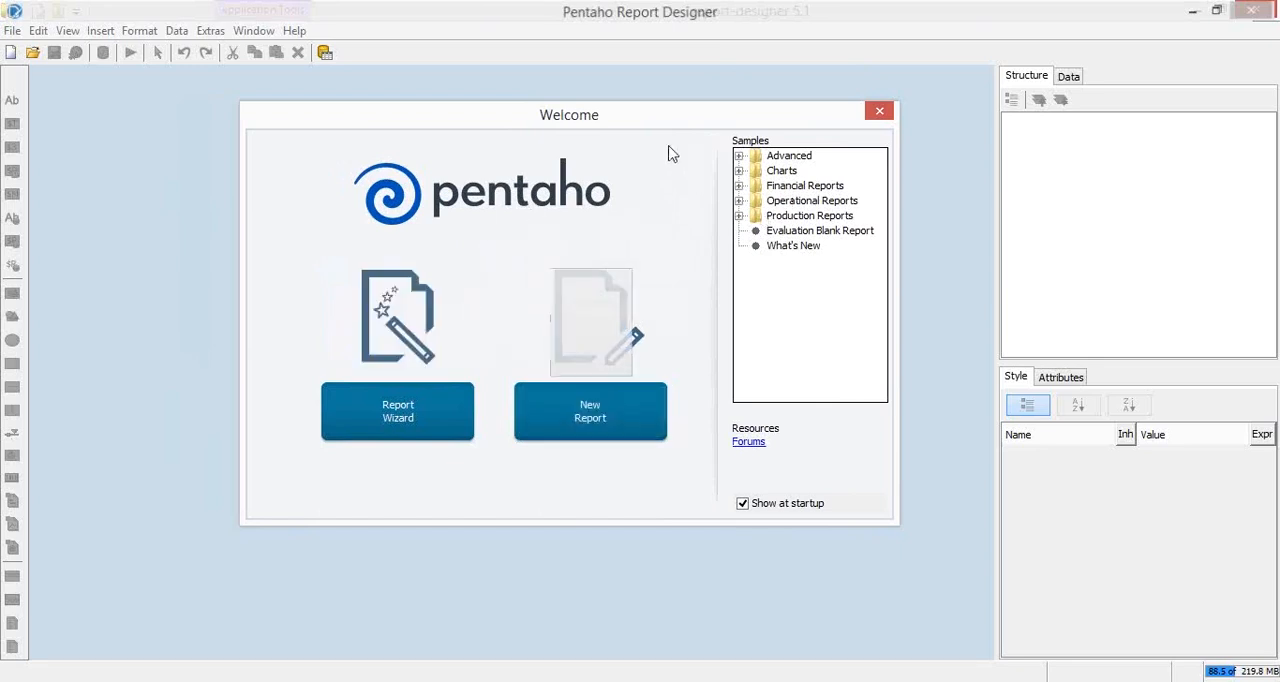
Step: Look through the sample report categories and the individual samples in the Advanced folder
click(786, 172)
click(782, 188)
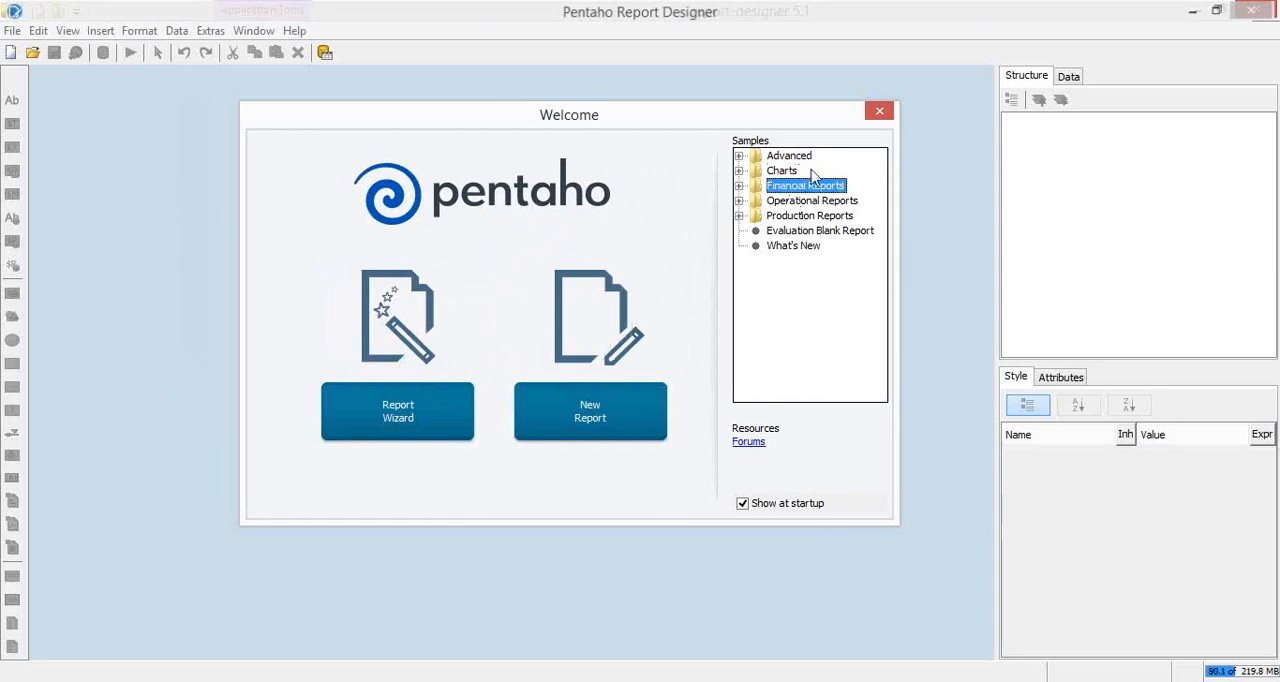
click(738, 158)
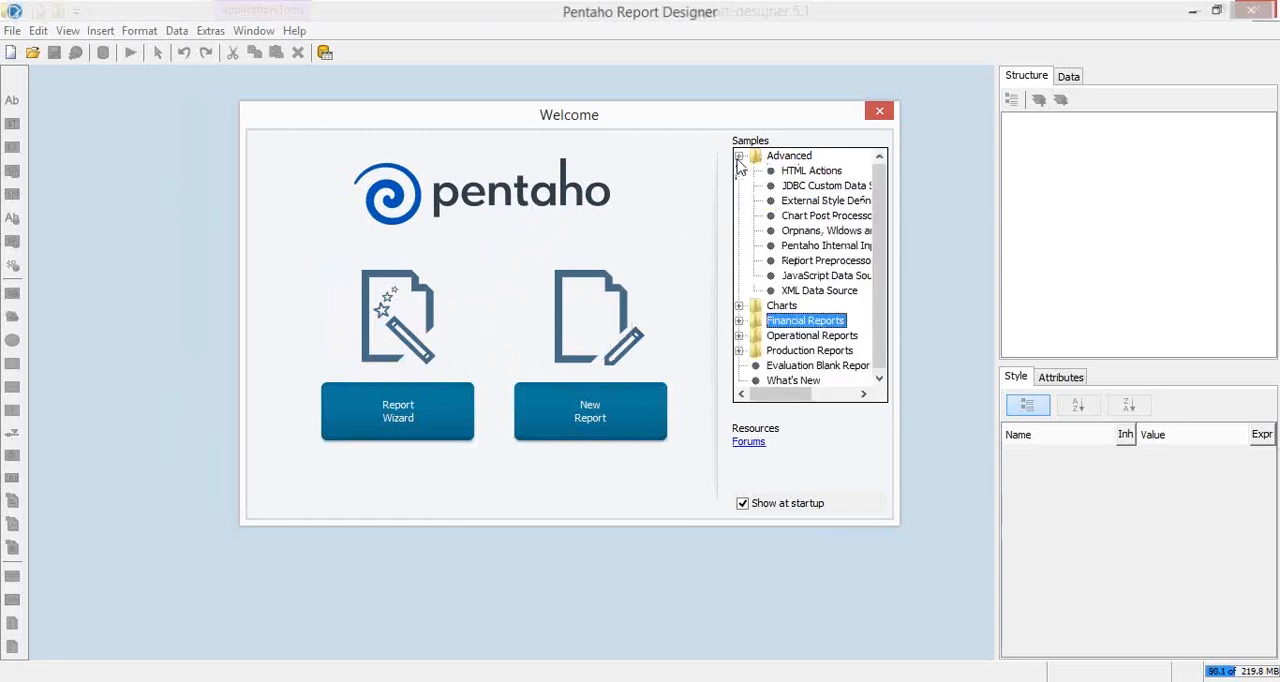
click(806, 174)
click(806, 201)
click(805, 216)
click(798, 248)
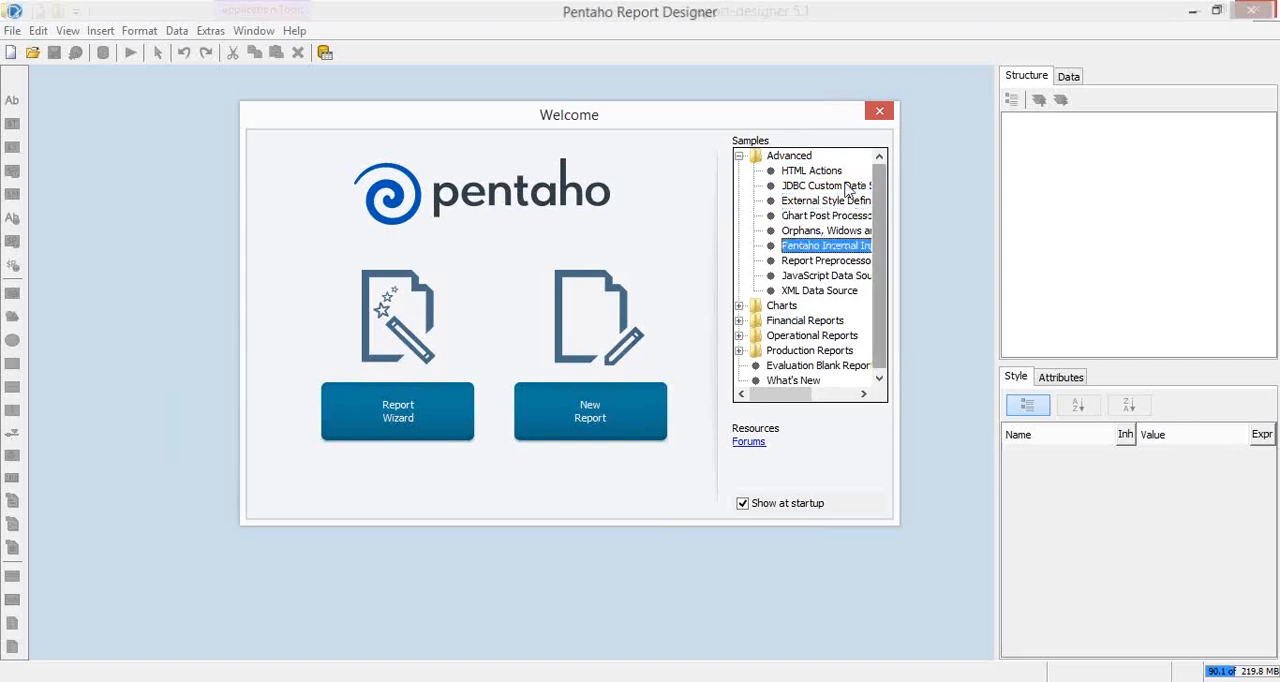
Step: Close the Welcome window and create a new blank report
click(873, 114)
click(12, 31)
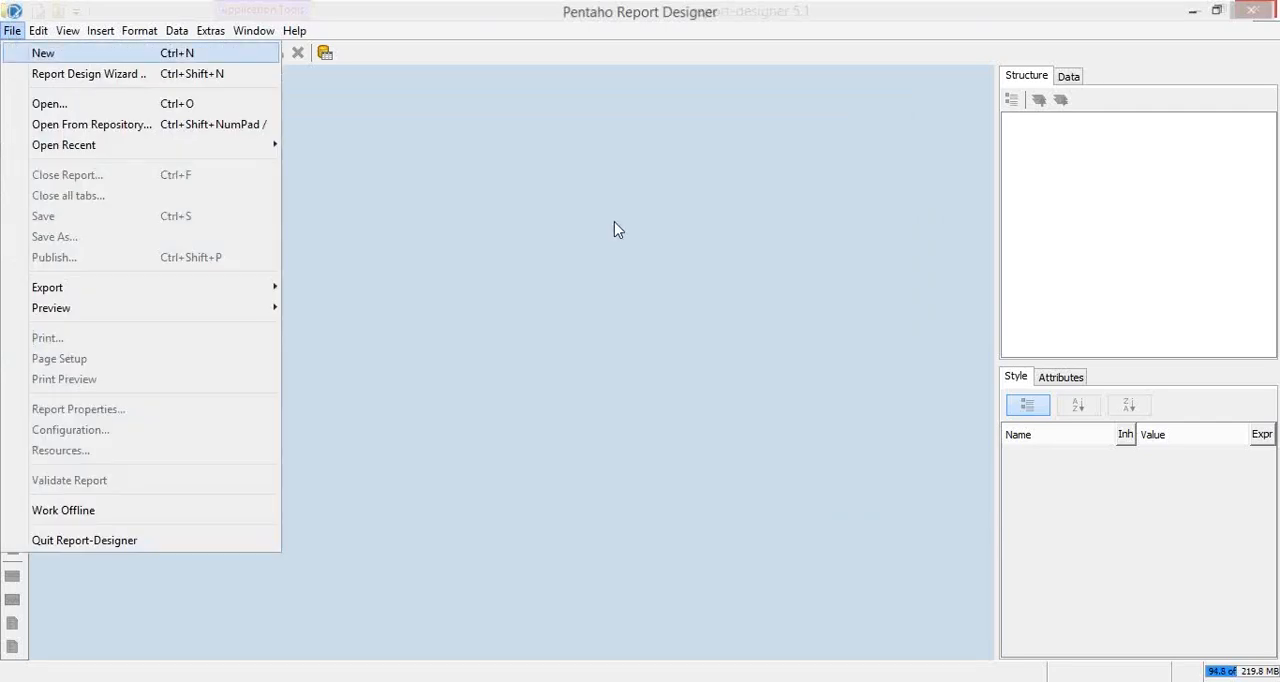
click(190, 54)
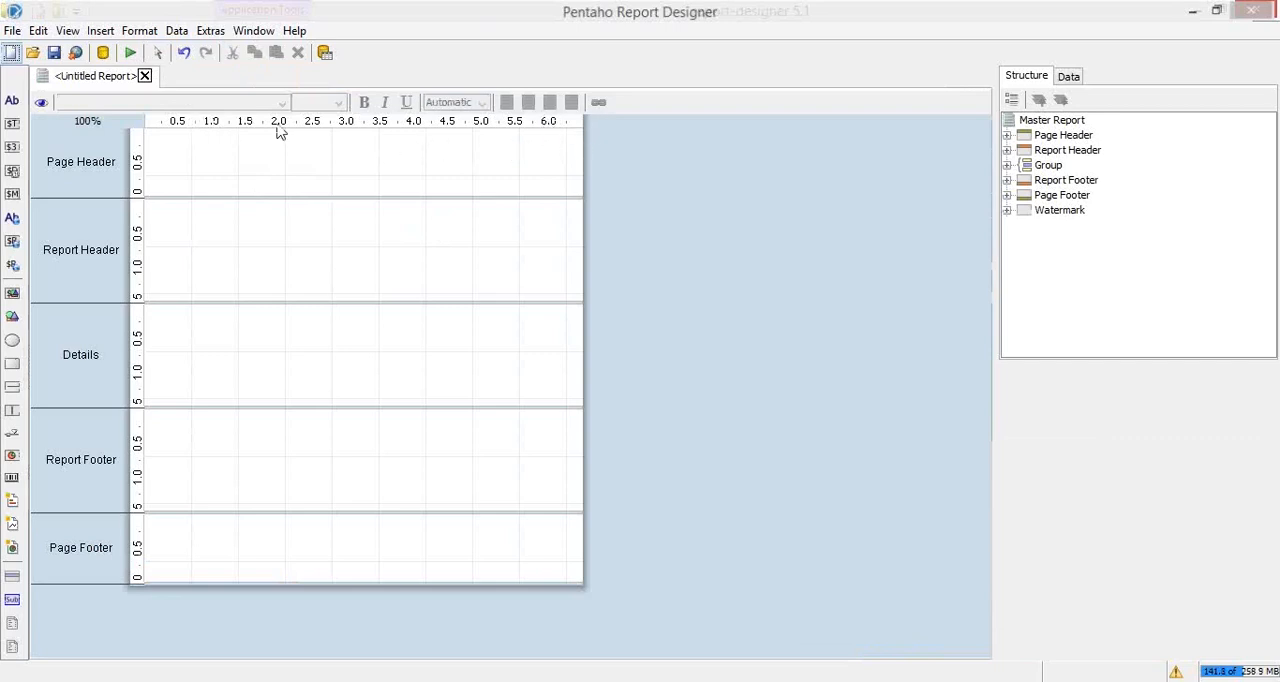
Step: Set the report's standard page size to LETTER_EXTRA and decline any adjustment of the report elements
click(12, 30)
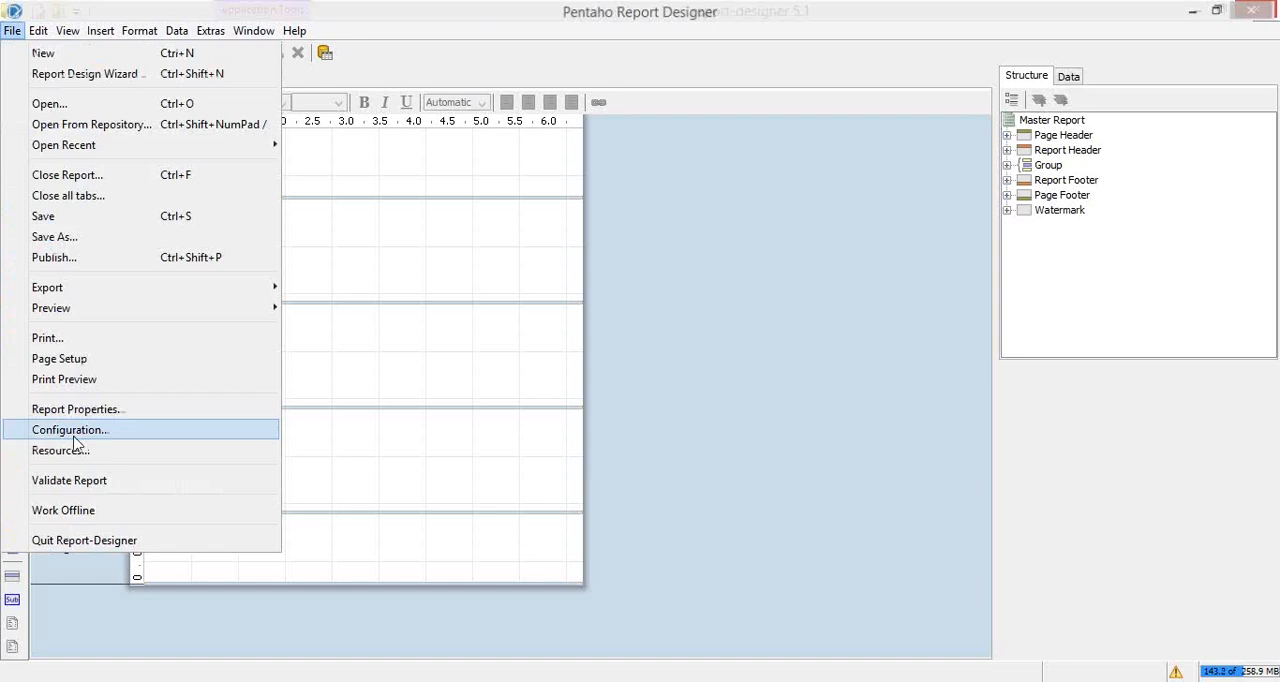
click(84, 366)
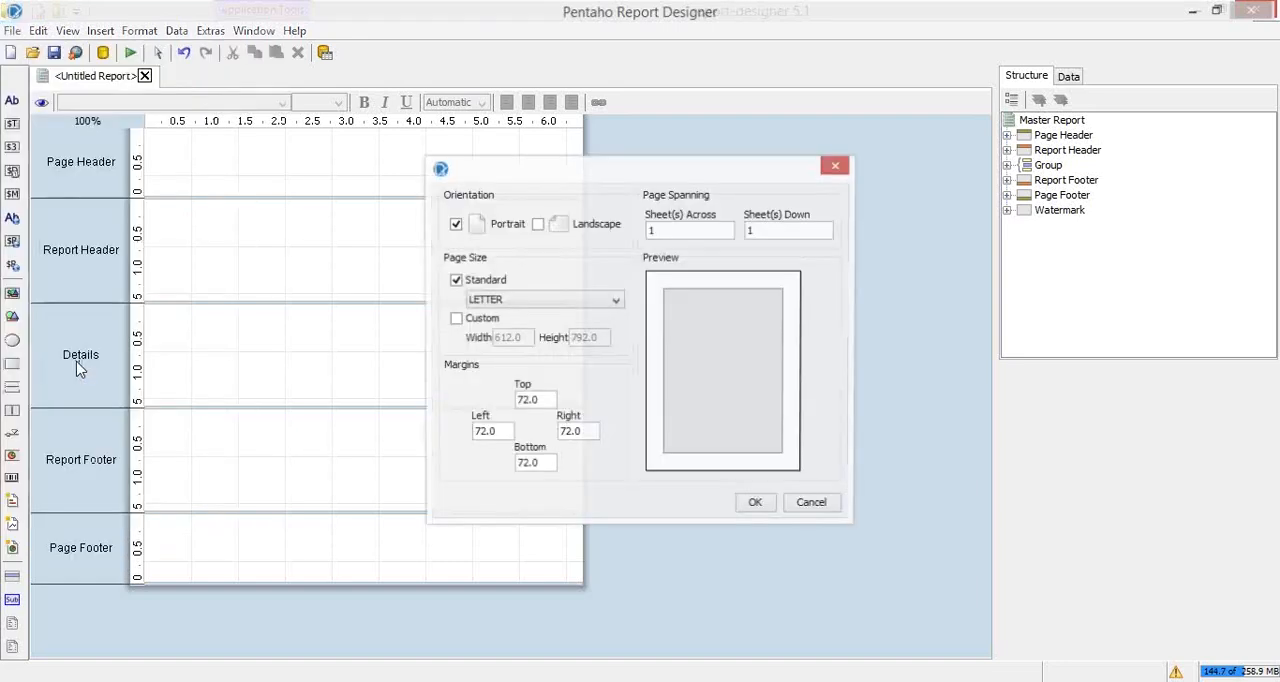
click(555, 303)
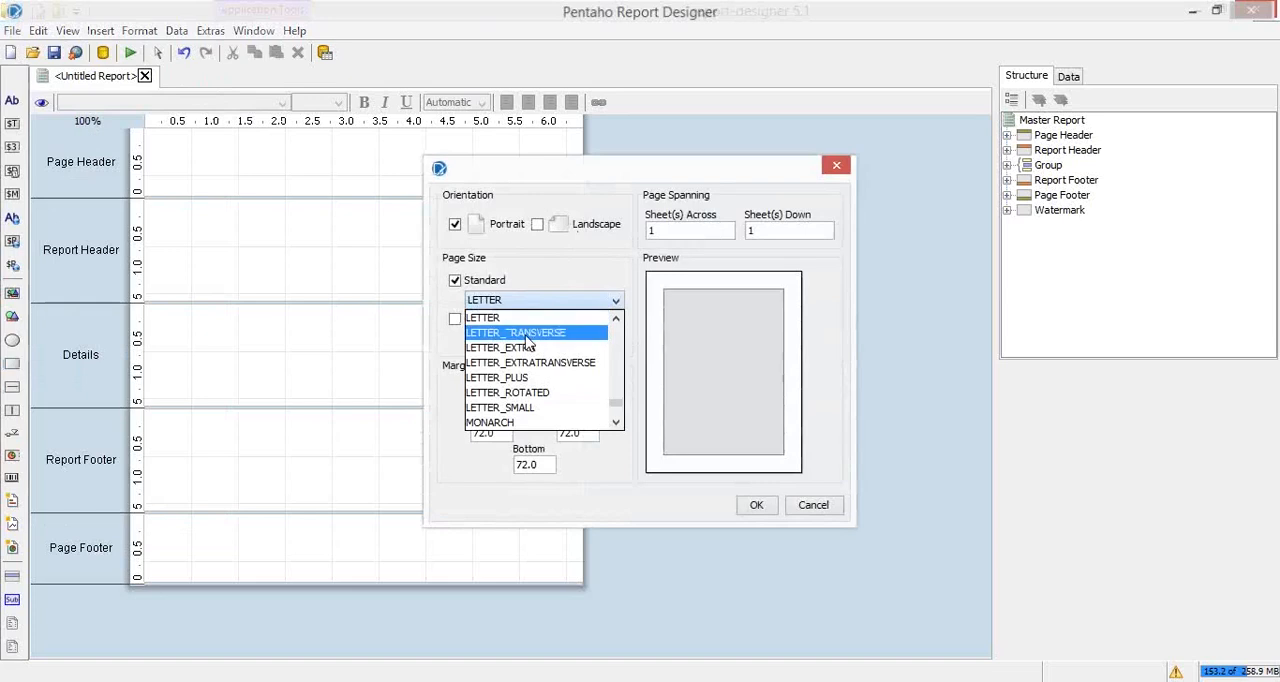
click(580, 336)
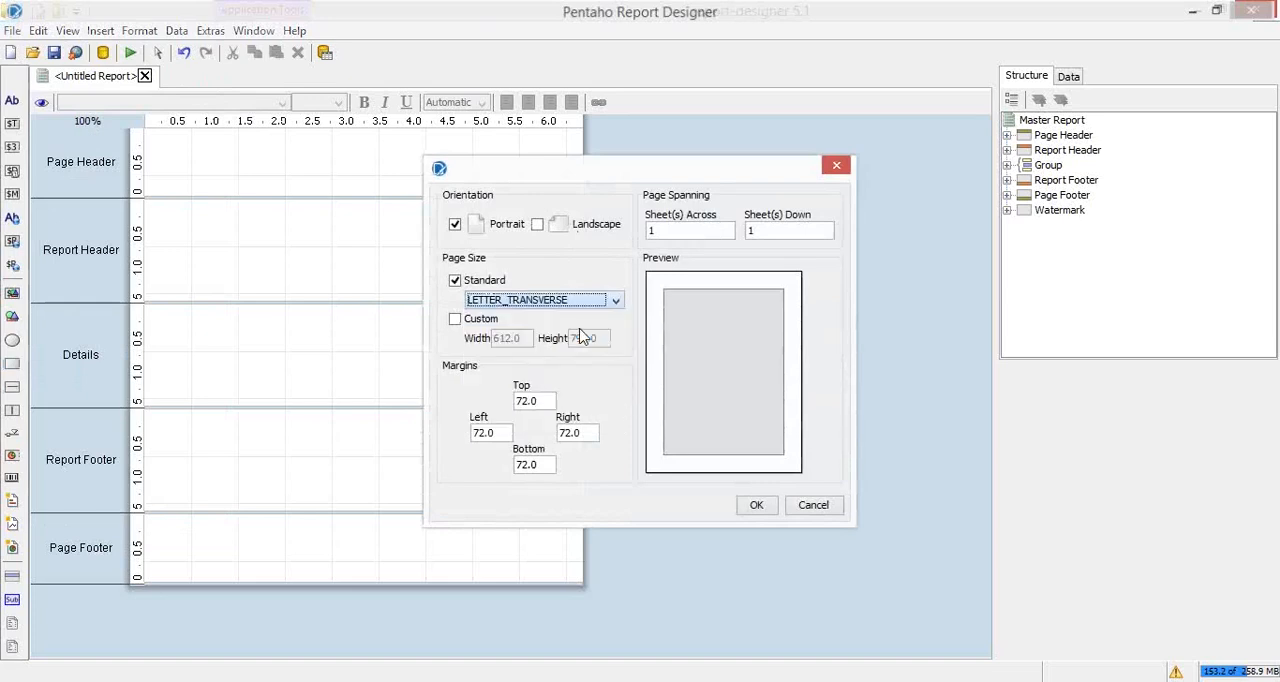
click(560, 306)
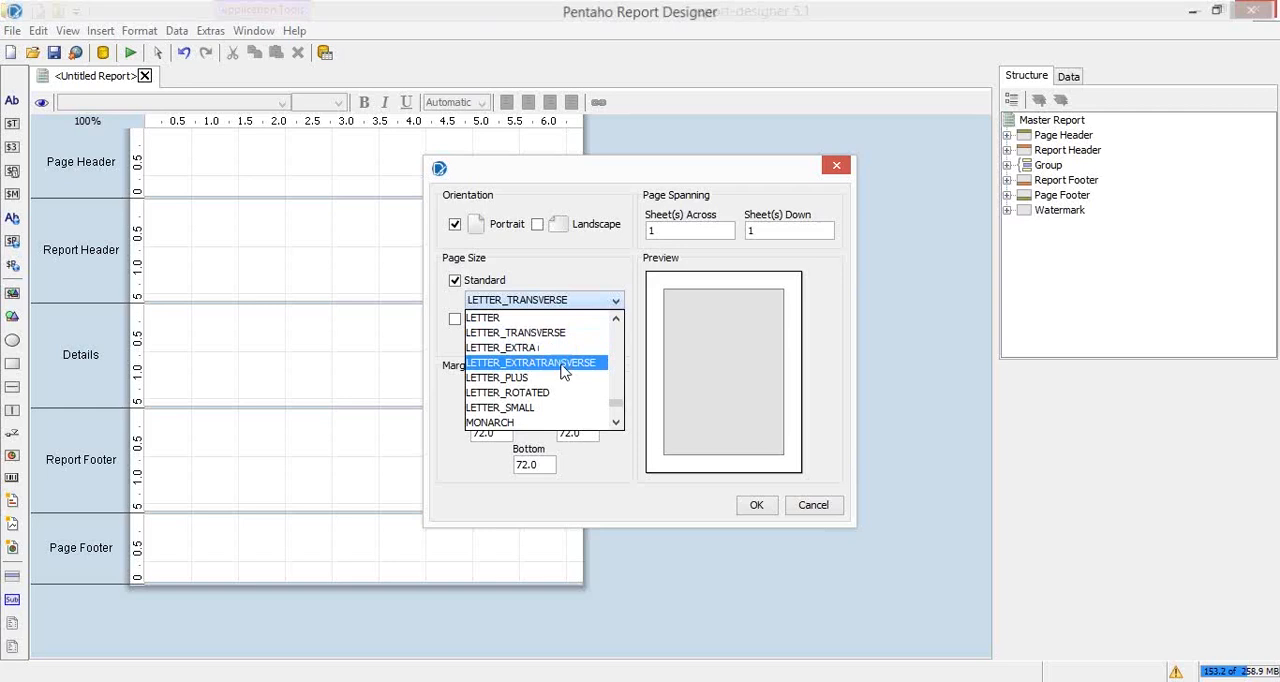
click(558, 348)
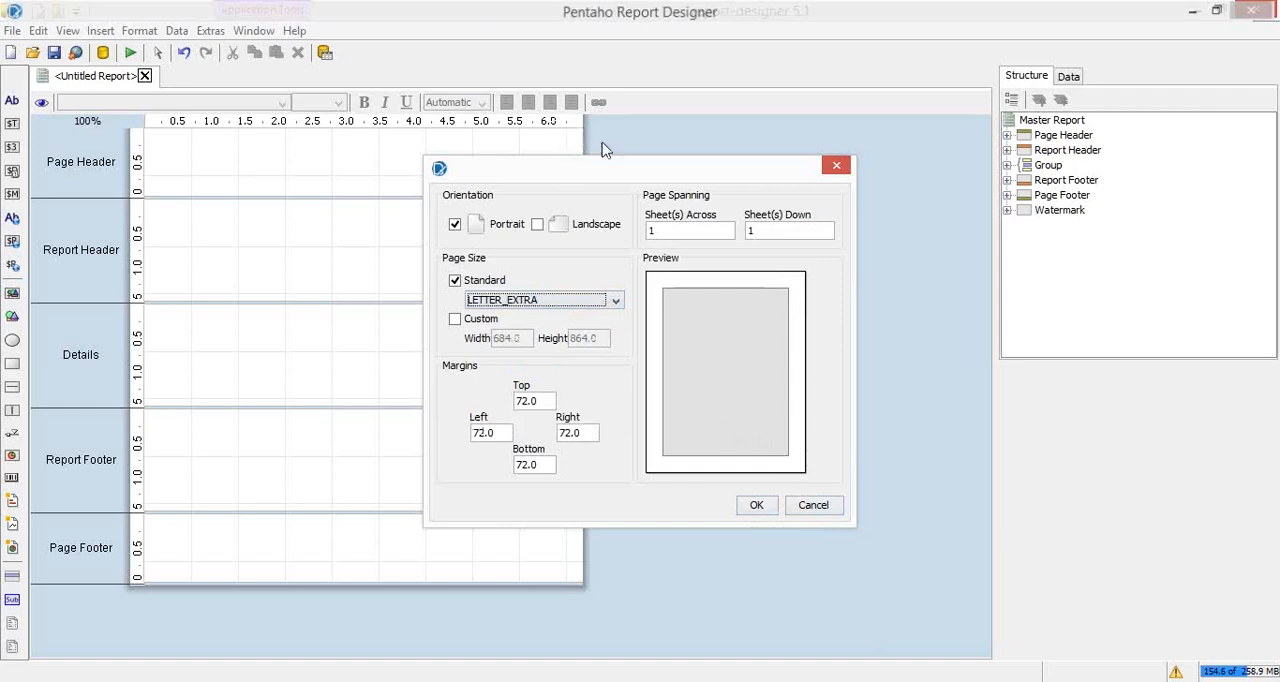
click(757, 505)
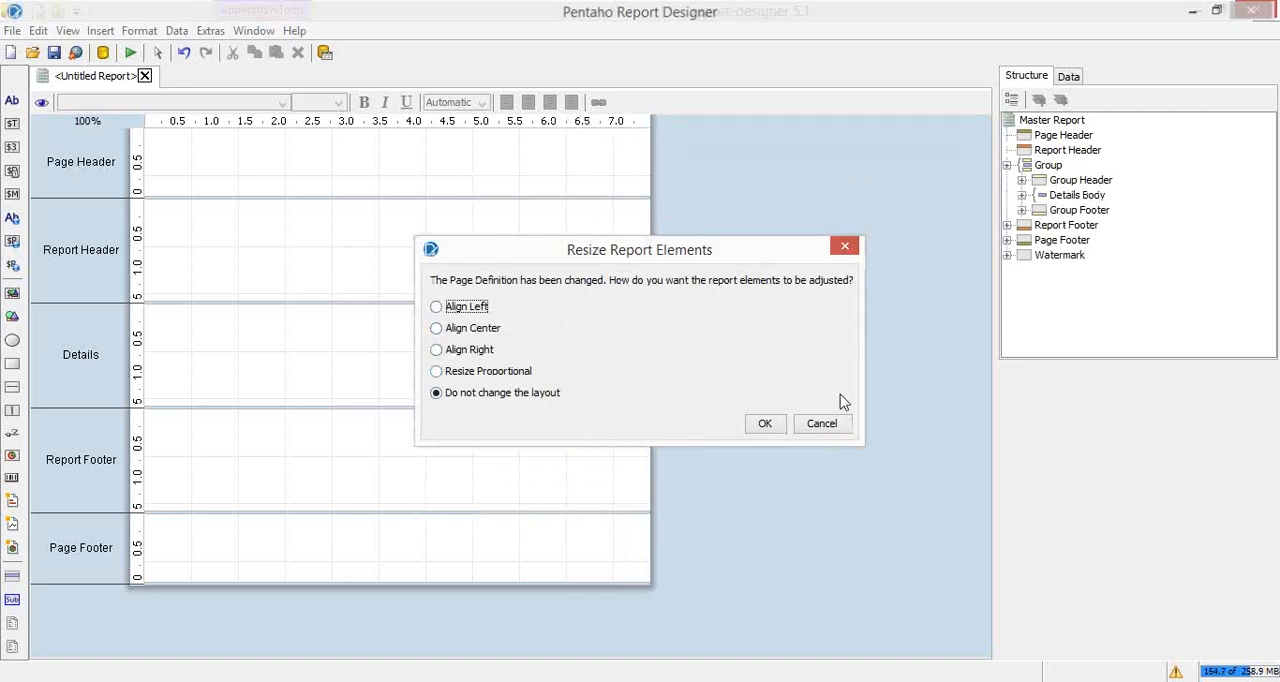
click(834, 424)
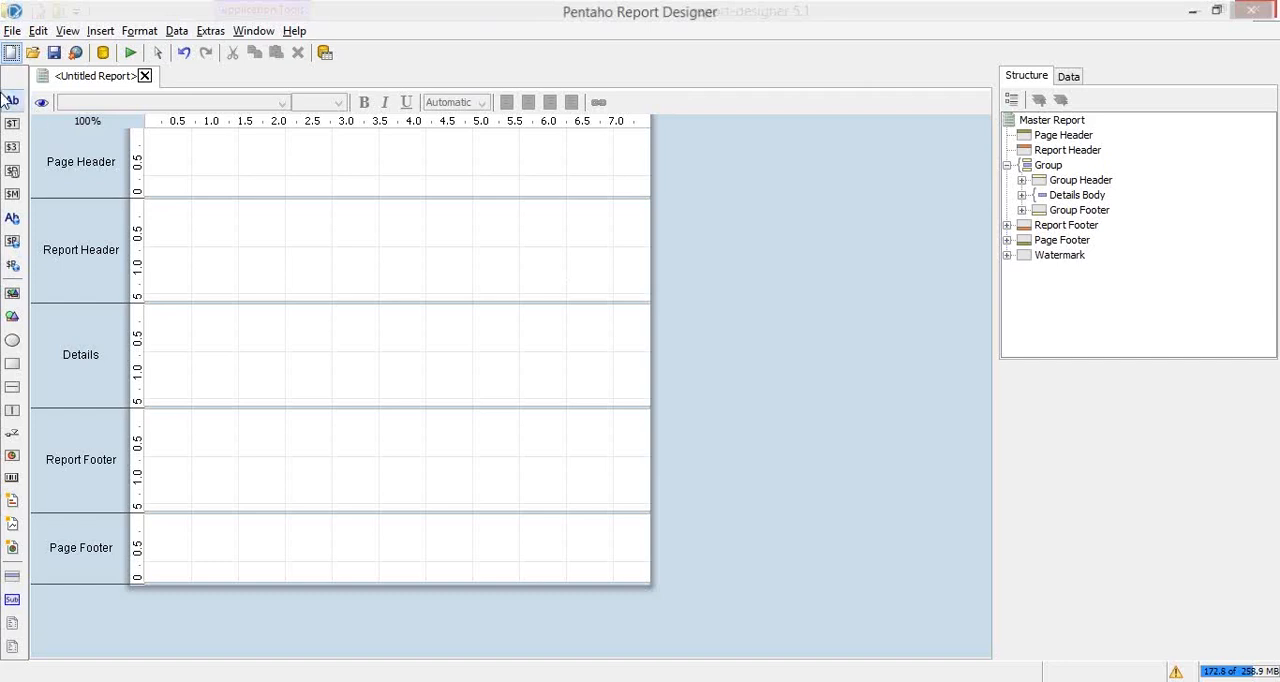
Step: Add a label to the Page Header band with the text "Pange Header"
drag(12, 101, 354, 163)
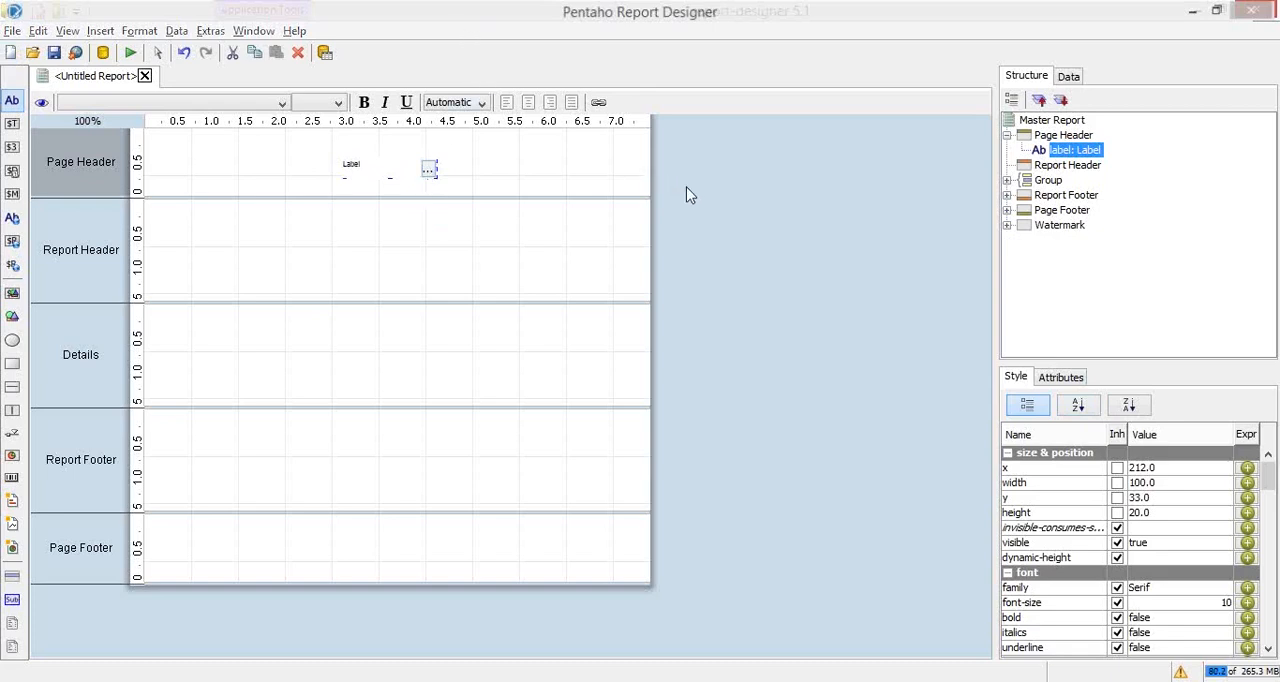
double_click(428, 174)
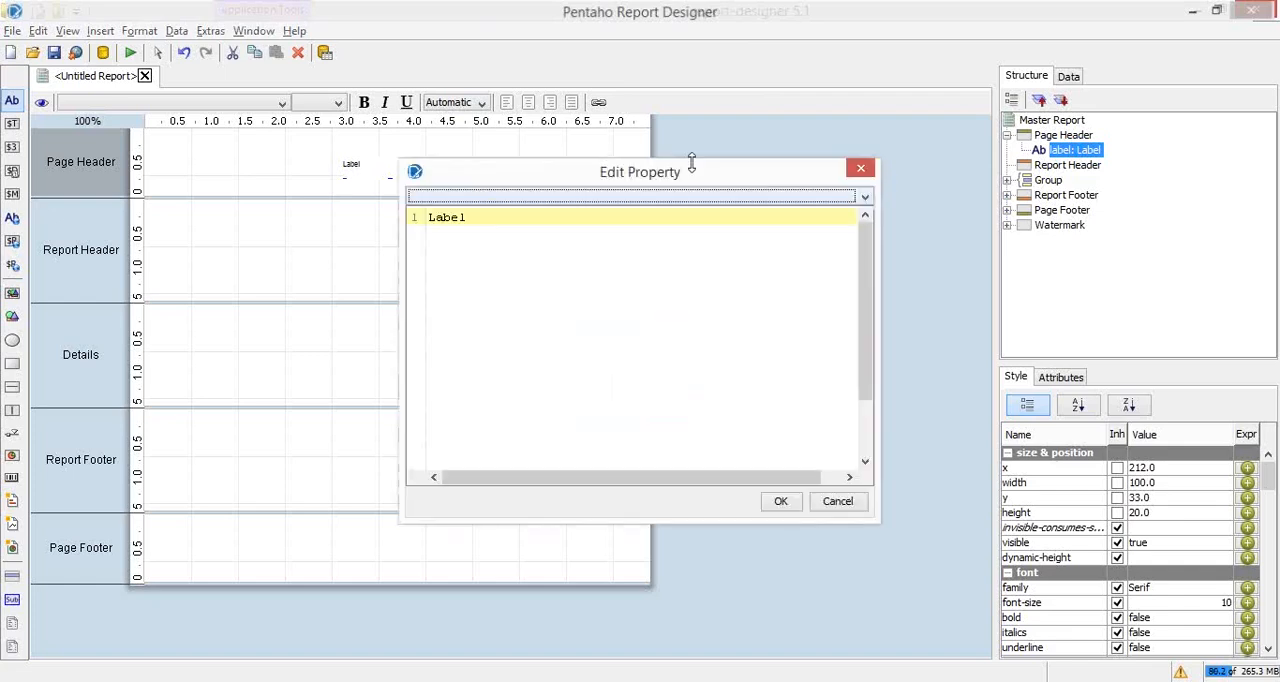
drag(510, 228, 346, 199)
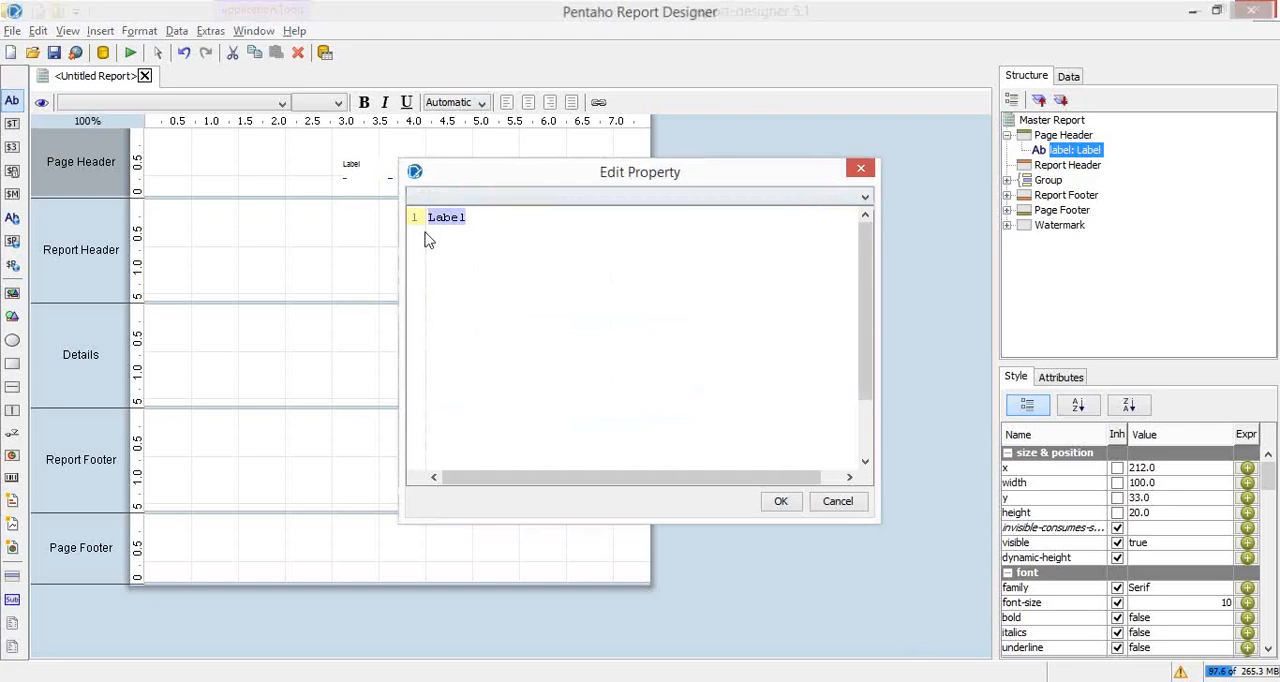
text(Pange Header)
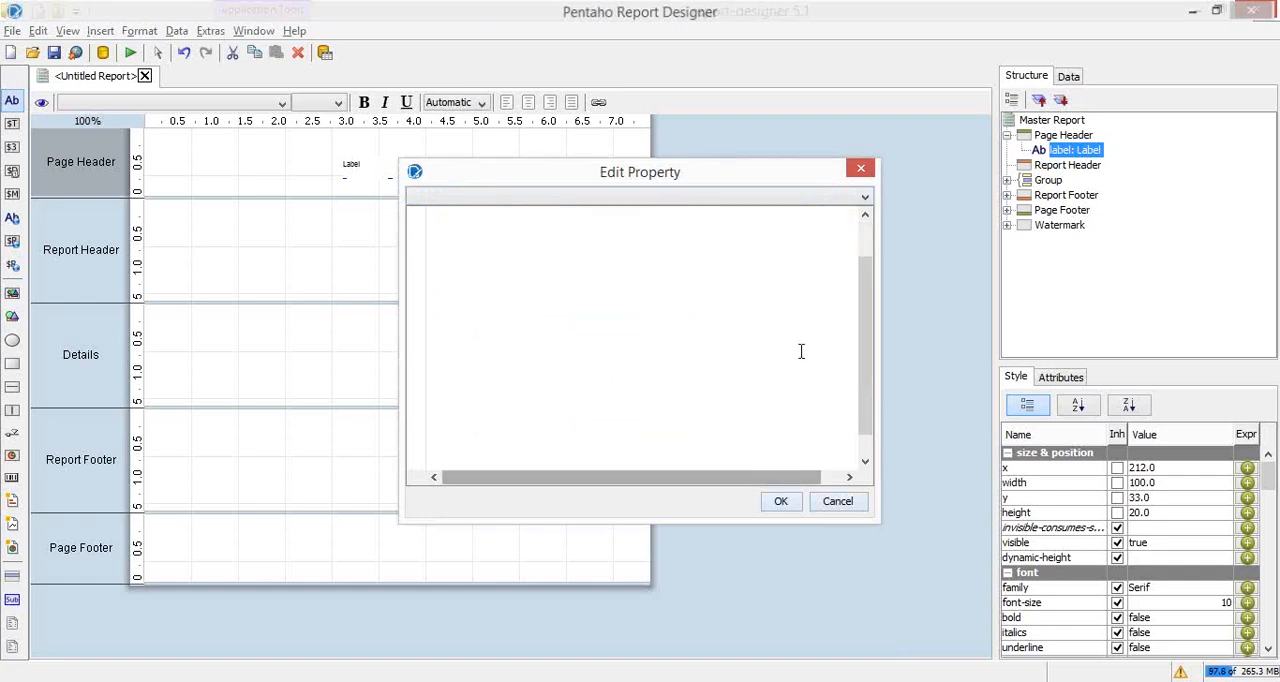
click(780, 501)
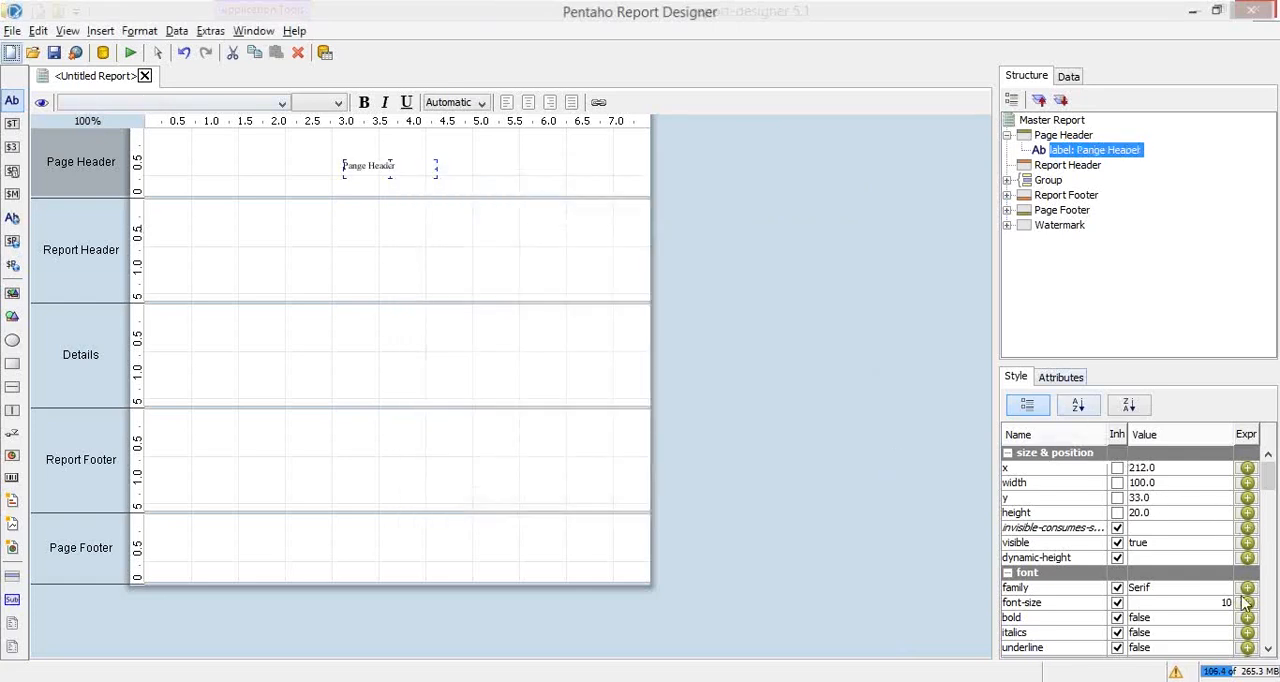
Step: Set the font size of the Page Header band's label to 20
click(1212, 605)
click(1210, 605)
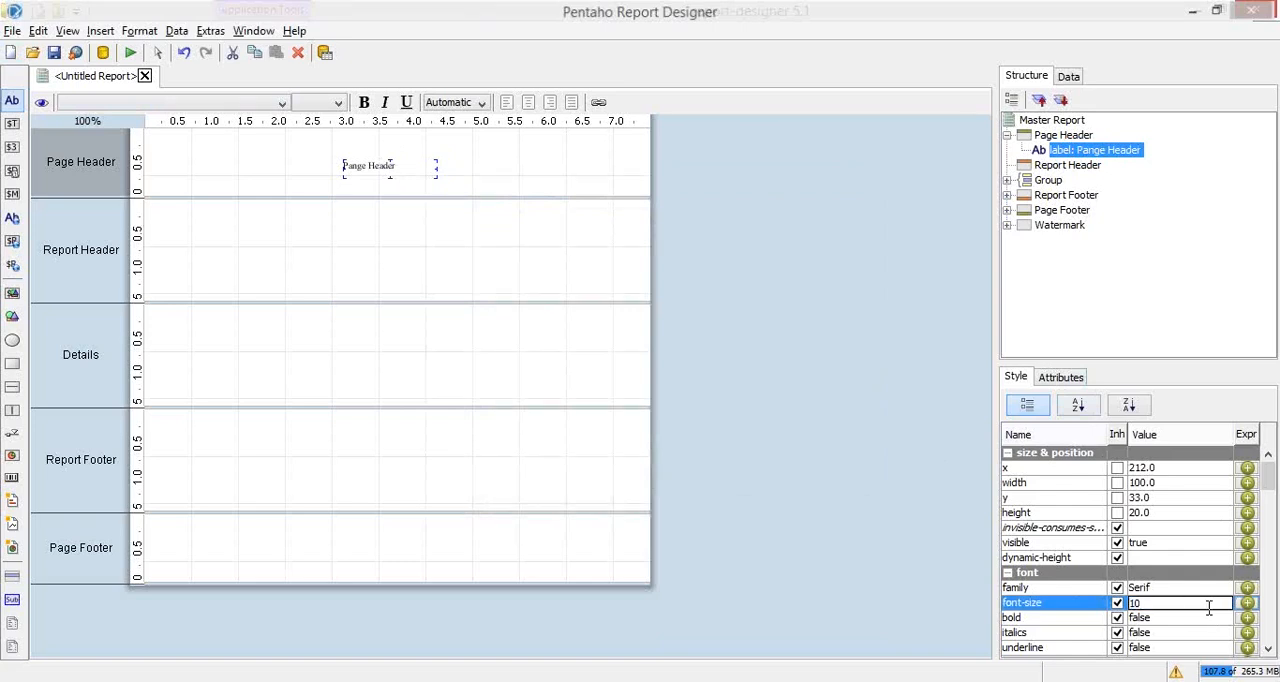
key(Return)
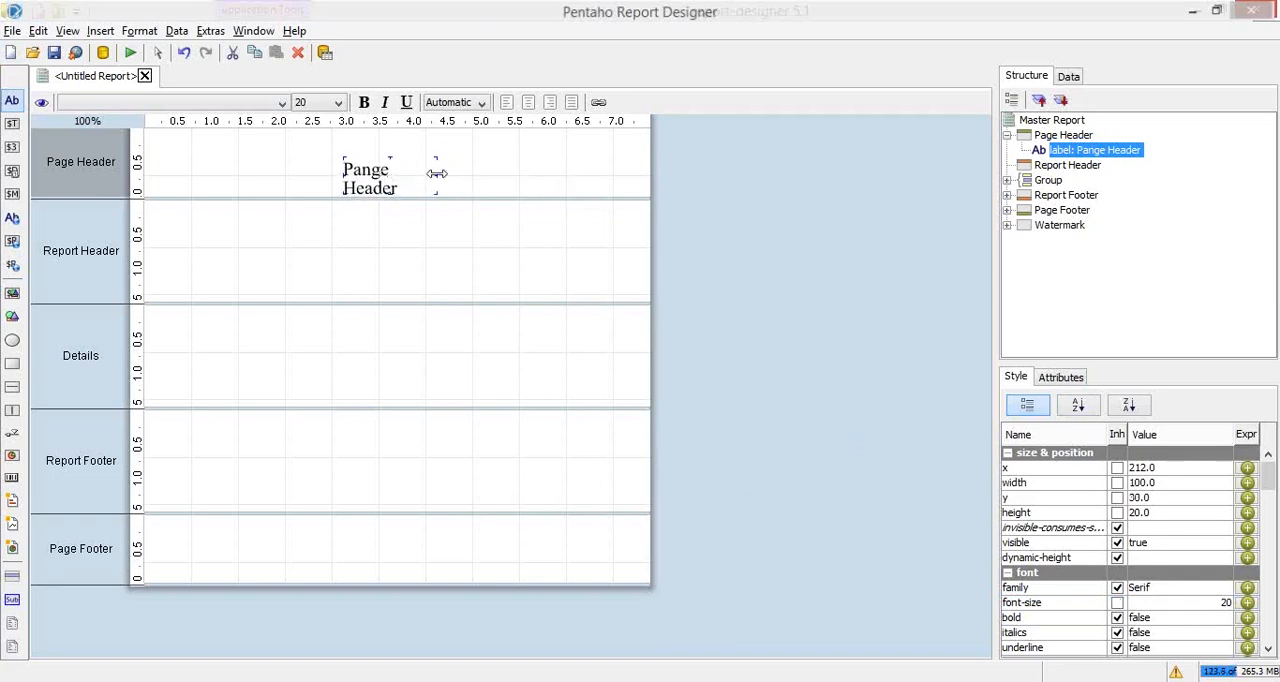
Step: Widen the "Pange Header" label to about 162 and move it to about x 179, y 21
drag(444, 177, 506, 169)
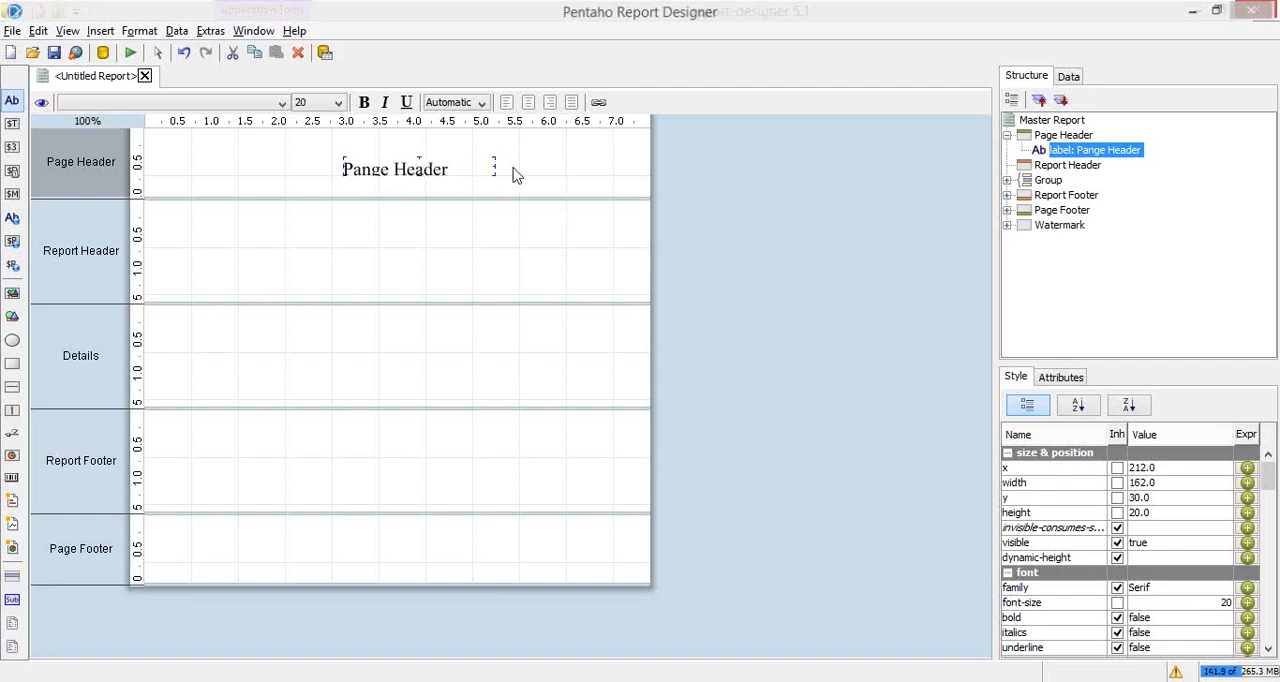
drag(423, 167, 373, 162)
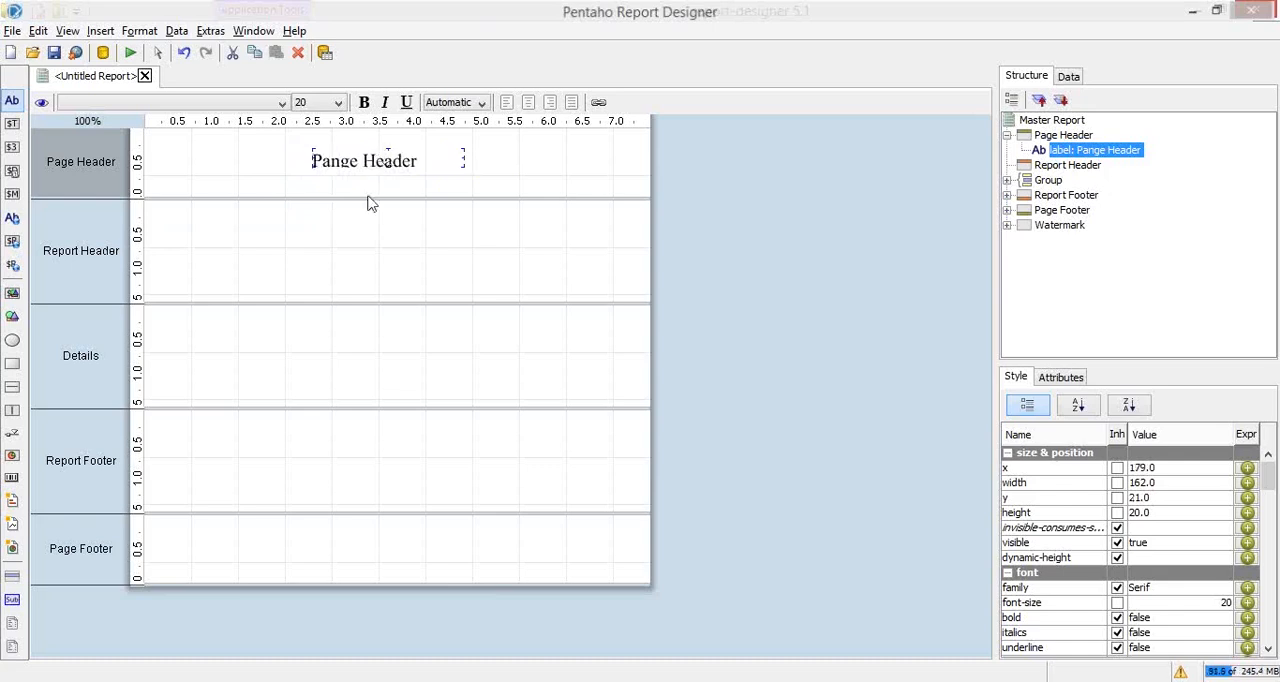
Step: Add a label near the middle of the Report Header band with the text "Reporting Header"
click(222, 272)
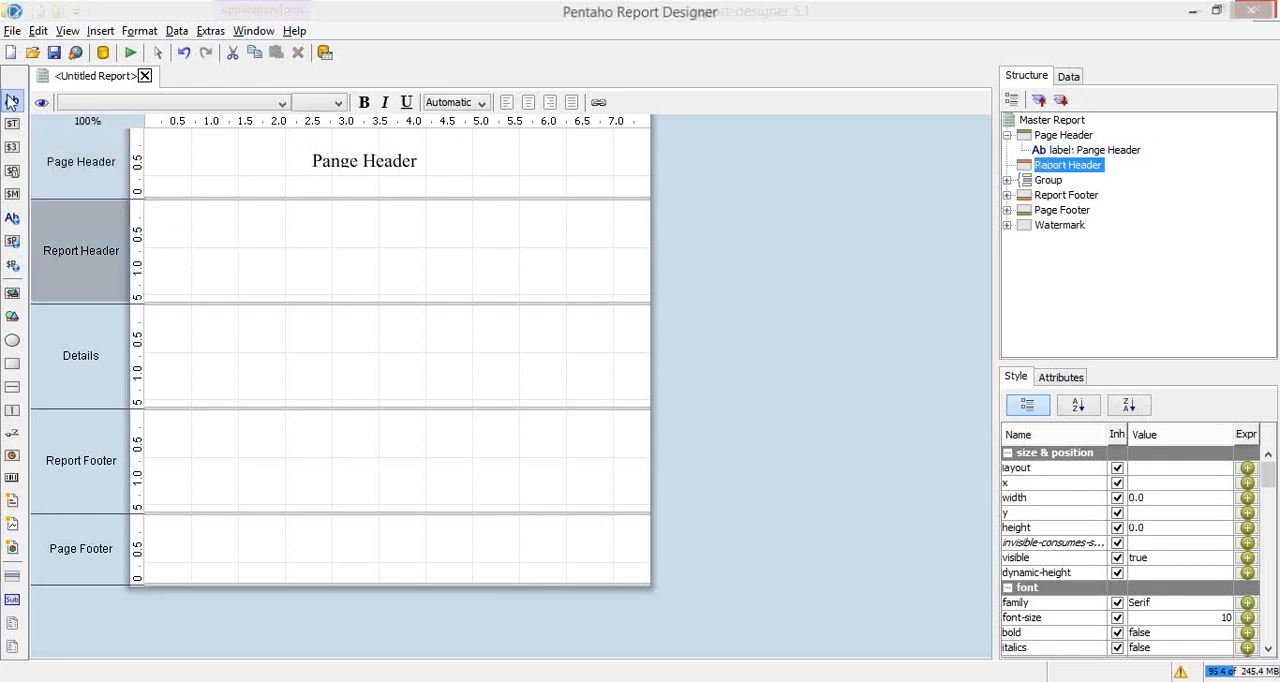
double_click(12, 100)
drag(324, 246, 322, 246)
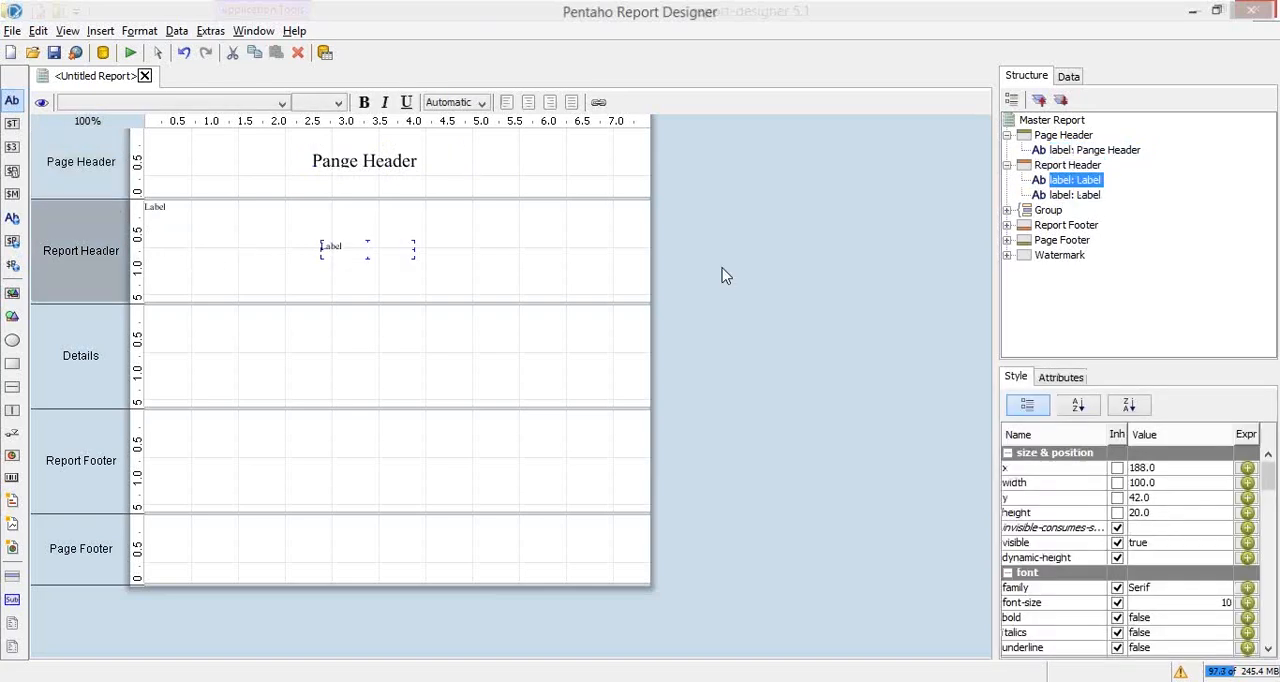
double_click(405, 249)
key(ctrl+a)
text(Reporting Header)
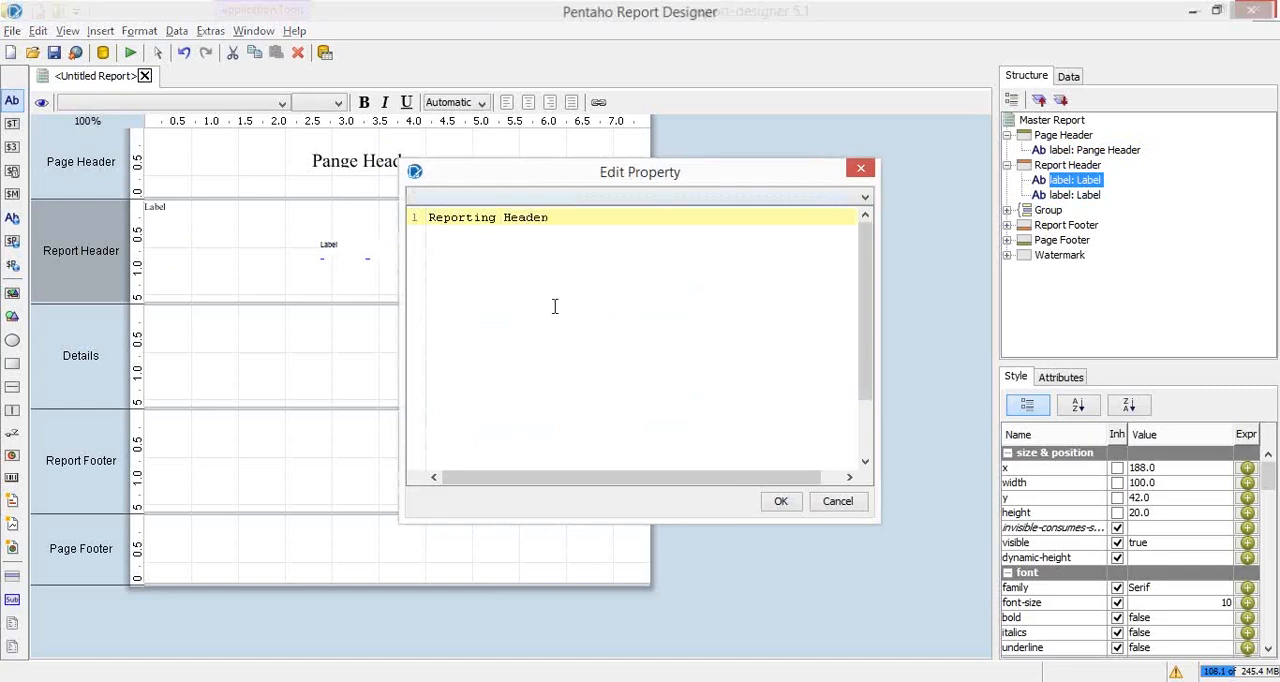
click(778, 501)
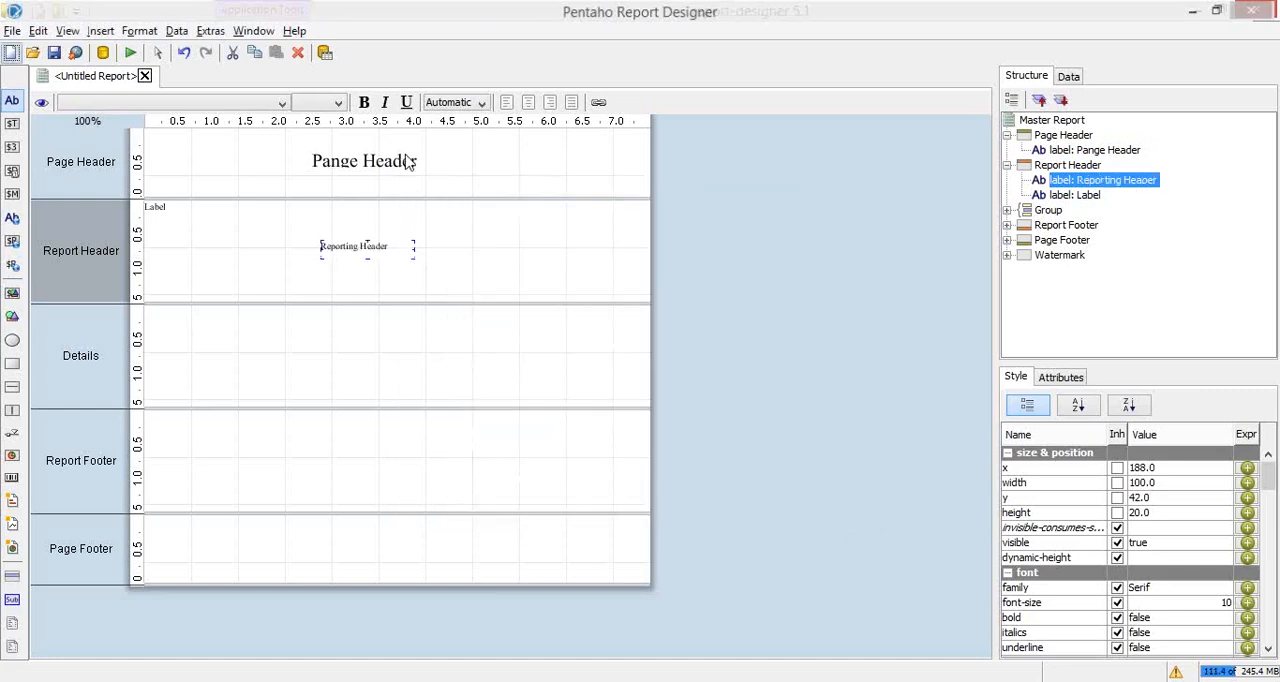
Step: Apply the "Pange Header" label's formatting to the "Reporting Header" label and widen the latter to about 159
click(376, 160)
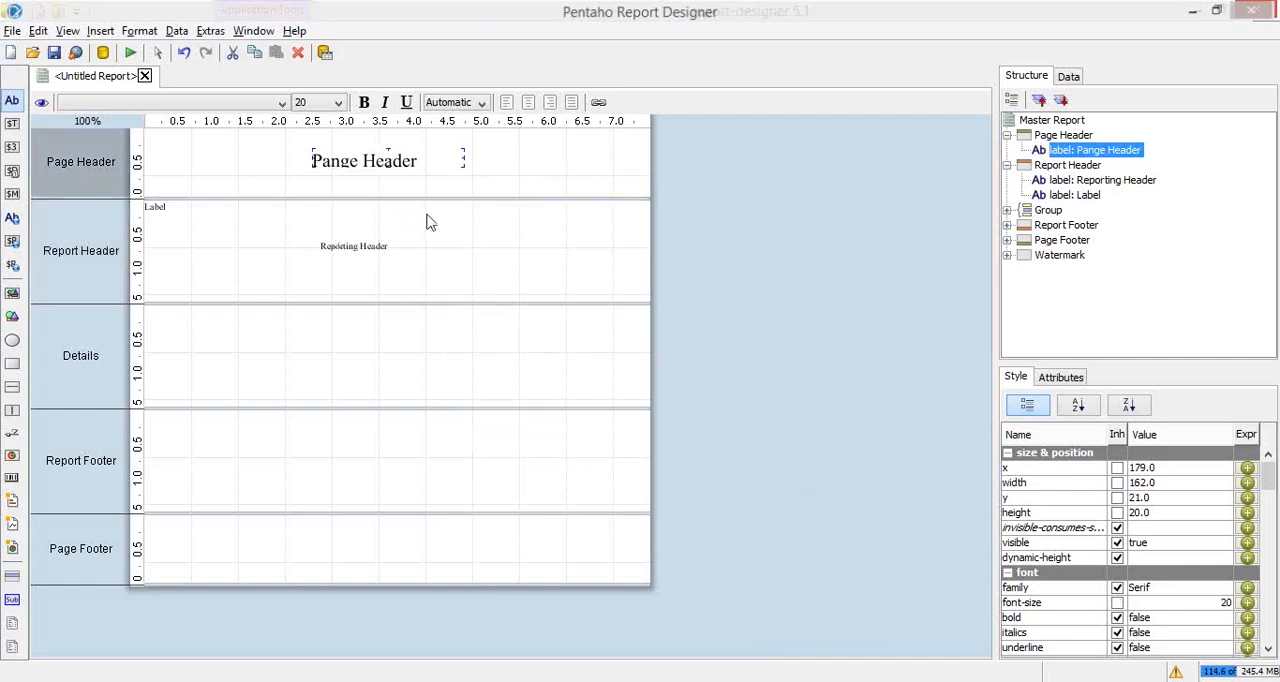
right_click(343, 163)
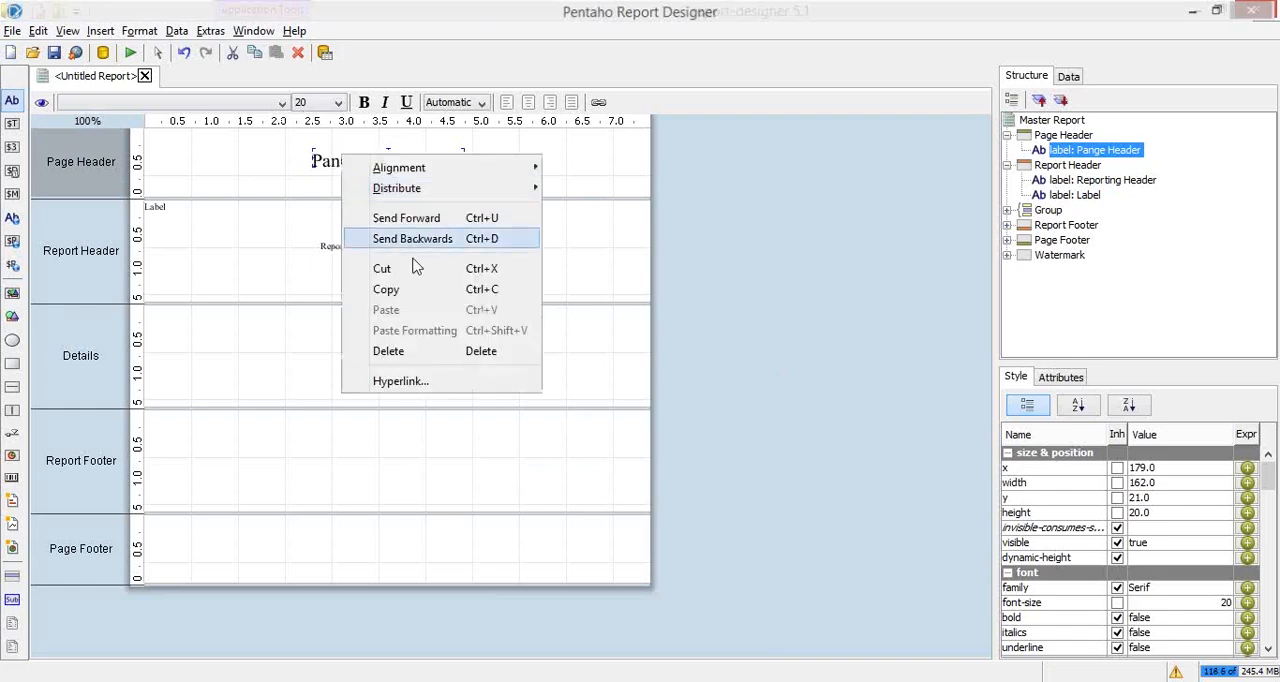
click(365, 290)
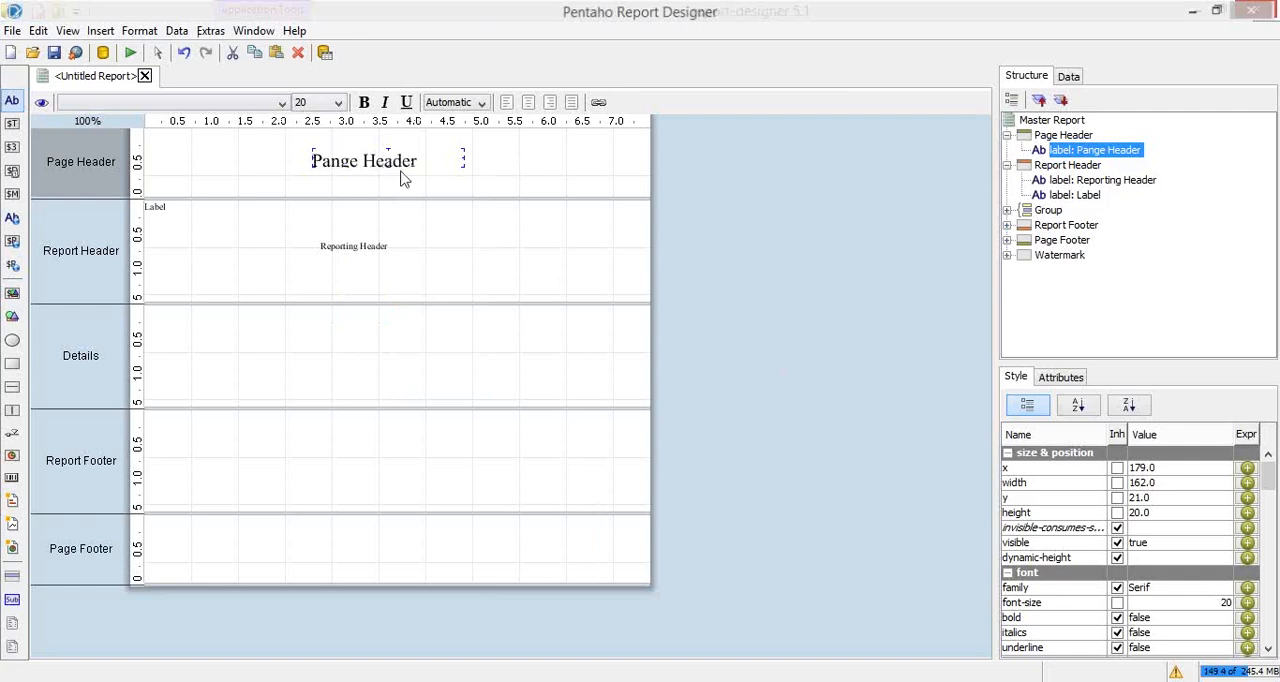
click(332, 246)
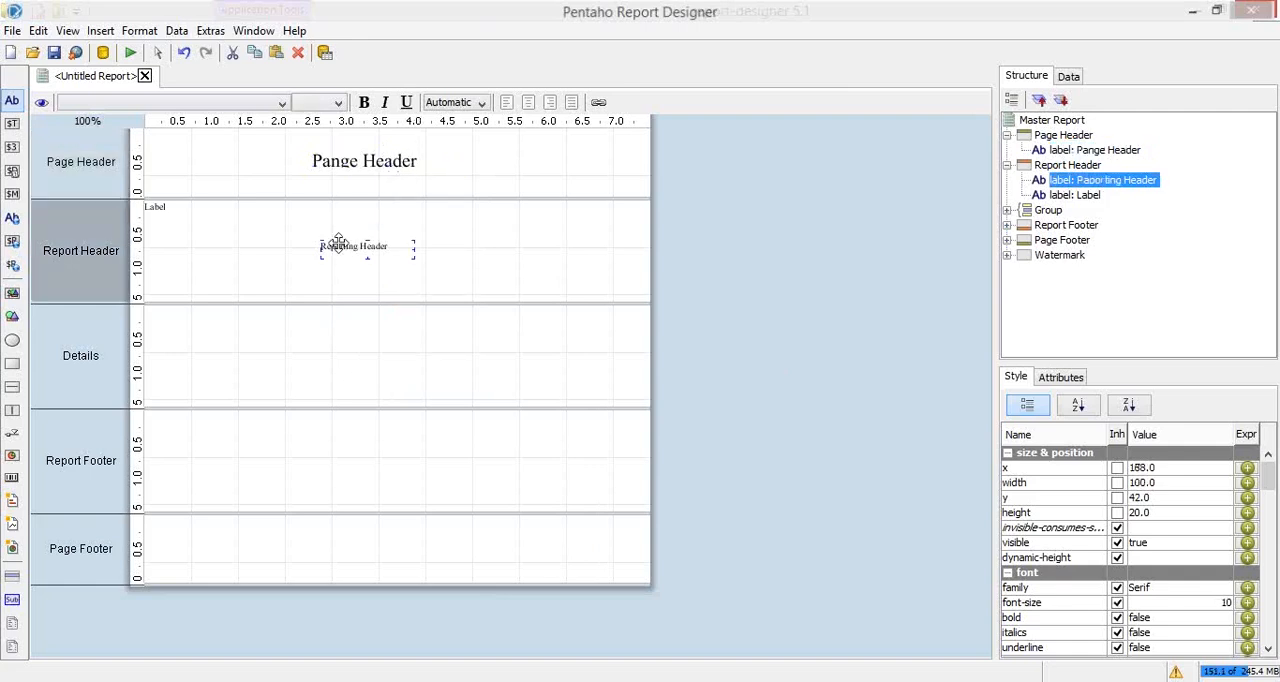
right_click(338, 246)
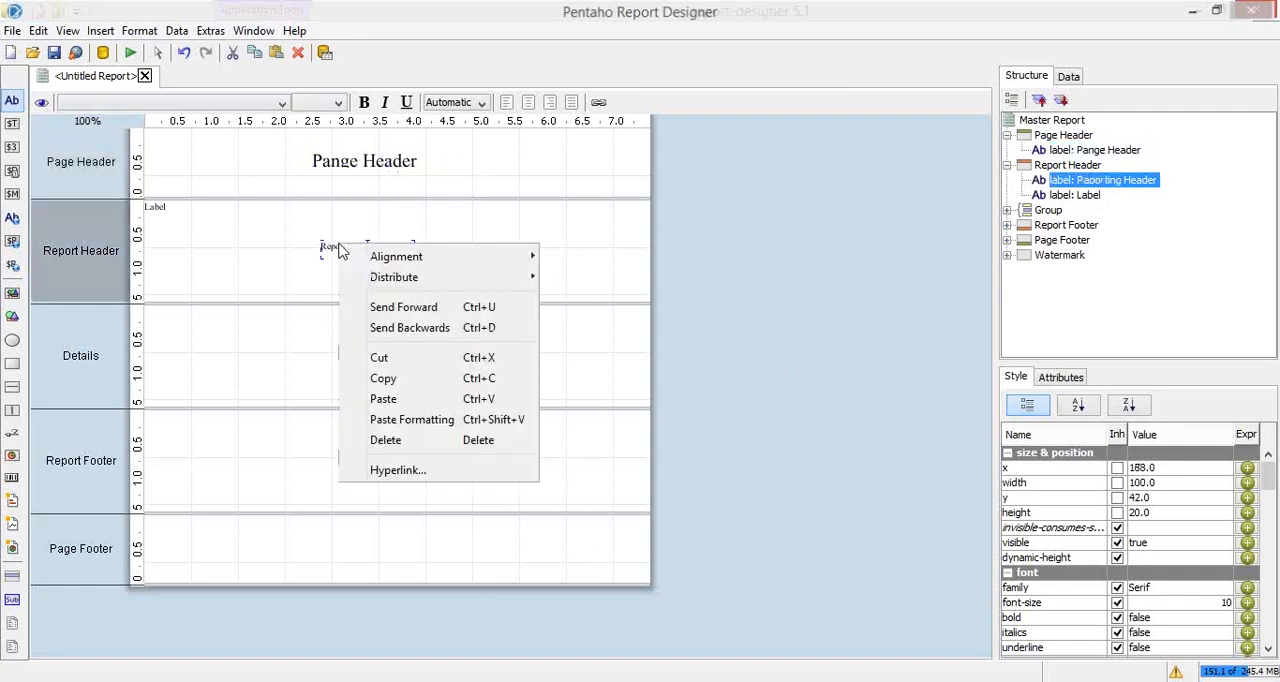
click(440, 420)
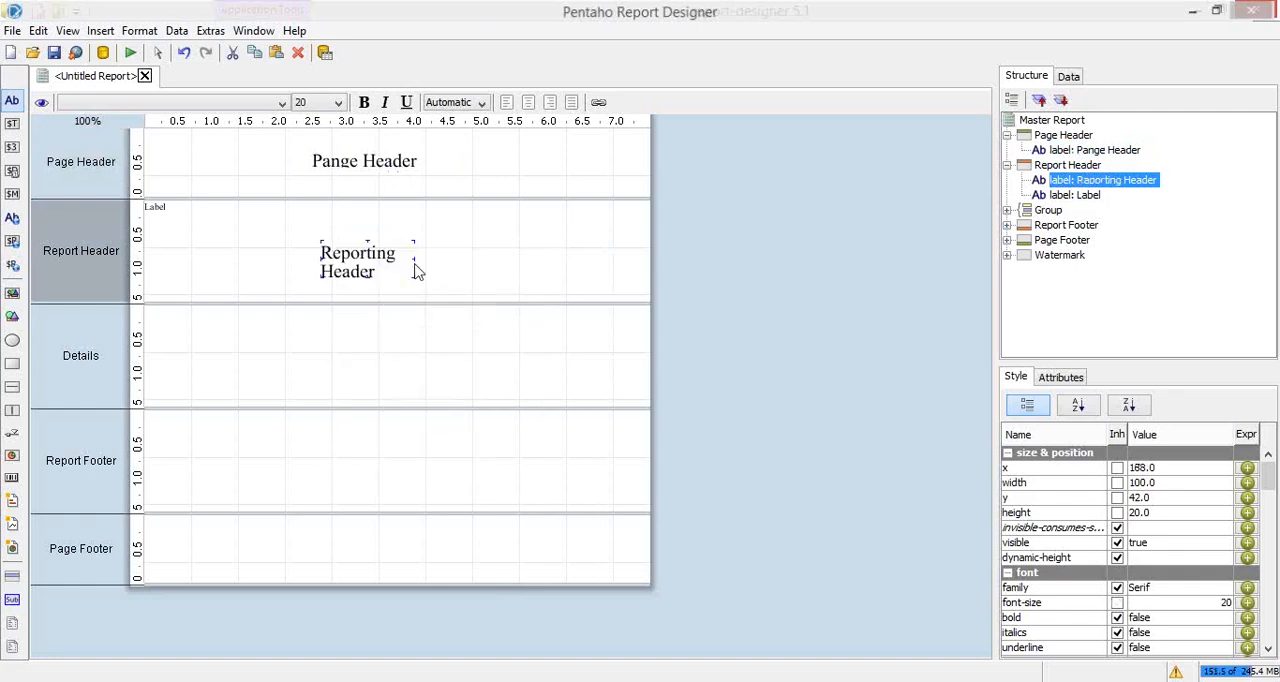
drag(423, 254, 470, 256)
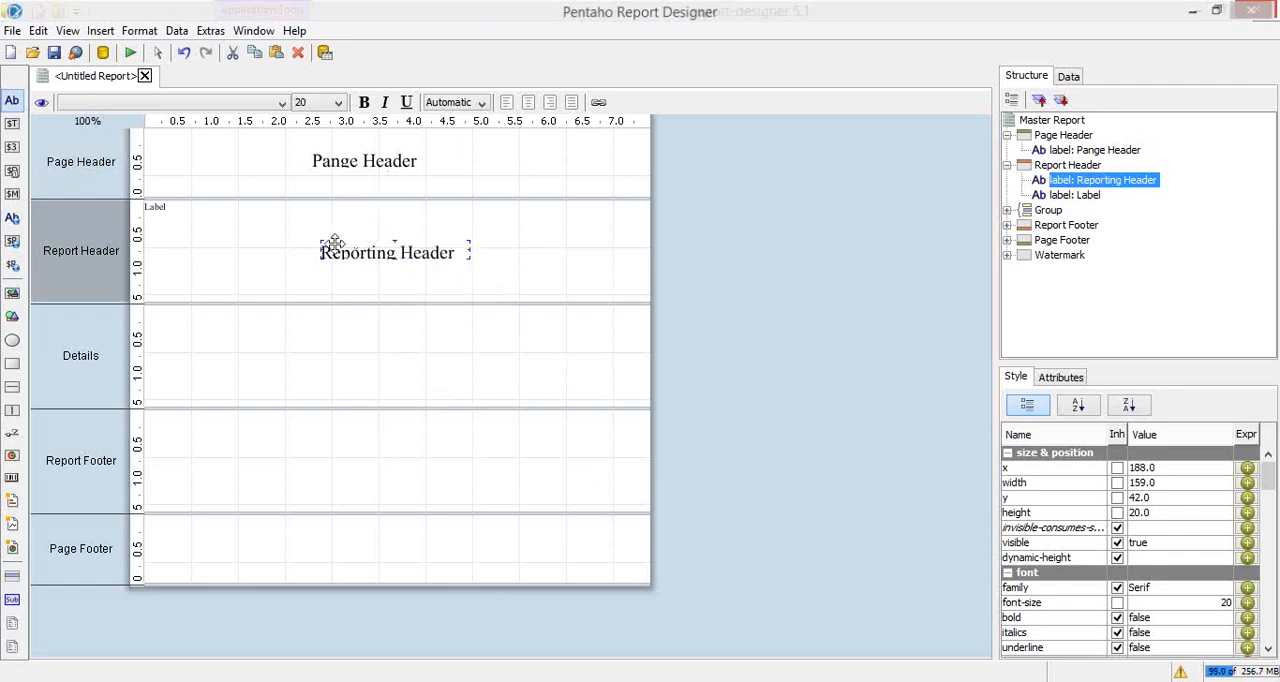
Step: Move the "Reporting Header" label to about x 167, and set the height of both it and the "Pange Header" label to 30
drag(397, 253, 369, 254)
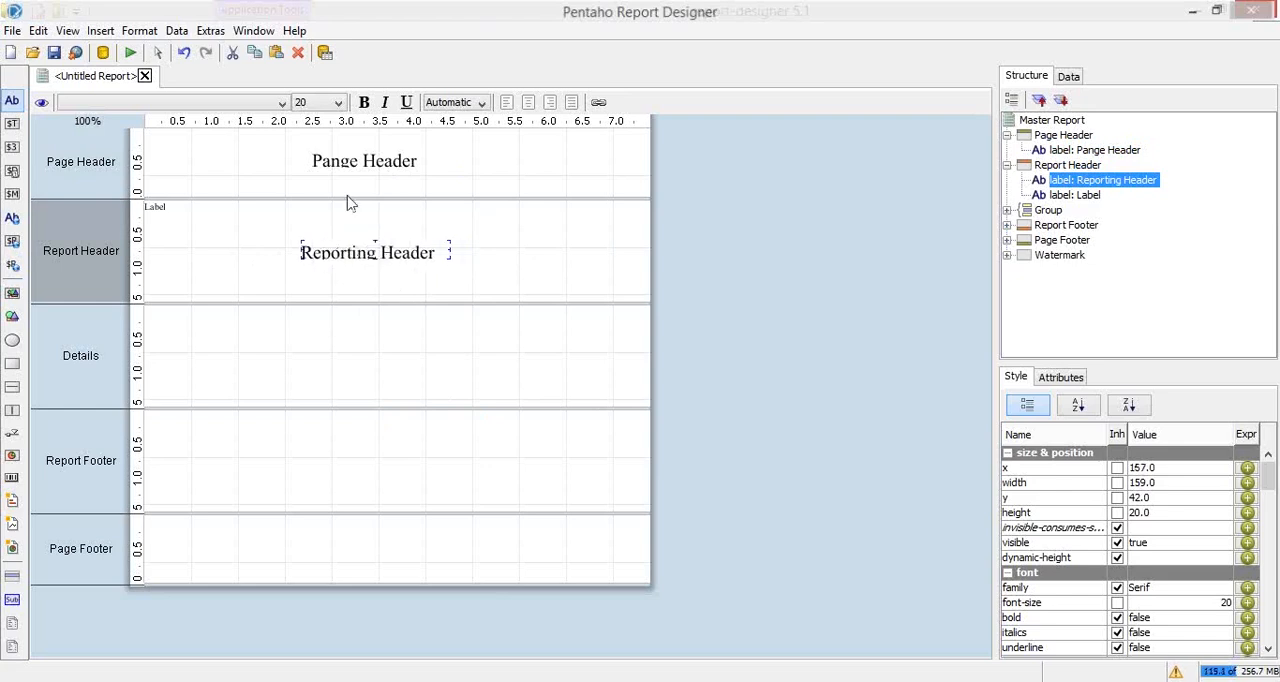
click(346, 160)
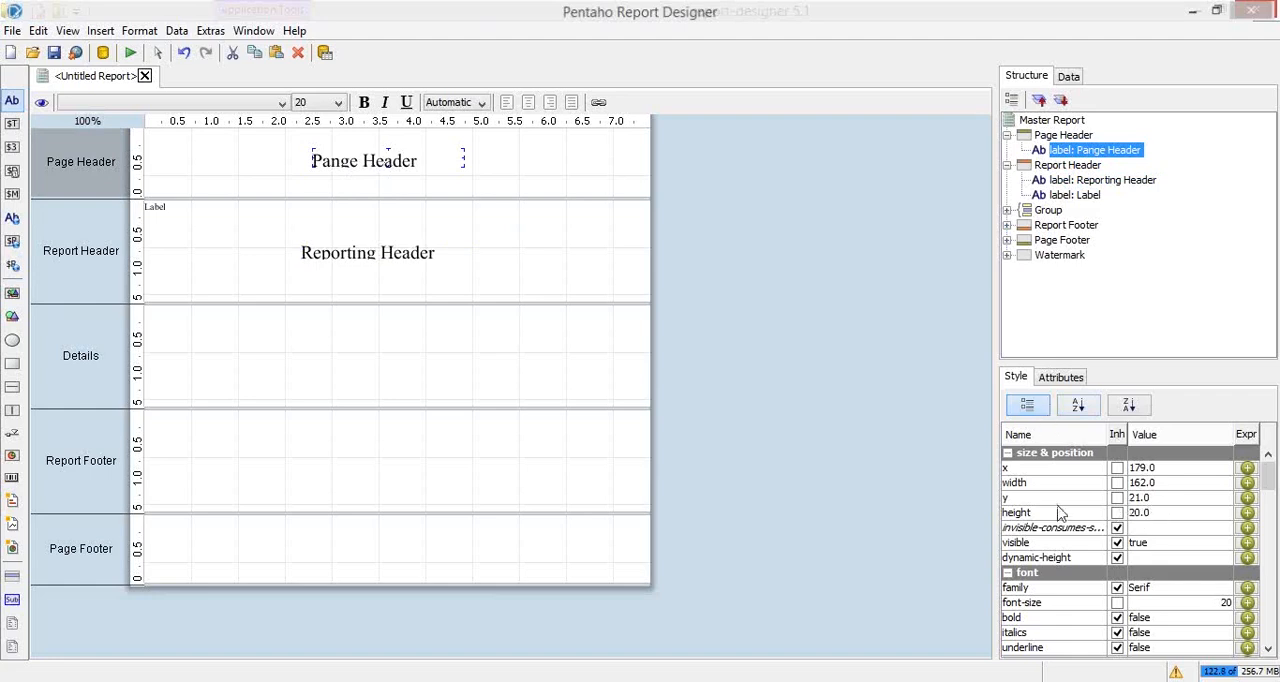
click(1140, 514)
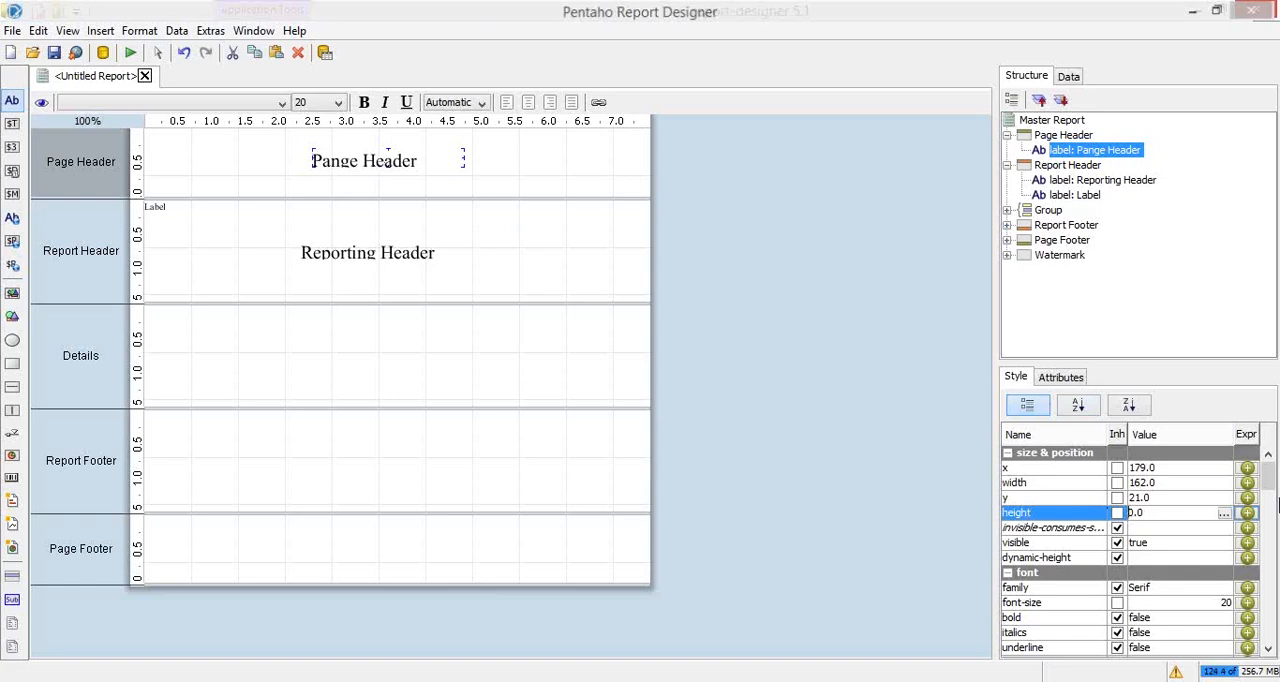
key(Return)
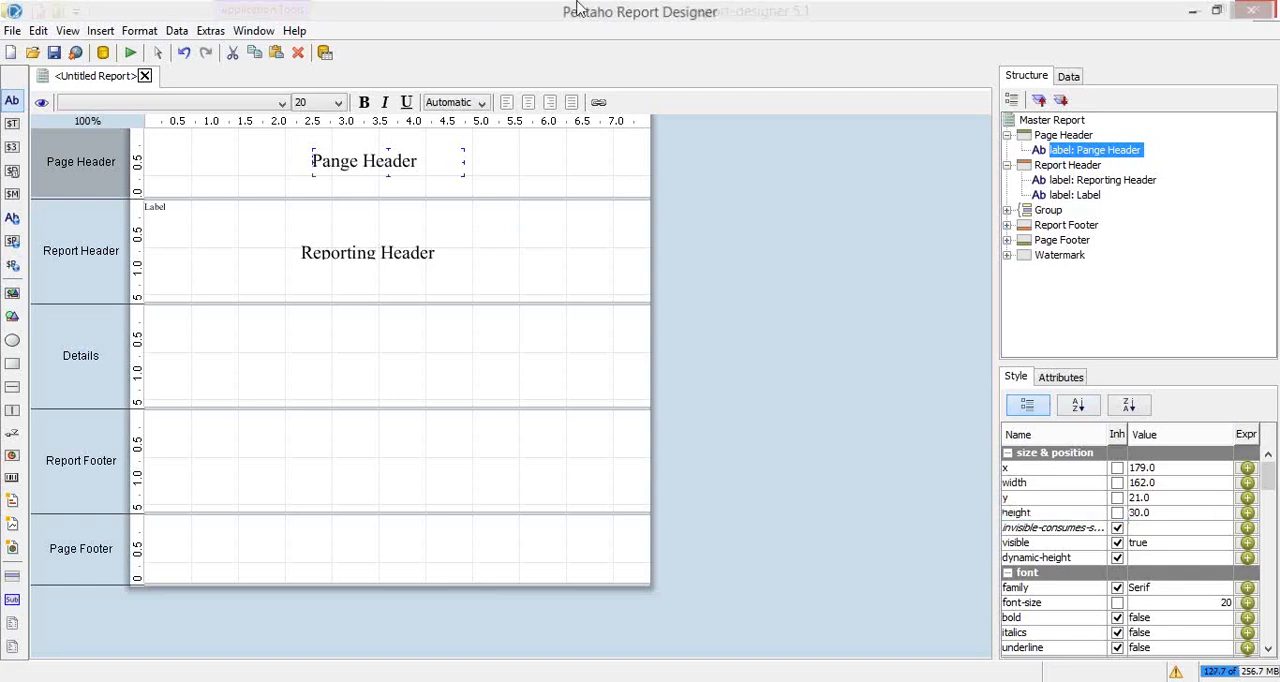
click(336, 262)
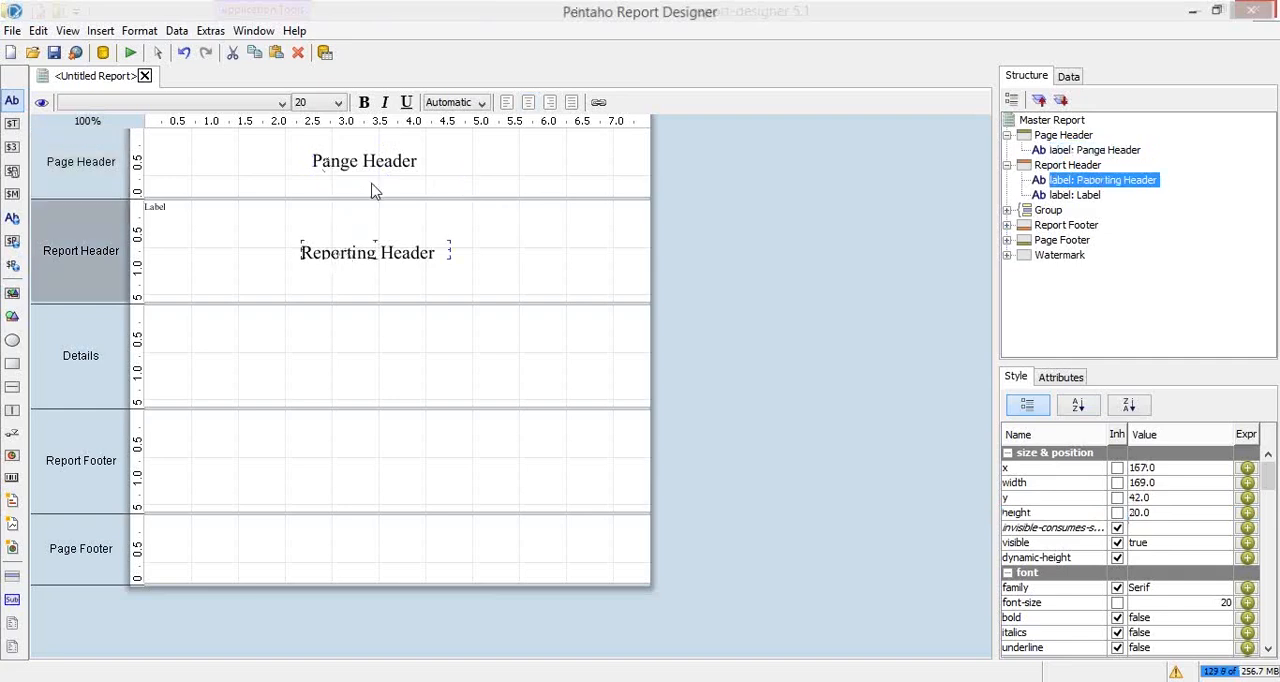
click(1140, 512)
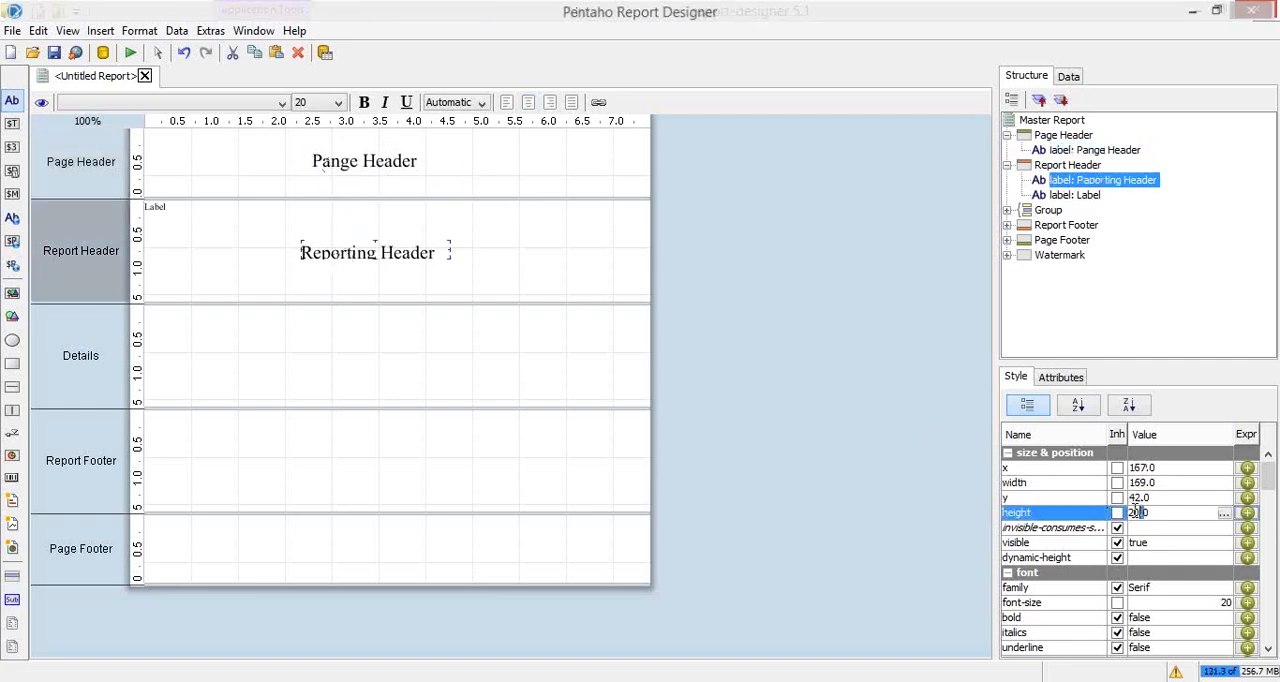
key(Return)
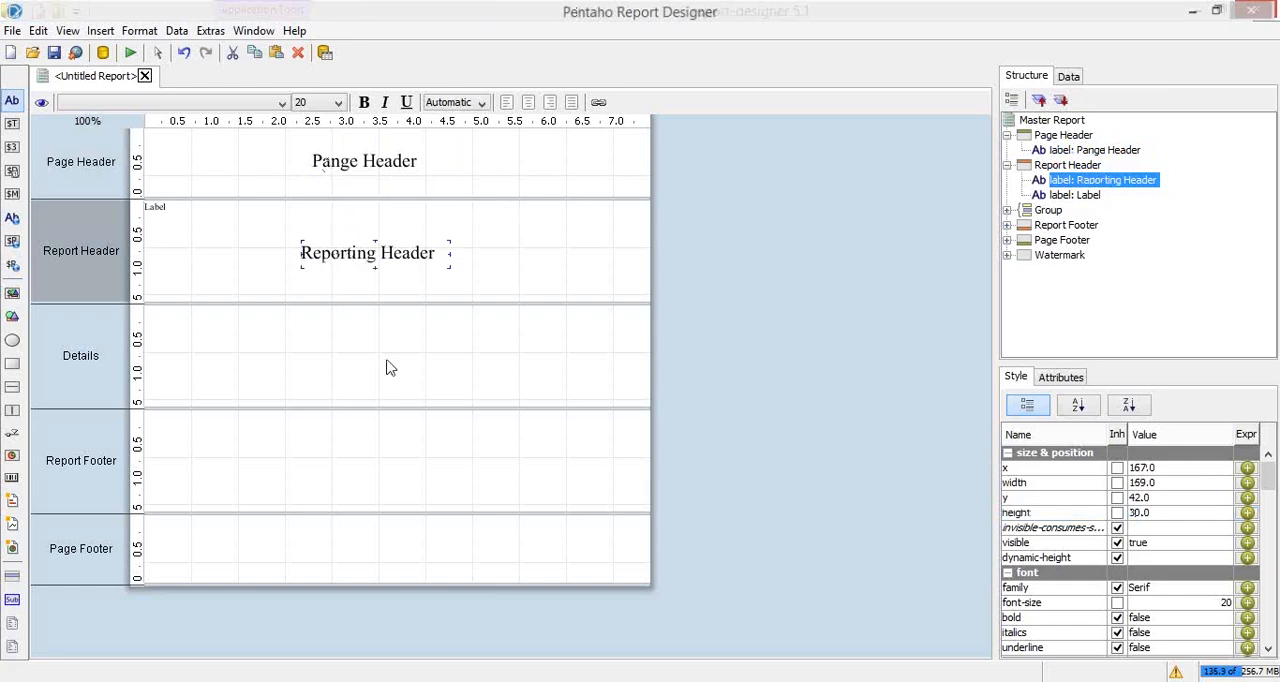
Step: Add a label to the Details band at about x 236, y 60 with the text "Details"
click(308, 370)
click(12, 101)
click(366, 363)
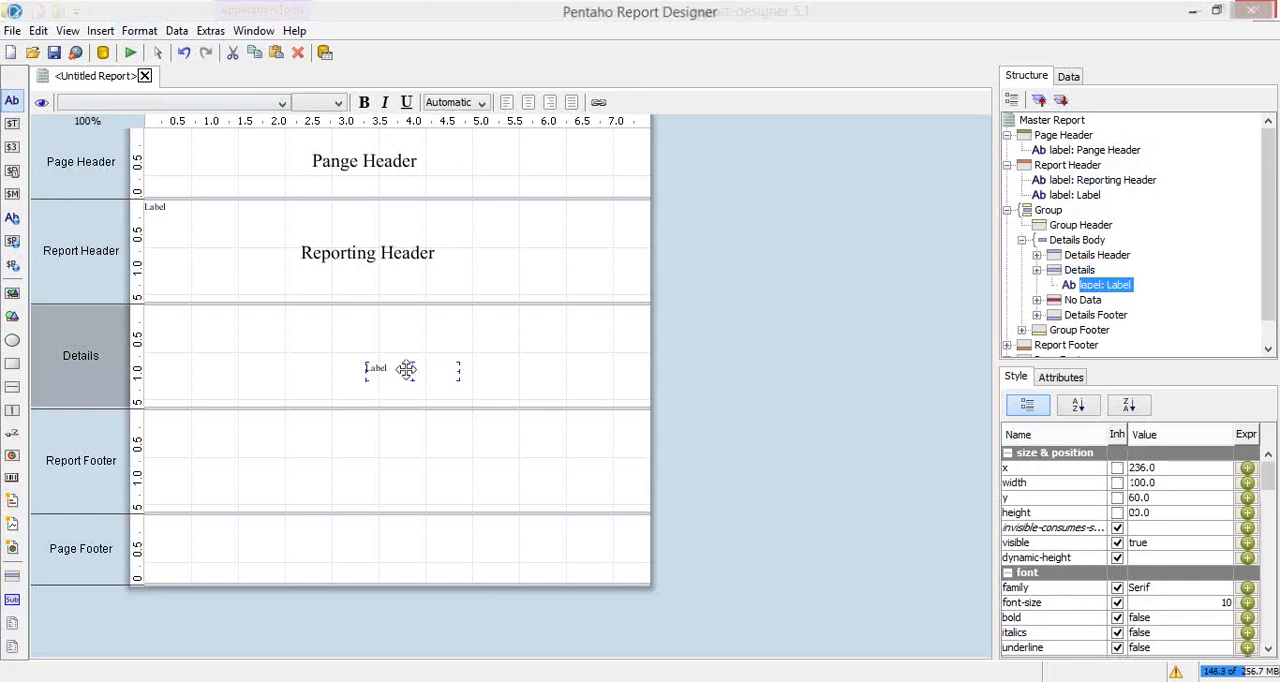
double_click(453, 368)
key(ctrl+a)
text(D)
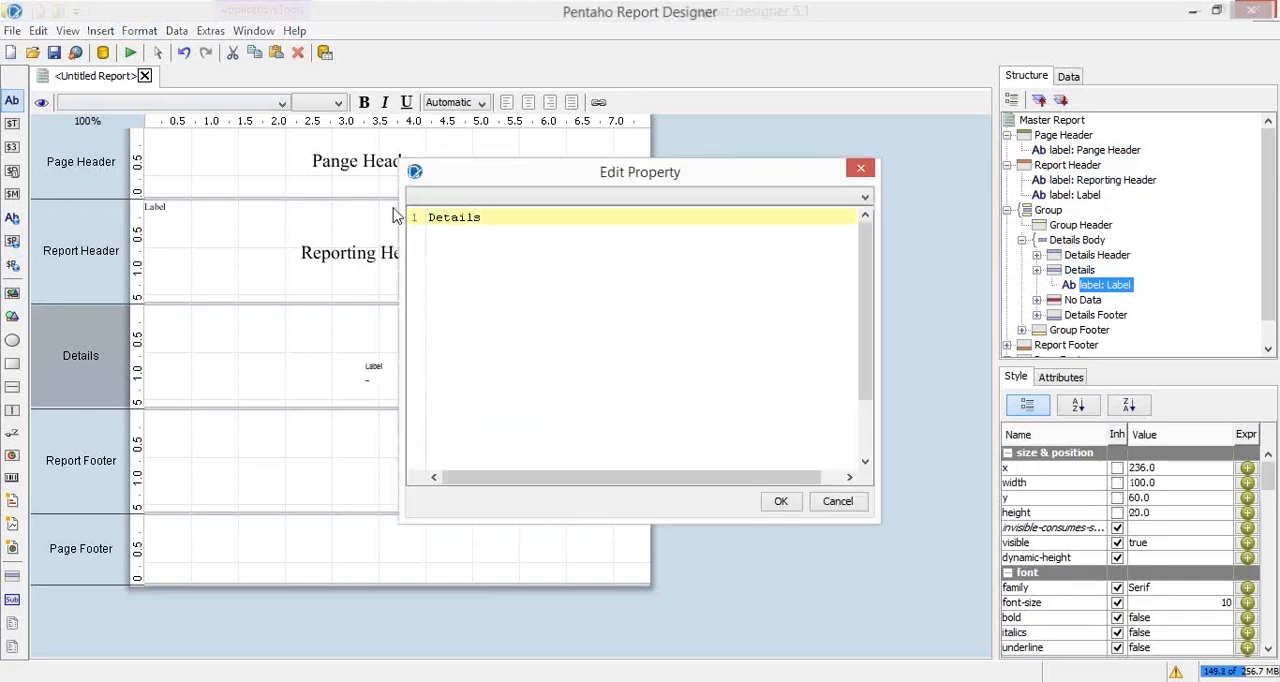
click(776, 507)
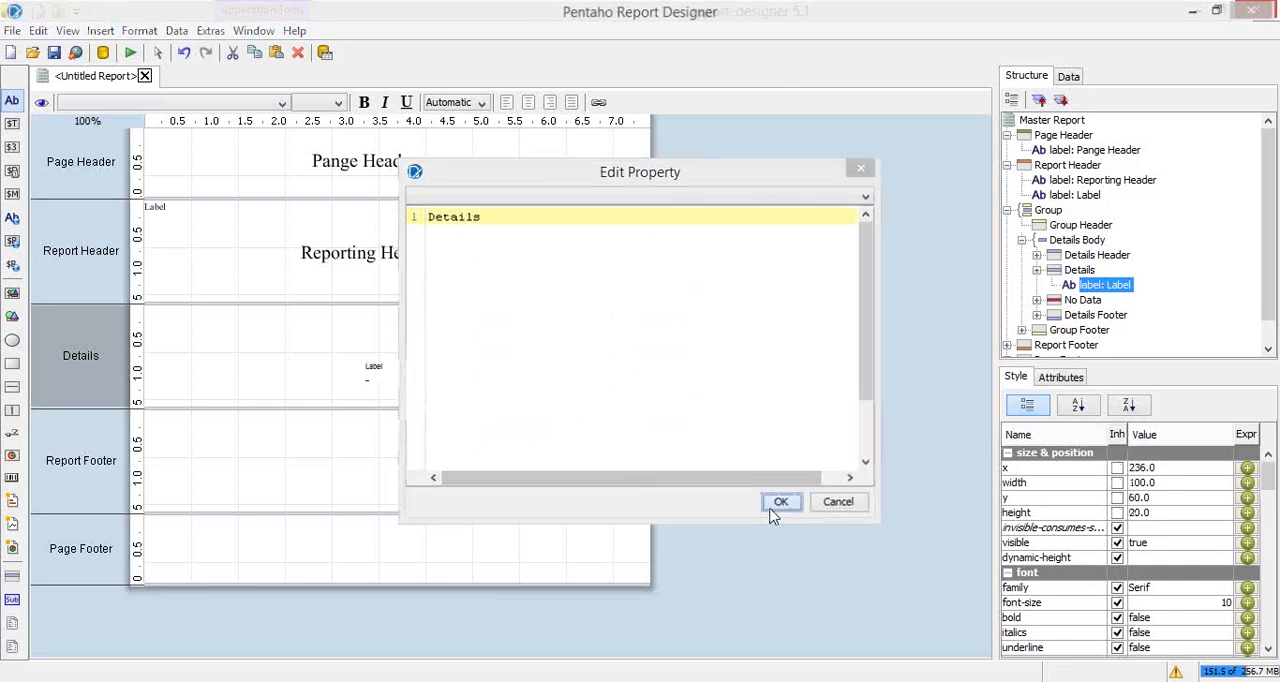
Step: Add a label to the Report Footer band at about x 236, y 48 with the text "Report Footer"
click(280, 415)
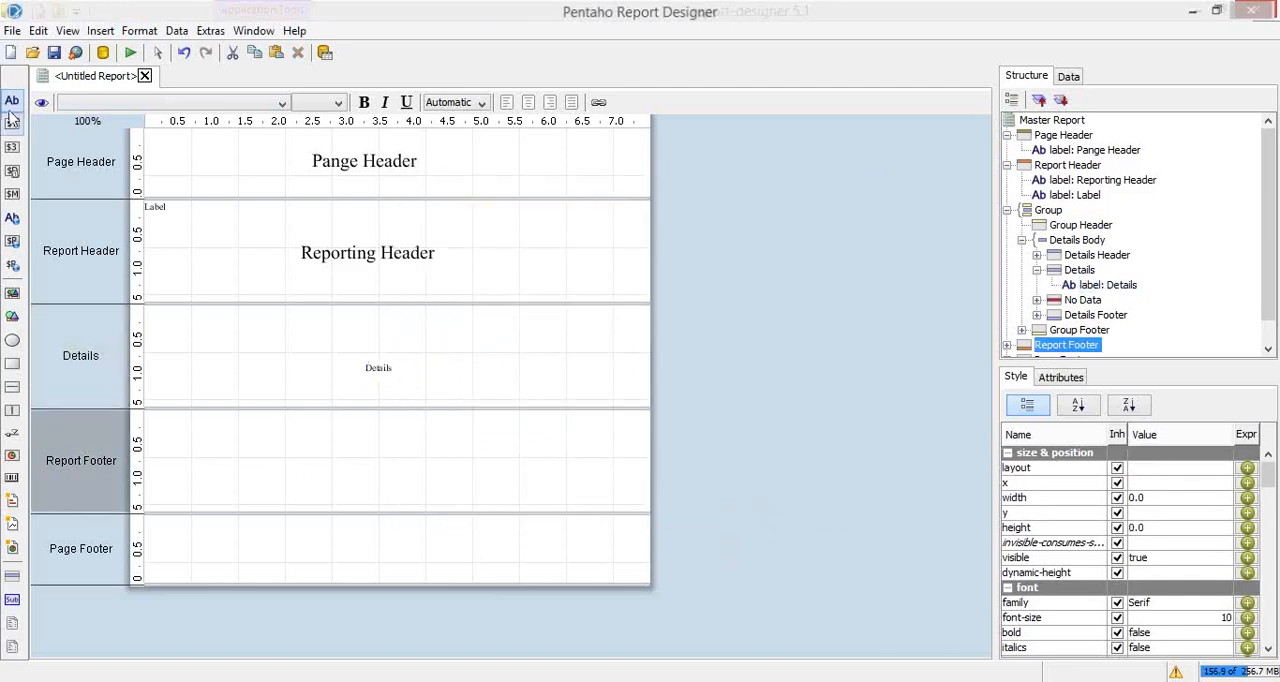
drag(12, 101, 366, 461)
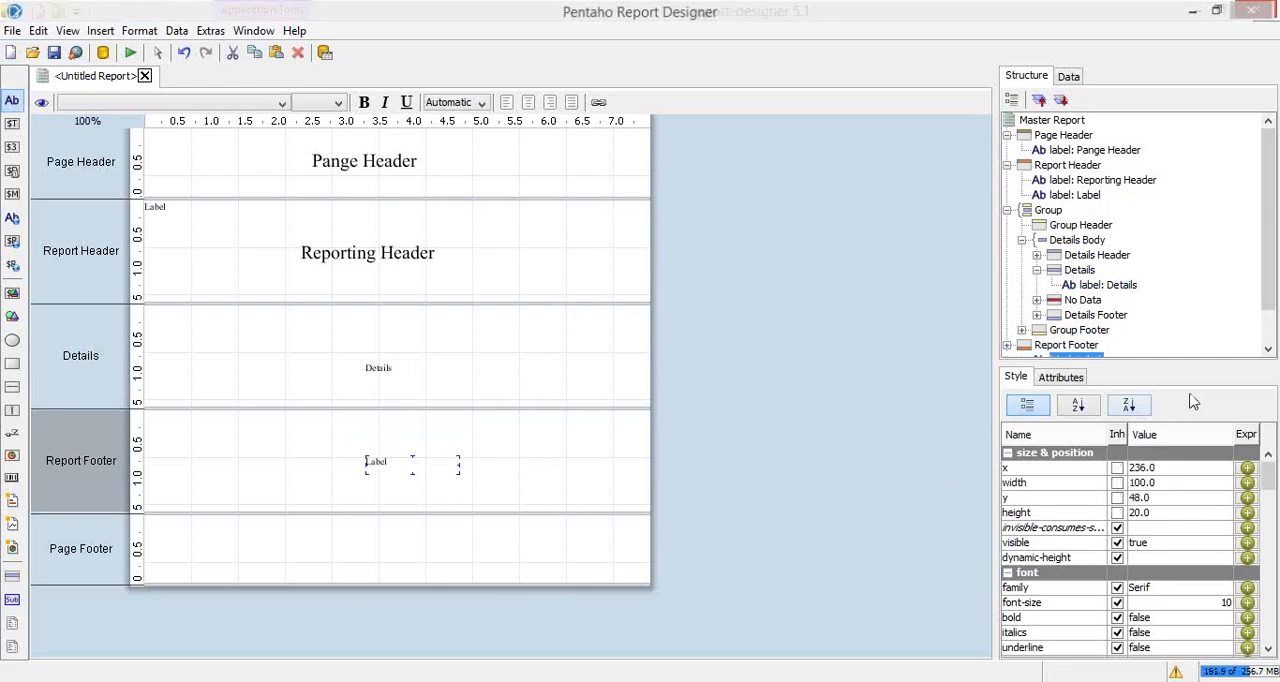
click(1068, 380)
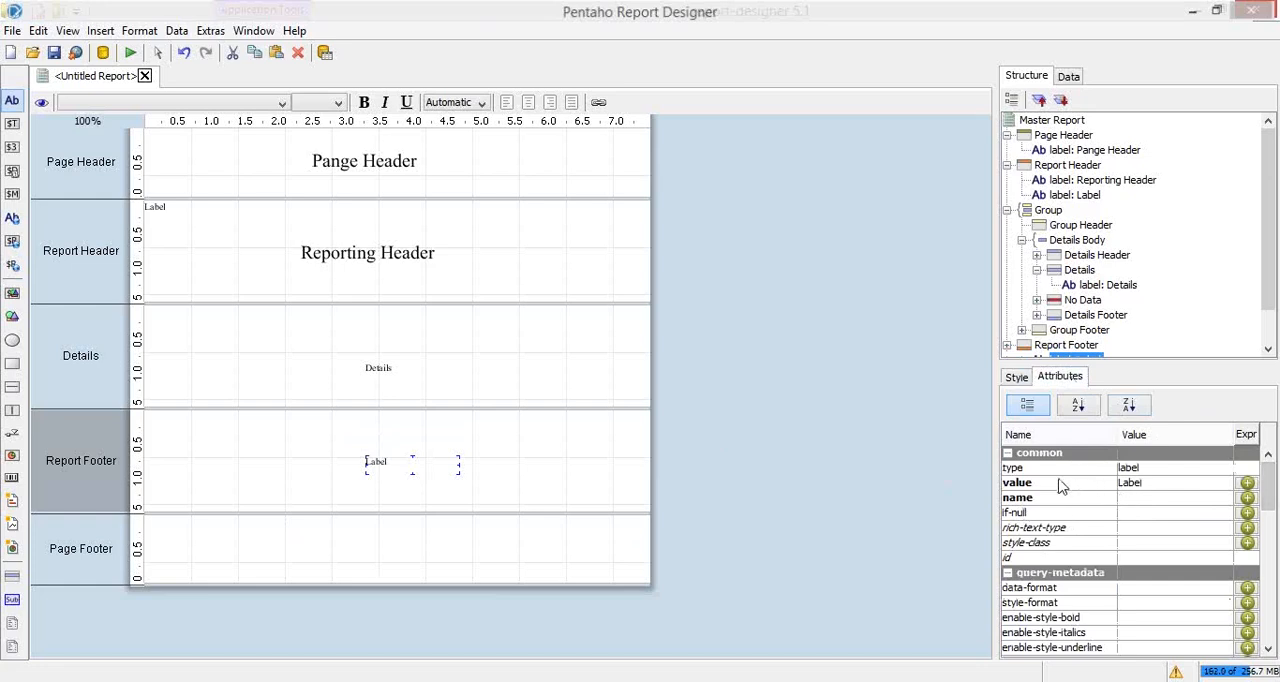
click(1157, 484)
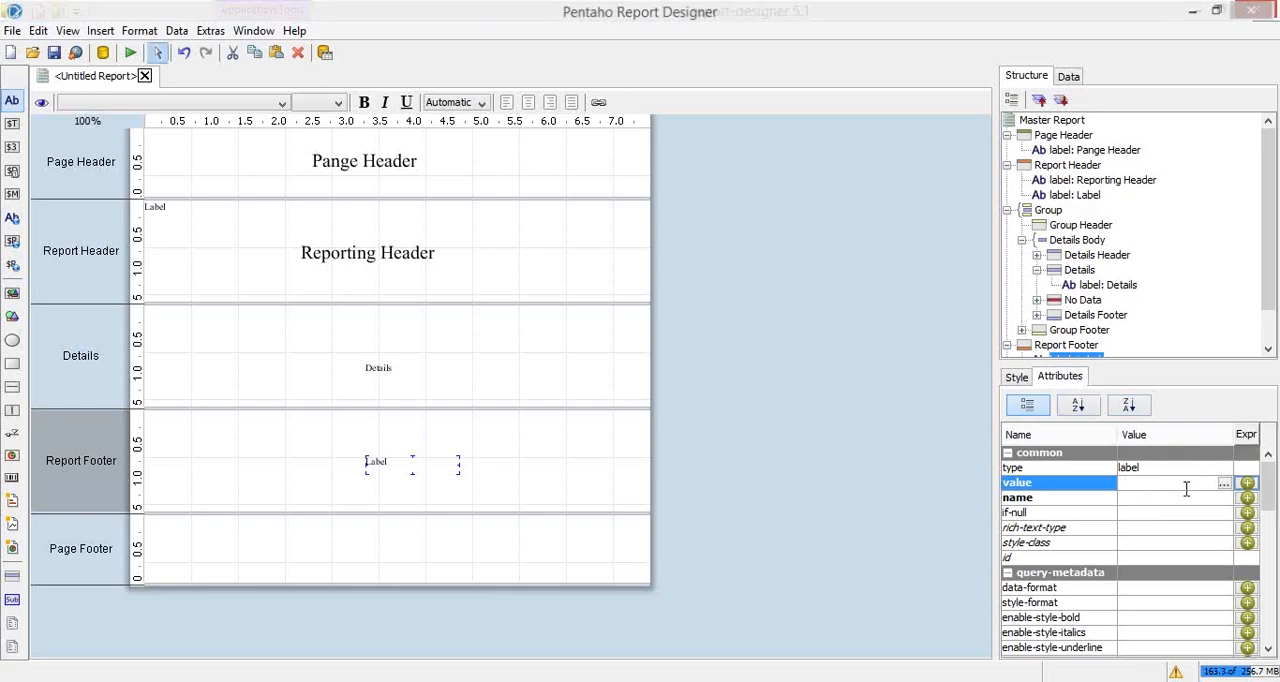
text(Report Footer)
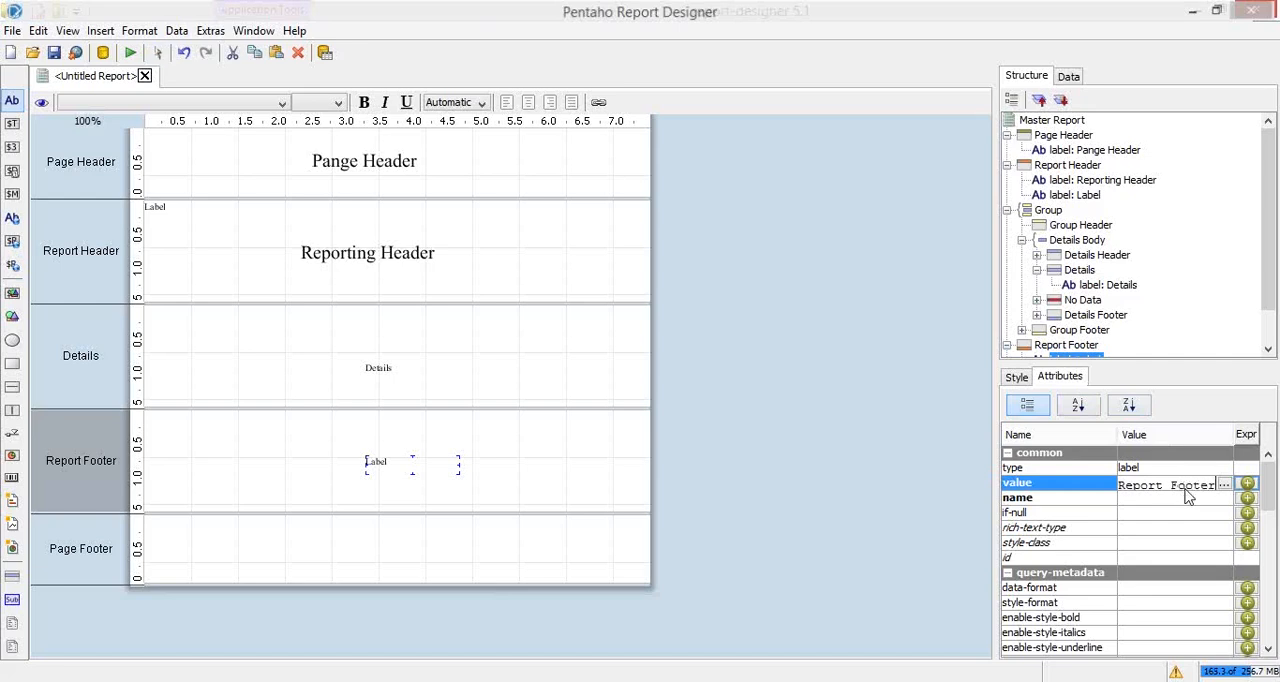
key(Return)
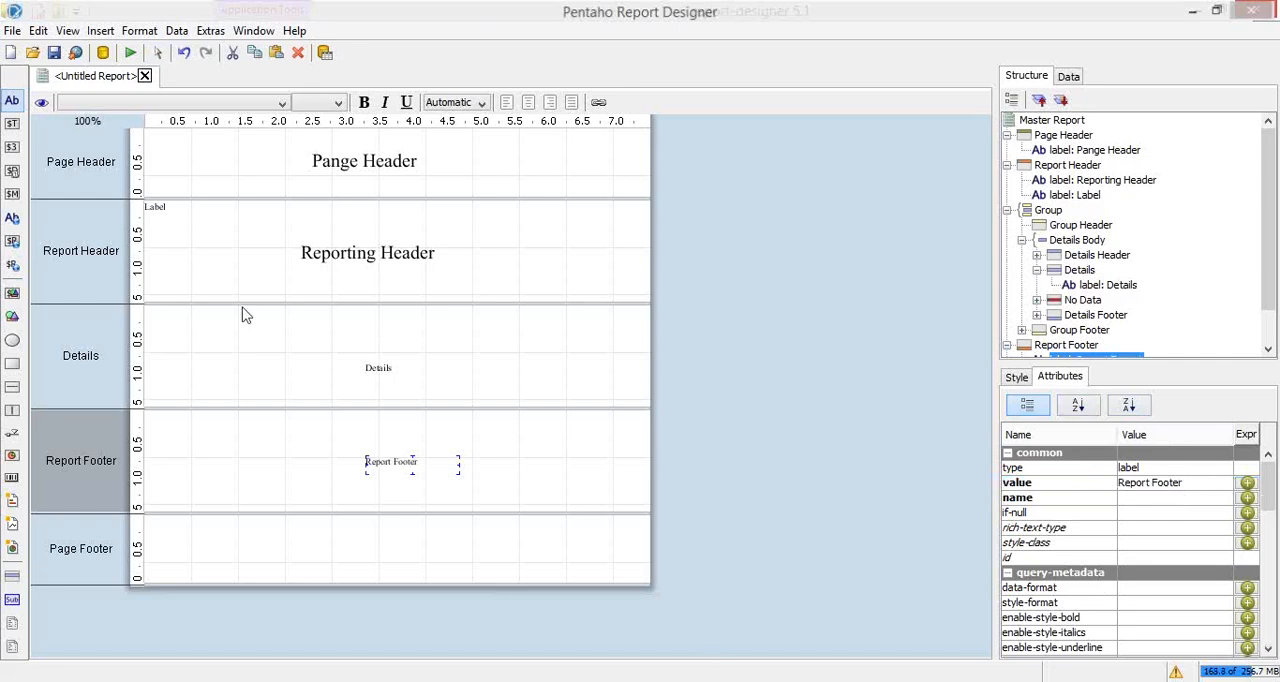
Step: Add a label near the middle of the Page Footer band with the text "Page Footer"
click(156, 573)
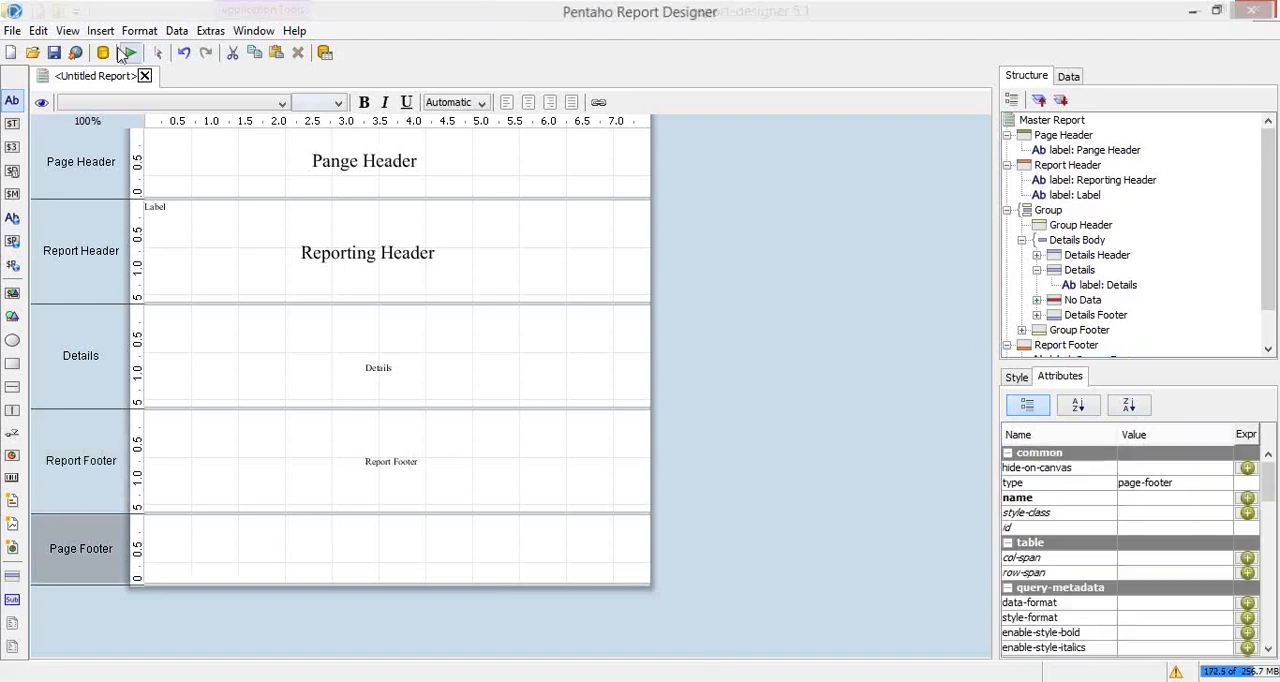
drag(14, 110, 352, 548)
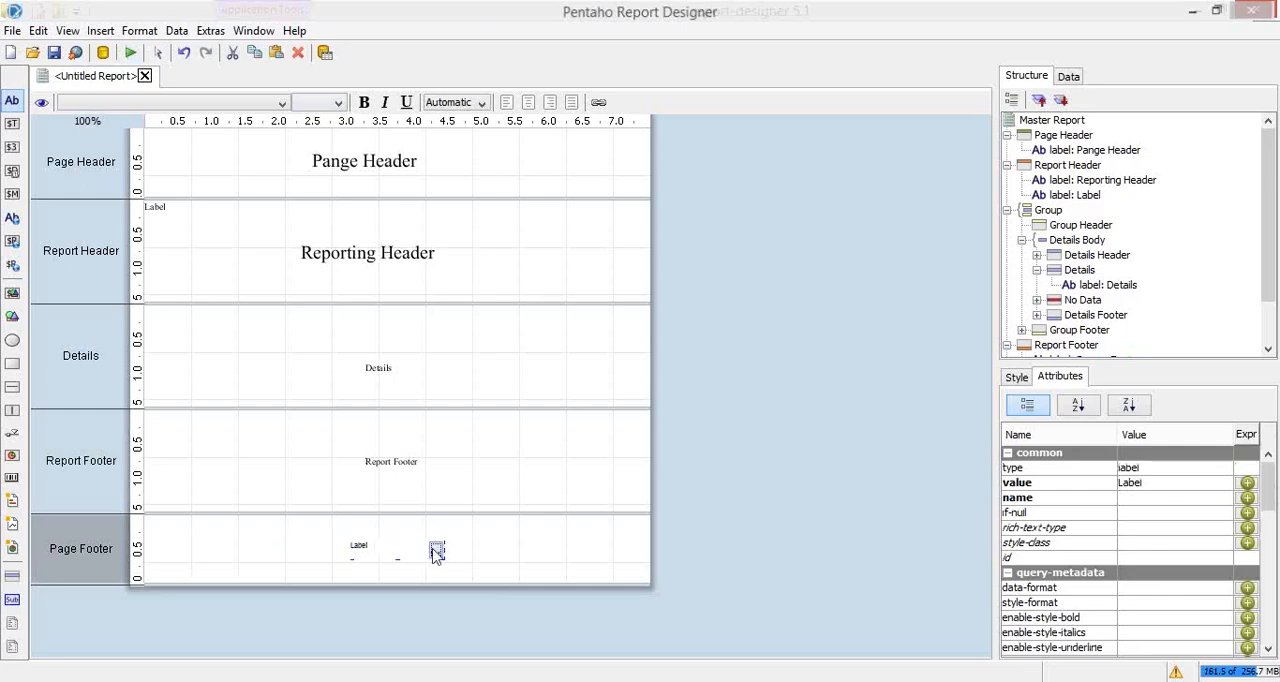
key(ctrl+a)
text(Page)
key(BackSpace)
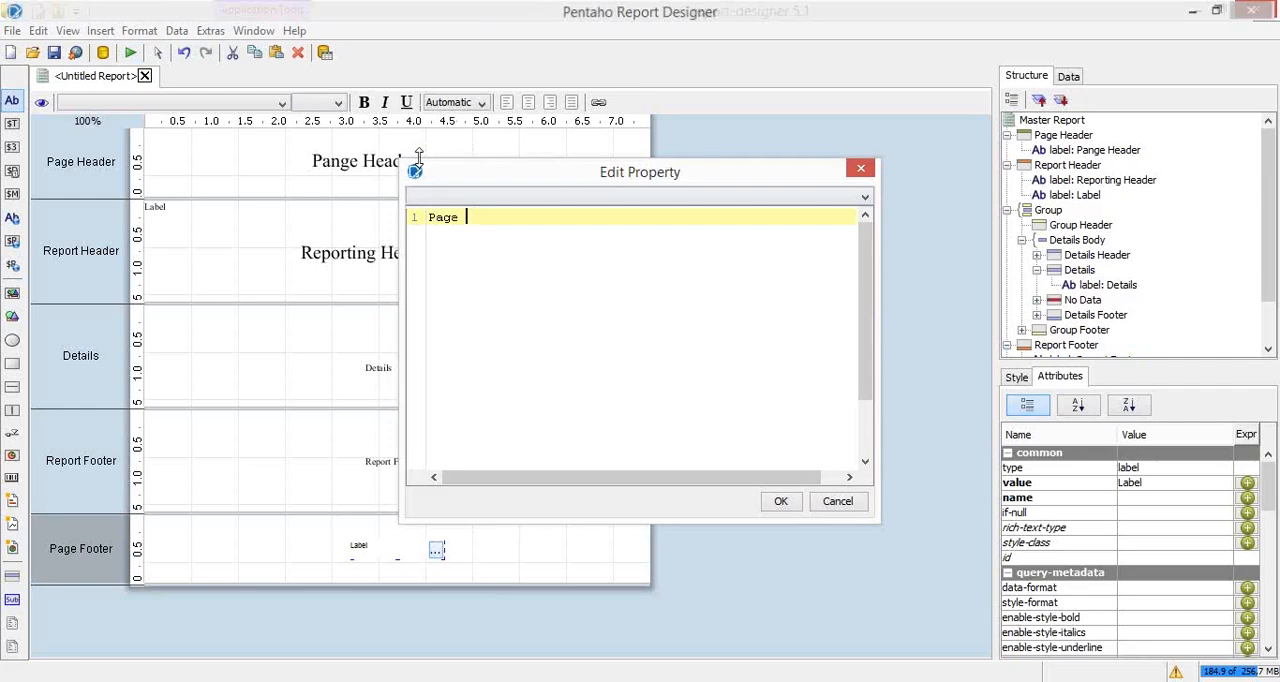
text(Footer)
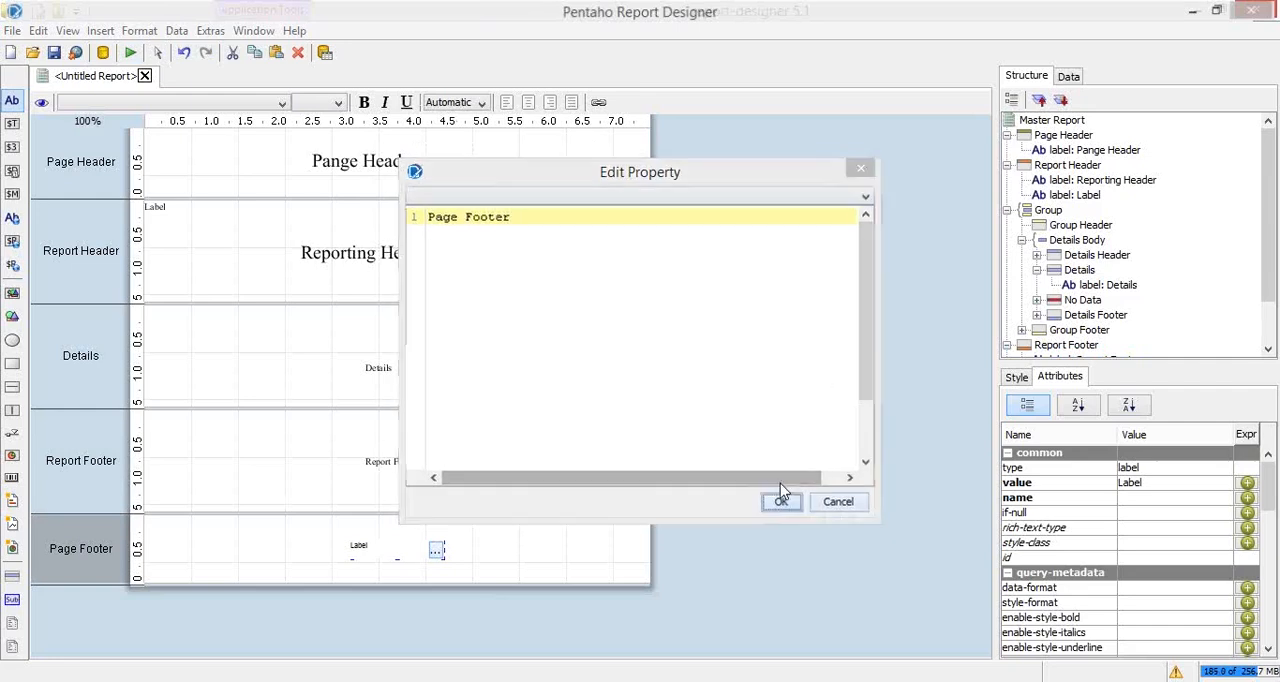
click(780, 501)
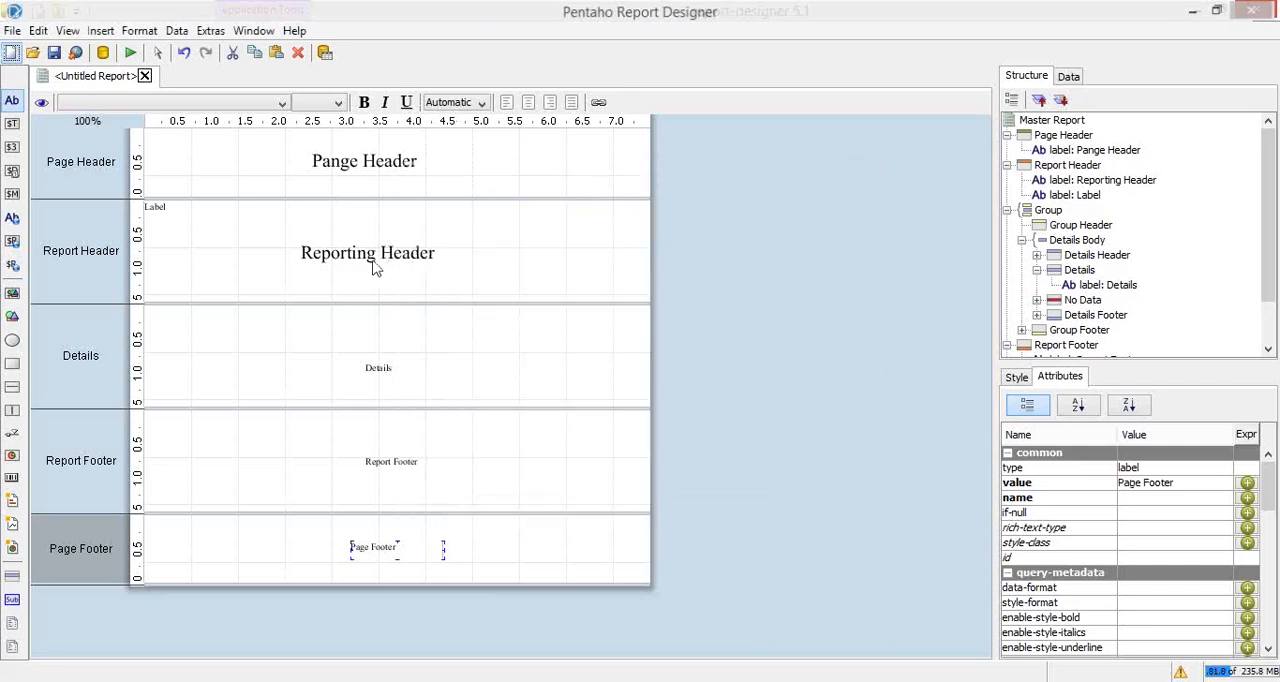
Step: Apply the "Reporting Header" label's formatting to the "Details", "Report Footer" and "Page Footer" labels together
click(407, 257)
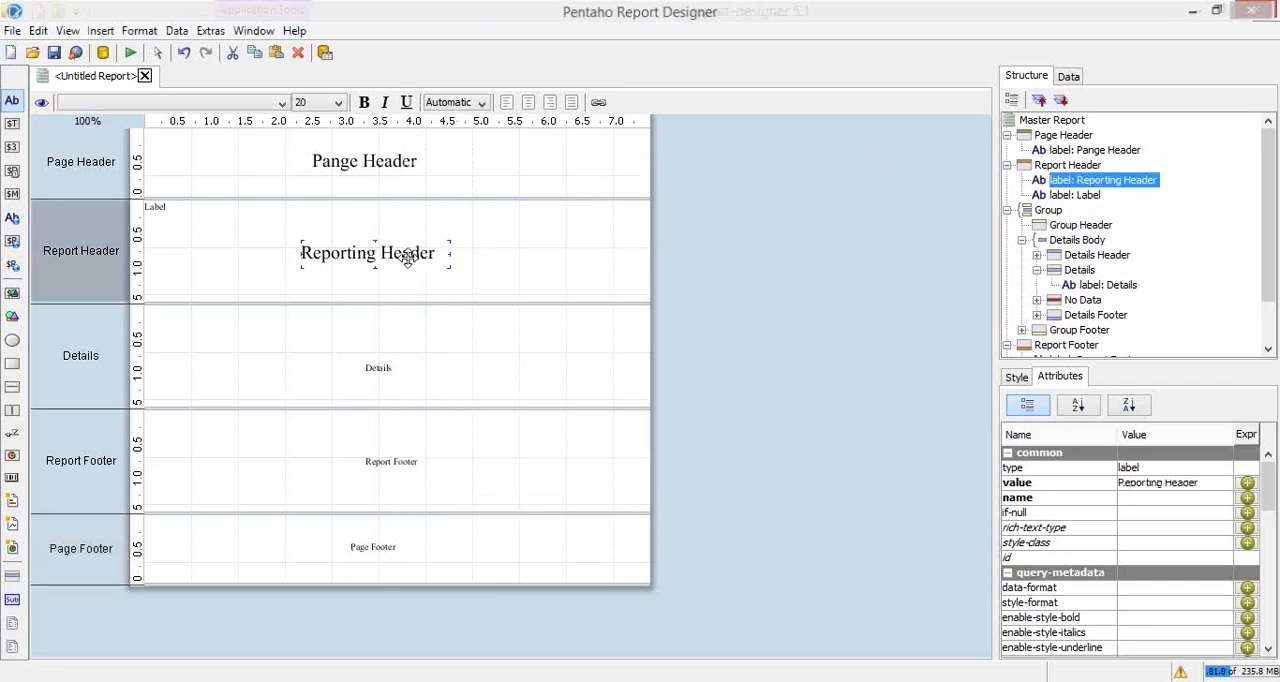
click(384, 368)
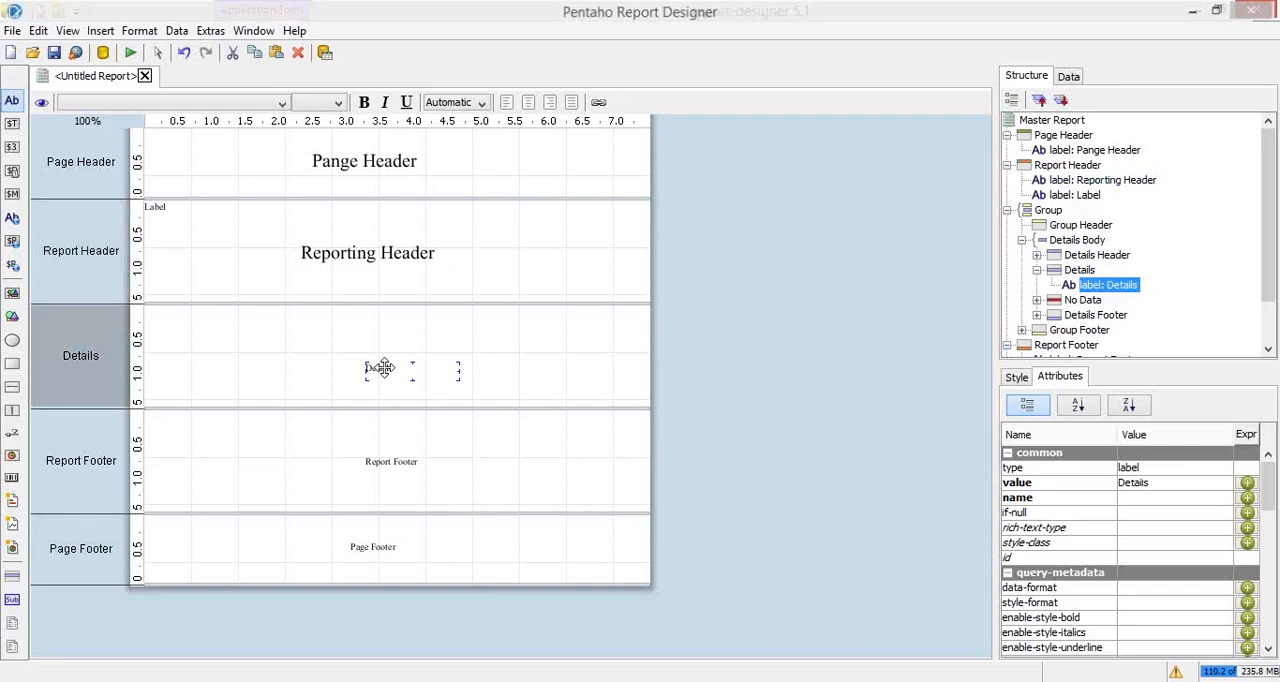
shift+click(392, 459)
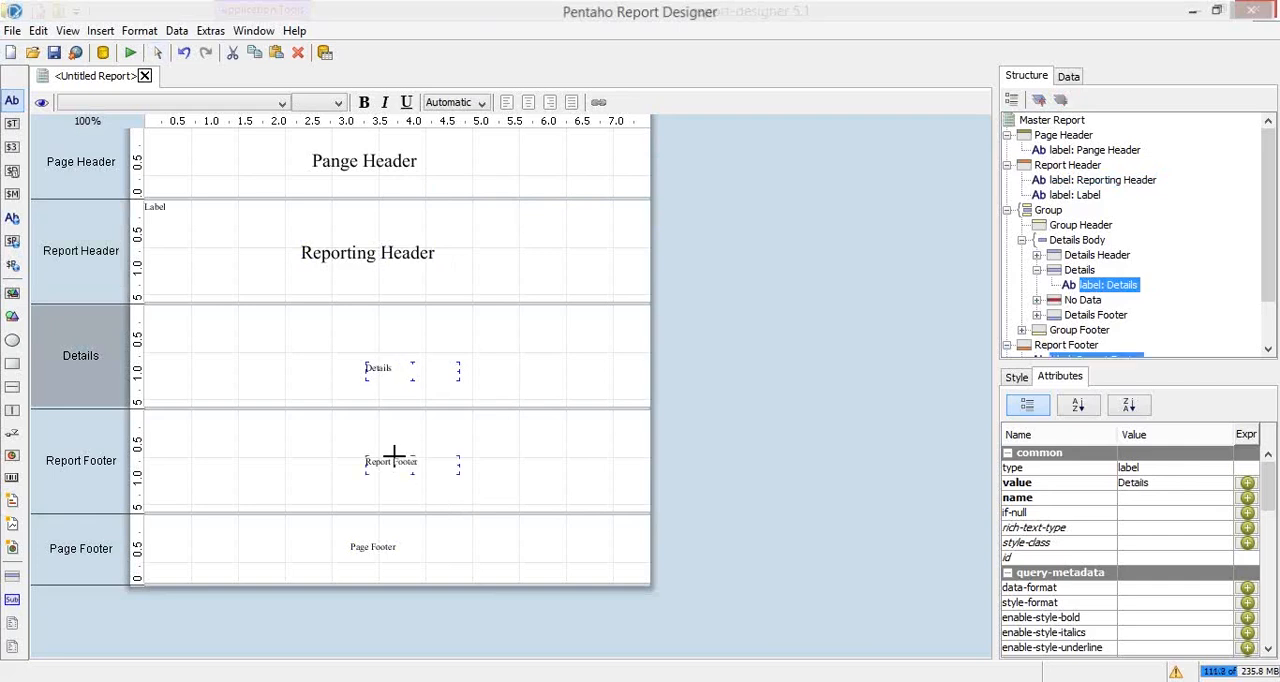
shift+click(380, 546)
right_click(409, 378)
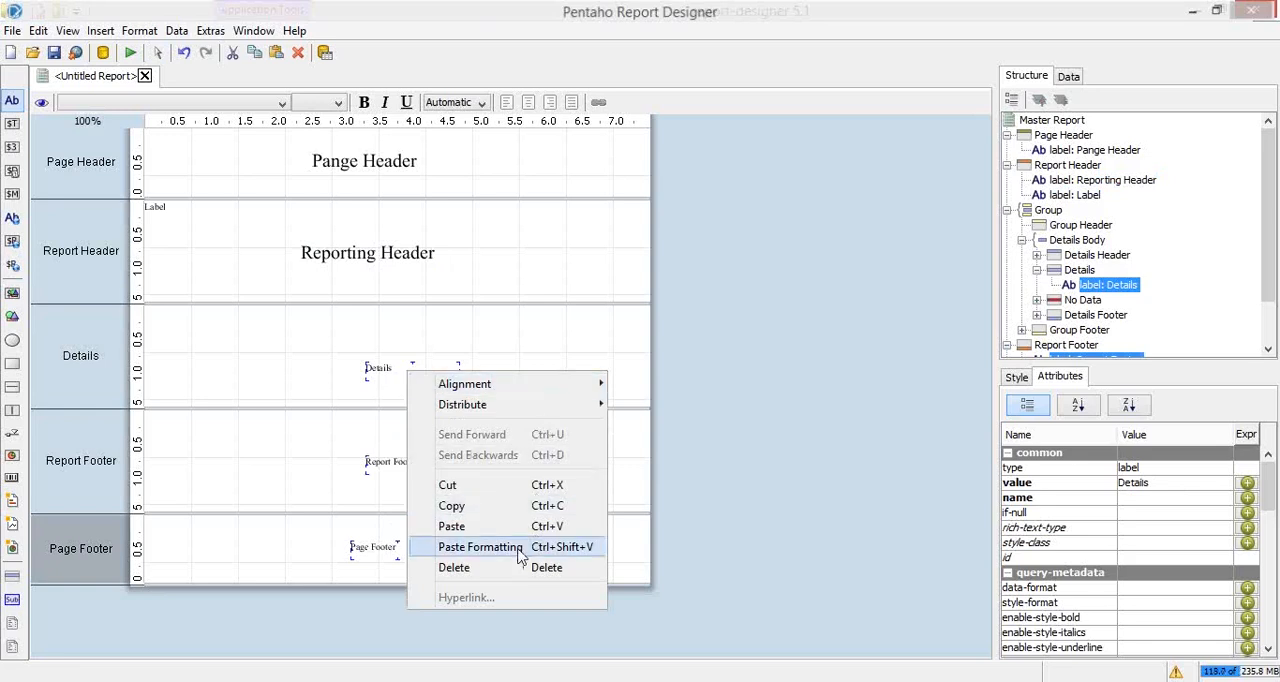
click(512, 559)
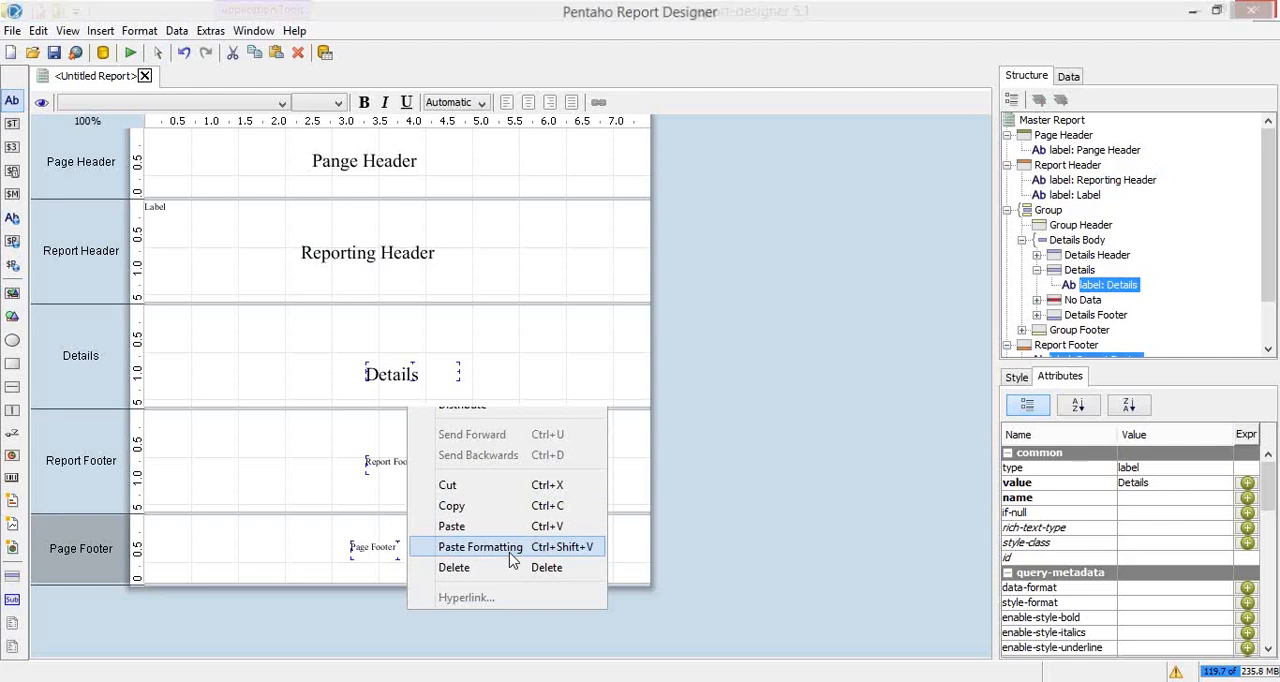
click(519, 374)
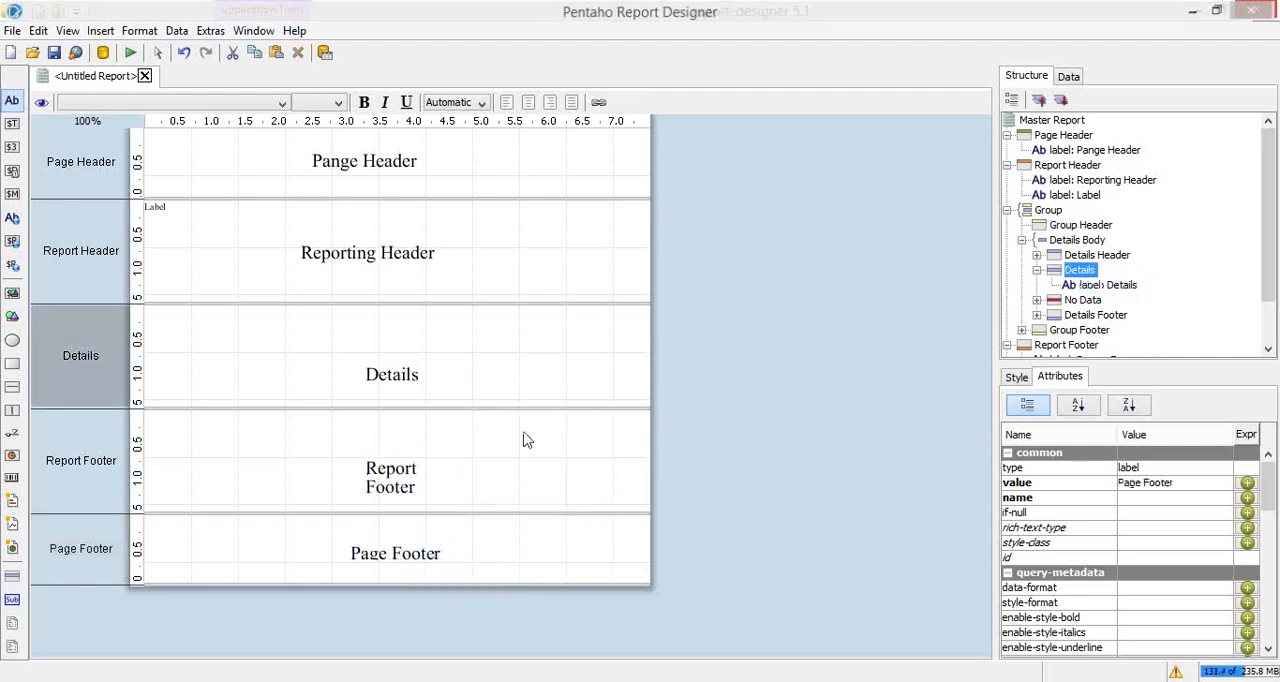
Step: Set the width to 200 and the height to 30 for the "Details", "Report Footer" and "Page Footer" labels together
click(392, 374)
shift+click(398, 488)
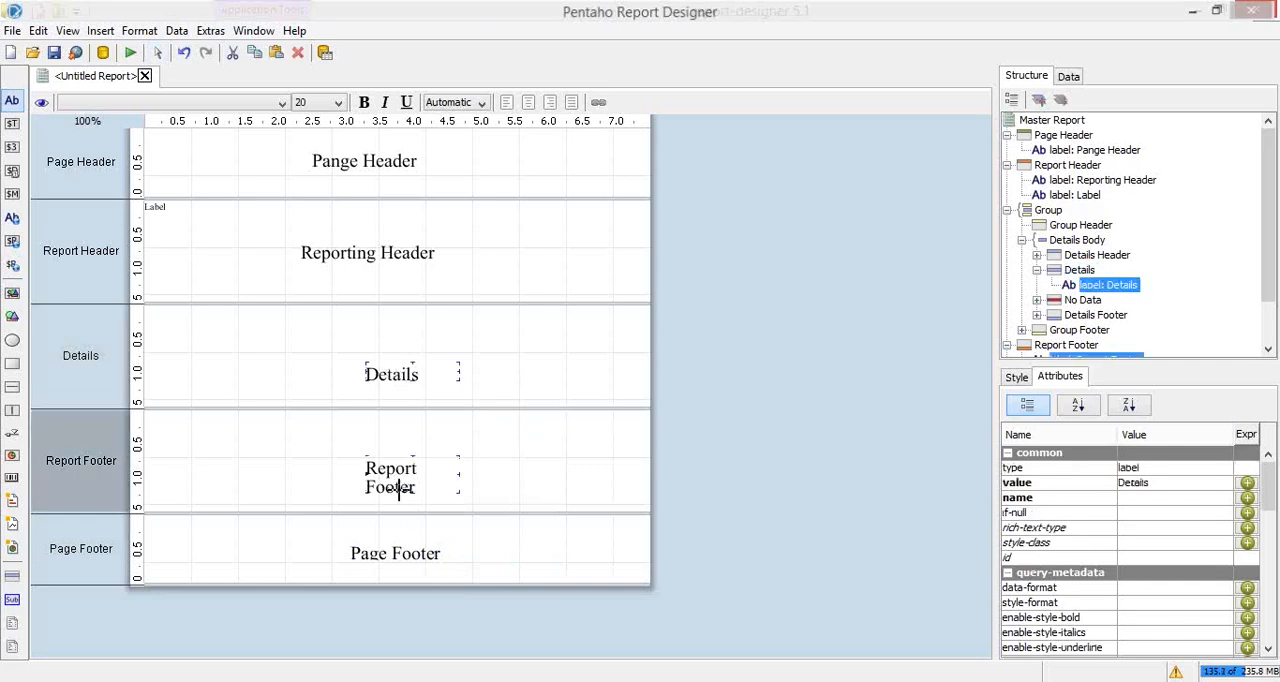
shift+click(390, 550)
click(1018, 378)
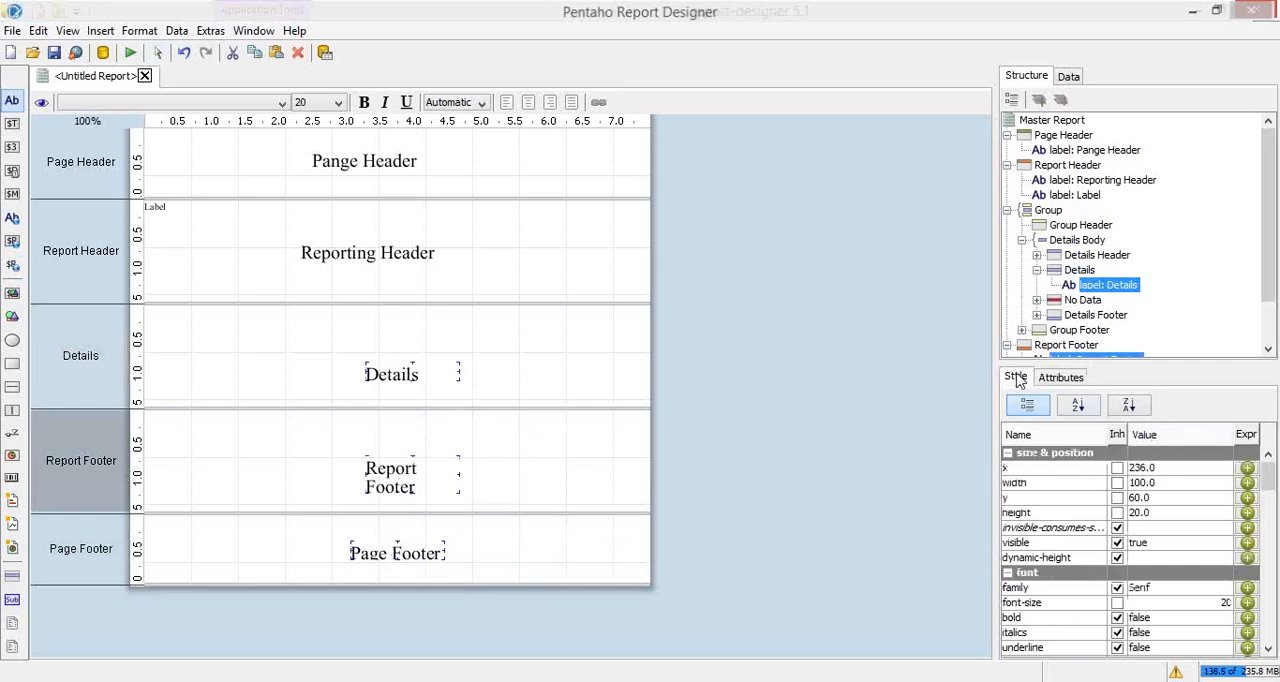
click(1142, 483)
key(shift+Right)
text(2)
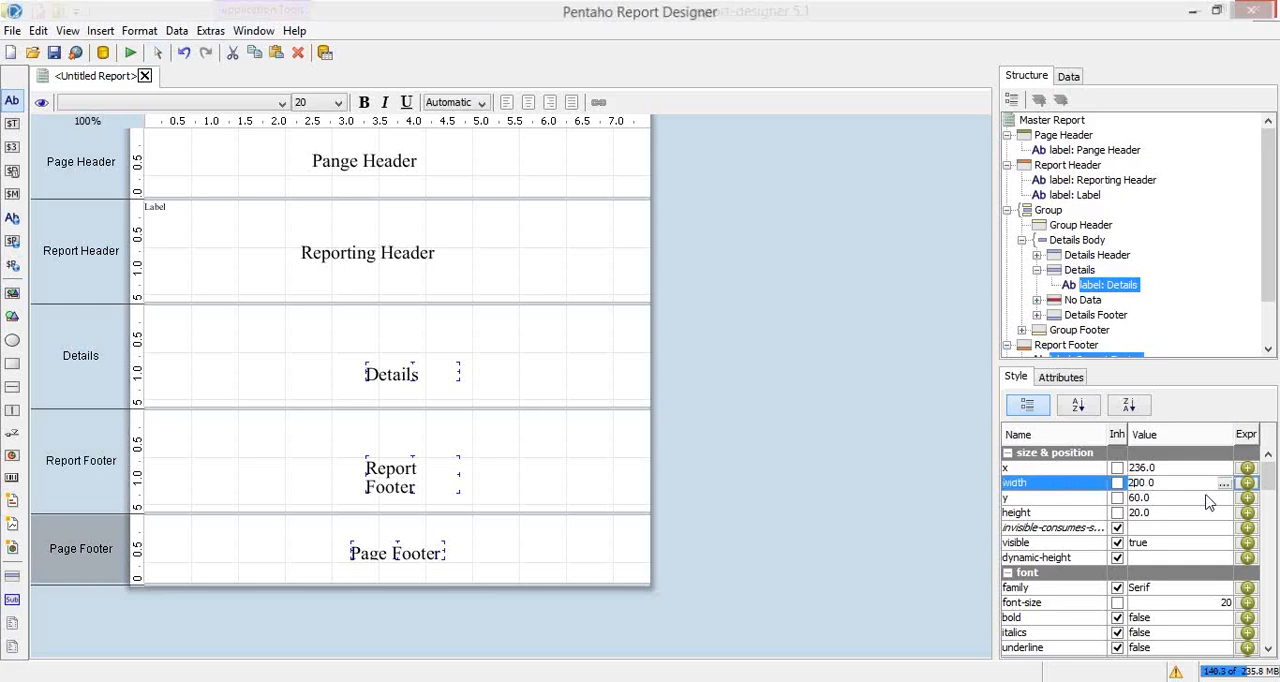
key(Return)
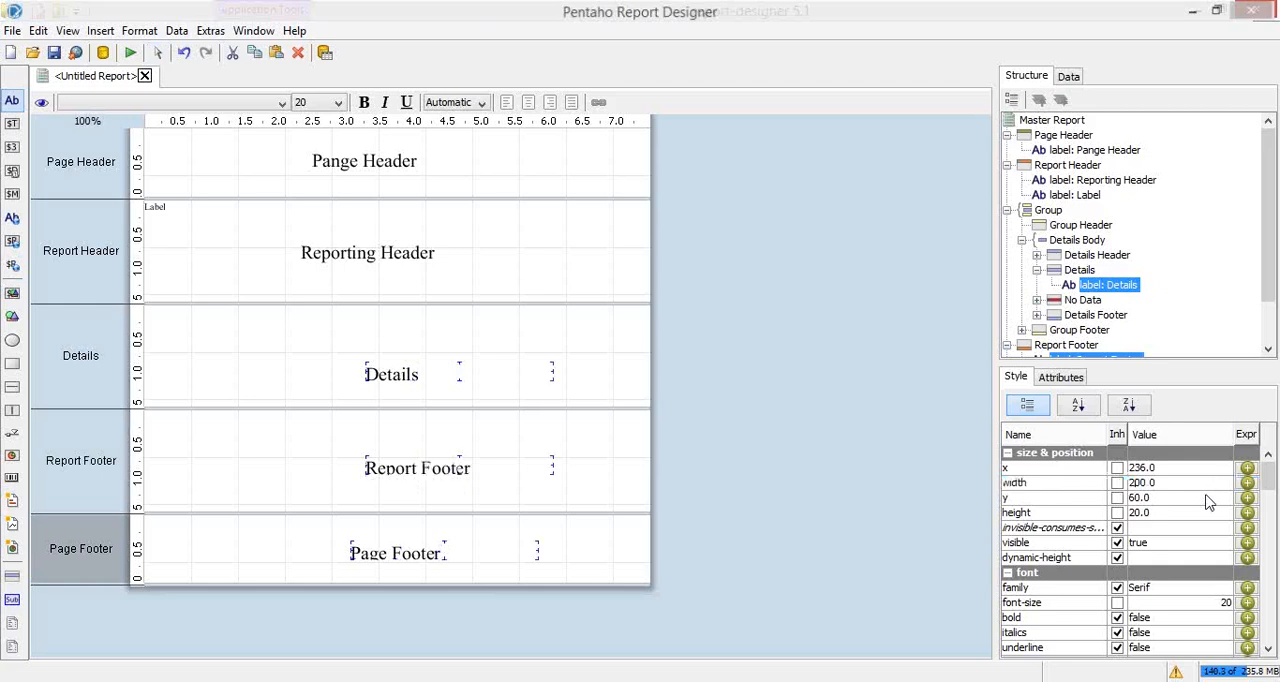
click(1135, 512)
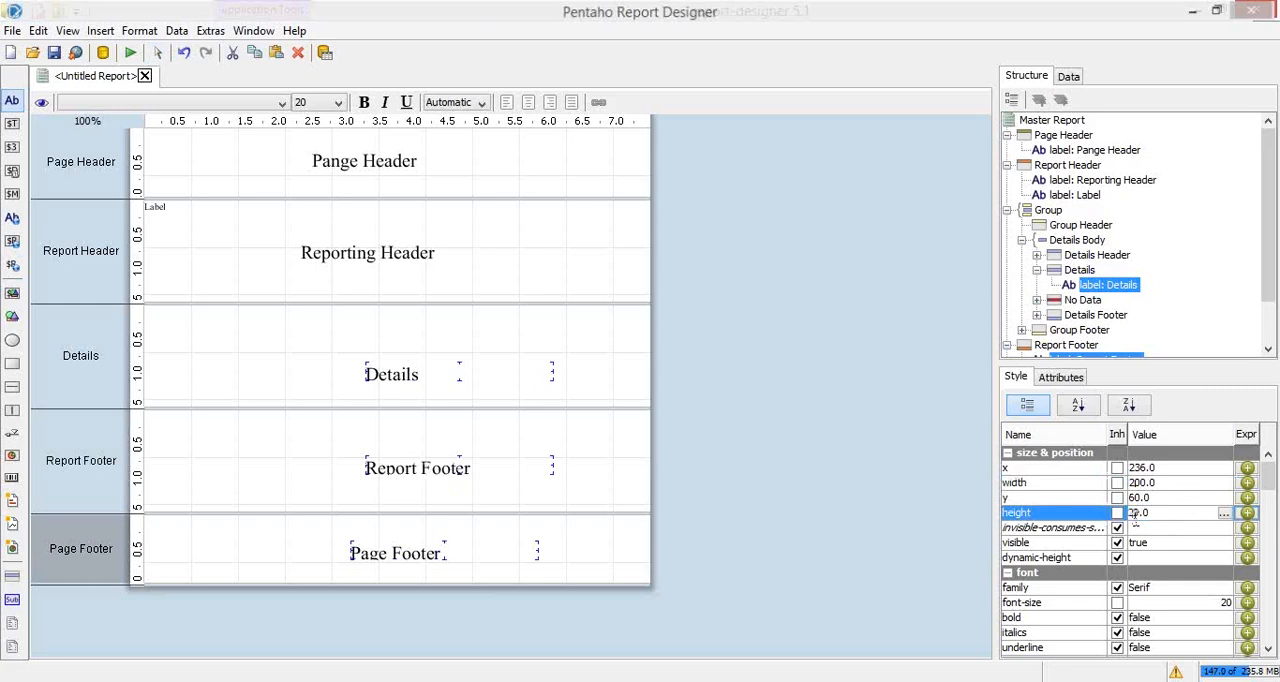
key(Return)
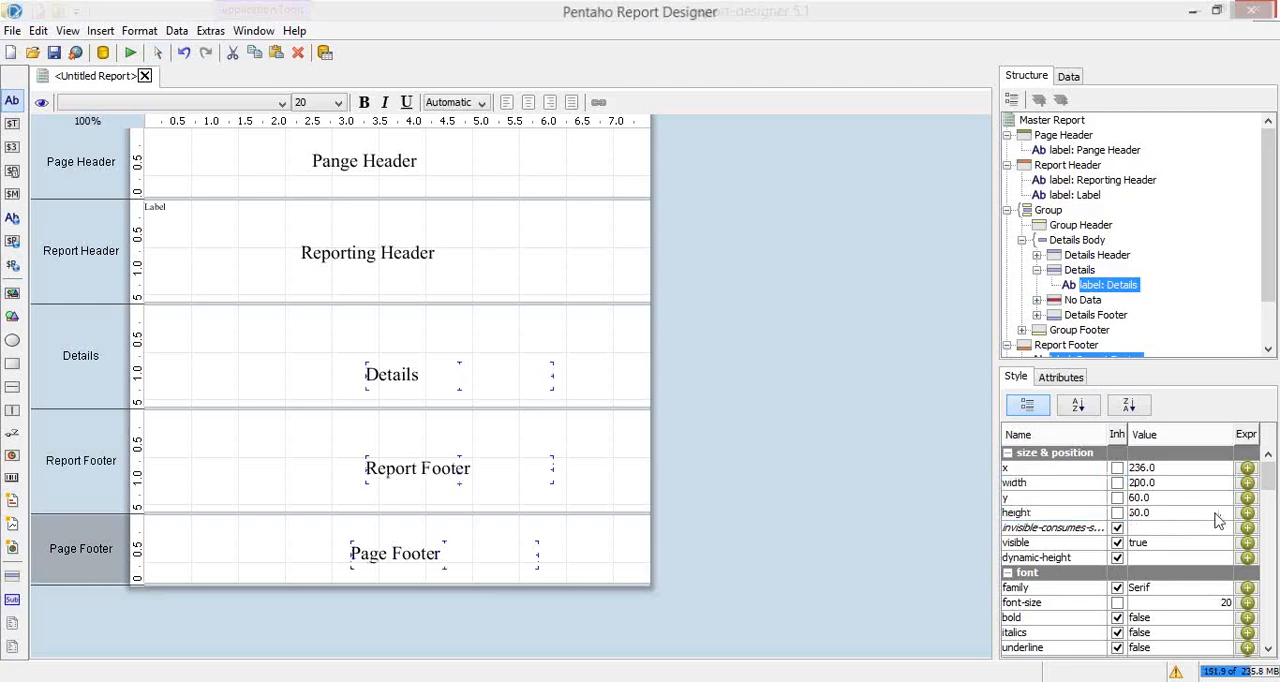
Step: Run a print preview of the report to examine how the labels of each band are laid out
click(488, 270)
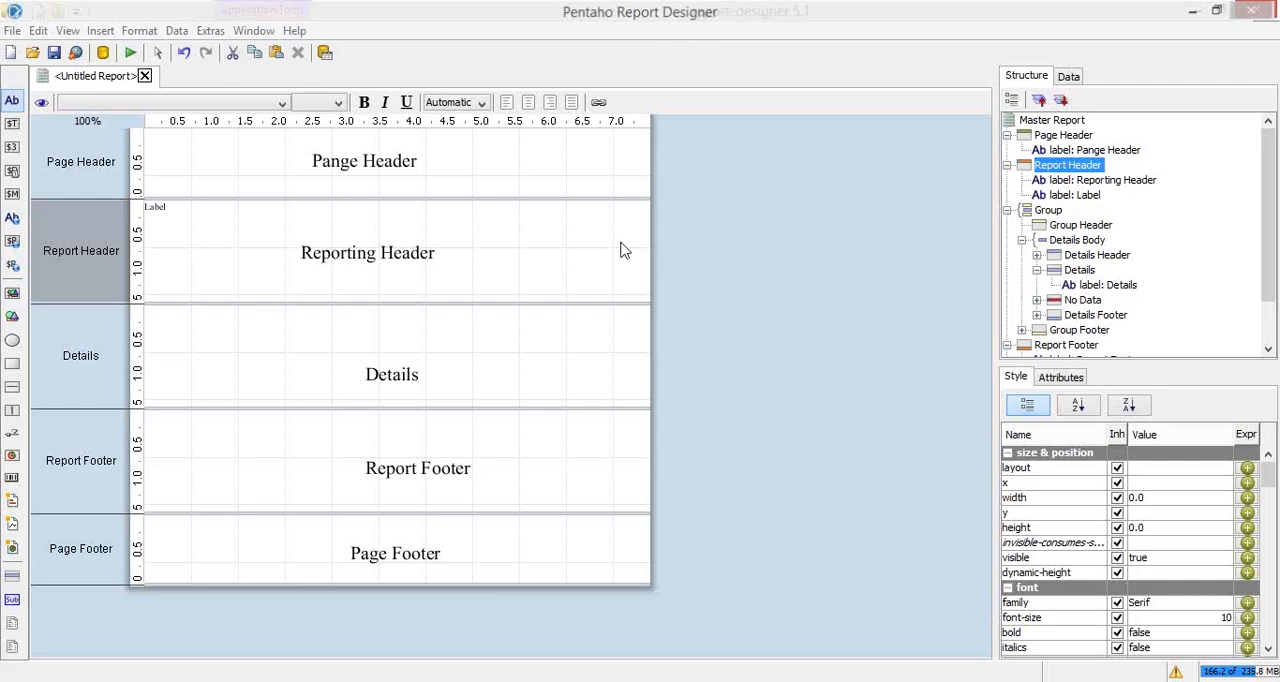
click(131, 55)
click(131, 55)
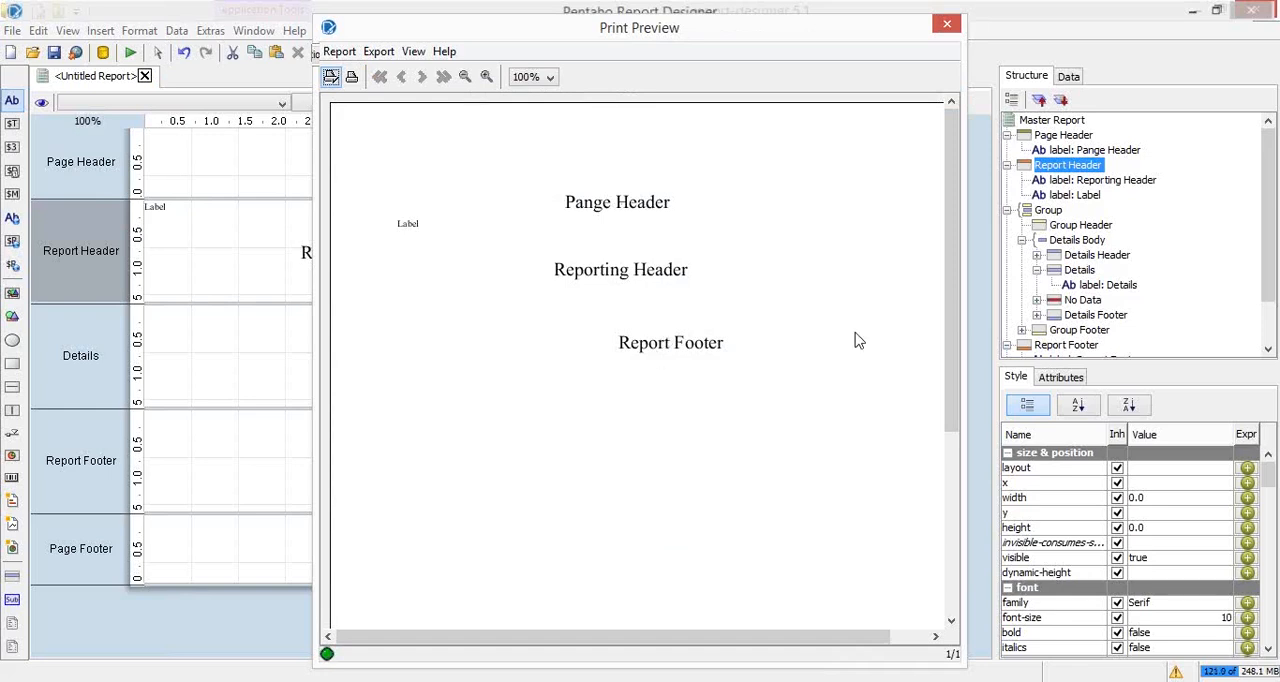
Step: Examine the print preview from the page header down to the page footer, and close the preview
scroll(953, 192, down, 1)
drag(953, 205, 950, 470)
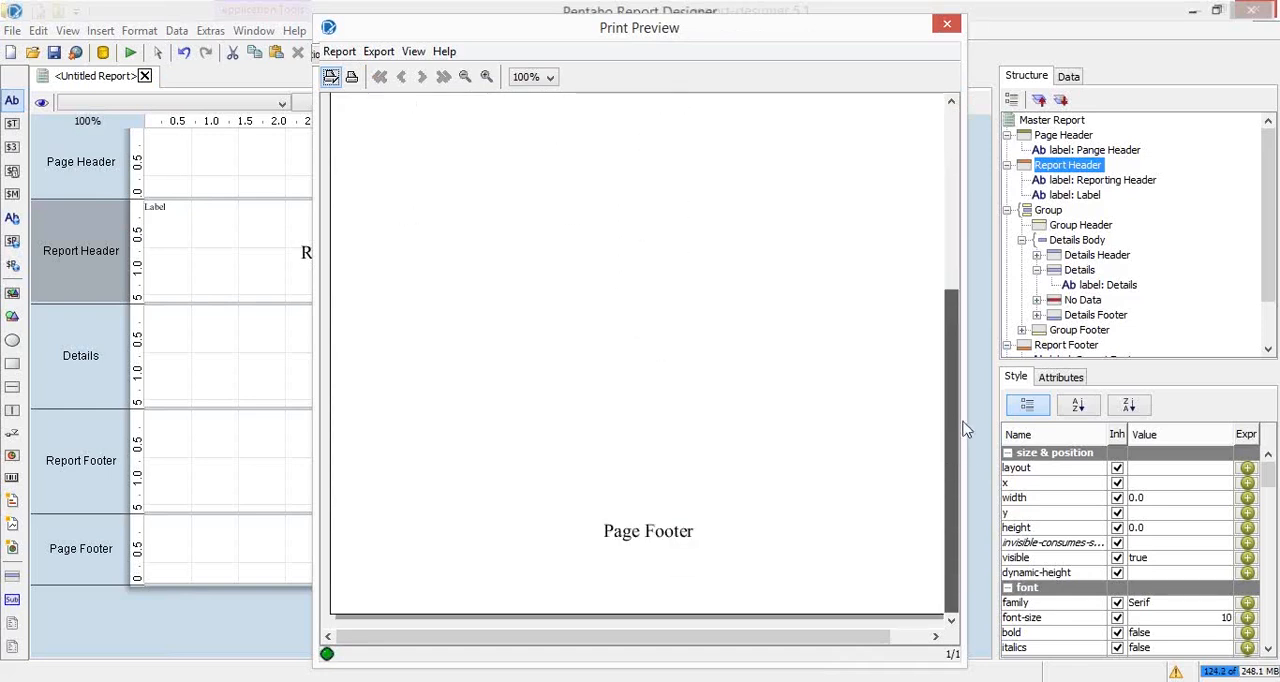
scroll(934, 266, up, 2)
scroll(938, 237, up, 3)
drag(937, 230, 951, 470)
drag(871, 637, 872, 643)
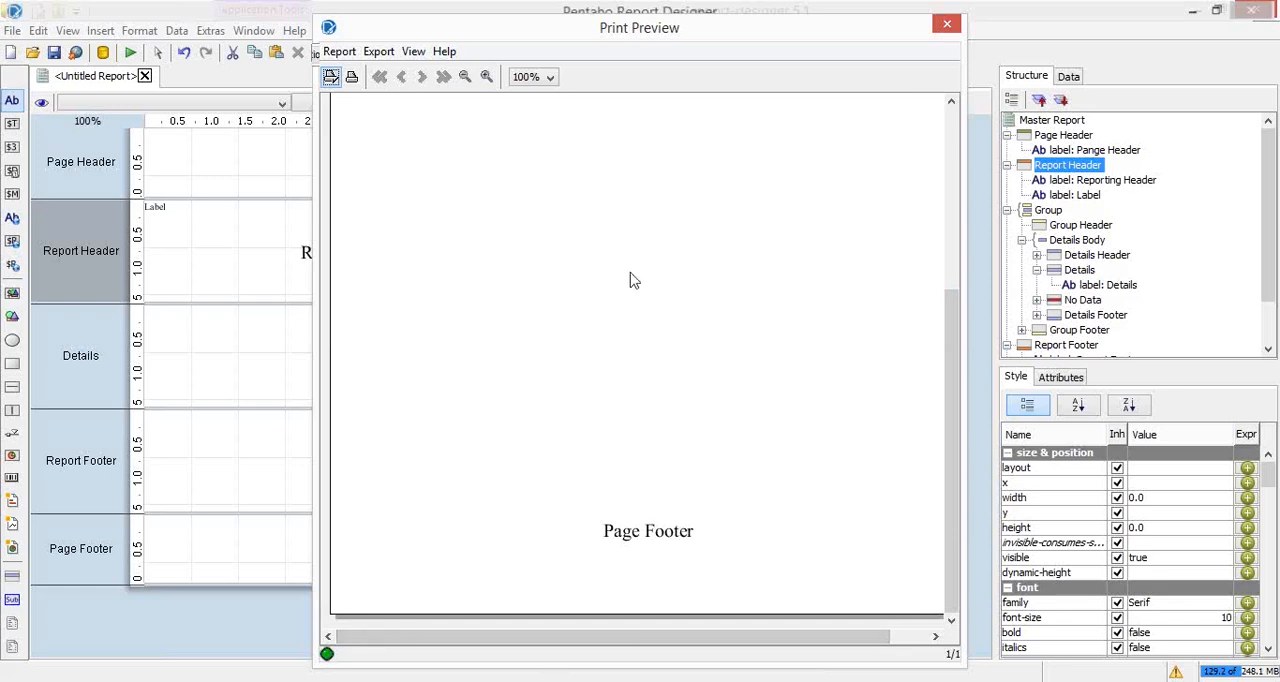
drag(952, 345, 952, 165)
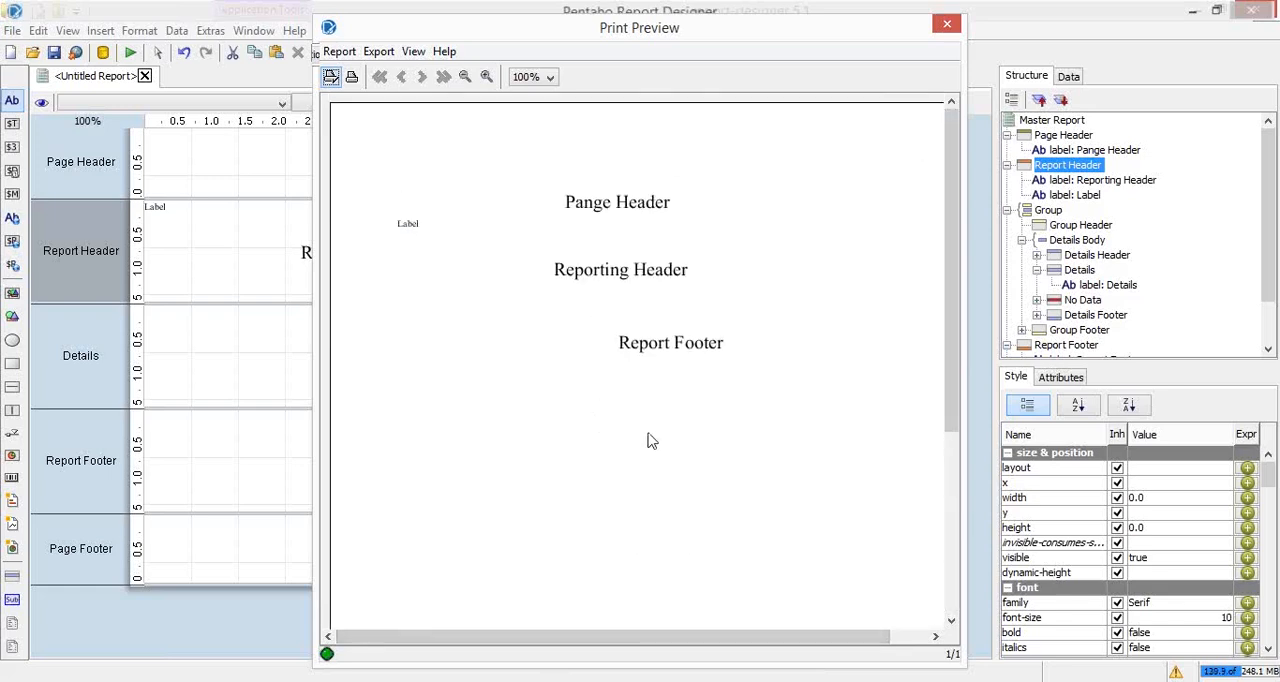
drag(952, 240, 940, 523)
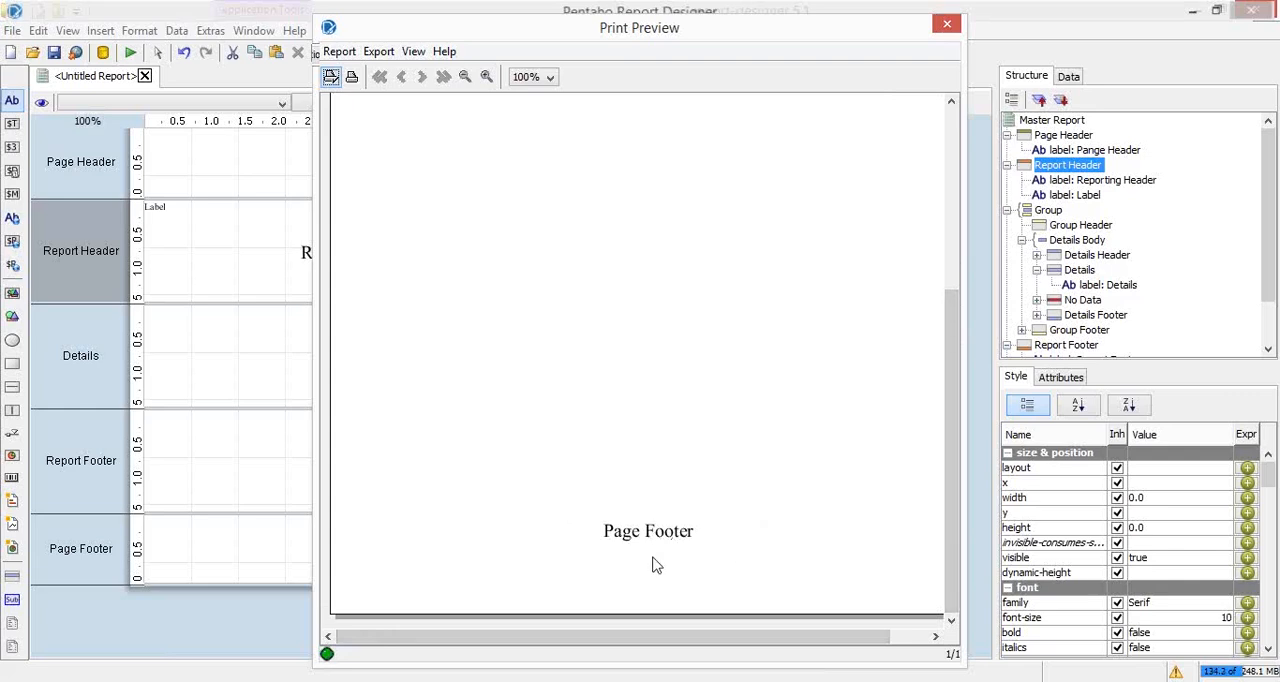
drag(952, 440, 951, 200)
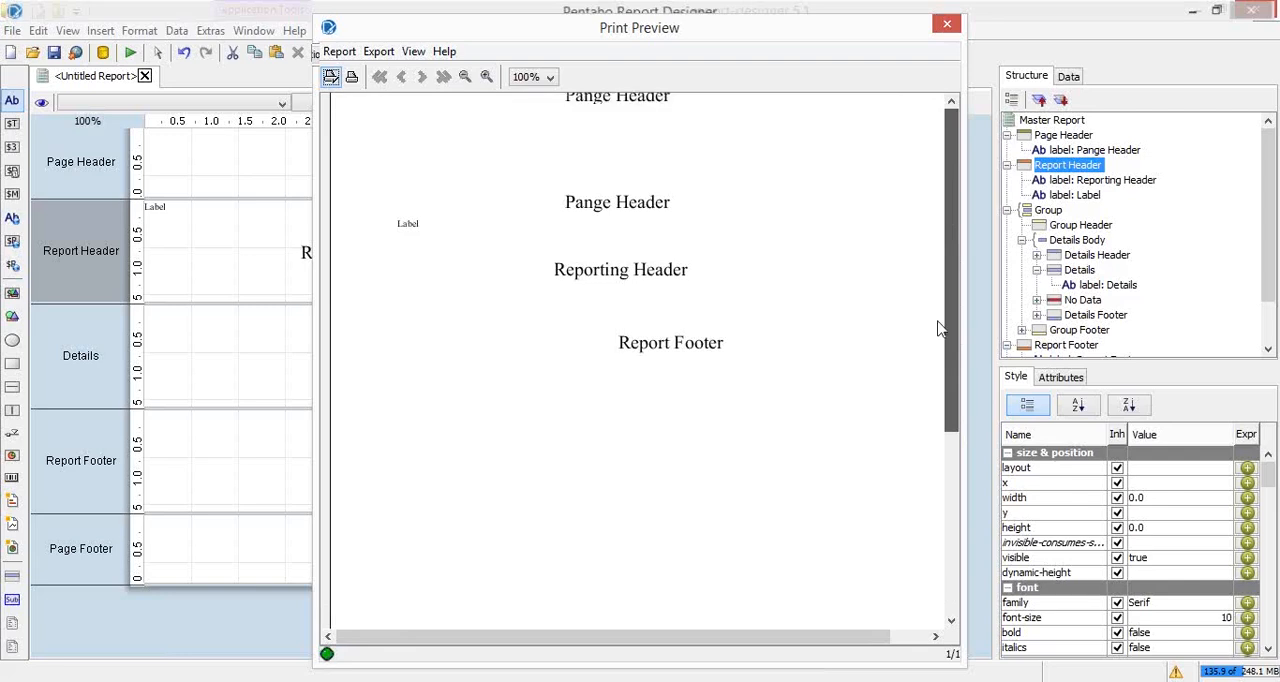
drag(940, 328, 934, 497)
click(952, 200)
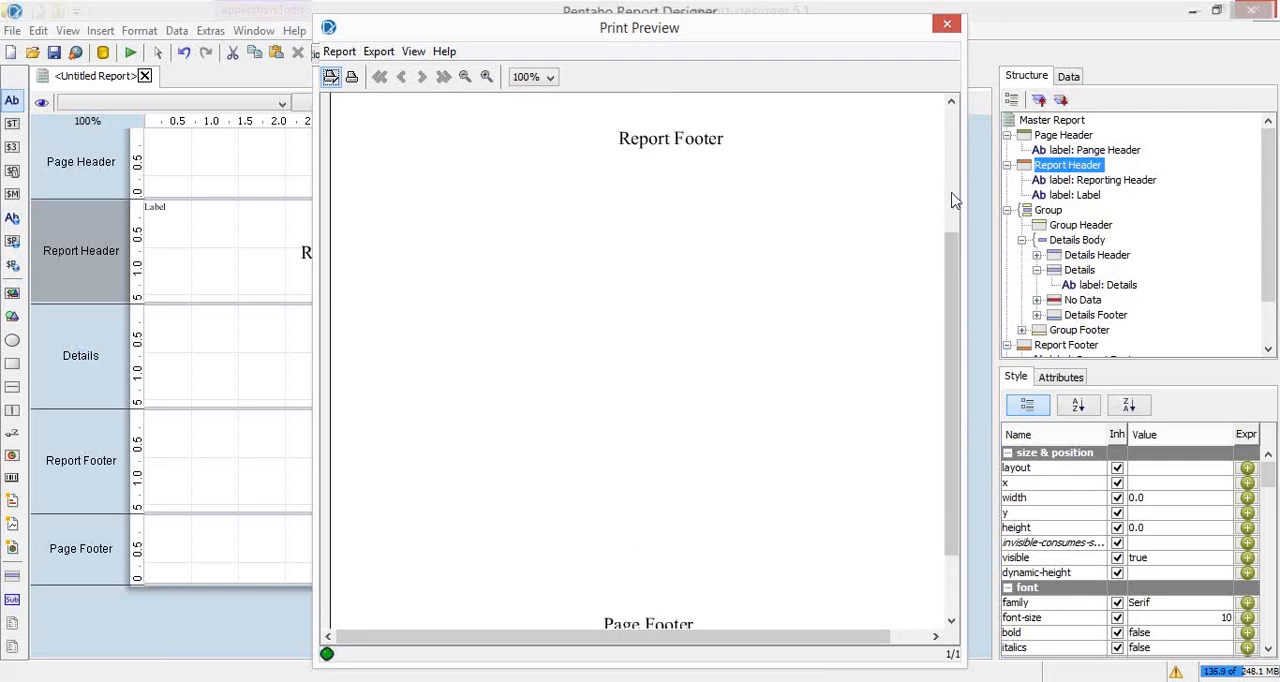
click(952, 165)
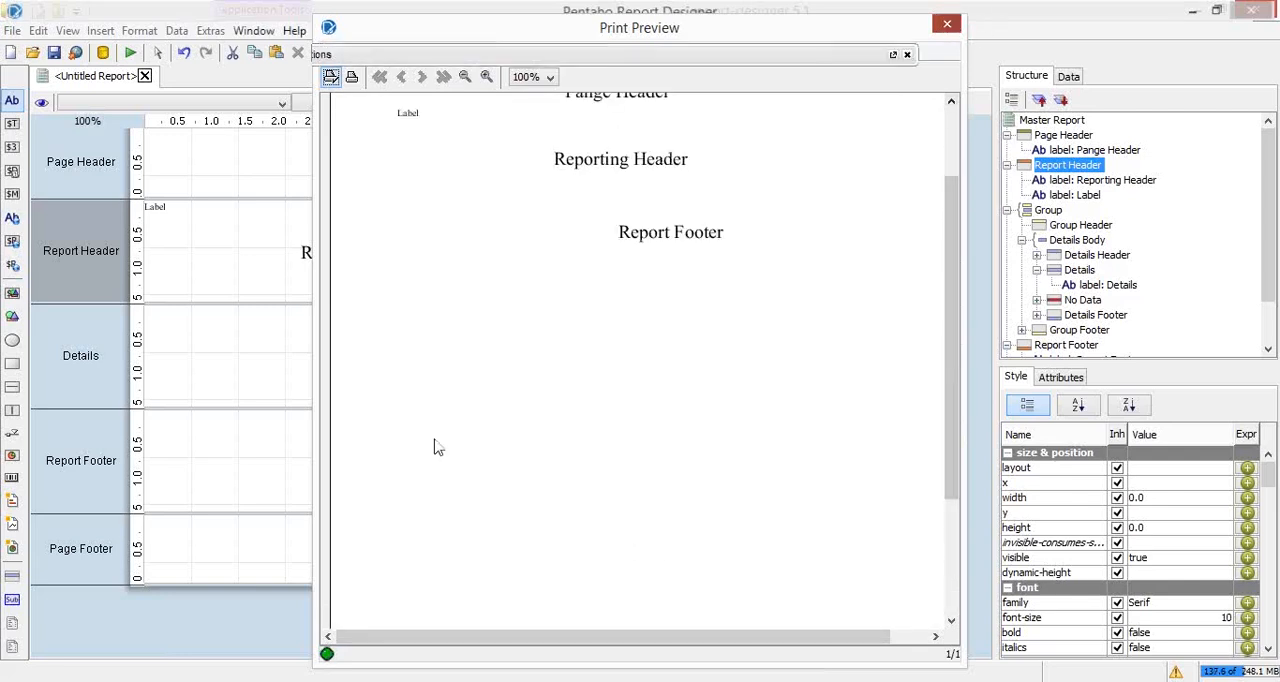
key(alt+F4)
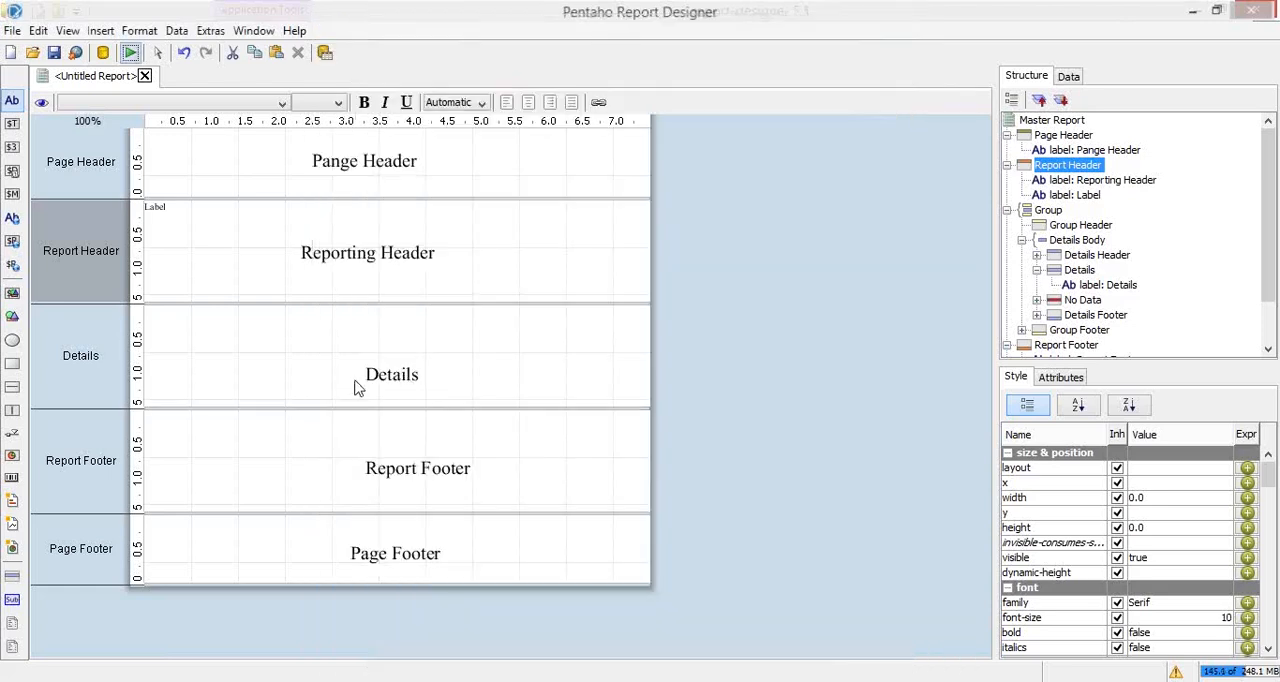
Step: Unhide the No Data band so it is shown in the report layout
click(1083, 301)
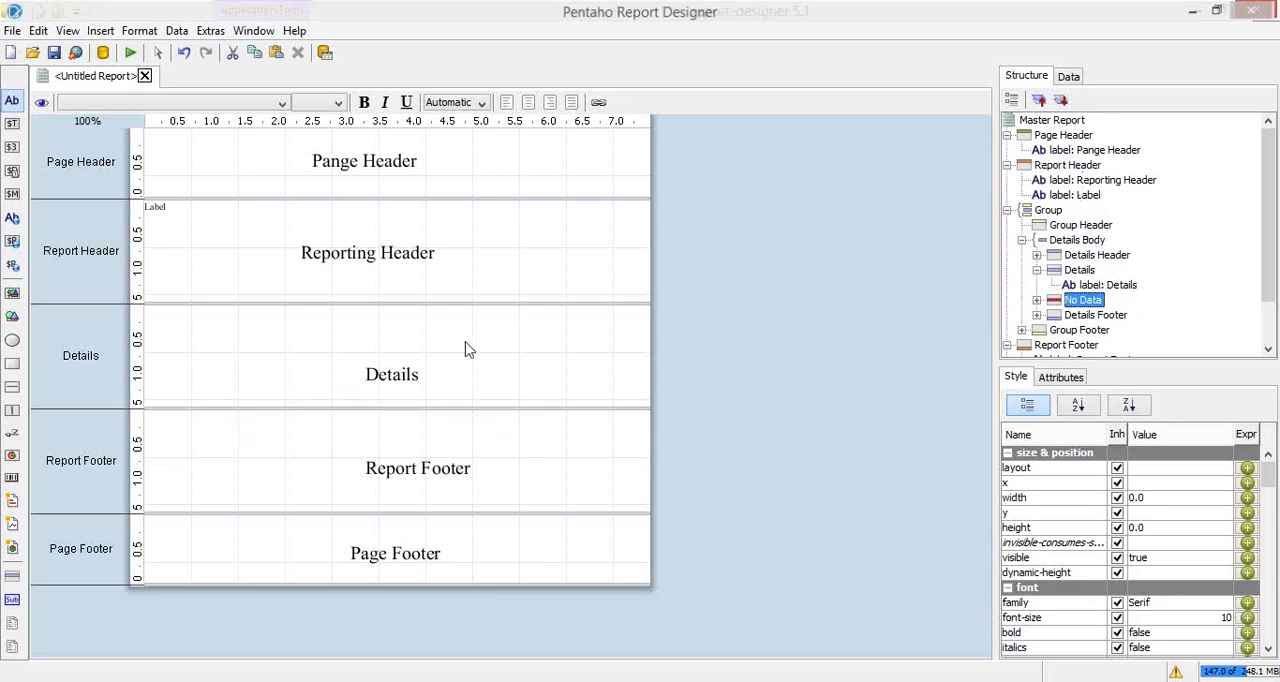
right_click(1097, 302)
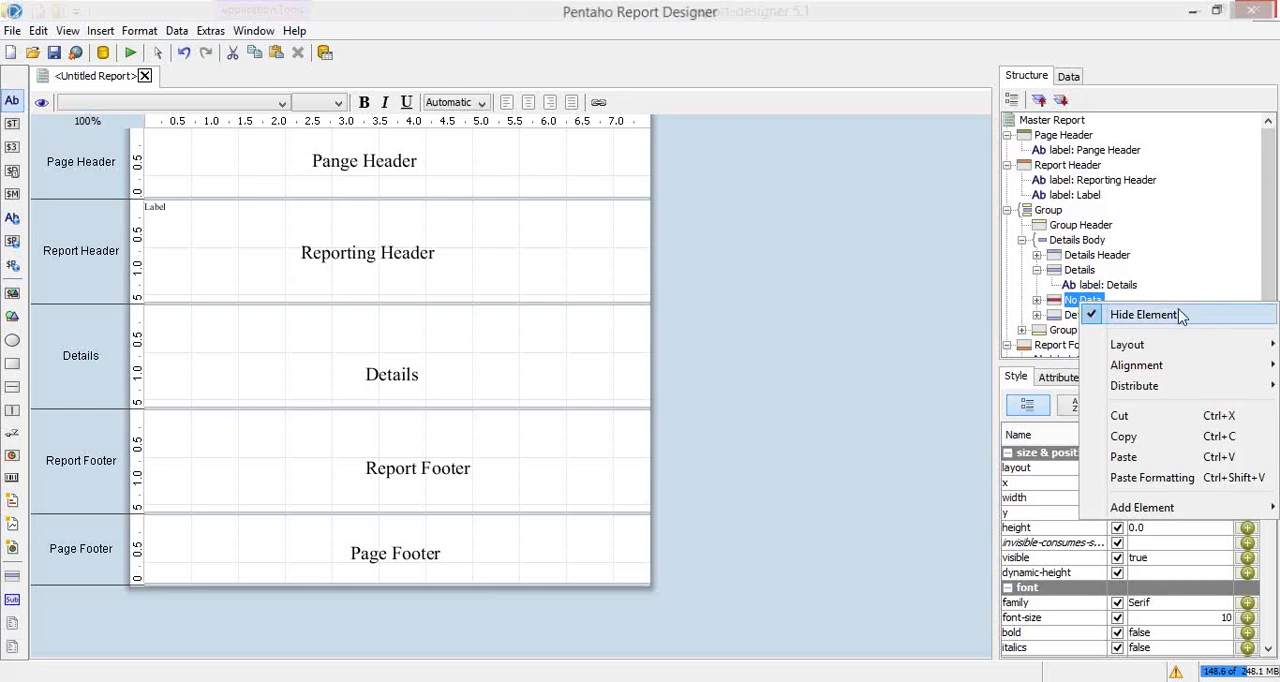
click(1112, 316)
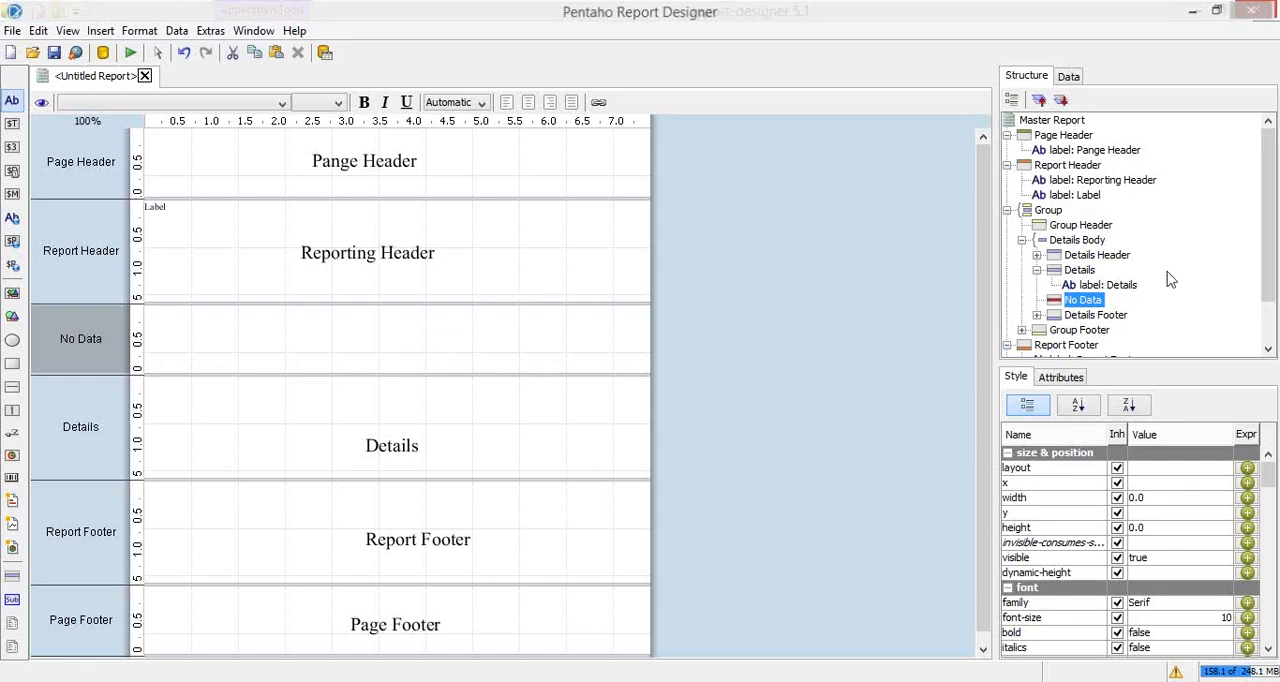
click(12, 106)
click(160, 314)
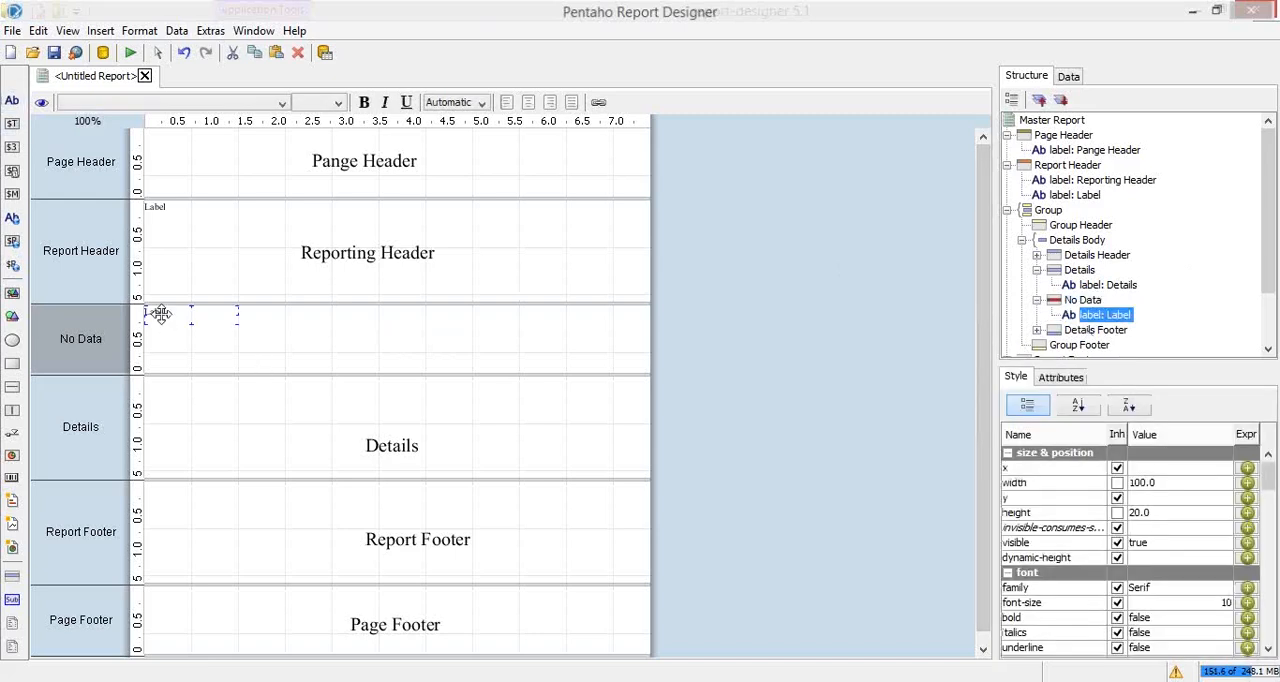
key(Delete)
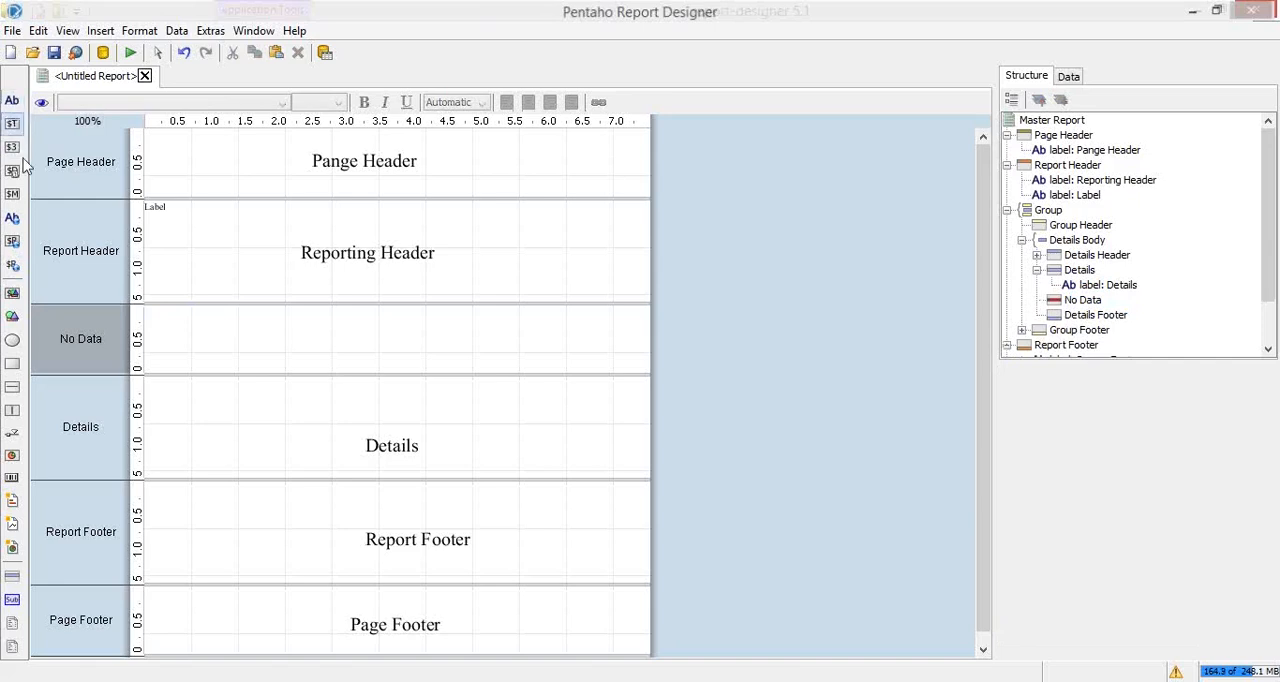
Step: Add a label to the No Data band and place it at about x 179, y 20
click(206, 337)
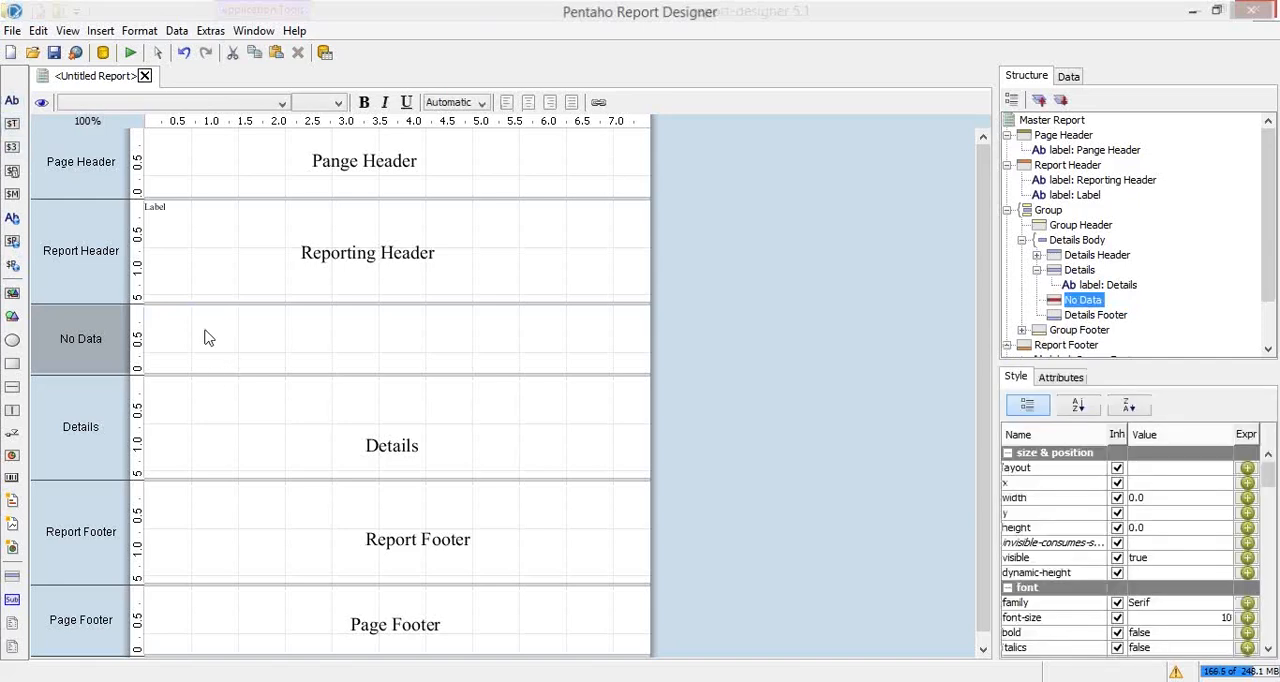
double_click(12, 101)
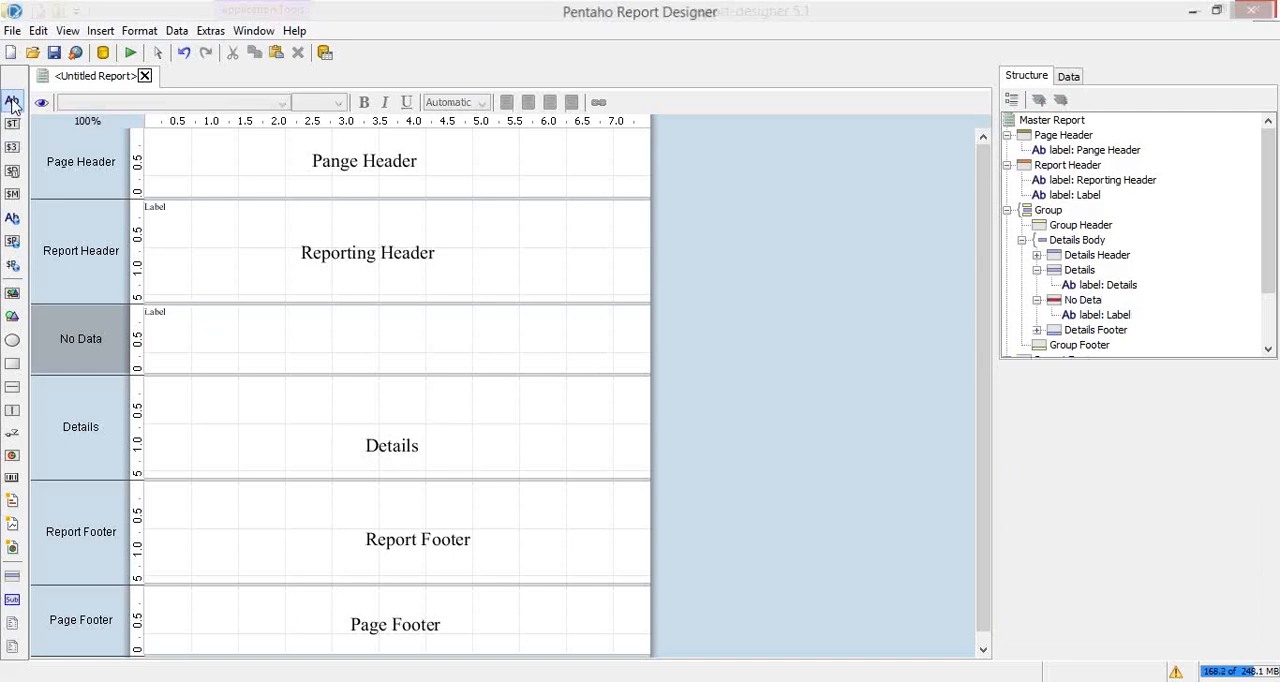
click(160, 318)
drag(190, 318, 351, 340)
Step: Set the text of the No Data band's label to "Sorry, No Data available!"
double_click(401, 336)
click(399, 334)
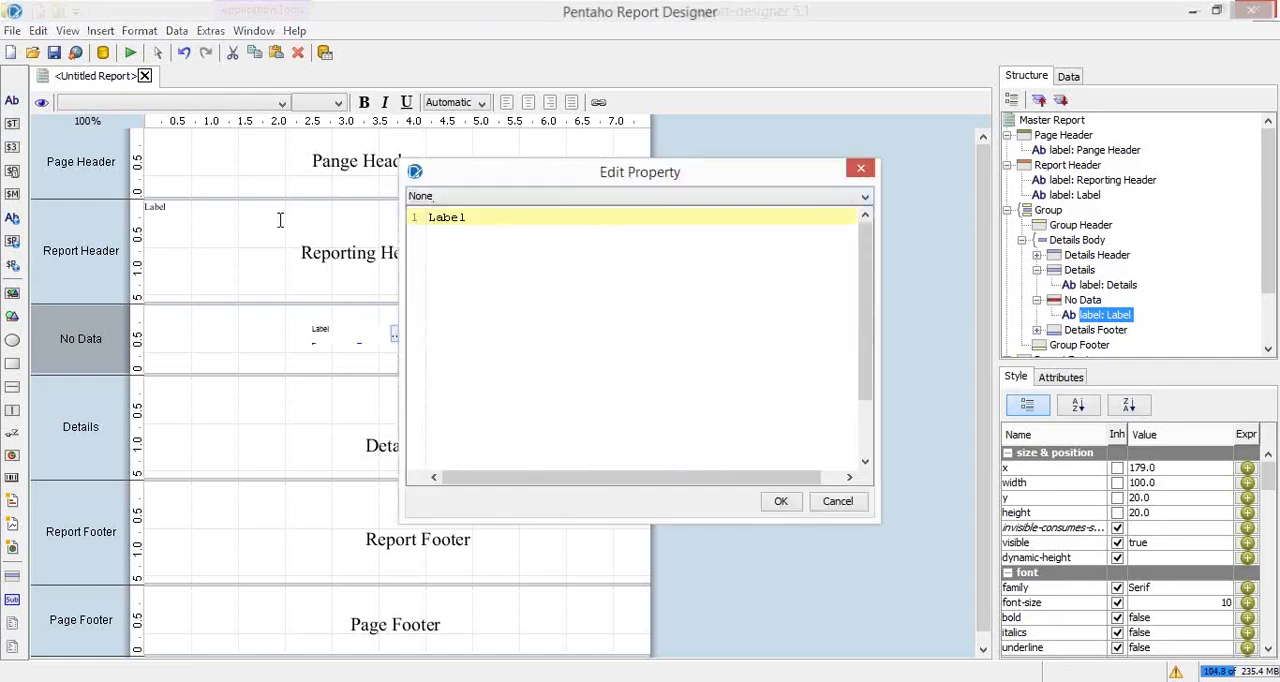
text(Sorry, No Data available!)
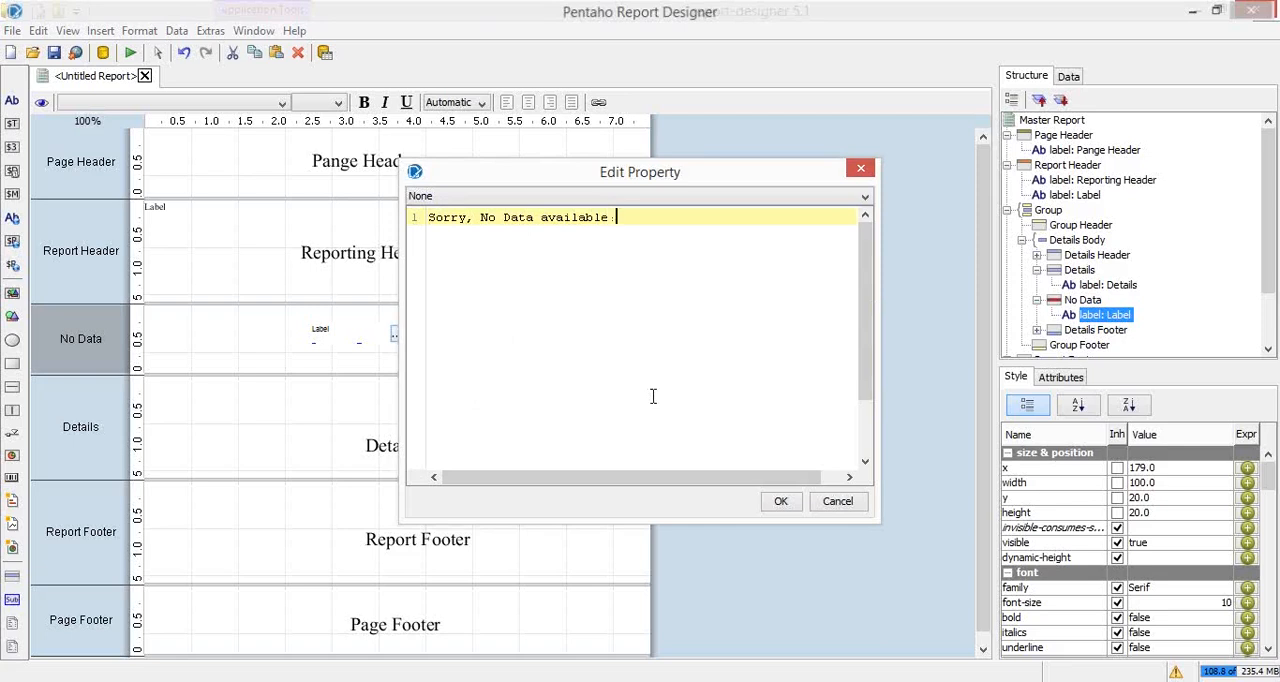
click(780, 503)
Step: Apply the "Reporting Header" label's formatting to the "Sorry, No Data available!" label and widen it to about 219
click(368, 252)
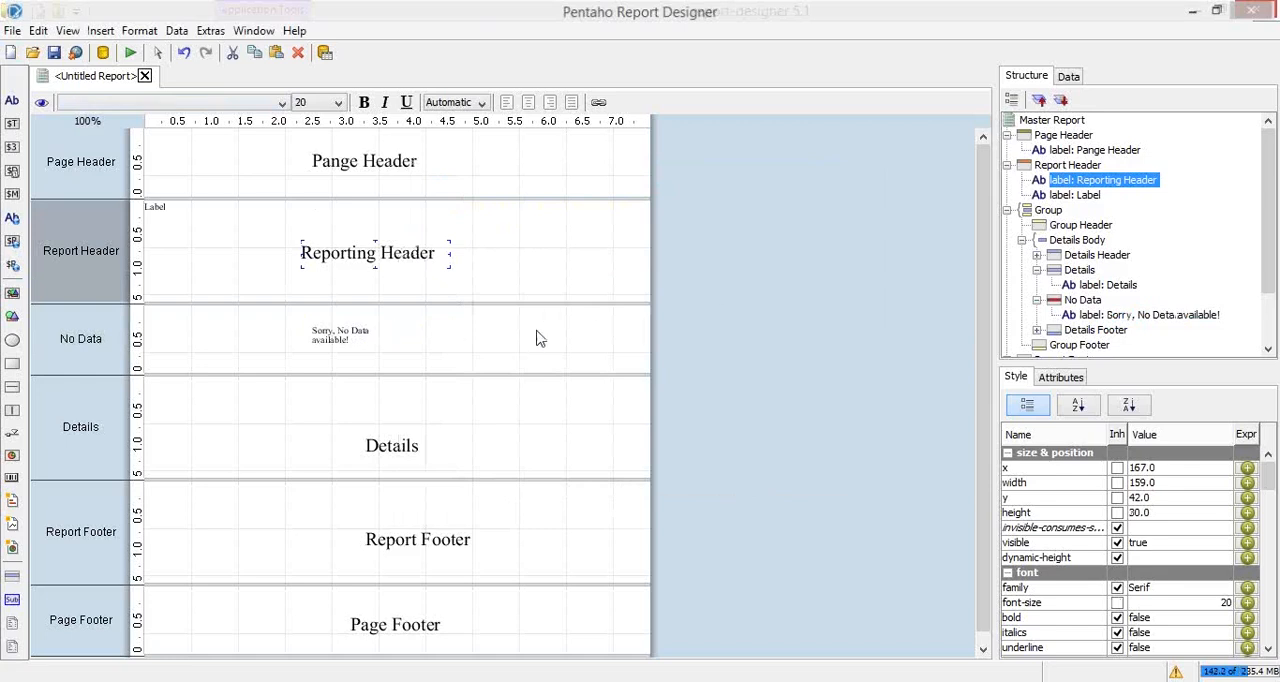
click(345, 336)
right_click(350, 338)
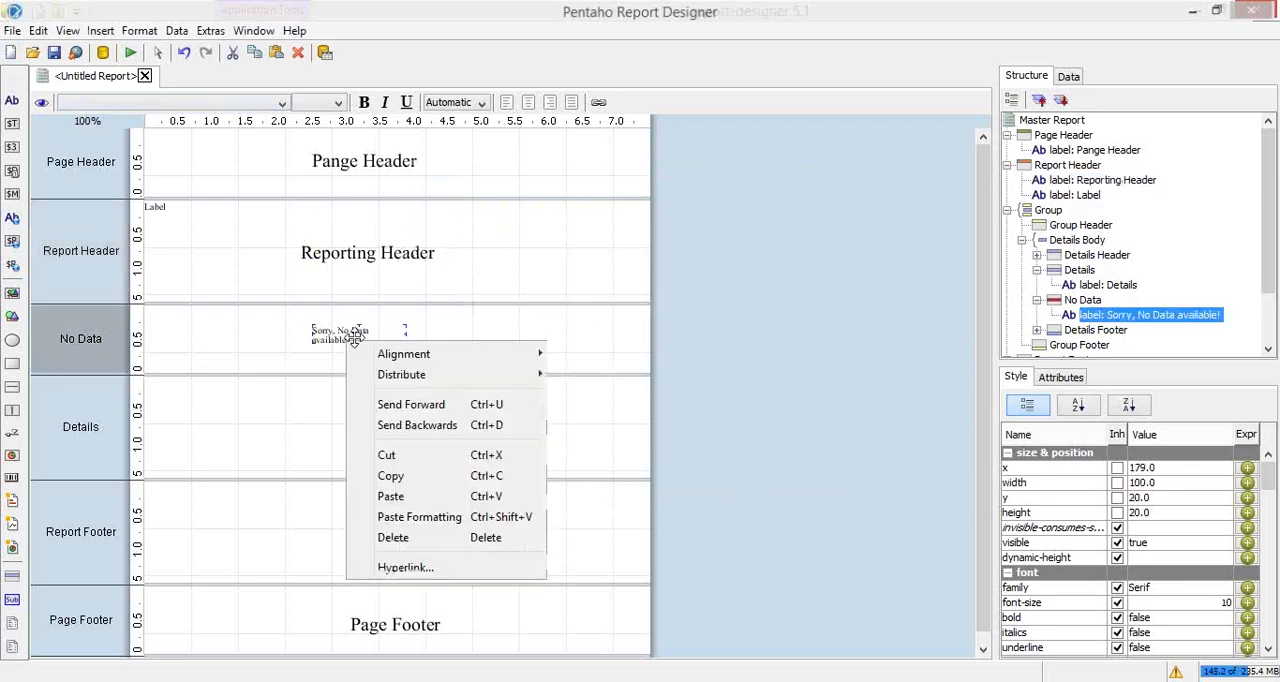
click(425, 517)
drag(406, 353, 518, 340)
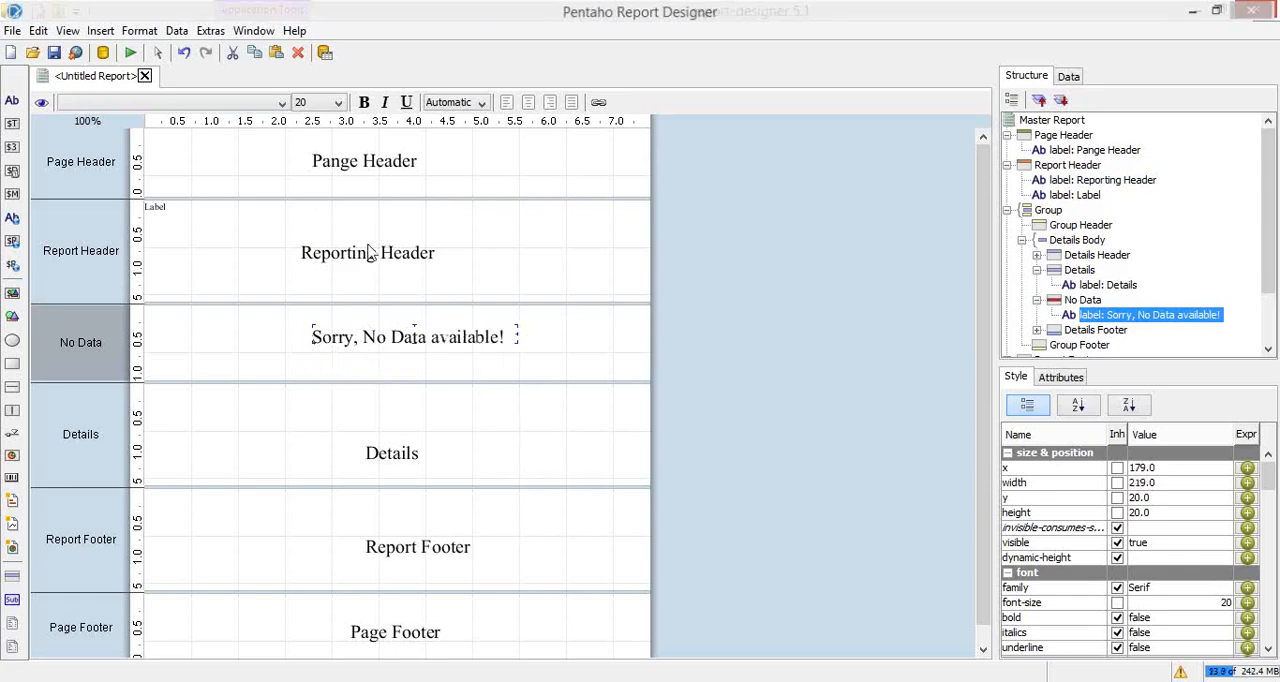
Step: Preview the report as a PDF and examine the no-data message and the footer labels on the page
click(130, 52)
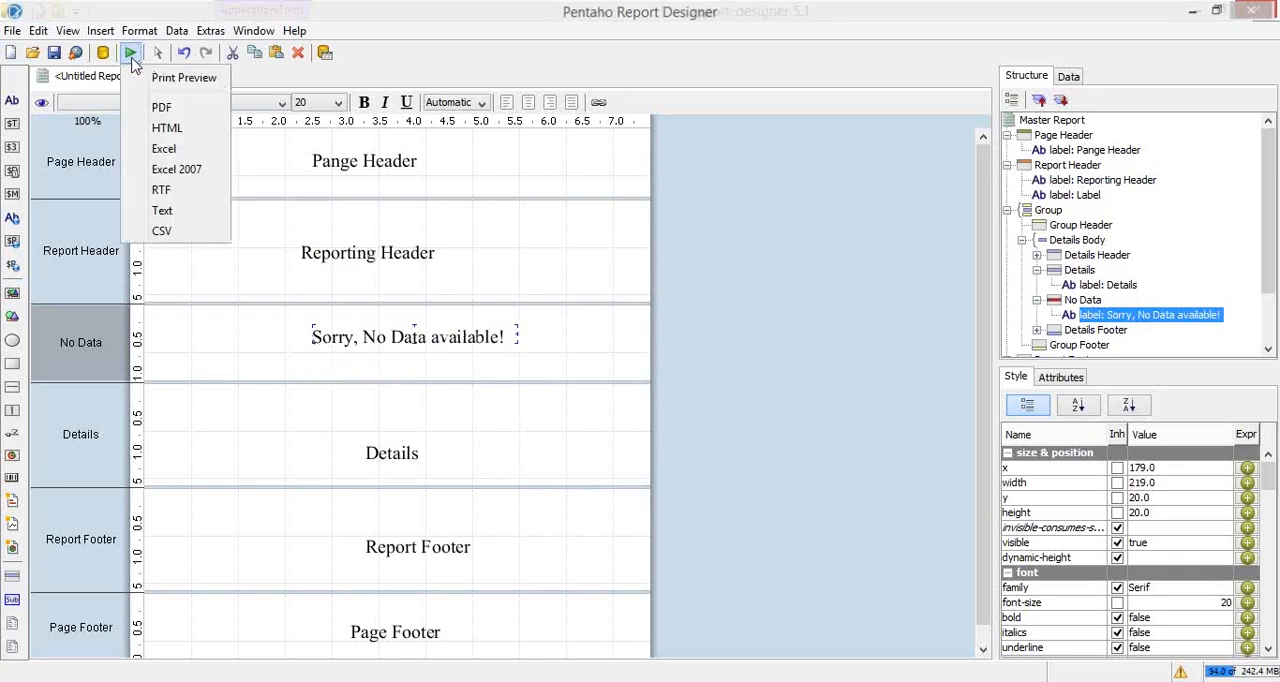
click(165, 108)
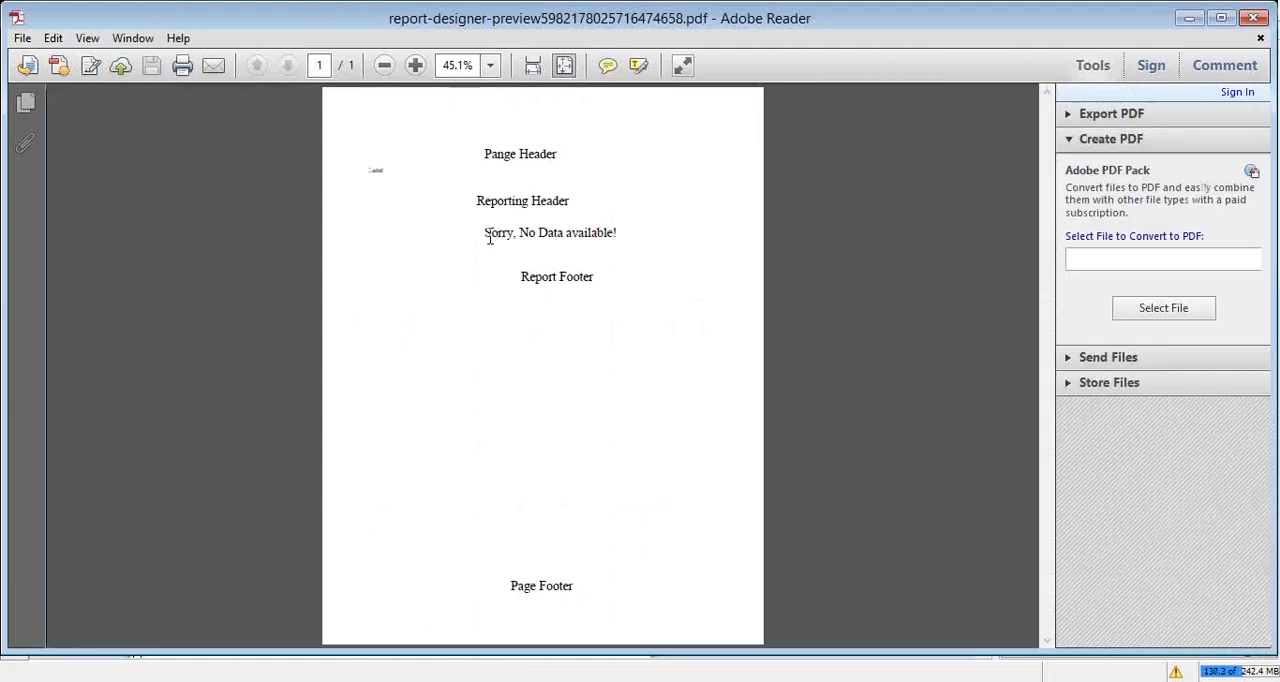
drag(489, 238, 578, 292)
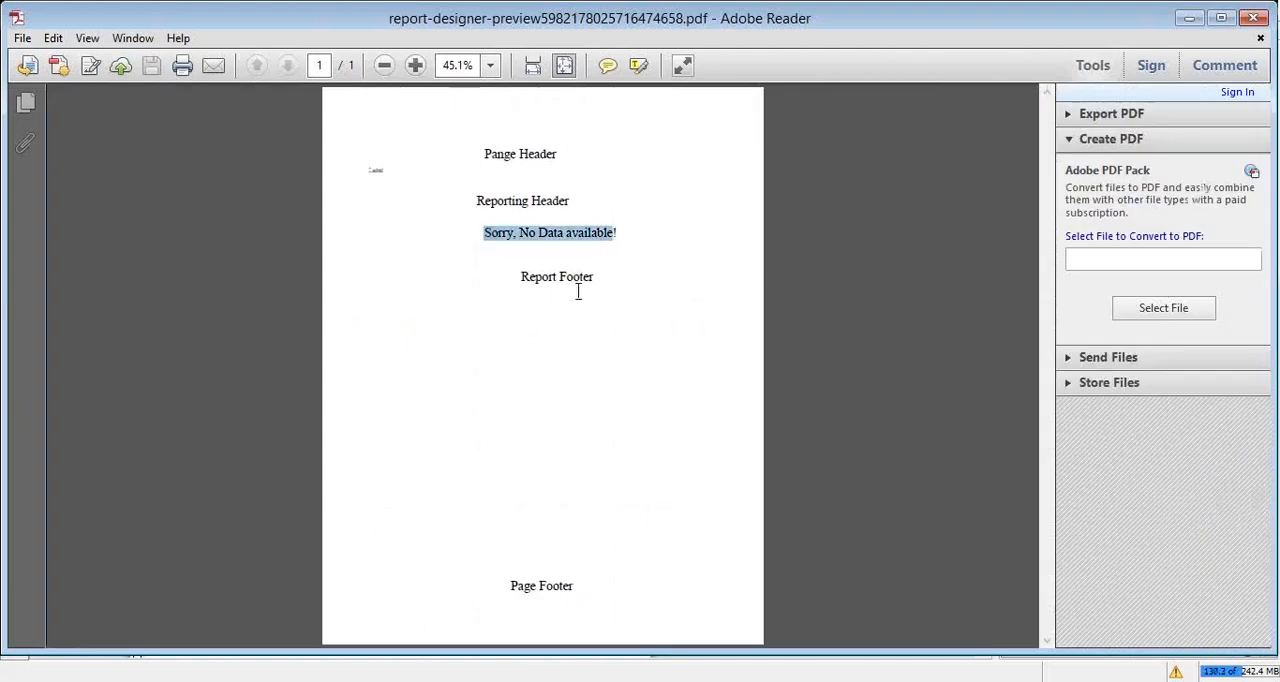
double_click(523, 280)
drag(507, 590, 617, 589)
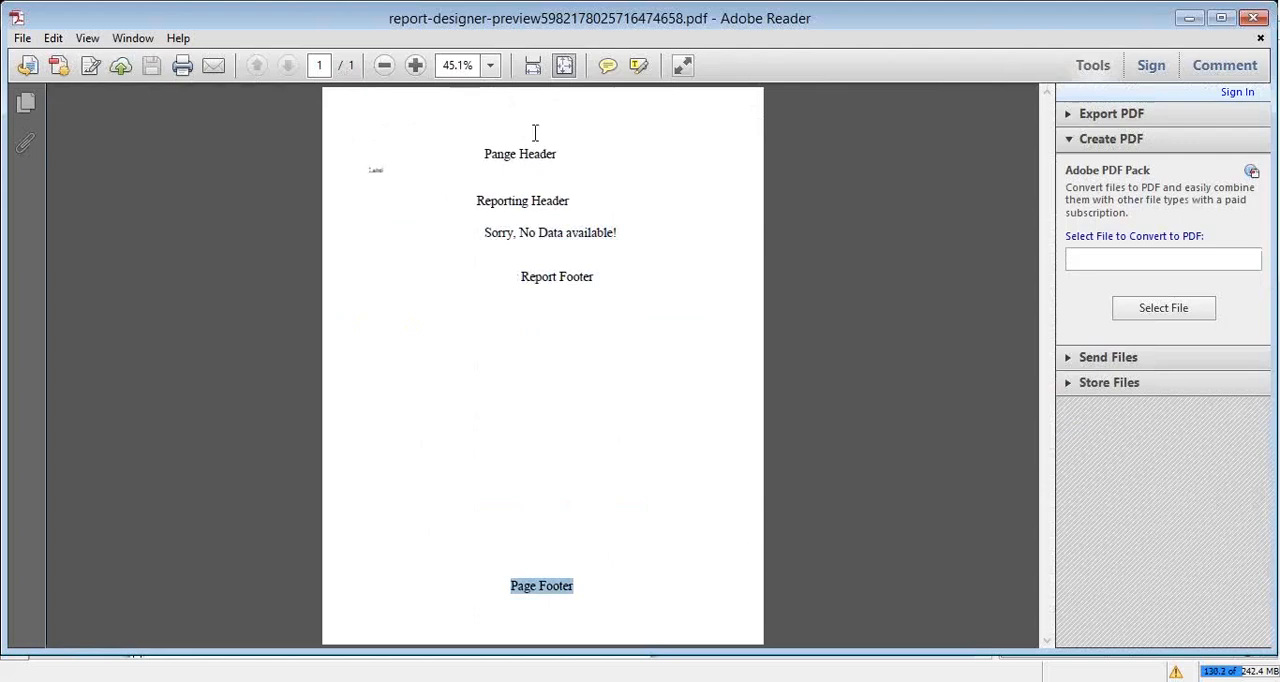
drag(486, 232, 803, 249)
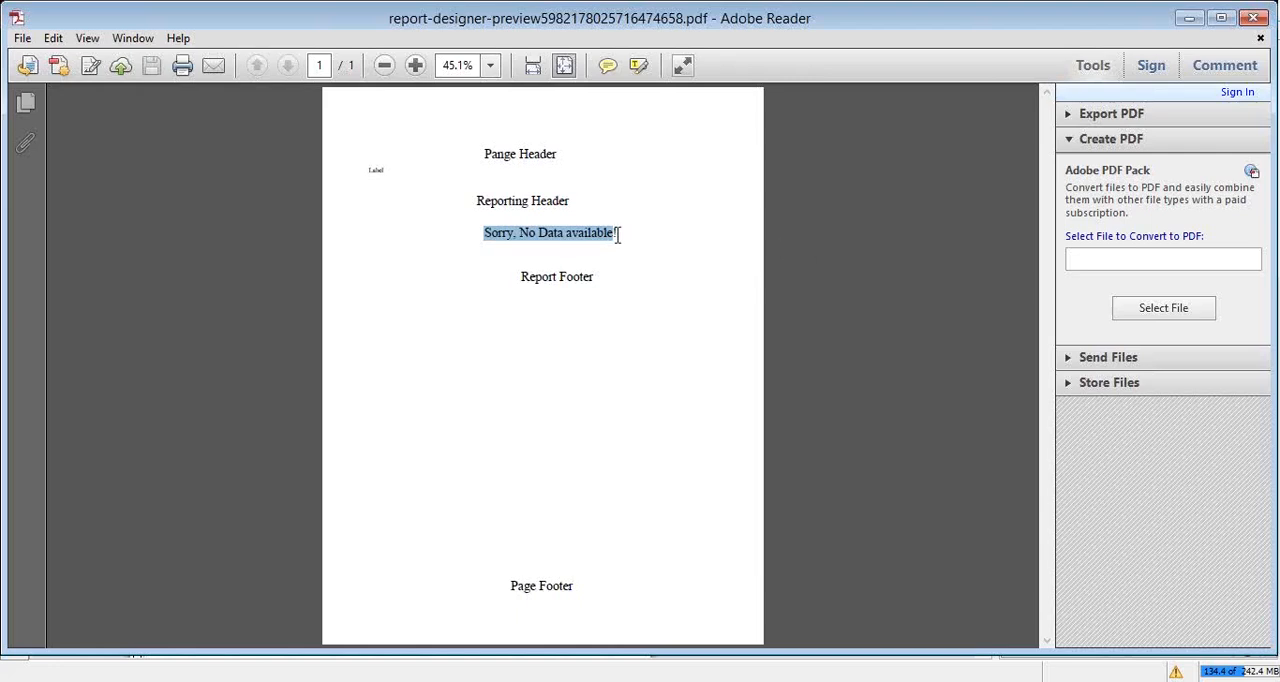
click(683, 245)
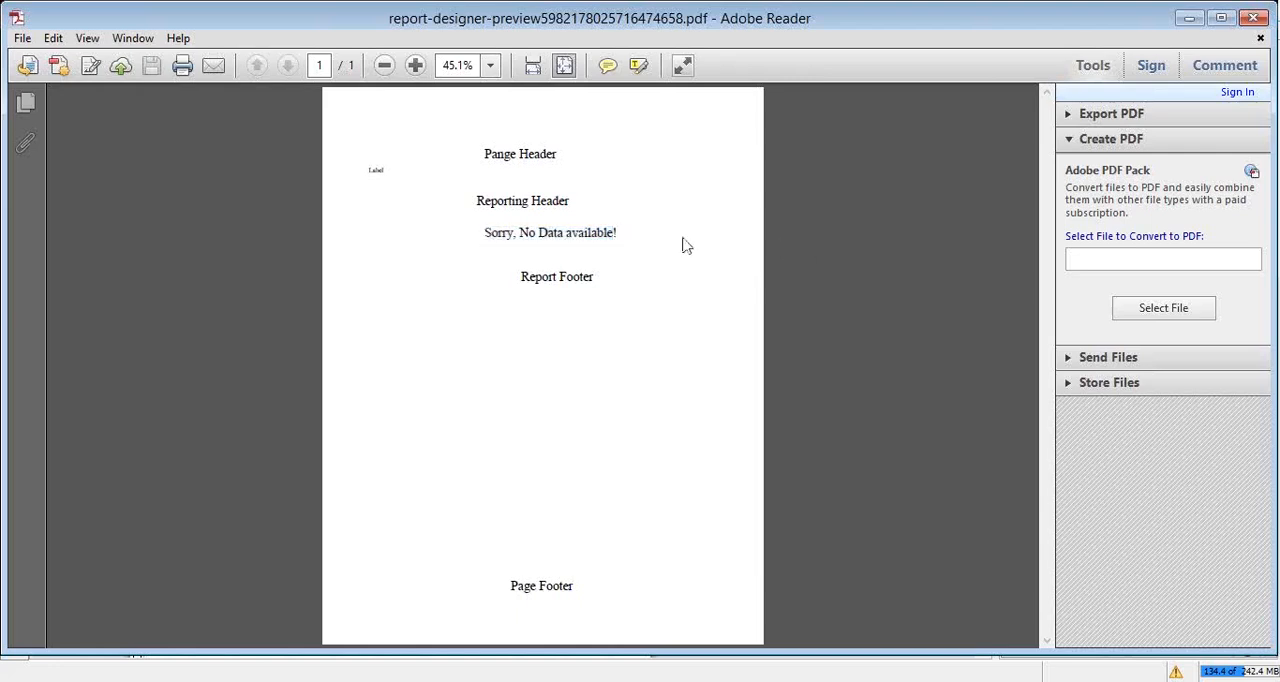
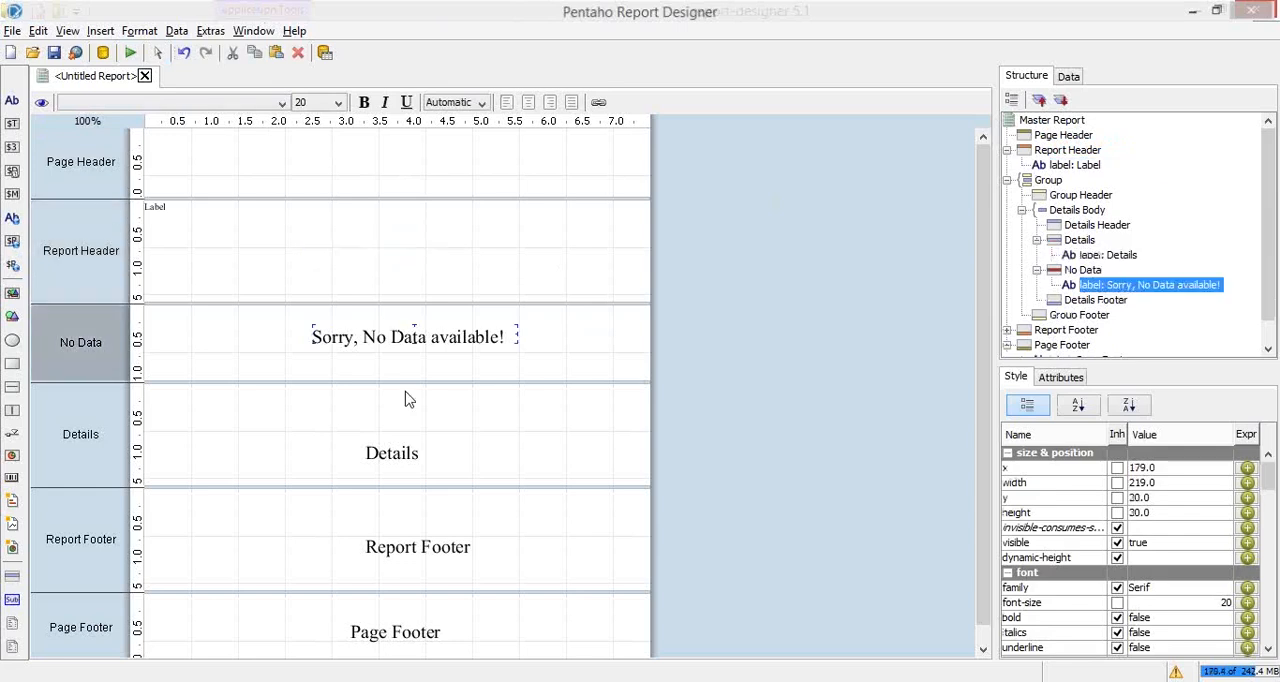
Step: Delete the labels from the No Data, Details, Report Footer and Page Footer bands
key(Delete)
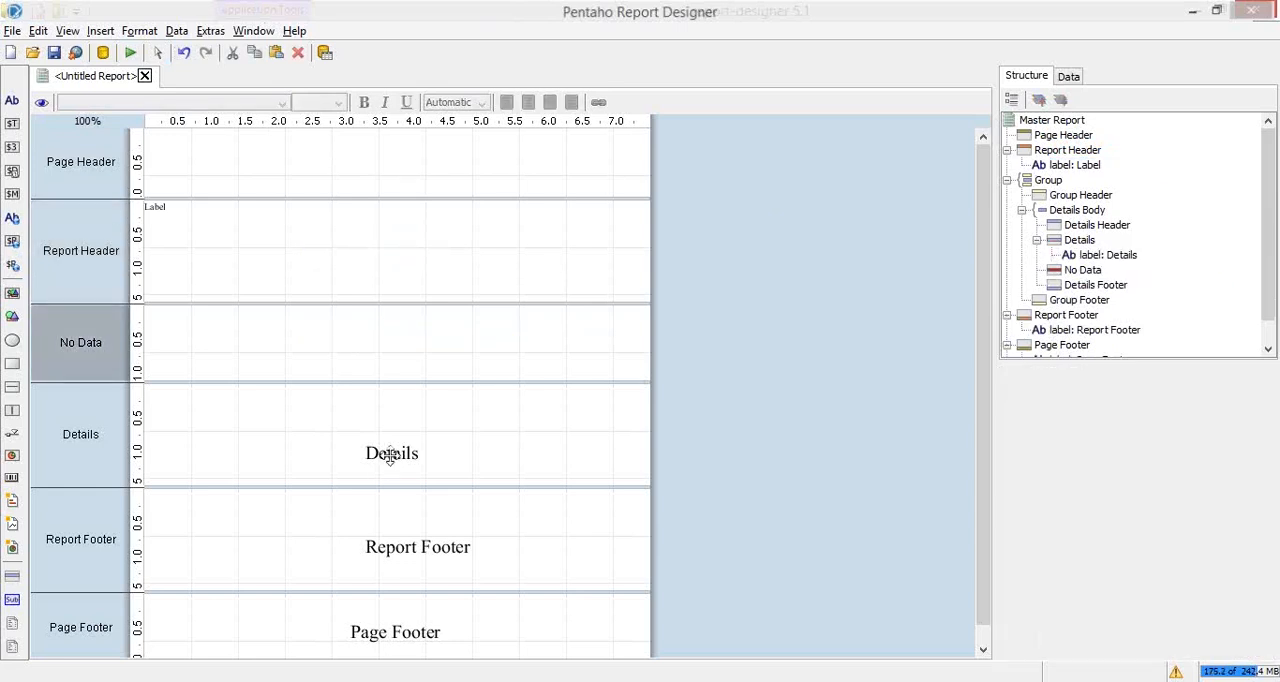
click(390, 455)
key(Delete)
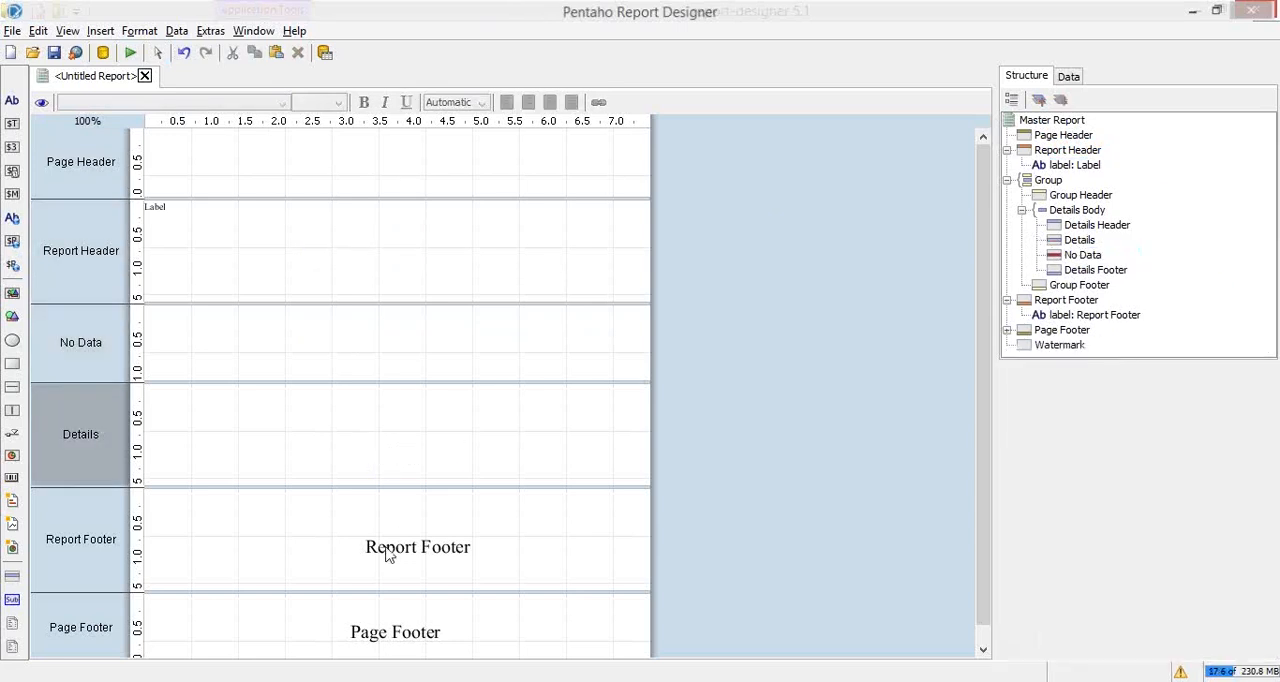
click(385, 545)
key(Delete)
click(380, 632)
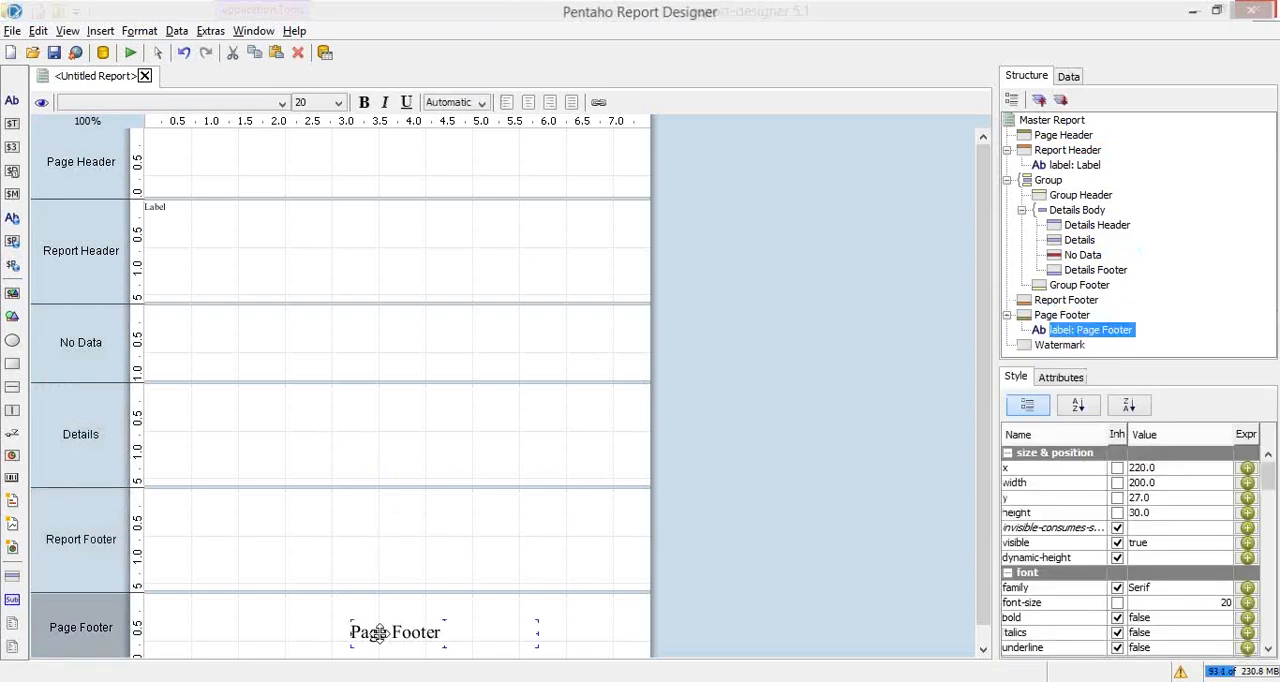
key(Delete)
Step: Start adding a Table data source to the report's Data Sets
click(1068, 77)
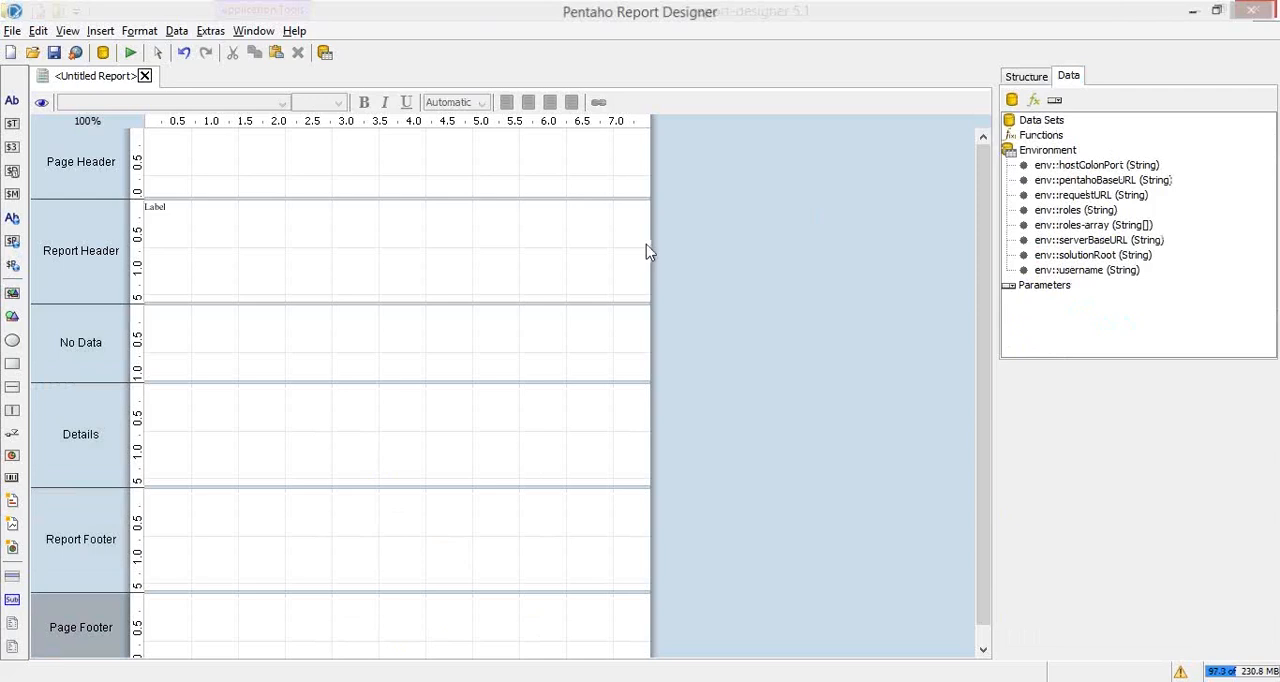
right_click(1056, 124)
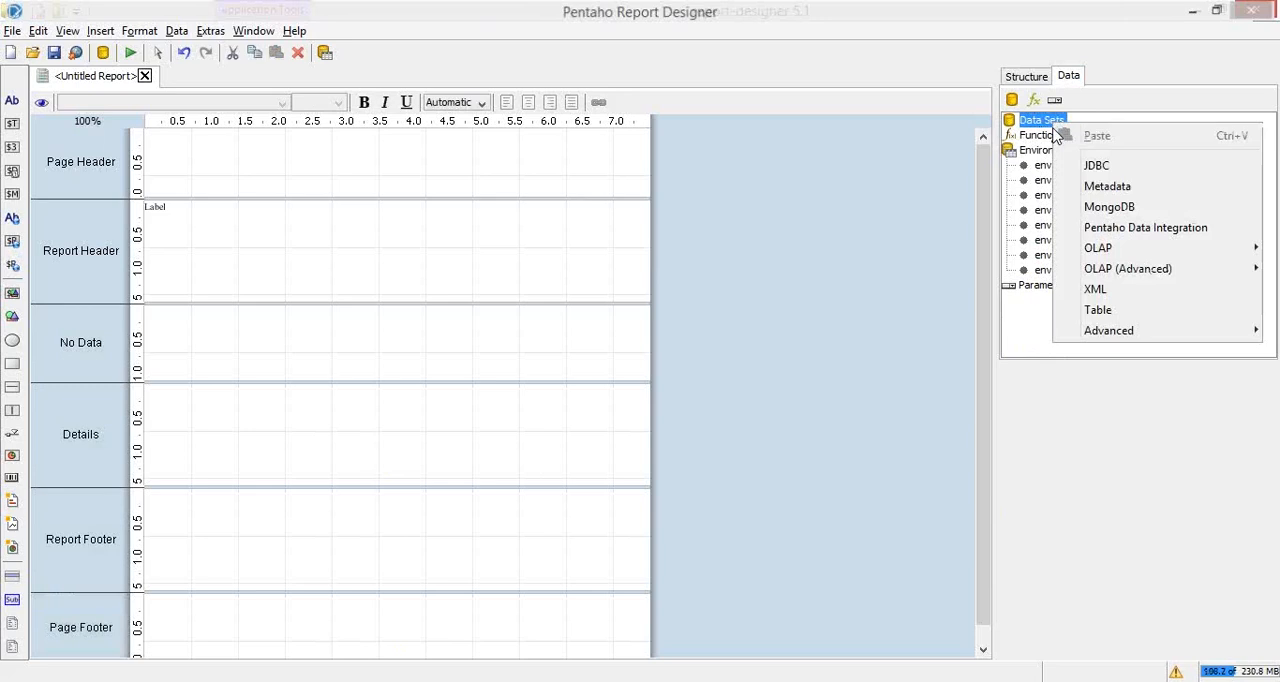
click(1108, 311)
key(alt+Tab)
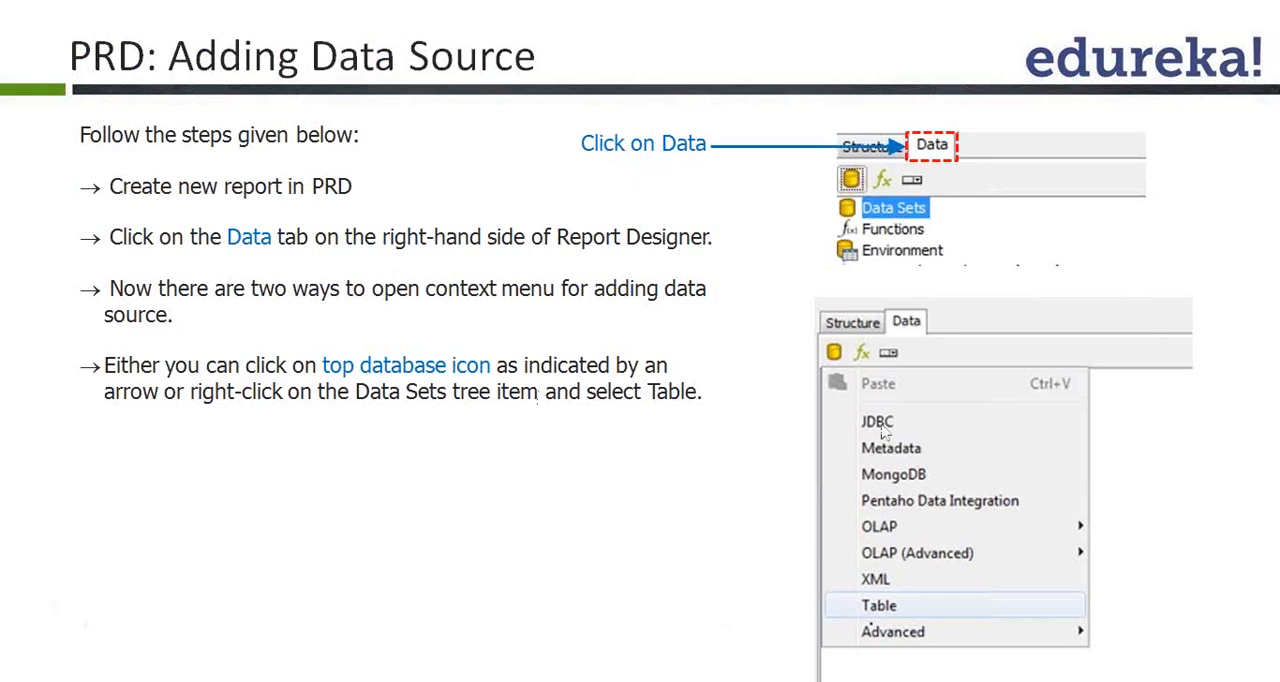
click(898, 606)
click(916, 324)
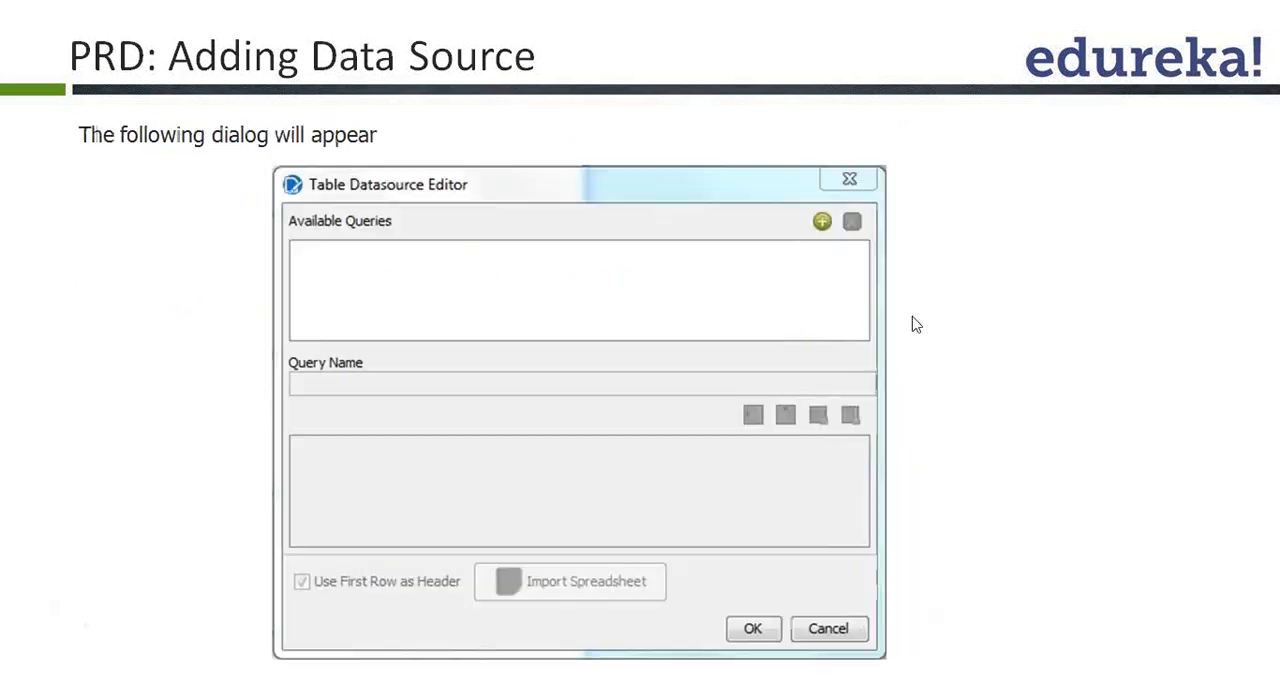
key(alt+Tab)
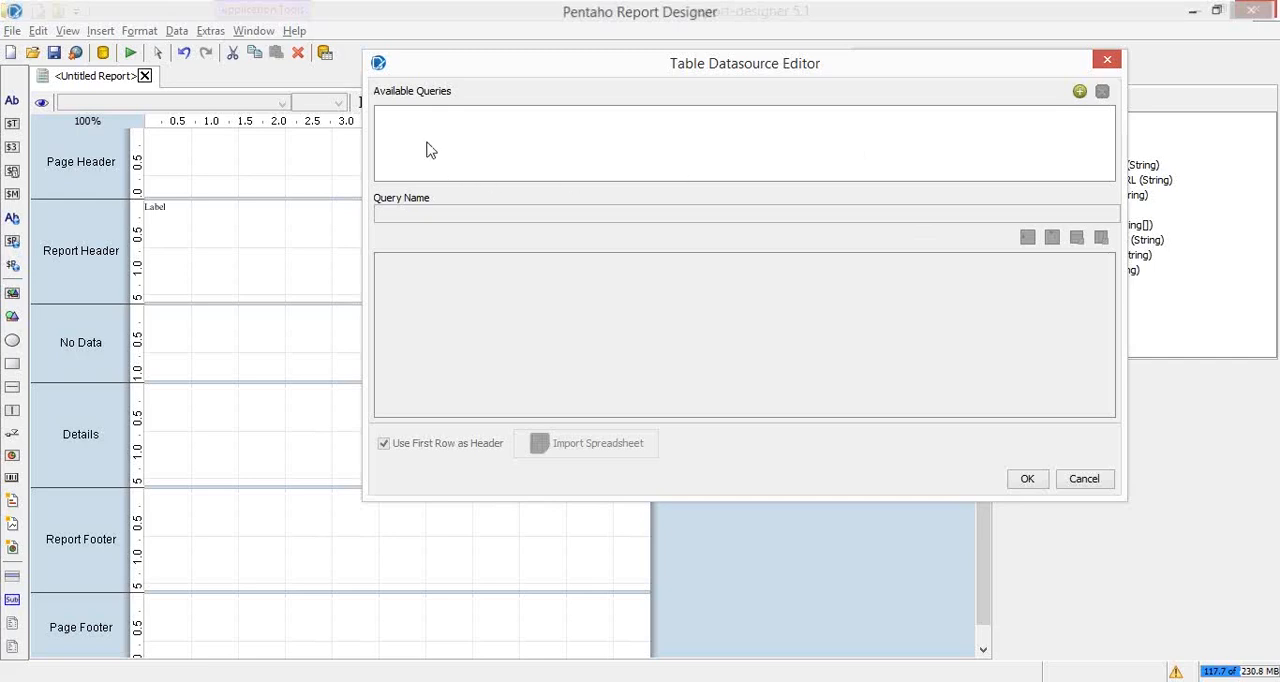
Step: Add a new query to the table data source
click(1080, 95)
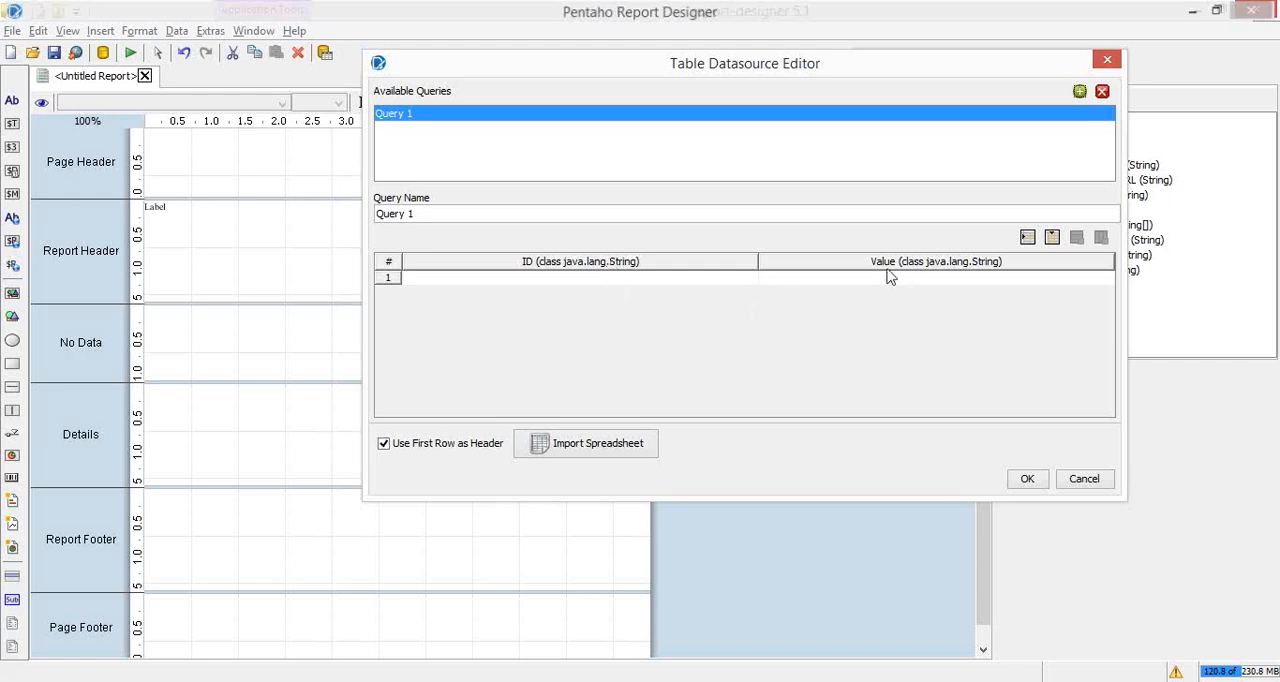
click(980, 270)
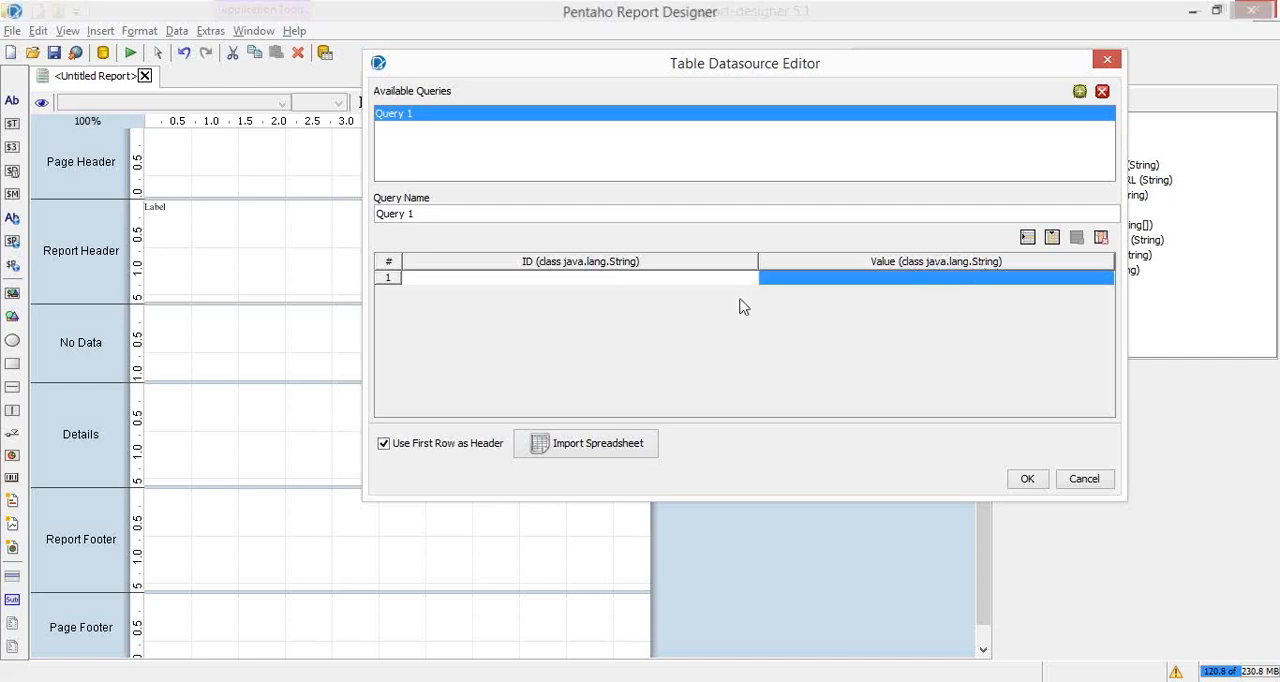
Step: Examine the data types available for the query's ID column without changing its type
click(633, 261)
double_click(624, 260)
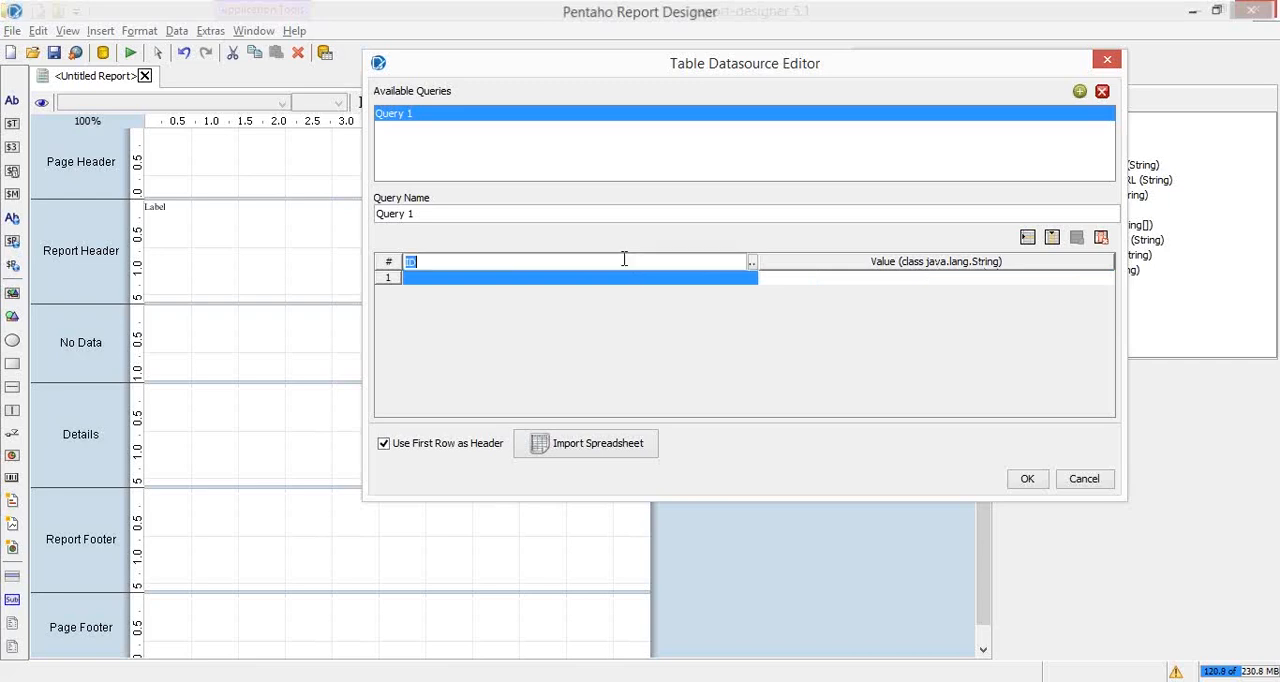
click(752, 264)
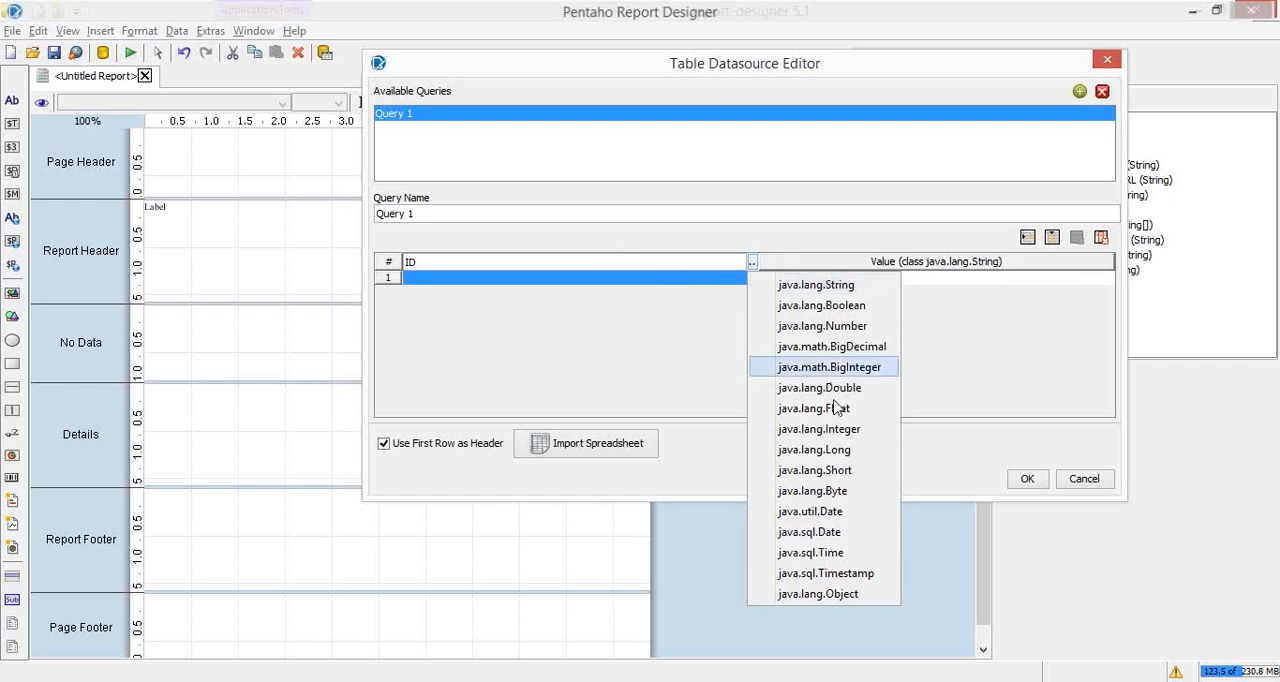
click(565, 321)
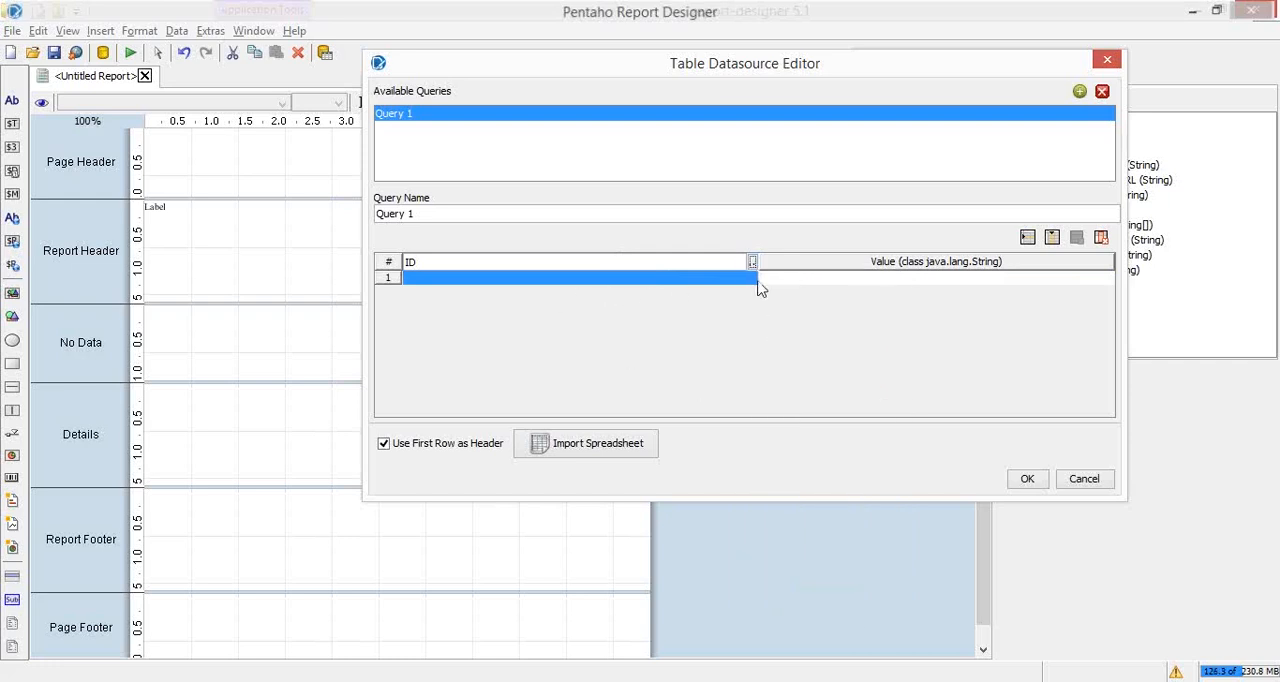
double_click(566, 286)
double_click(762, 278)
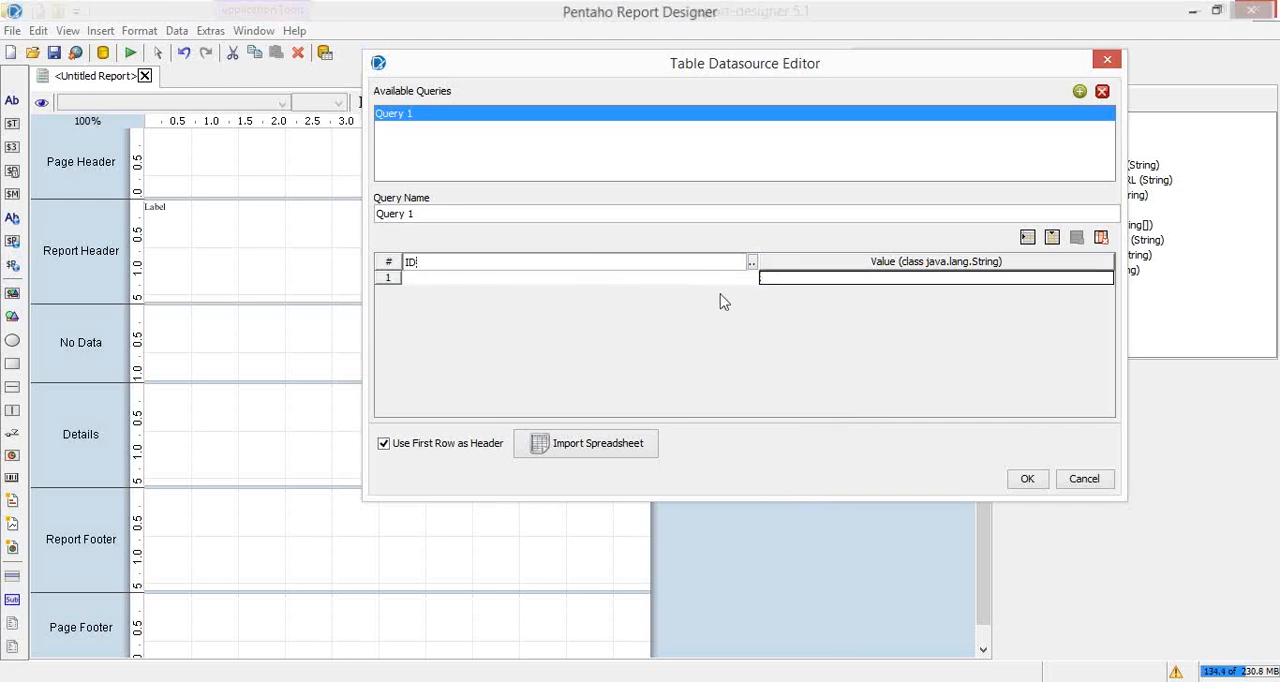
click(752, 262)
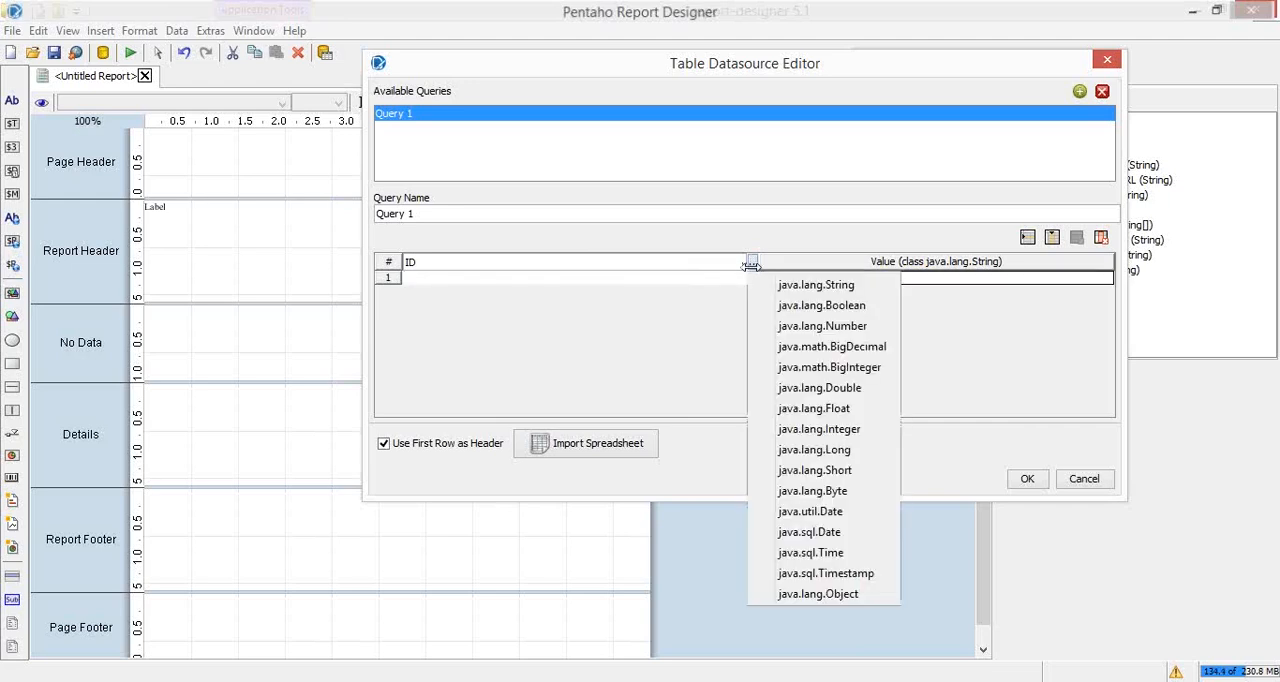
click(594, 342)
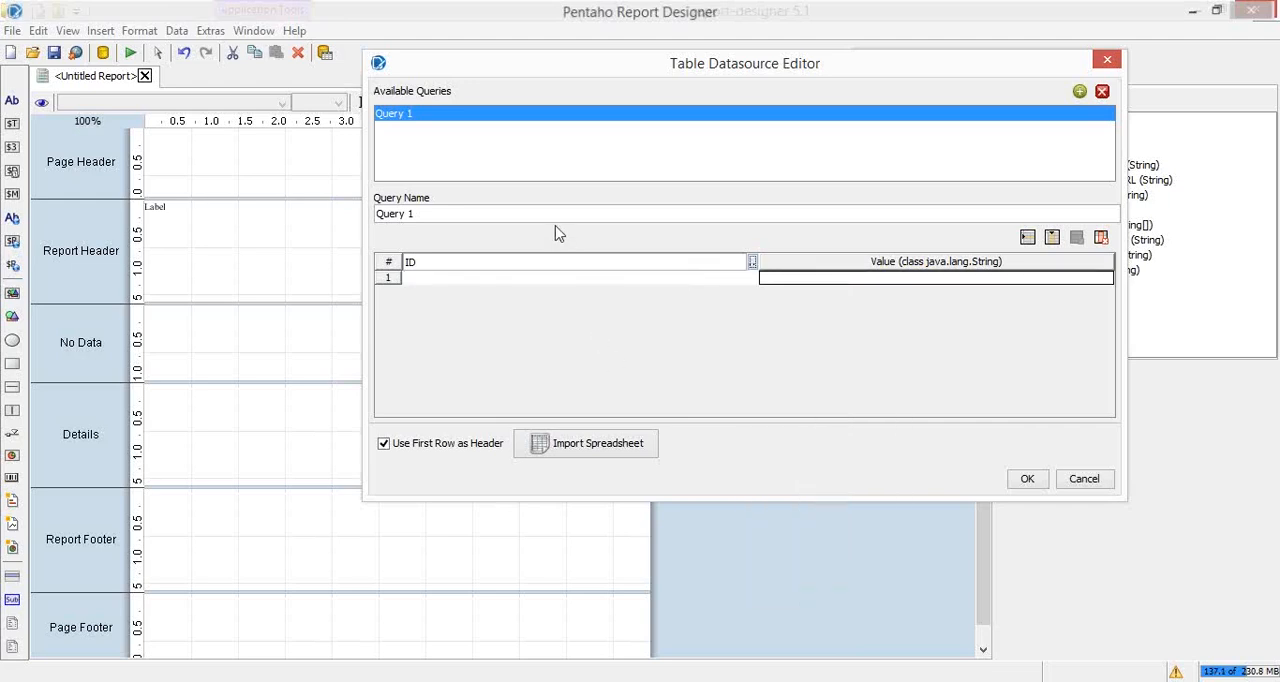
click(819, 261)
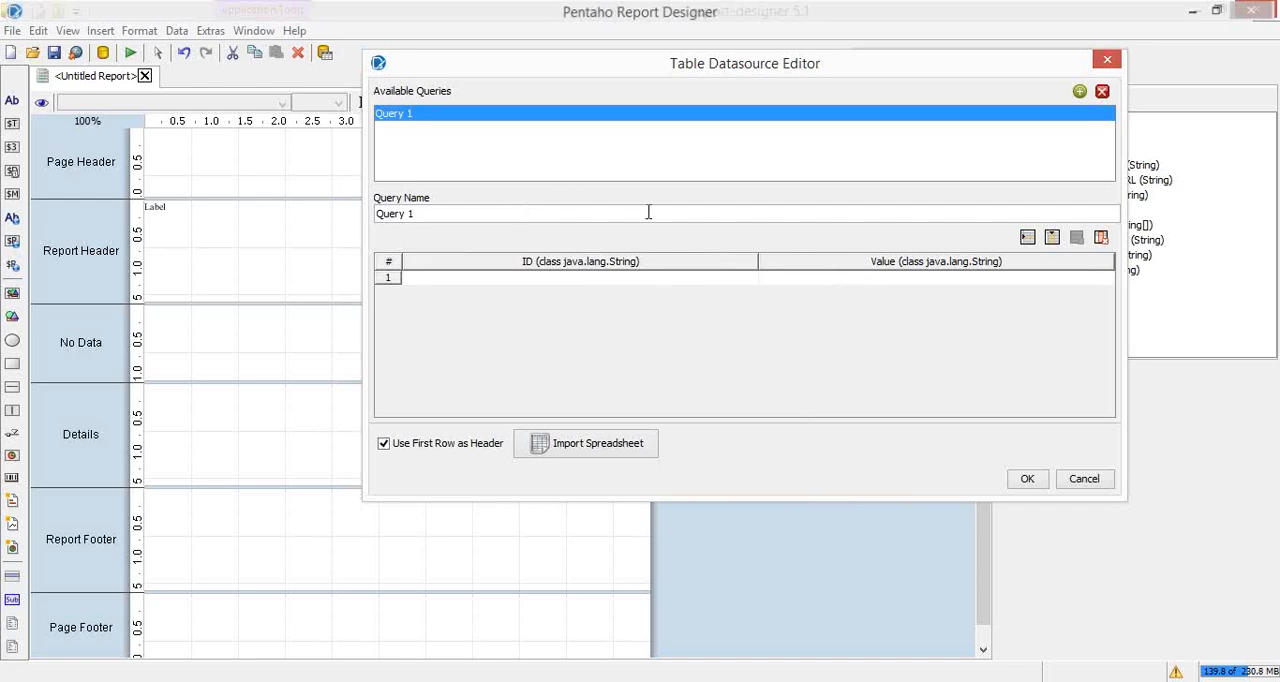
Step: Rename the new query as "default"
click(467, 215)
drag(466, 214, 314, 214)
key(alt+Tab)
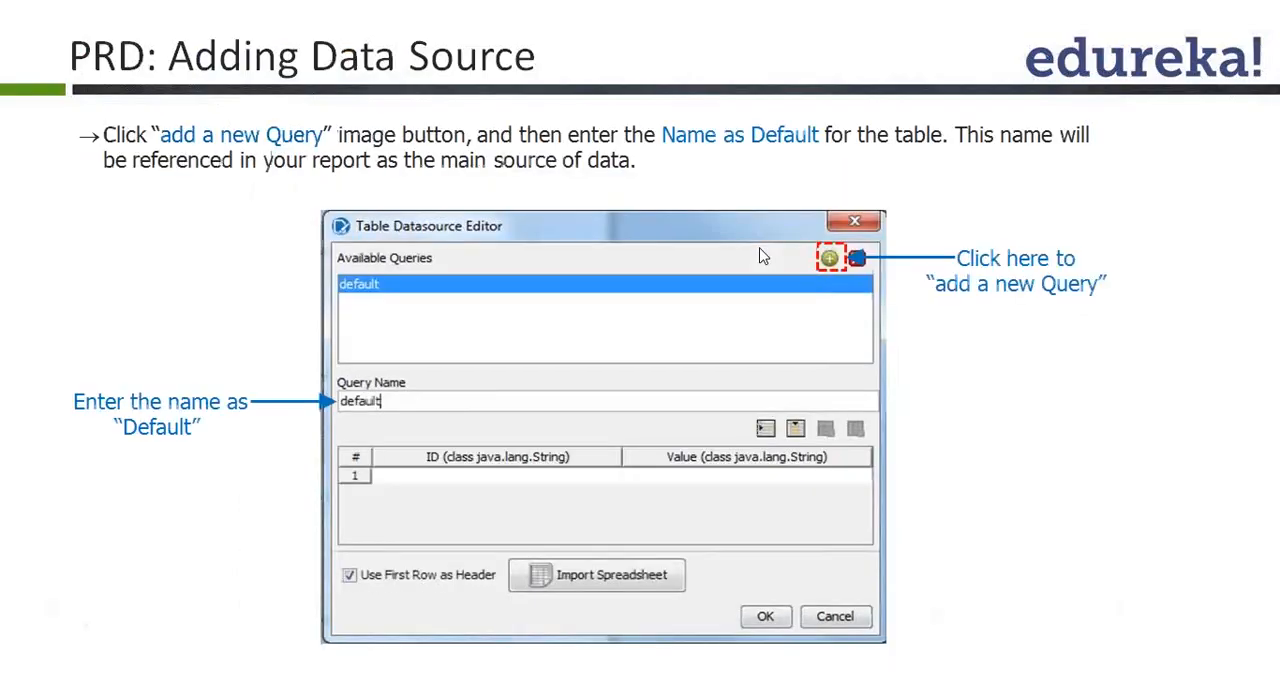
key(alt+Tab)
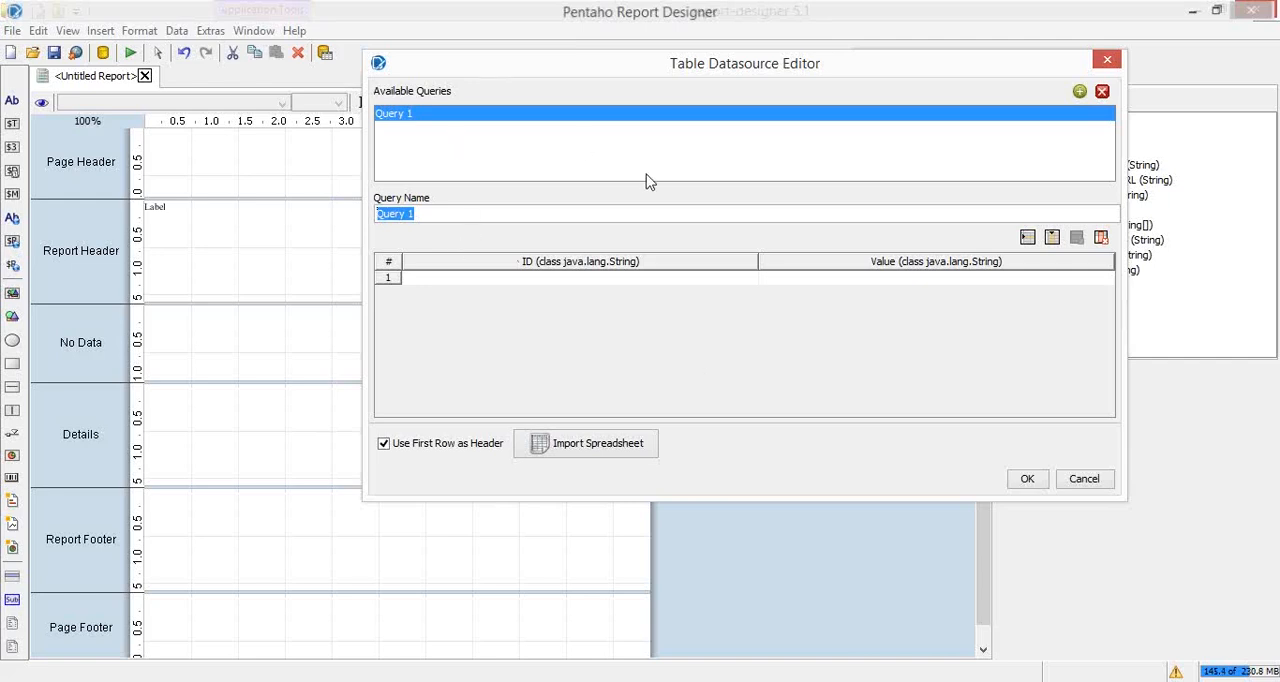
text(default)
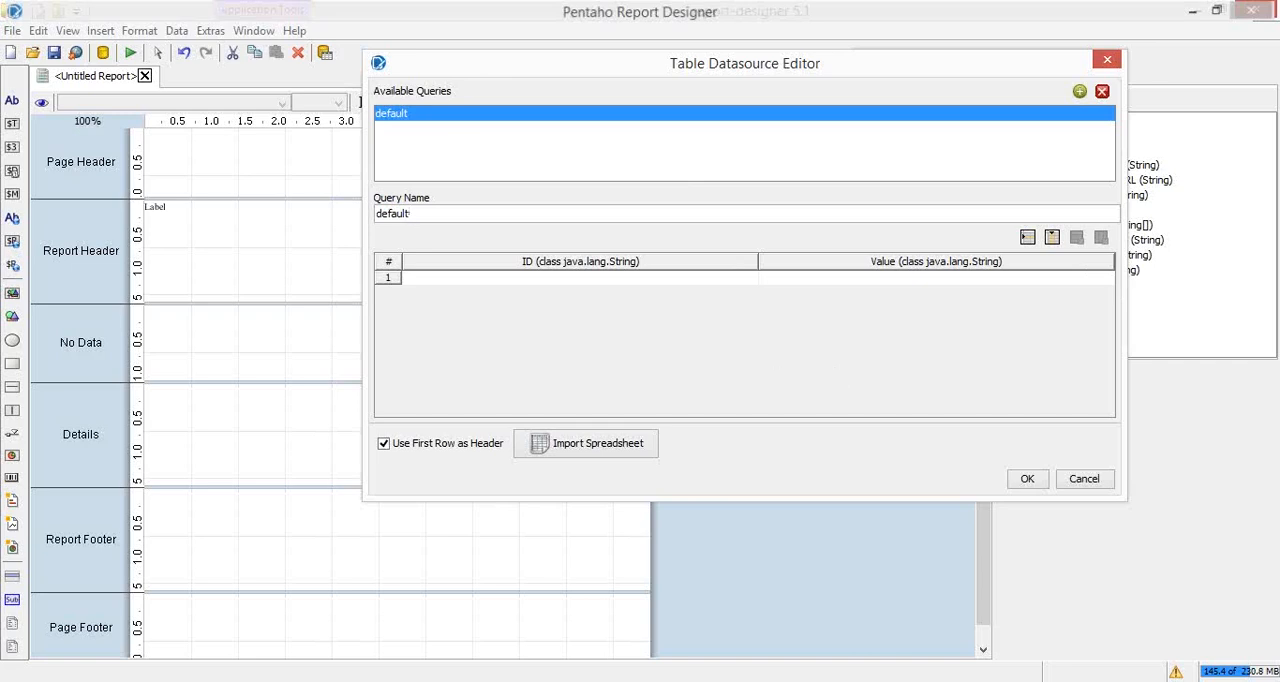
Step: Switch to Microsoft Excel and bring up the dialog for opening an existing workbook
mouse_move(254, 640)
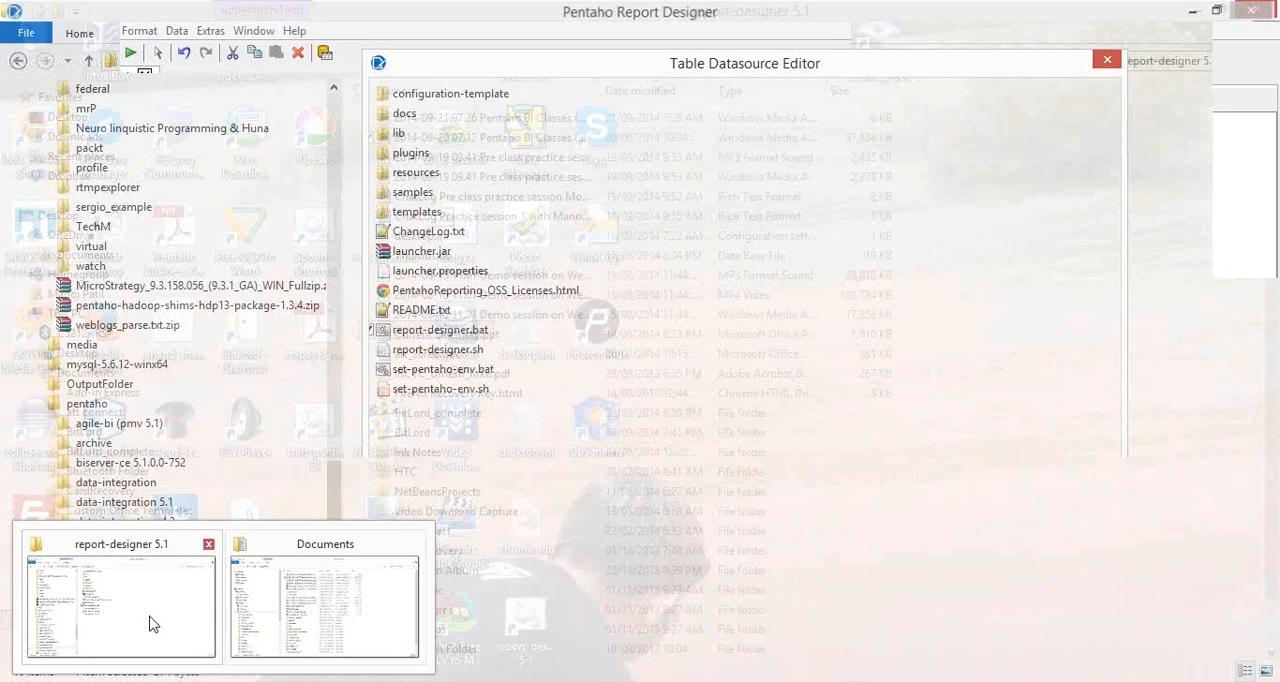
key(alt+f)
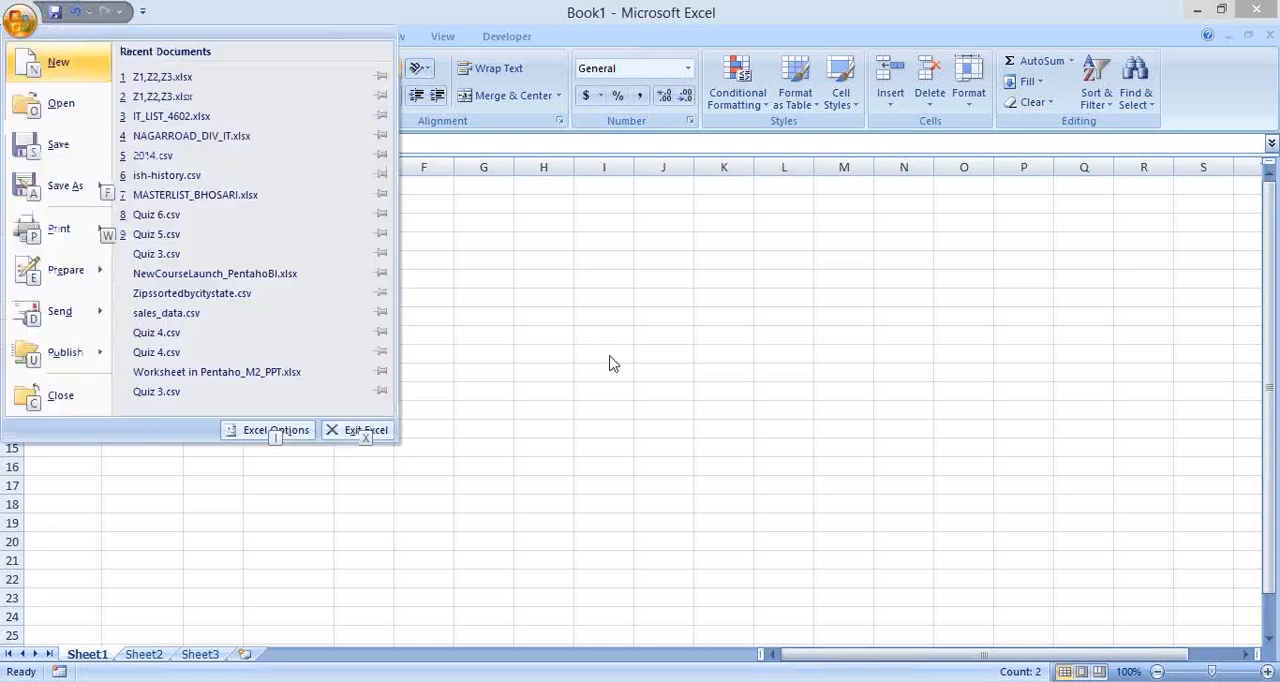
click(557, 230)
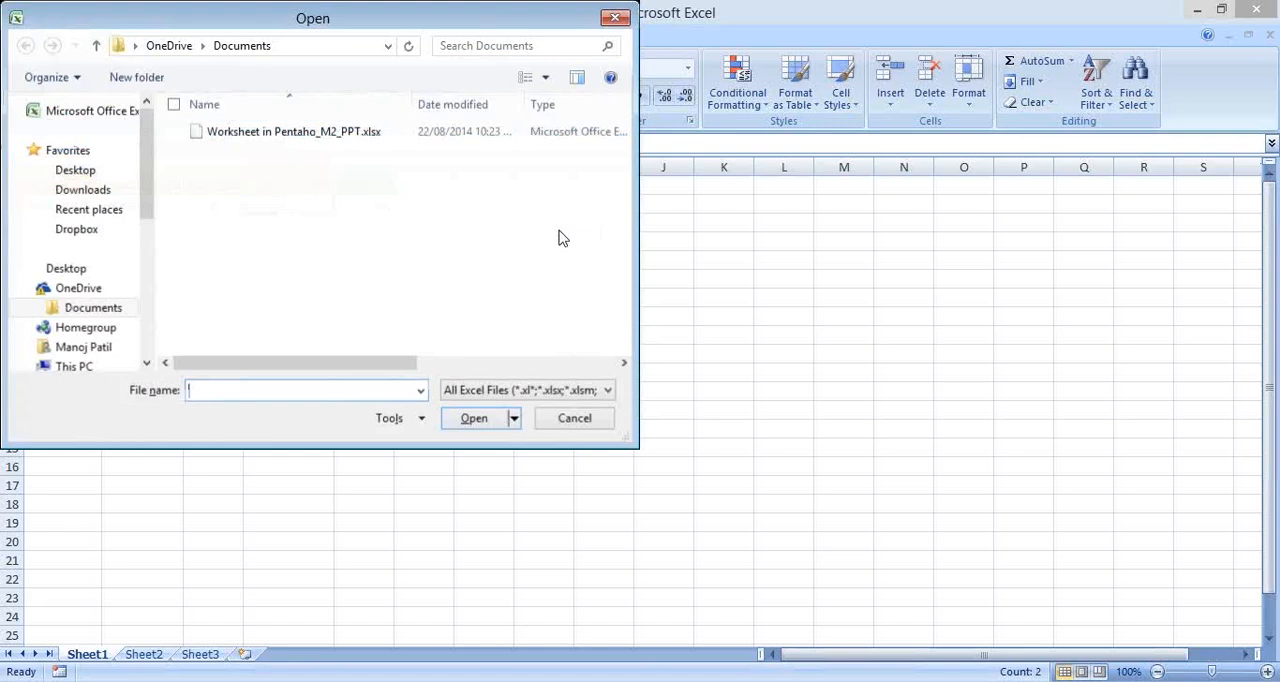
Step: Go to the edureka\deliverables folder on drive E: in the Open dialog
text(E:)
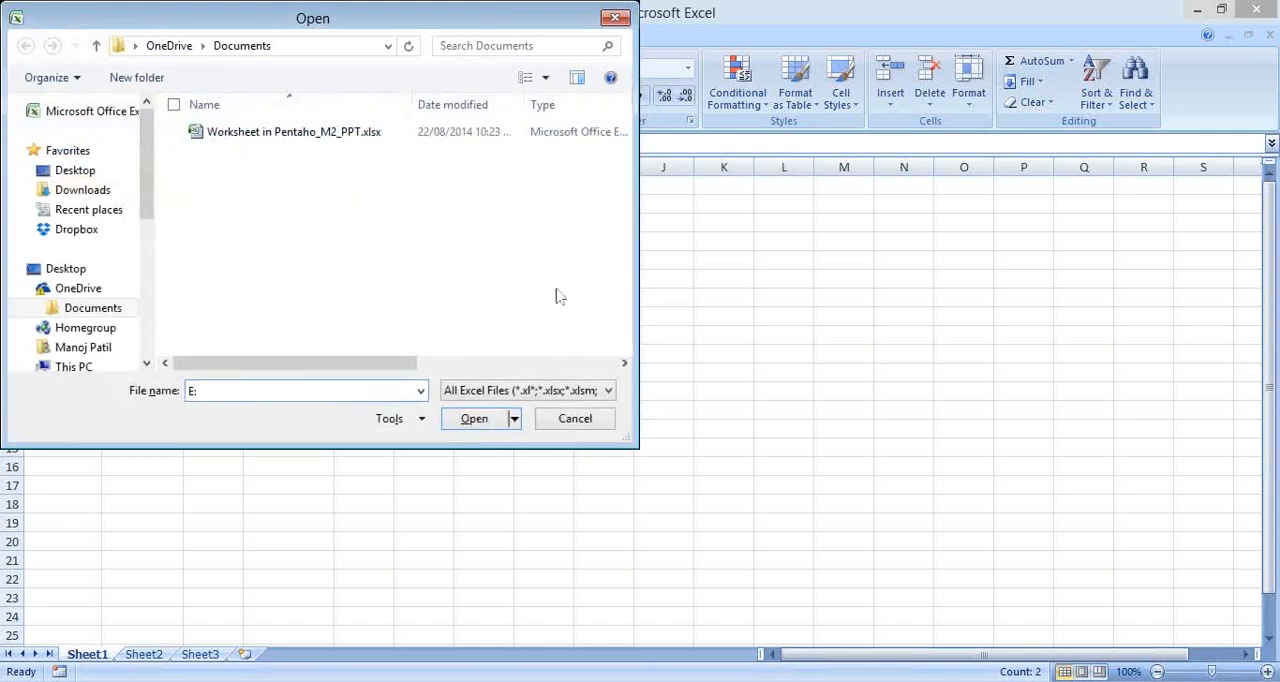
text(\manon)
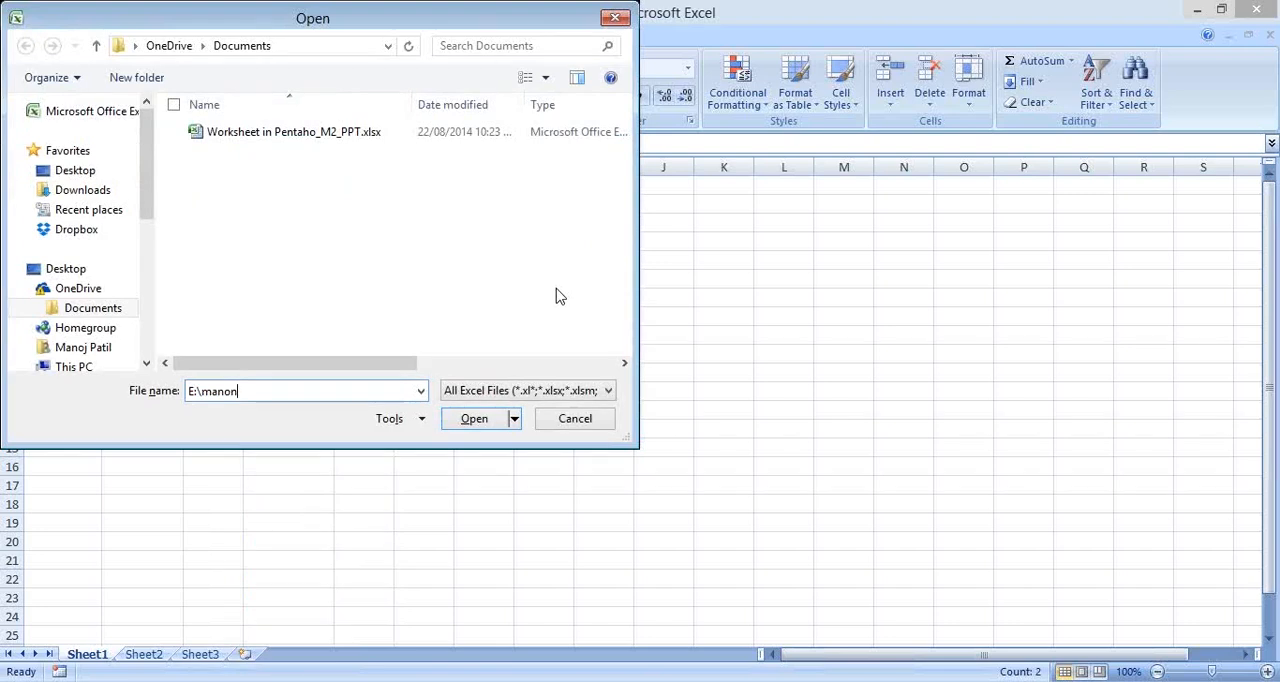
key(BackSpace)
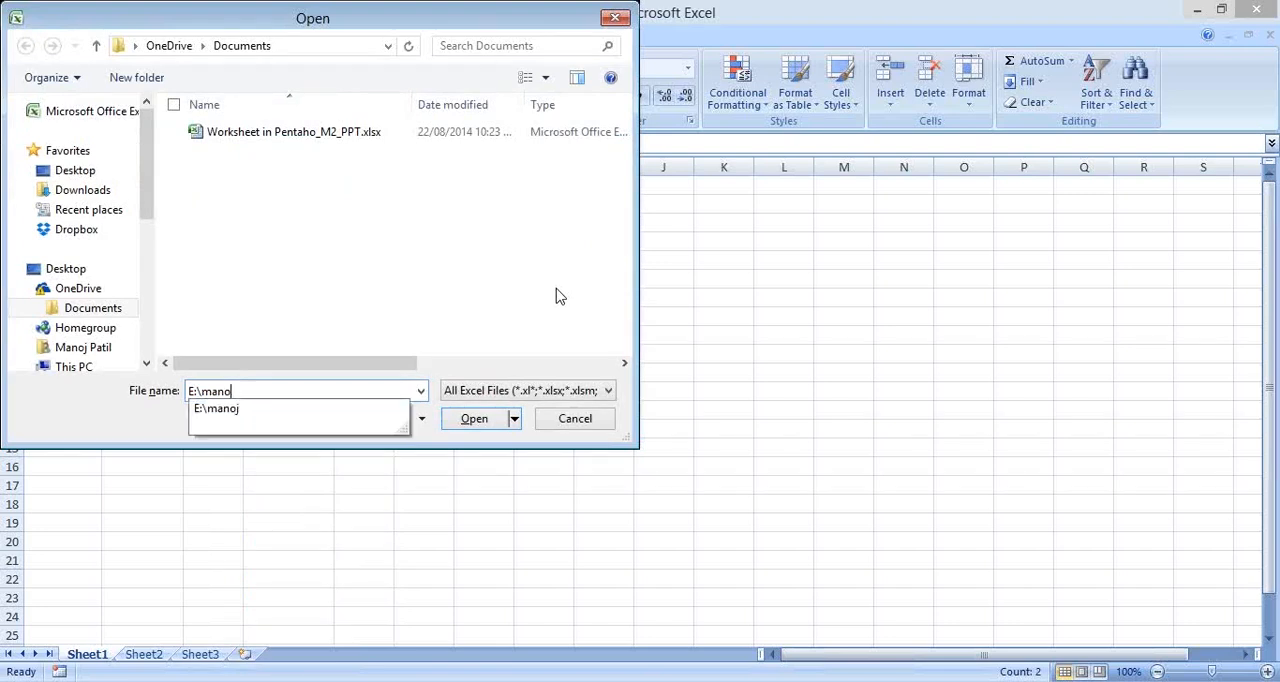
key(Down)
text(\)
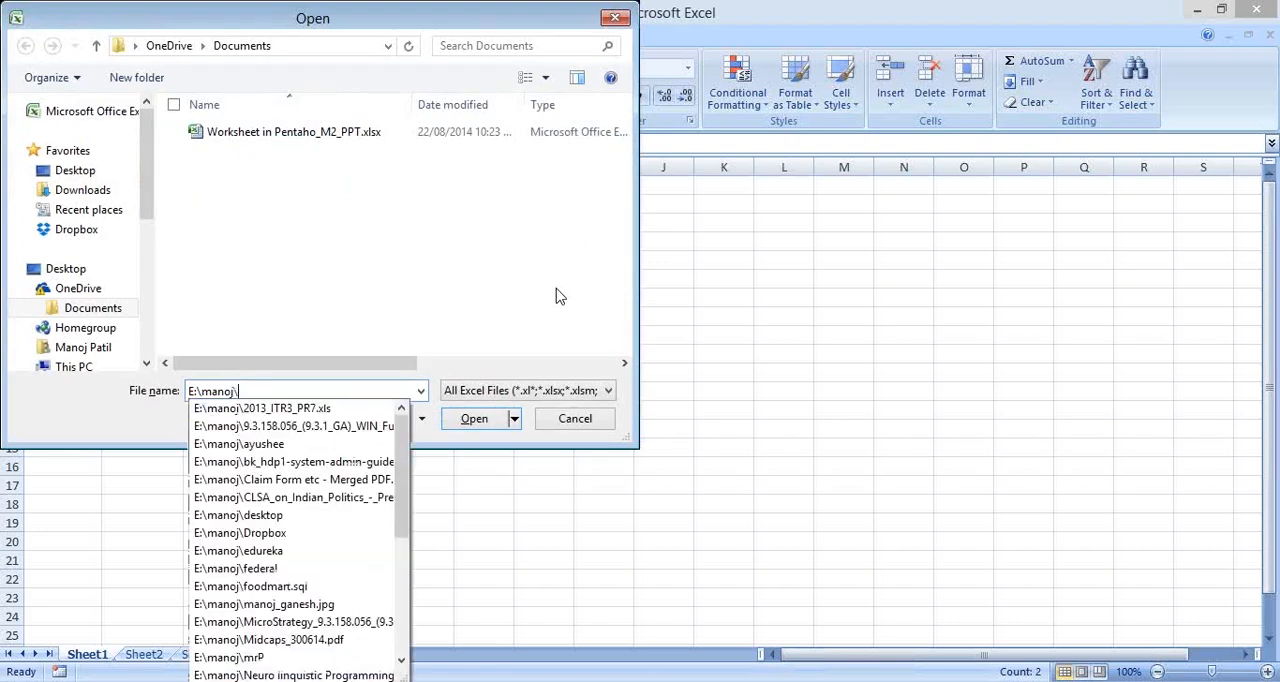
text(e)
key(Down)
text(\)
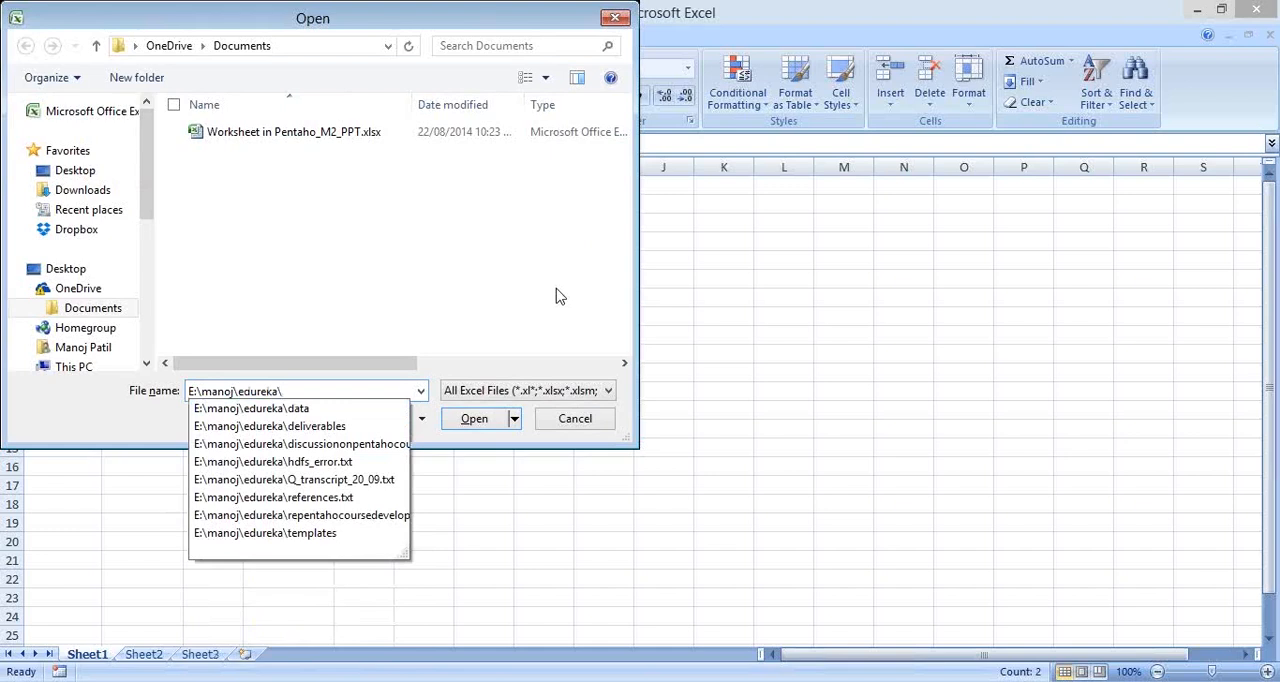
key(Down)
key(Down)
key(Return)
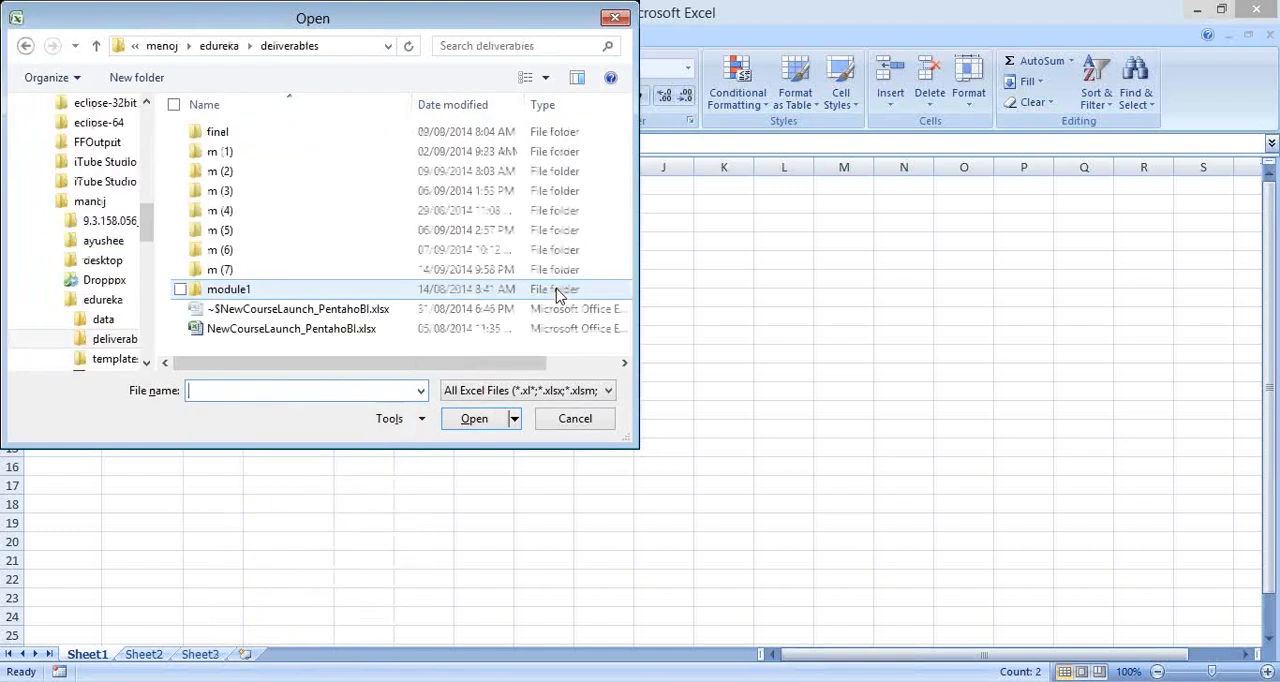
Step: Browse into the final folder and its Module1 subfolder to look for a workbook
double_click(332, 131)
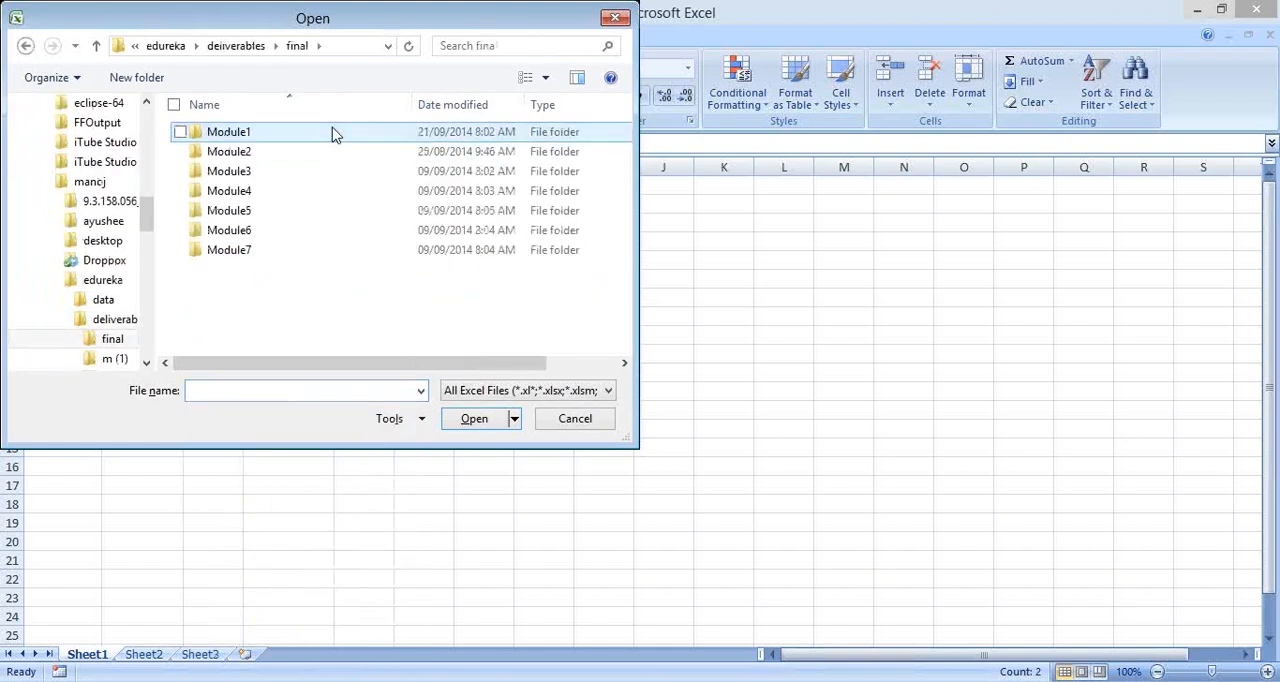
double_click(332, 131)
click(484, 420)
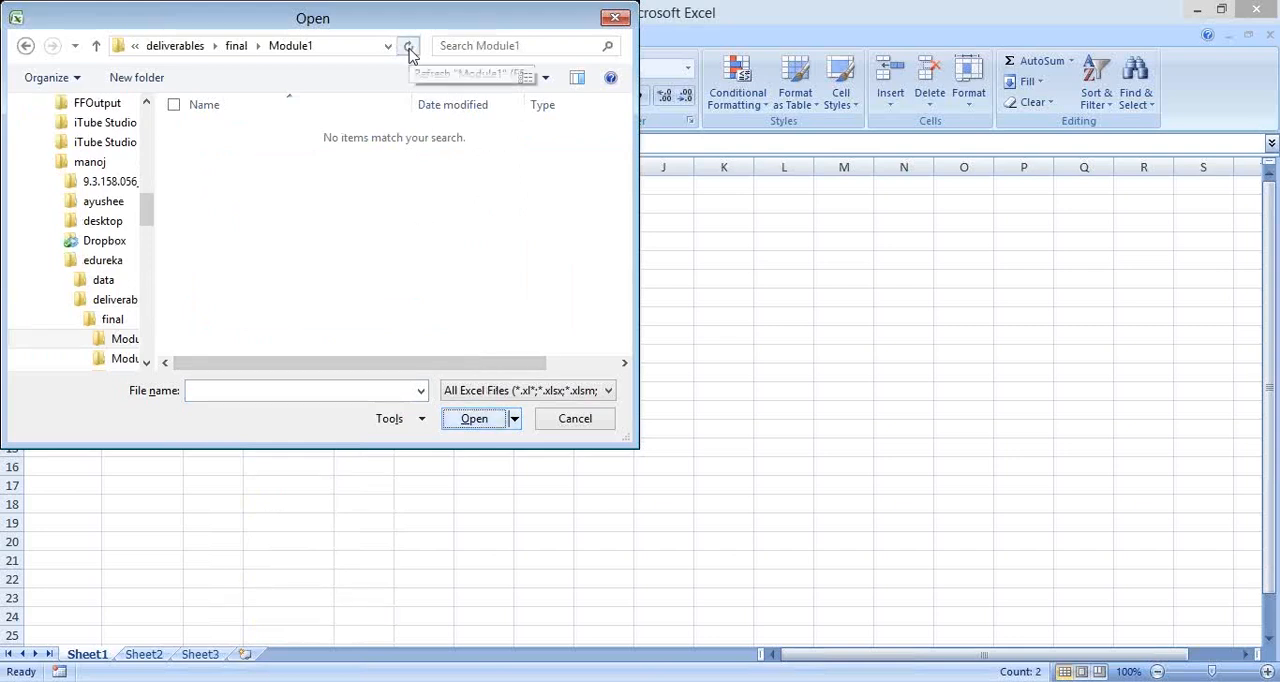
Step: Open the Module1 folder in a File Explorer window using its path from the Open dialog
click(332, 44)
key(super+r)
text(C:\manoj\edureka\deliverables\final\Module1)
key(Return)
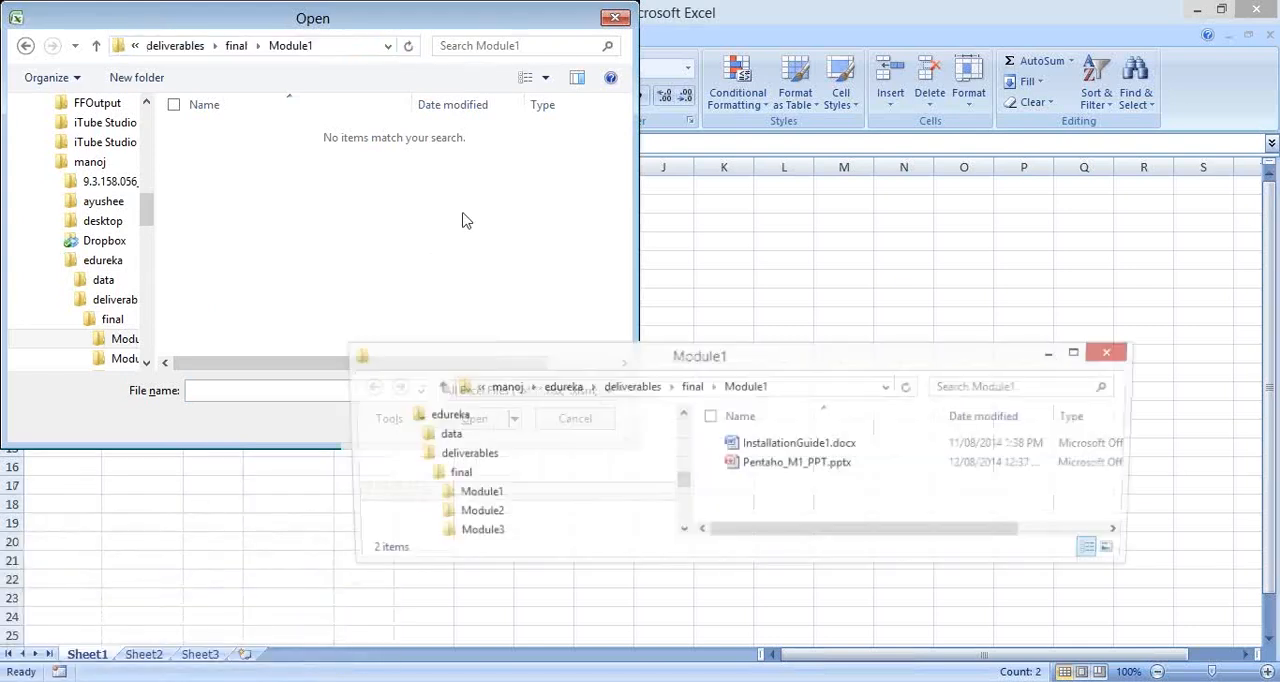
Step: Go up to the deliverables folder in File Explorer and open its m (2) subfolder
click(692, 388)
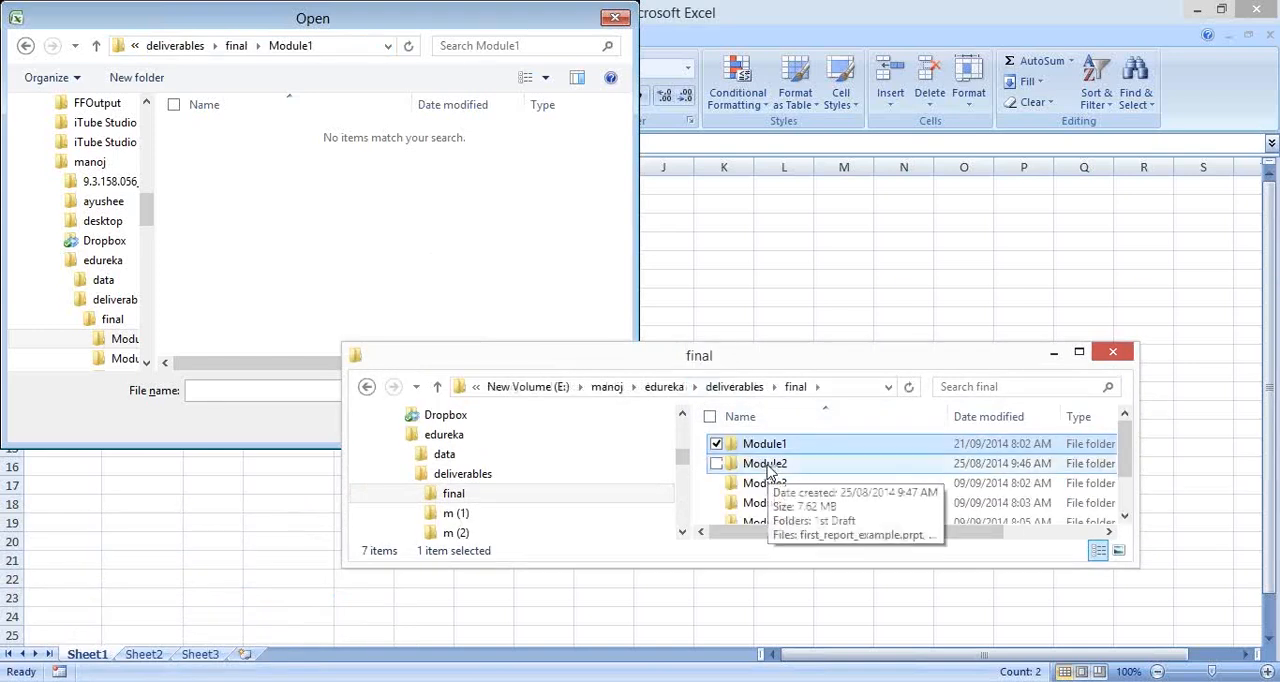
click(734, 386)
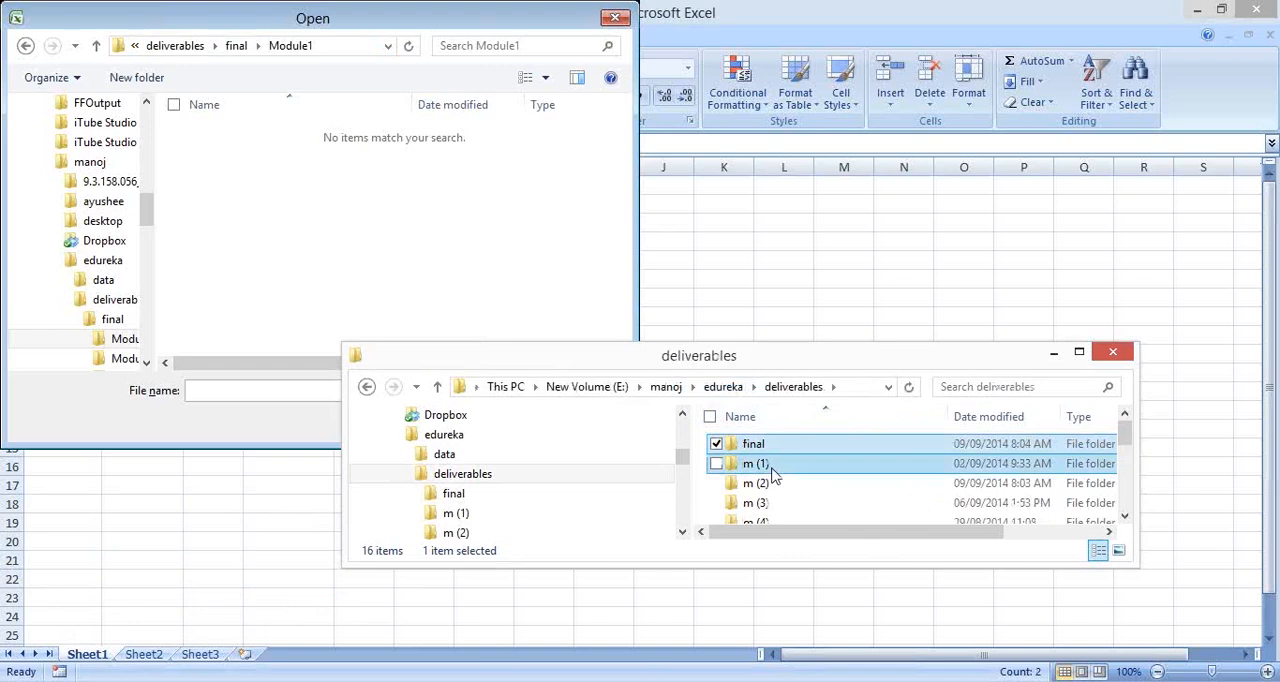
double_click(755, 464)
drag(811, 357, 750, 167)
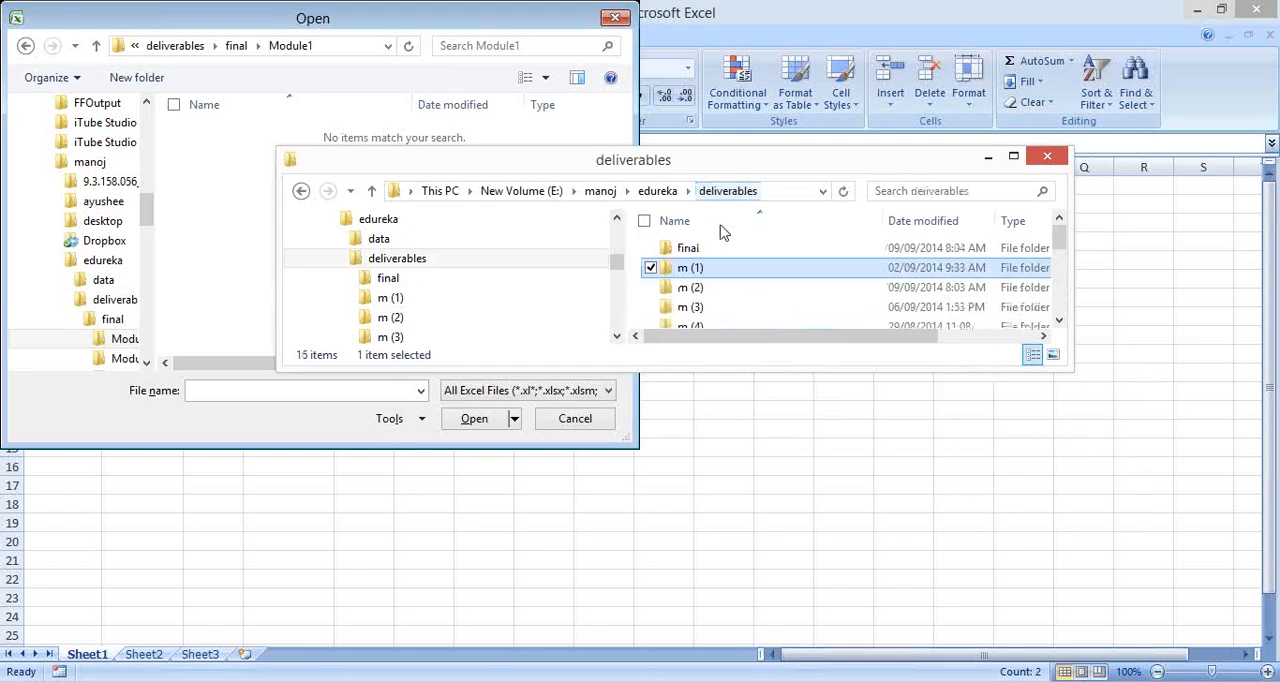
double_click(740, 288)
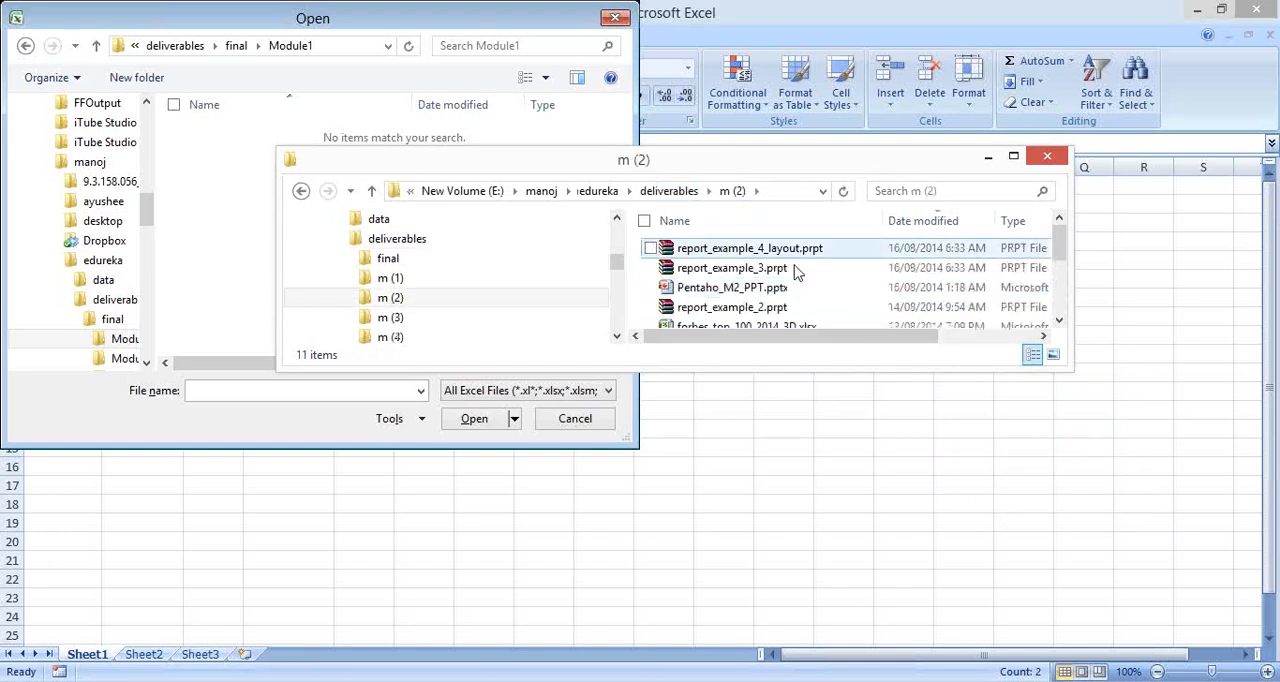
Step: Open the forbes_top_100_2014_3D.xlsx workbook from the m (2) folder and dismiss Excel's pending Open dialog
click(757, 312)
key(Down)
key(alt+Tab)
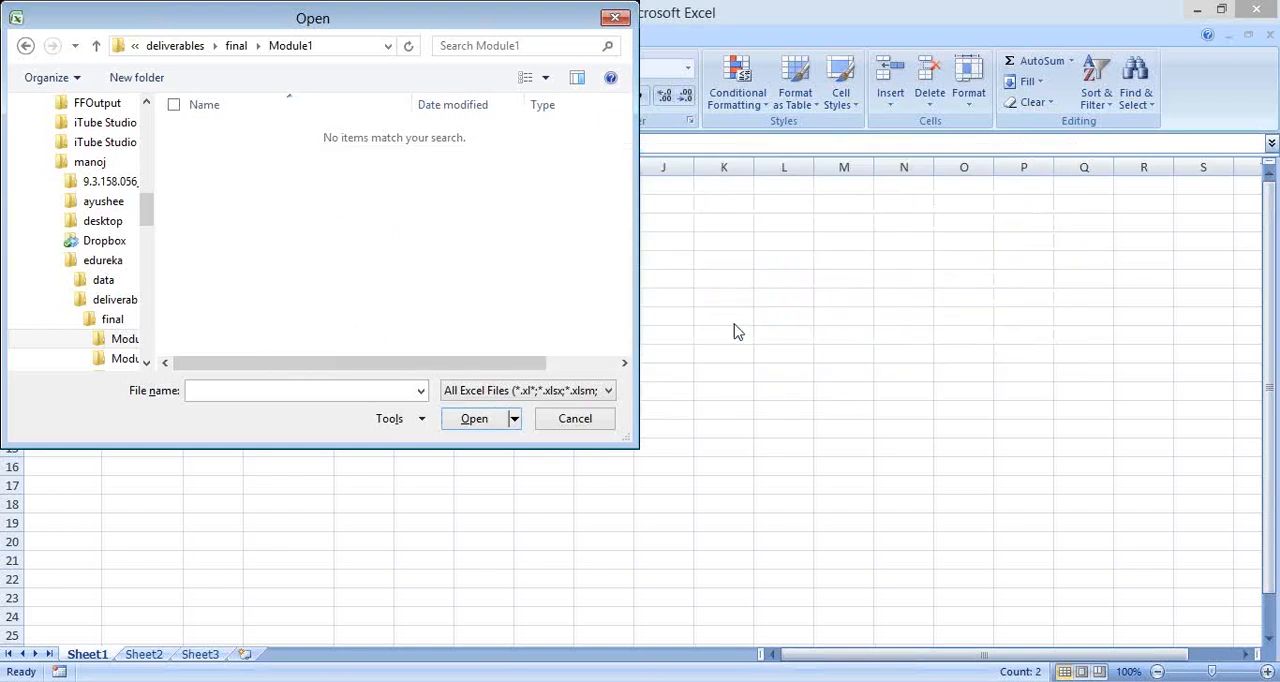
click(575, 418)
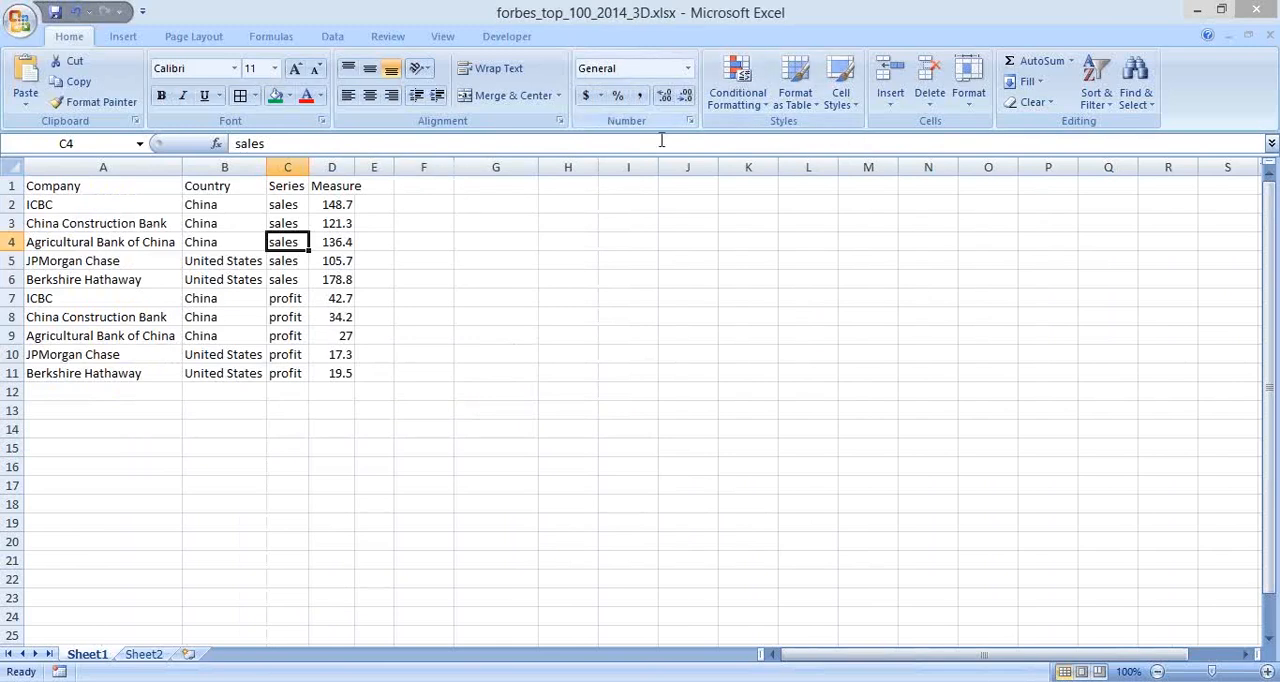
Step: Examine the header row and the Company, Country and Series columns on Sheet1
drag(86, 187, 335, 185)
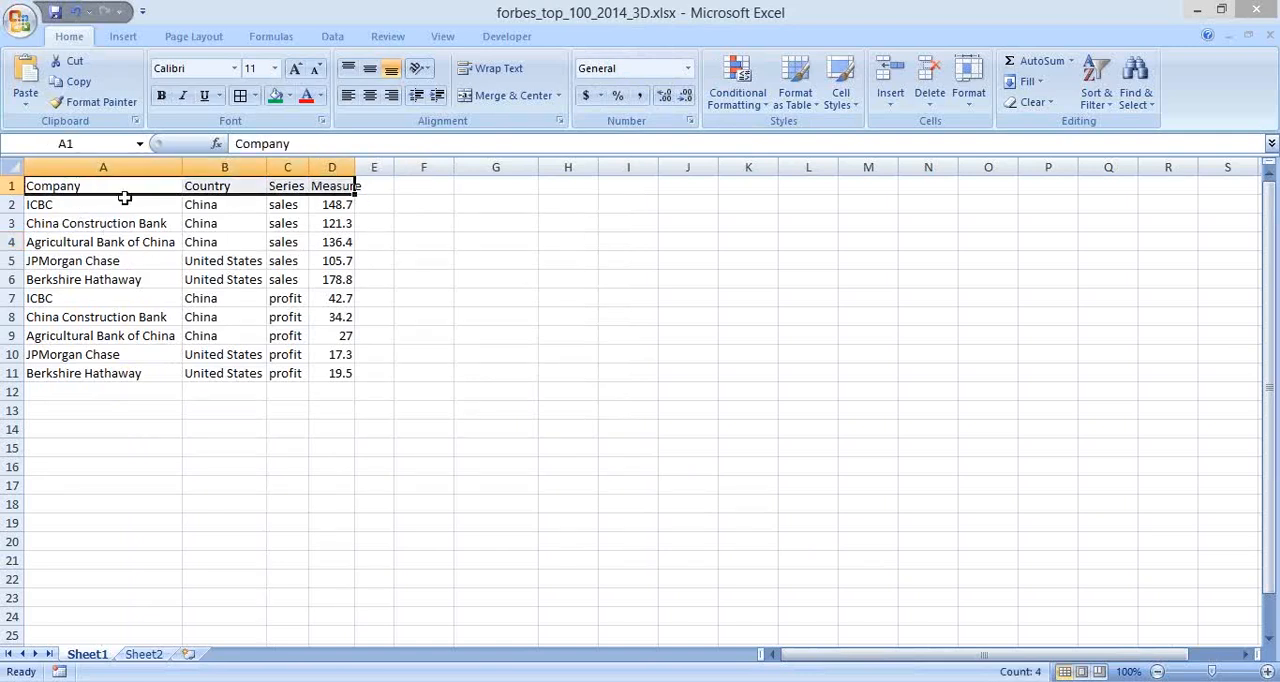
click(331, 317)
drag(55, 186, 90, 373)
click(248, 186)
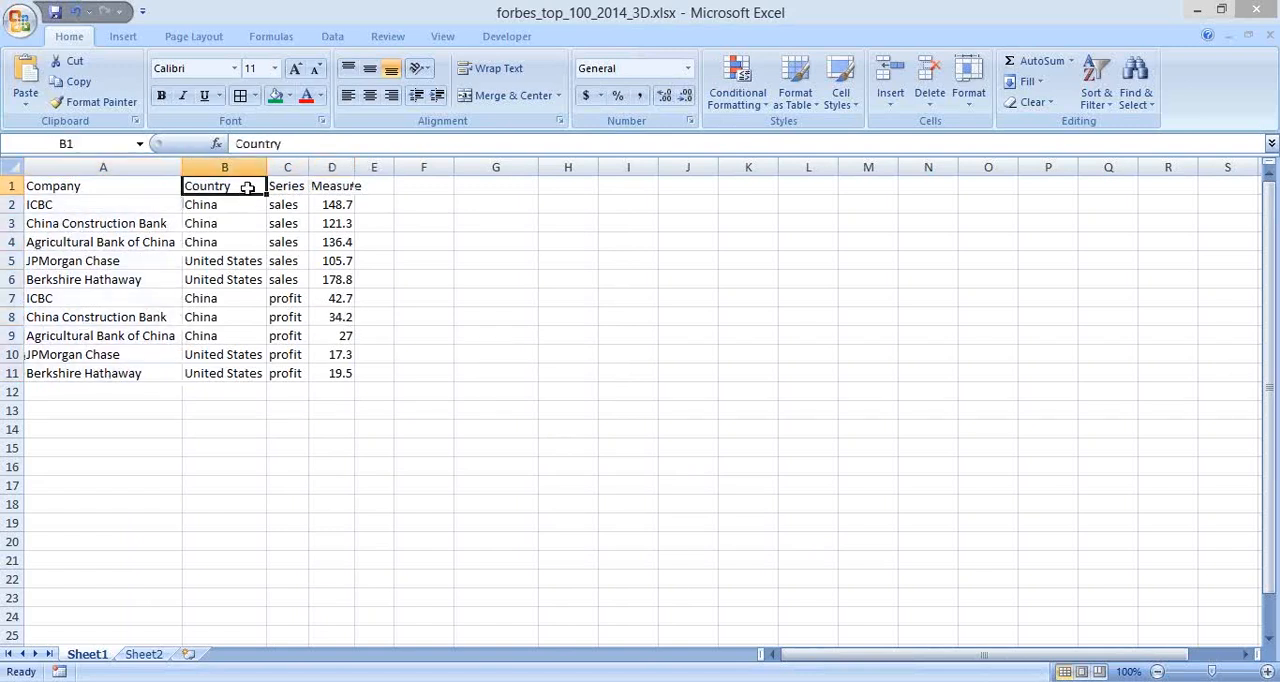
drag(227, 337, 228, 344)
drag(285, 186, 275, 362)
key(Right)
key(Left)
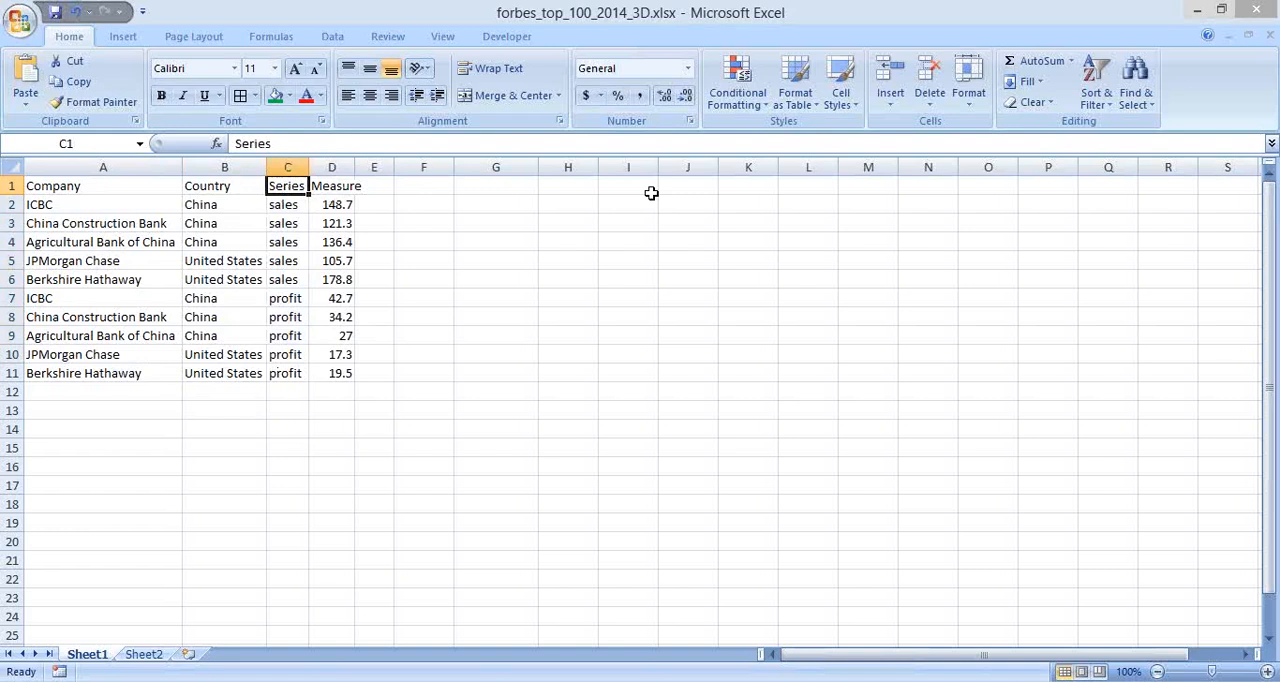
Step: Make the headers in A1:D1 bold and autofit the width of the Measure column
key(Left)
key(Left)
key(ctrl+shift+Right)
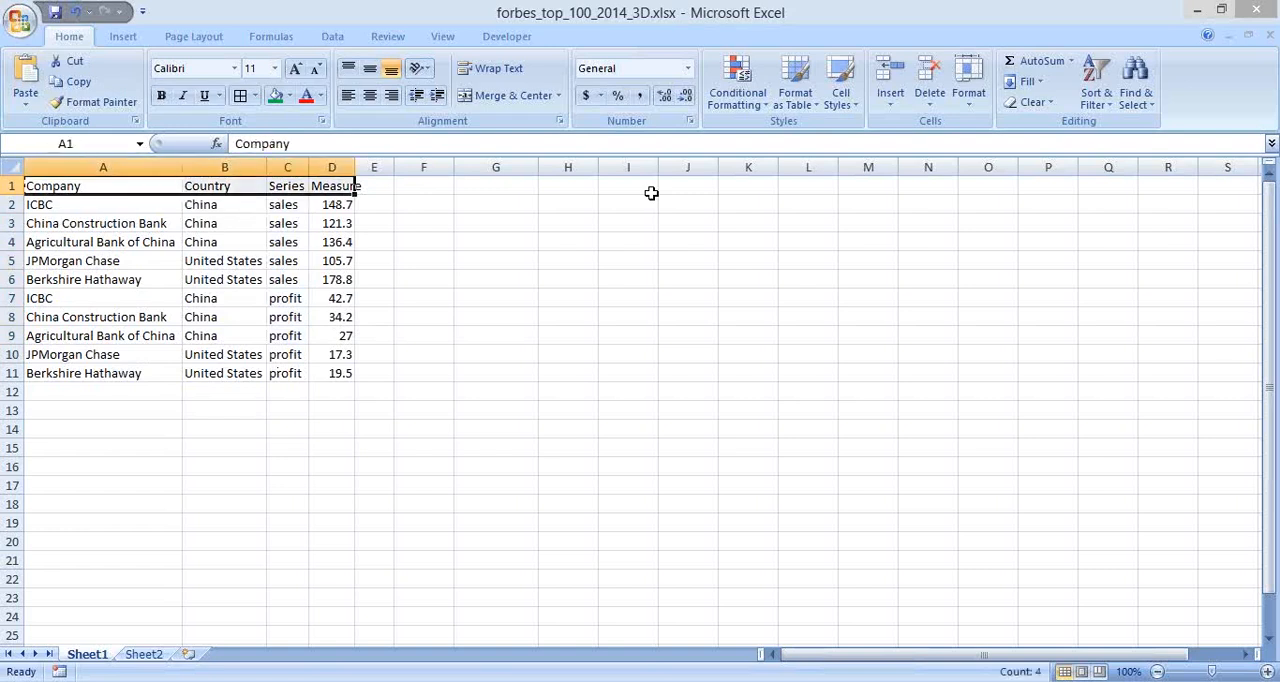
key(ctrl+b)
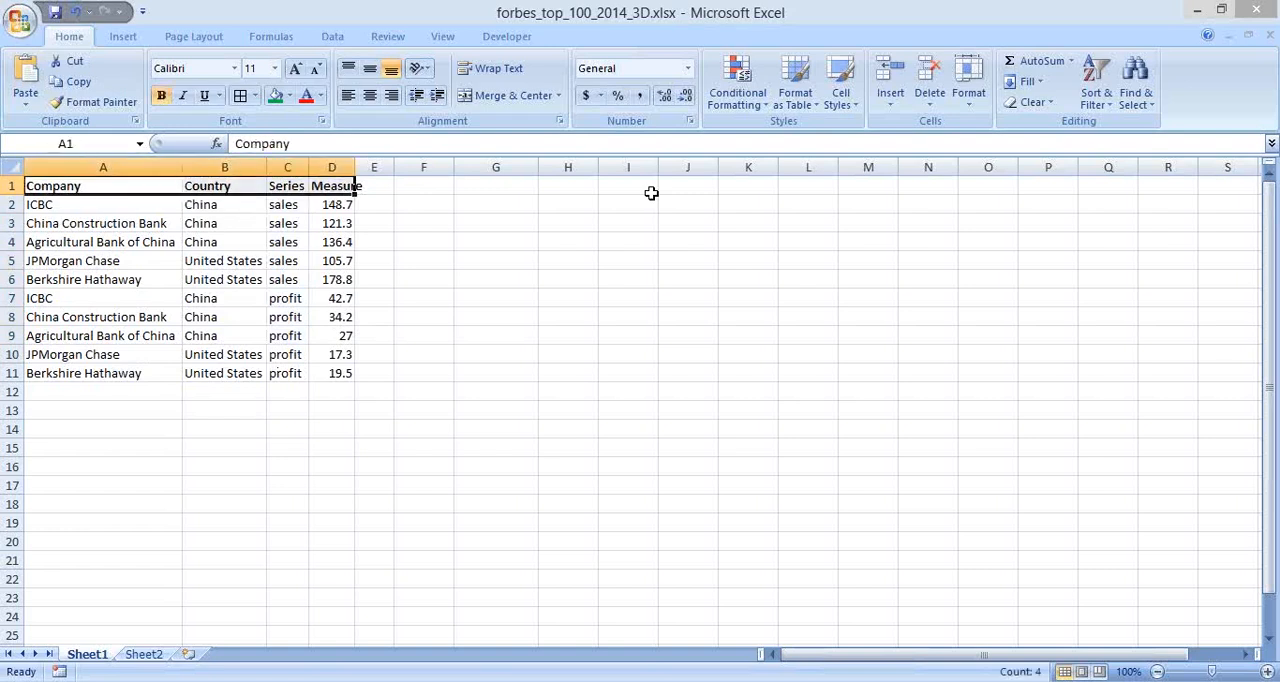
drag(353, 157, 353, 157)
double_click(353, 157)
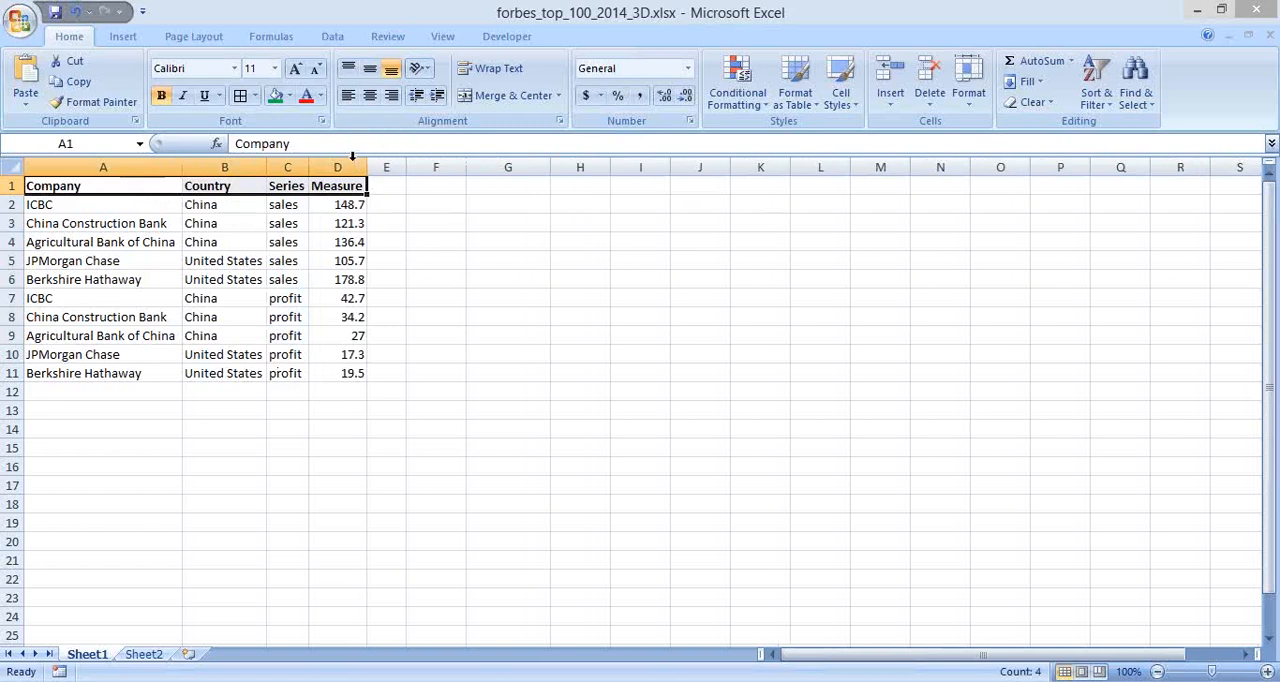
click(287, 242)
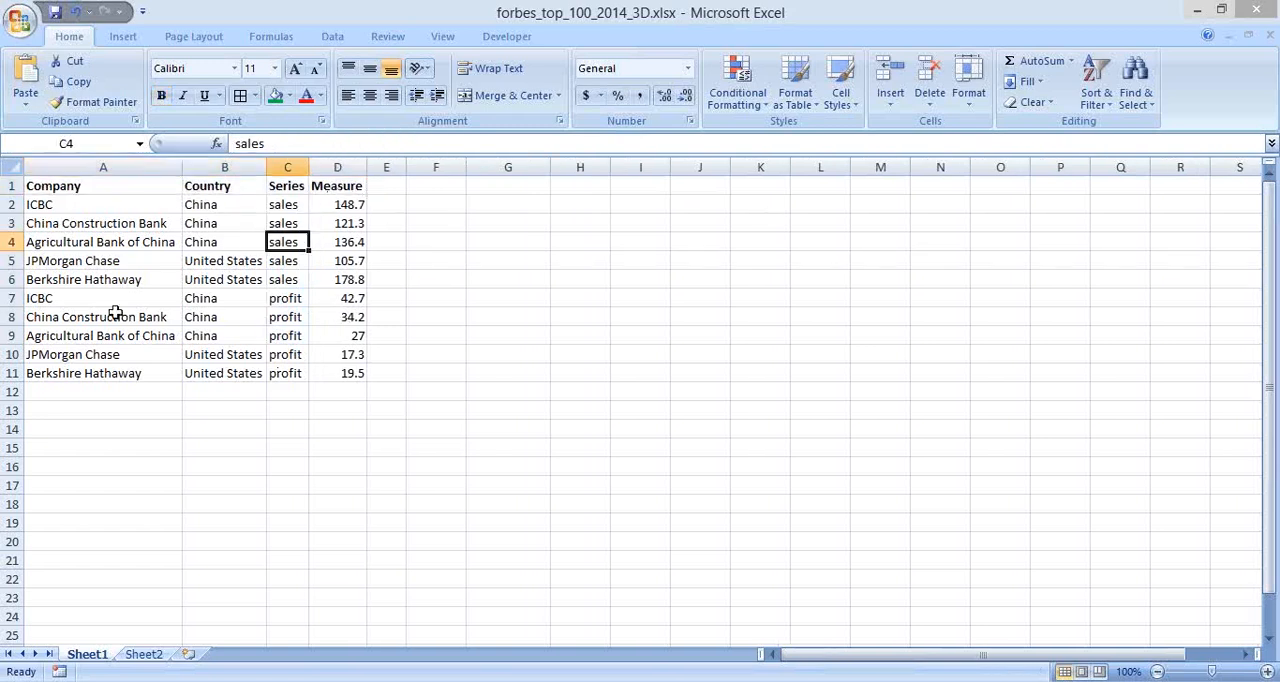
Step: Switch to Pentaho Report Designer and reposition its Table Datasource Editor window
key(alt+Tab)
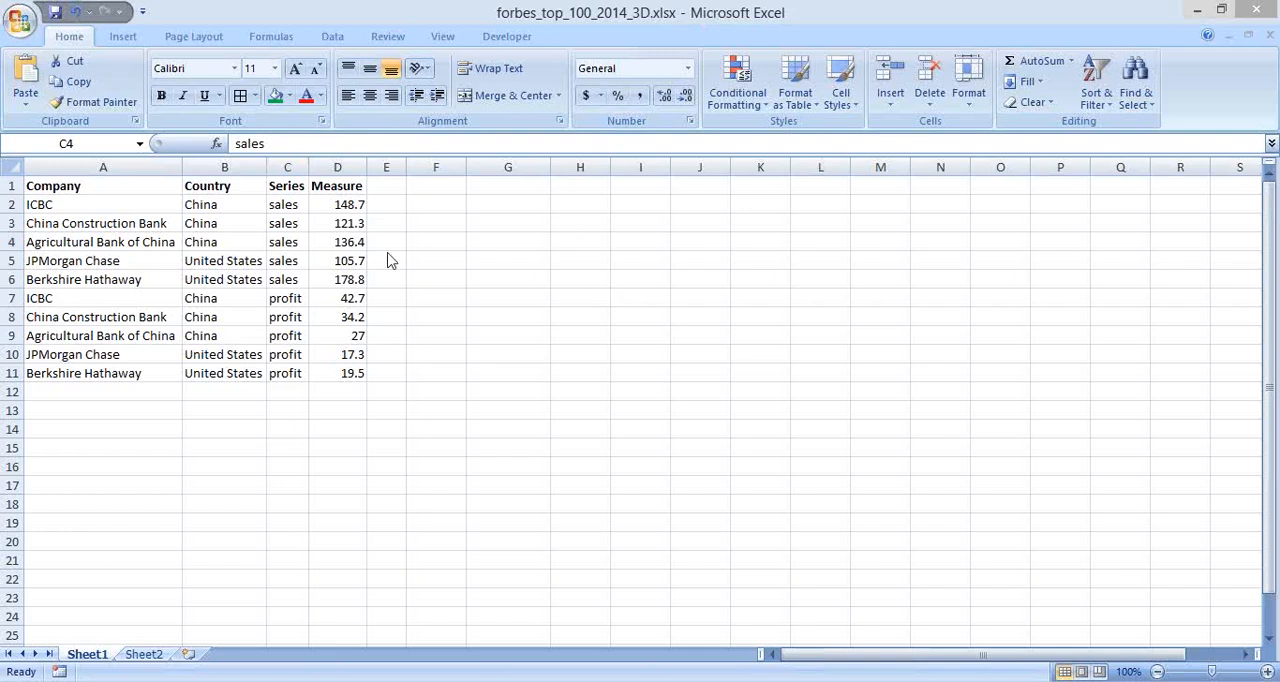
key(alt+Tab)
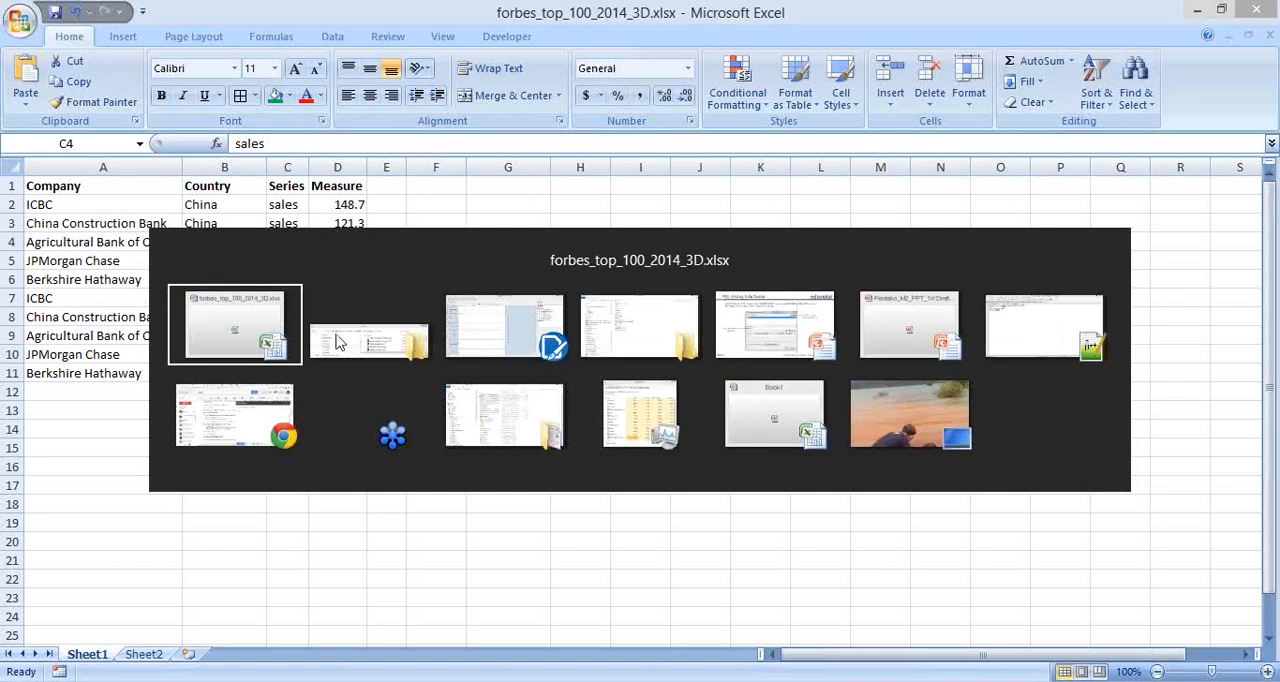
key(alt+Tab)
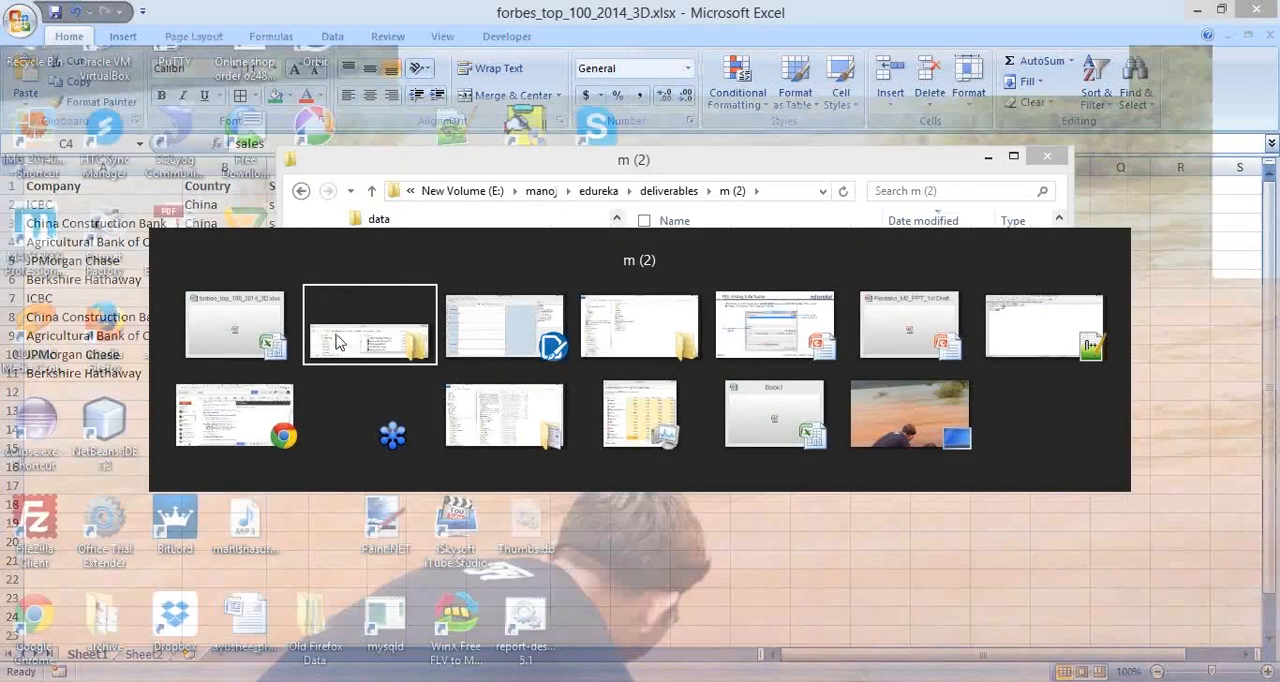
key(alt+Tab)
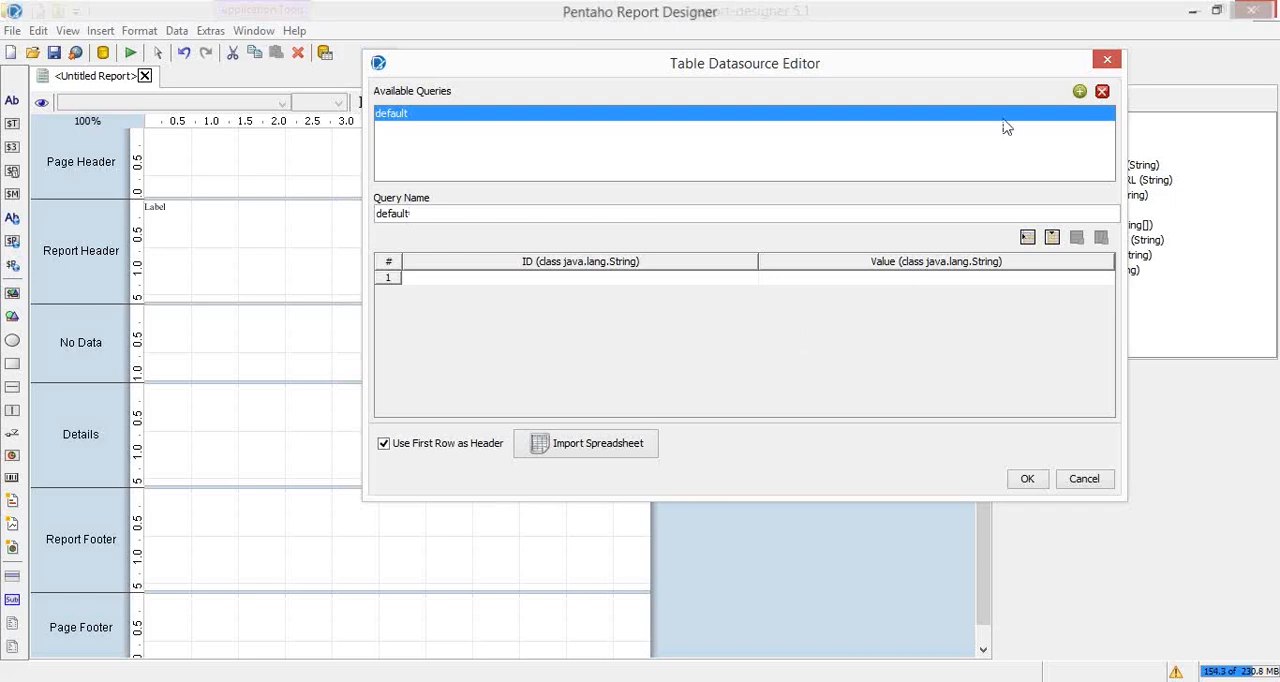
drag(960, 77, 835, 74)
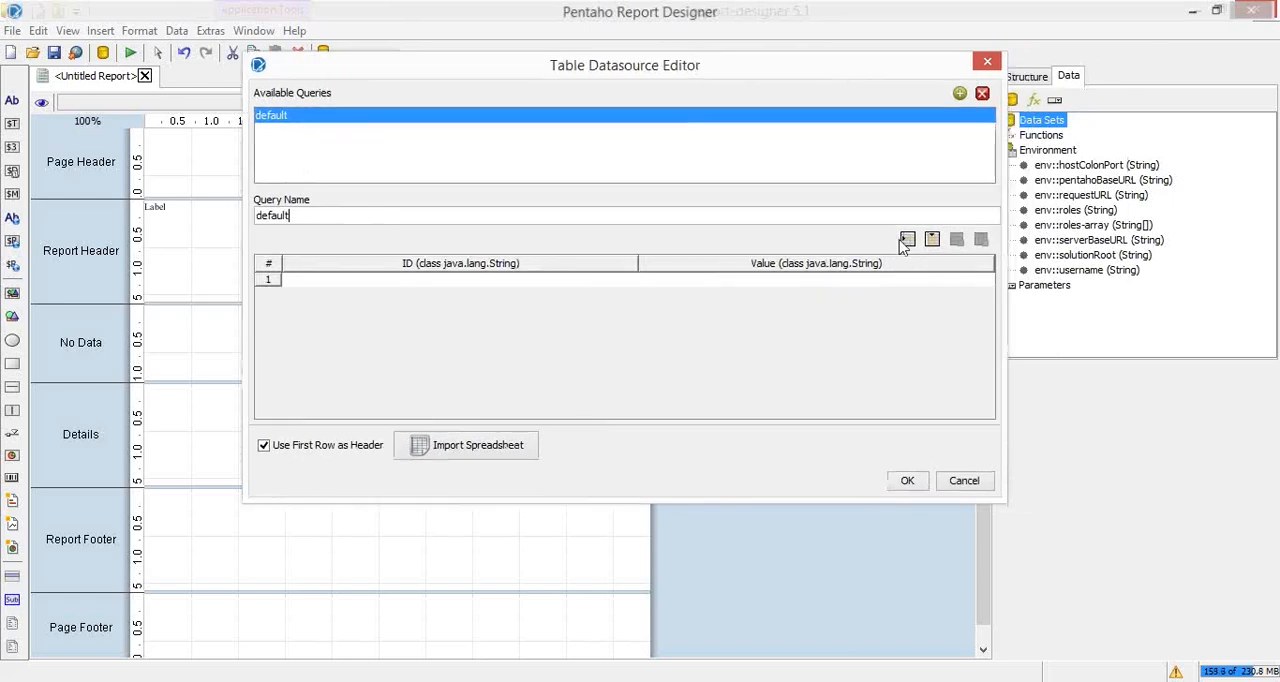
Step: Add two empty rows and one extra column to the default query's table
click(905, 241)
click(905, 241)
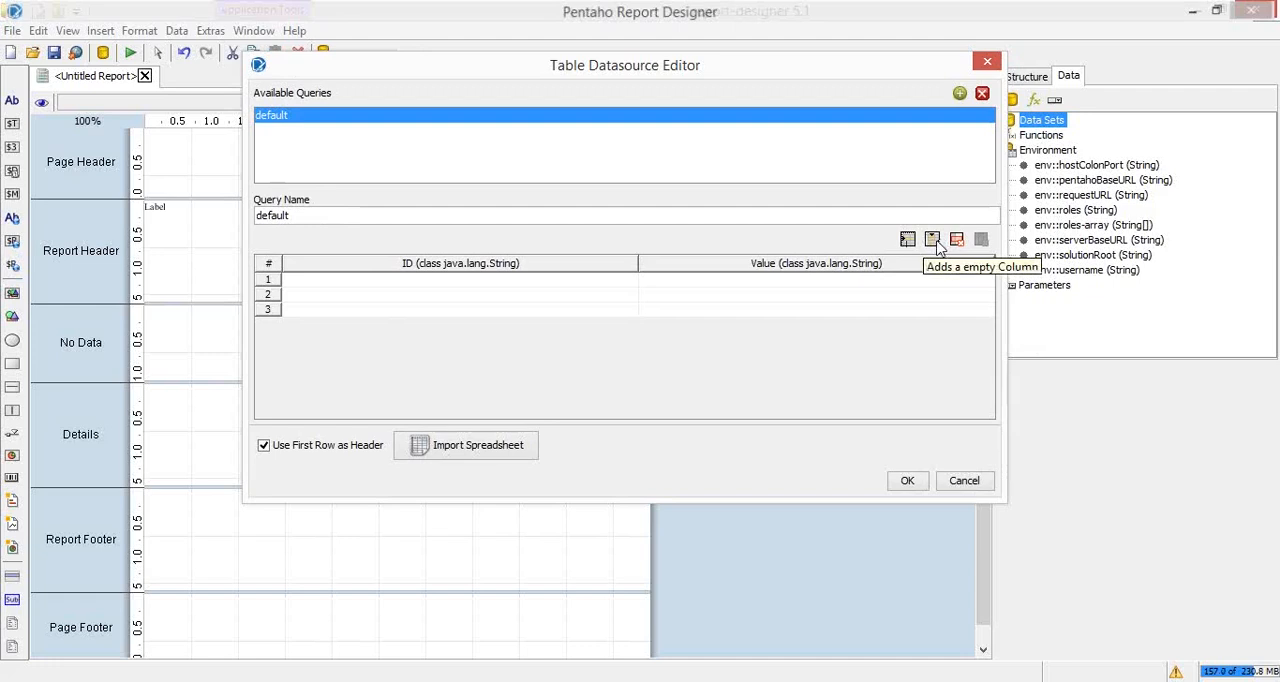
click(665, 287)
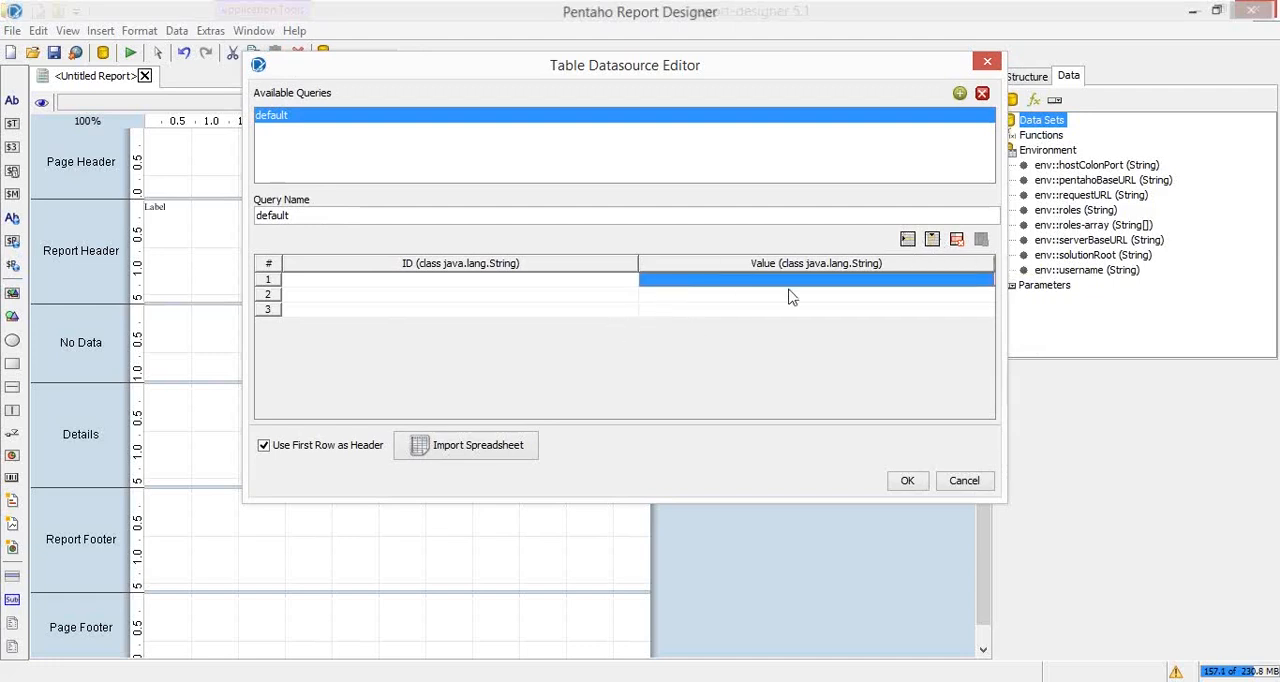
click(932, 239)
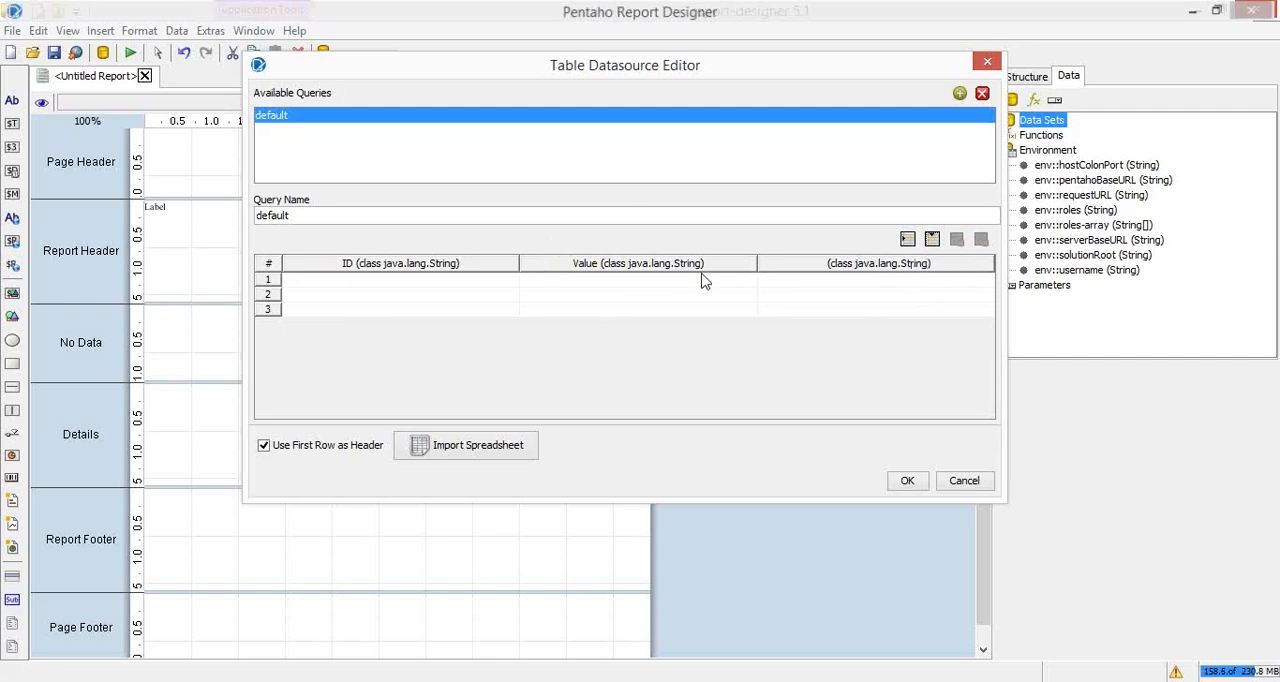
Step: Start a spreadsheet import into the default query's table using forbes_top_100_2014_3D.xlsx from the m (2) folder
click(485, 458)
click(485, 458)
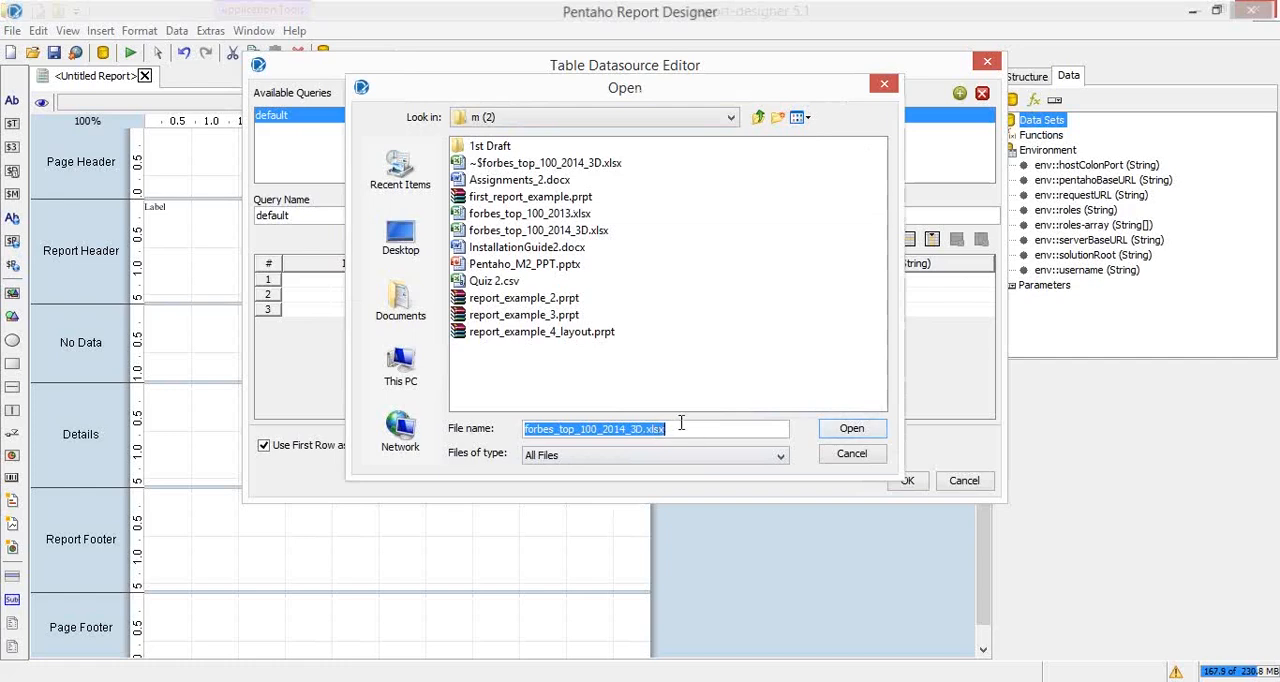
click(835, 434)
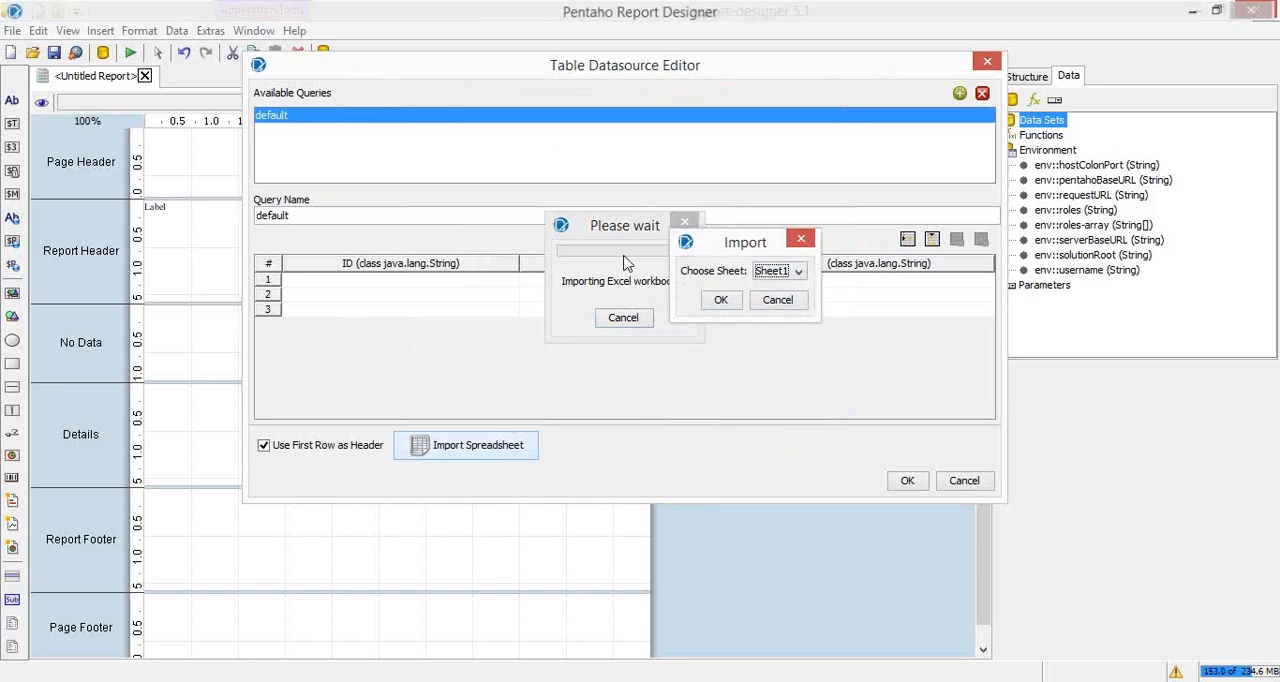
Step: Switch to Excel and look through Sheet2 and Sheet1 of the workbook to identify the sheet for import
key(alt+Tab)
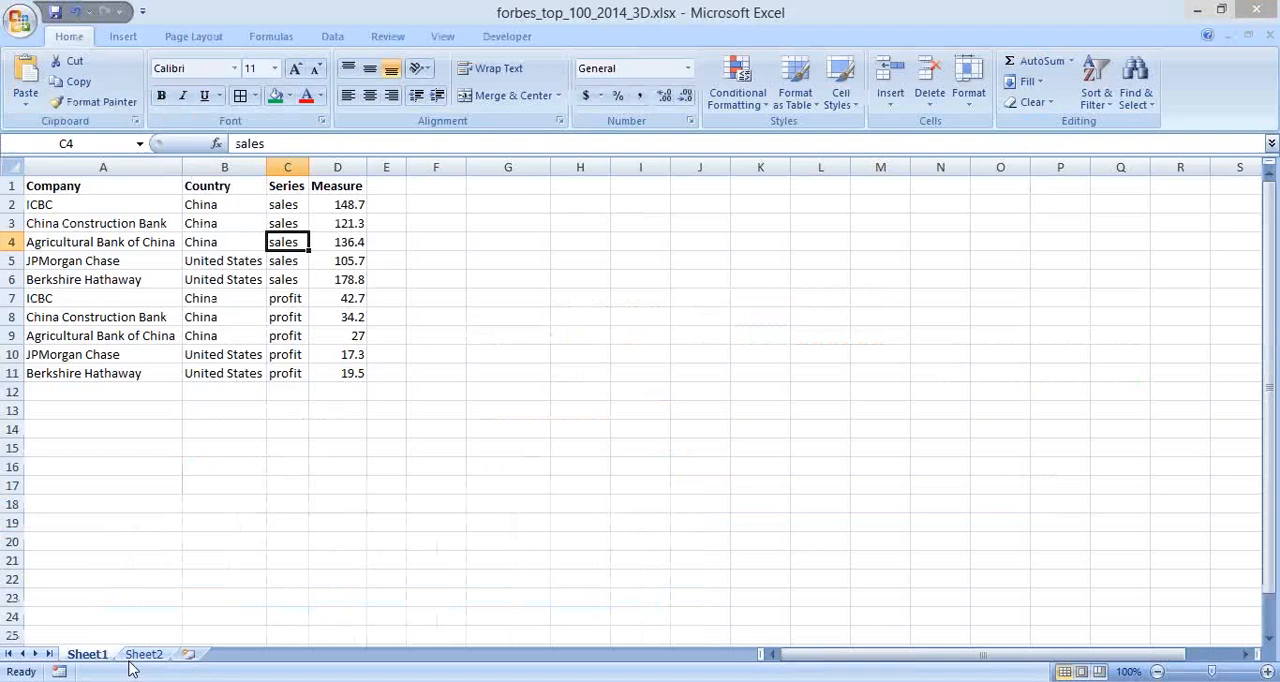
click(140, 656)
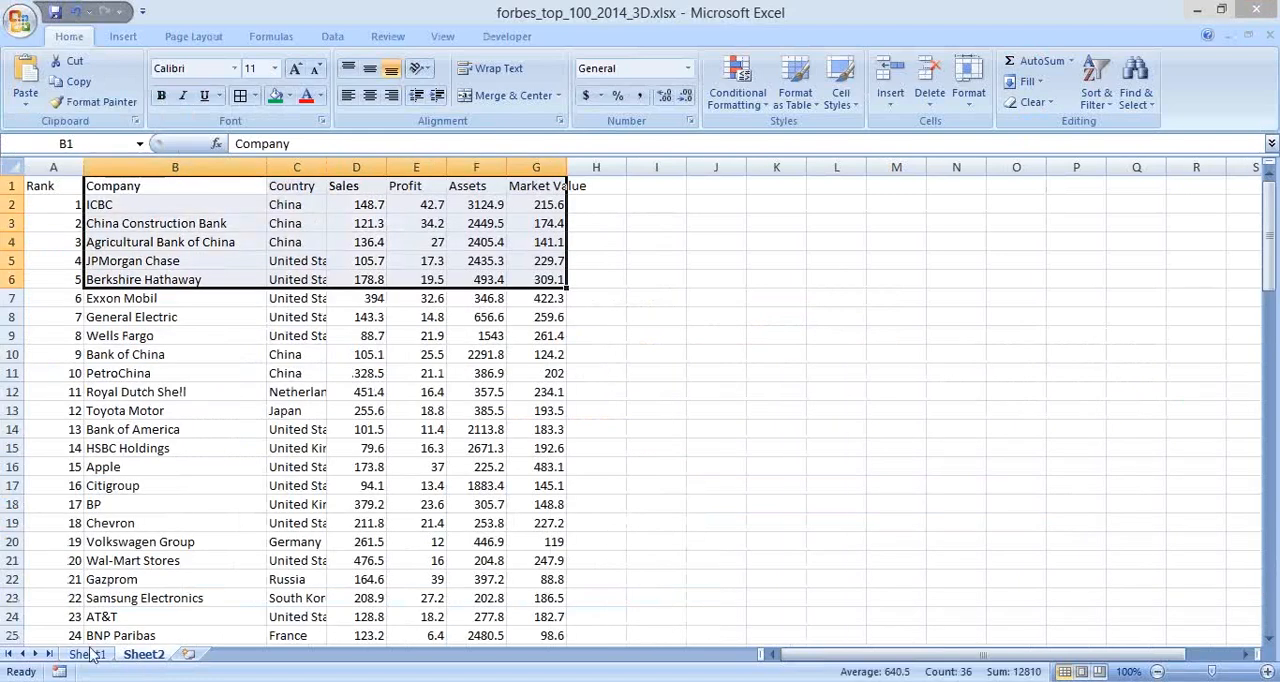
click(87, 654)
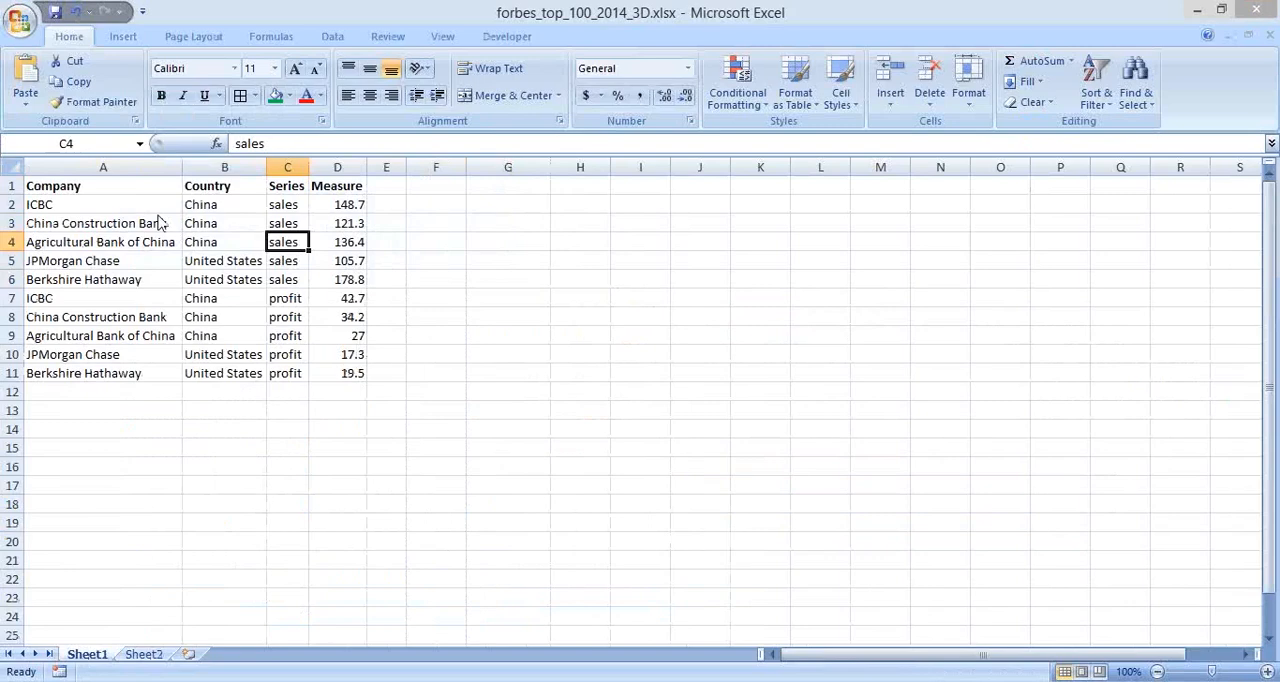
Step: Switch back to Pentaho Report Designer, import Sheet1 into the default query, and widen the Table Datasource Editor
key(alt+Tab)
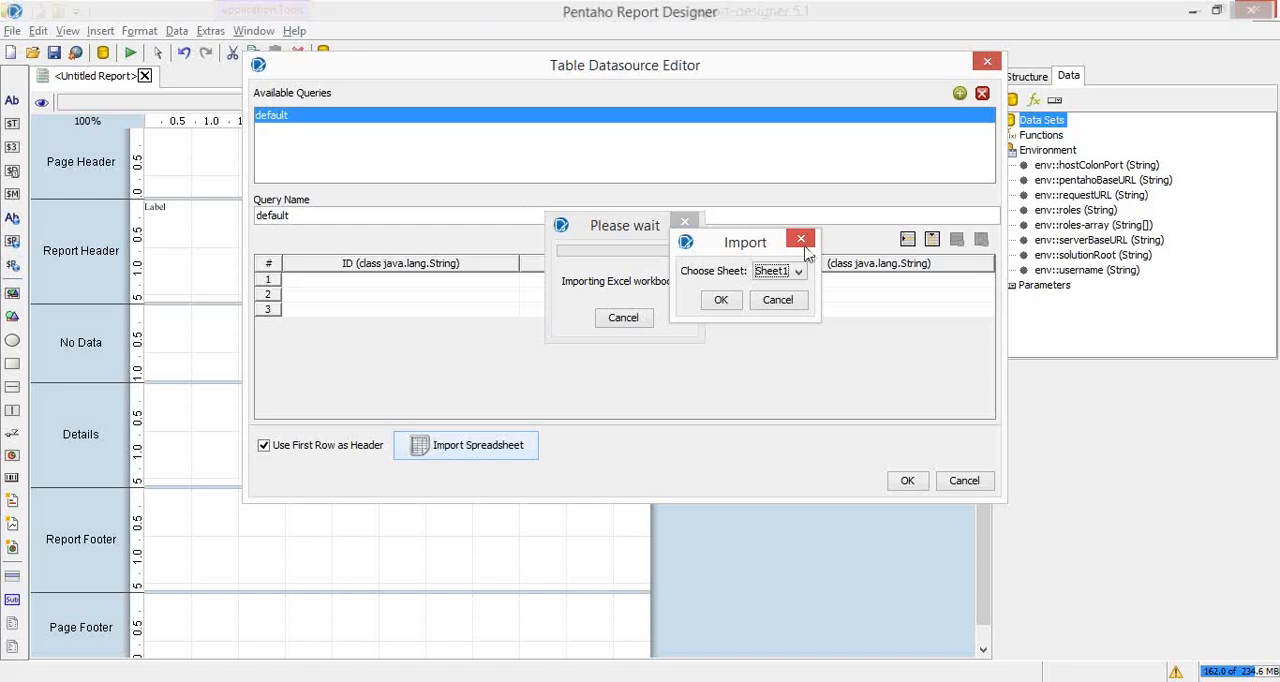
click(731, 306)
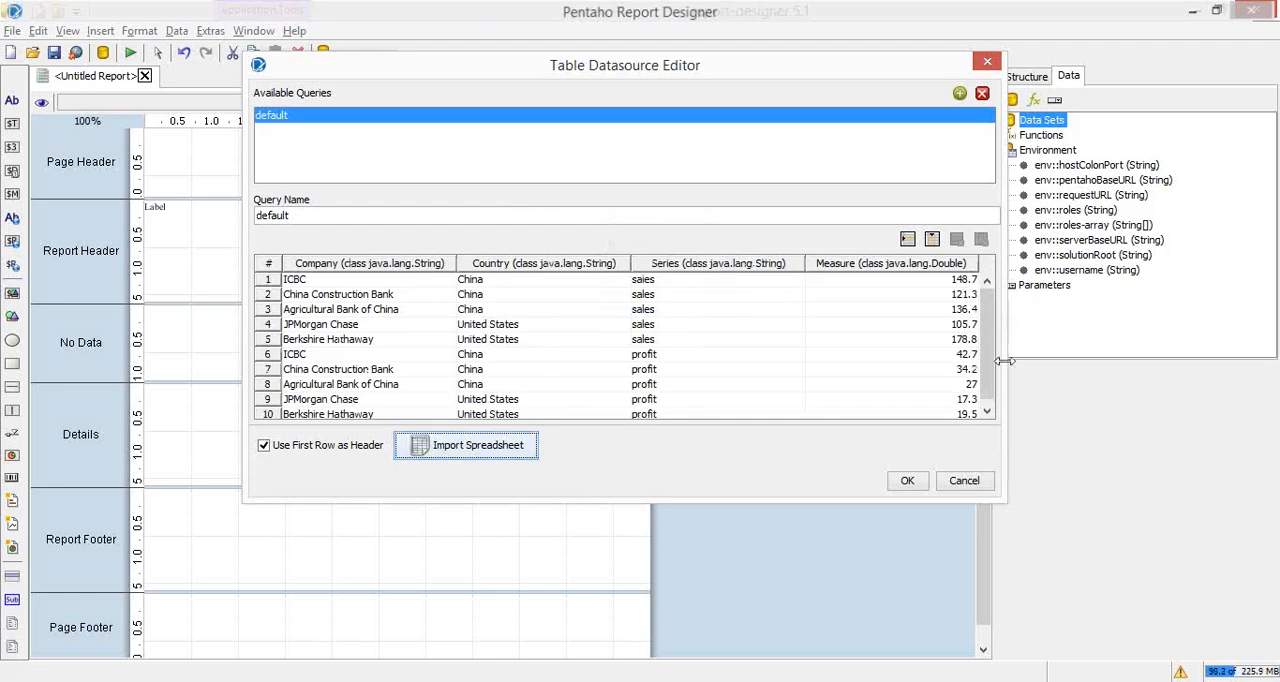
drag(1005, 361, 1182, 330)
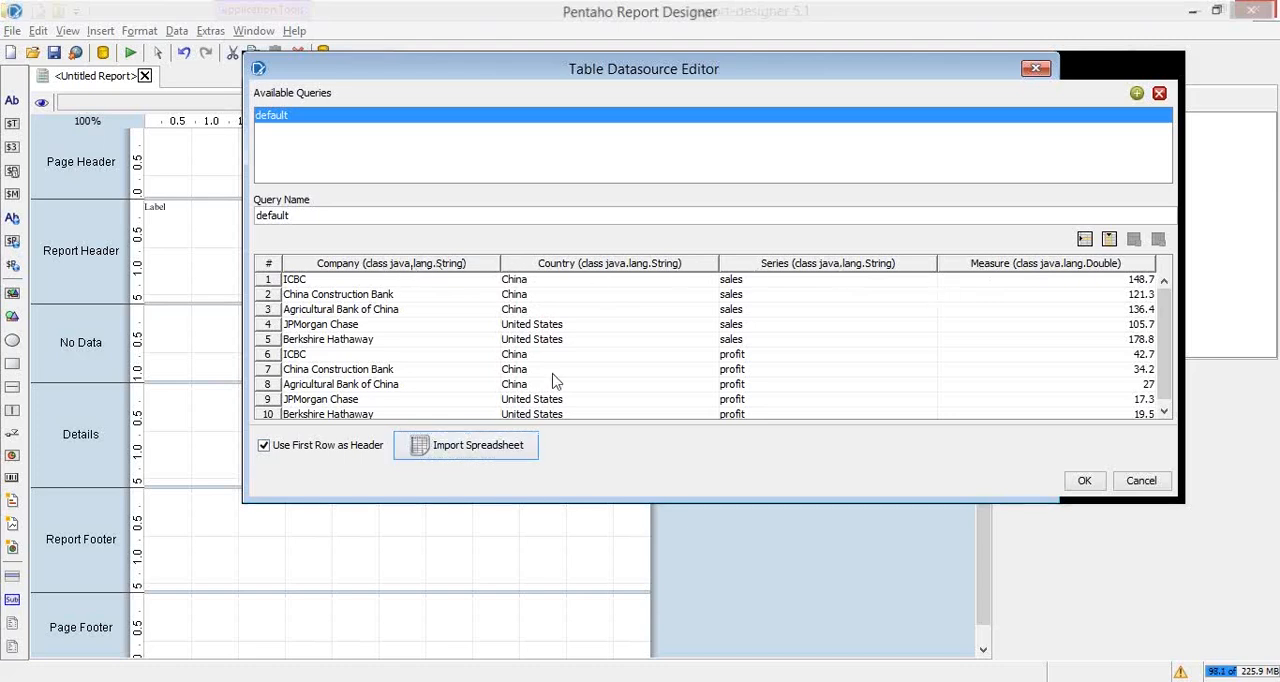
Step: Switch to Excel and examine the Country, Series and Measure headers on Sheet1
key(alt+Tab)
key(alt+Tab)
key(alt+Tab)
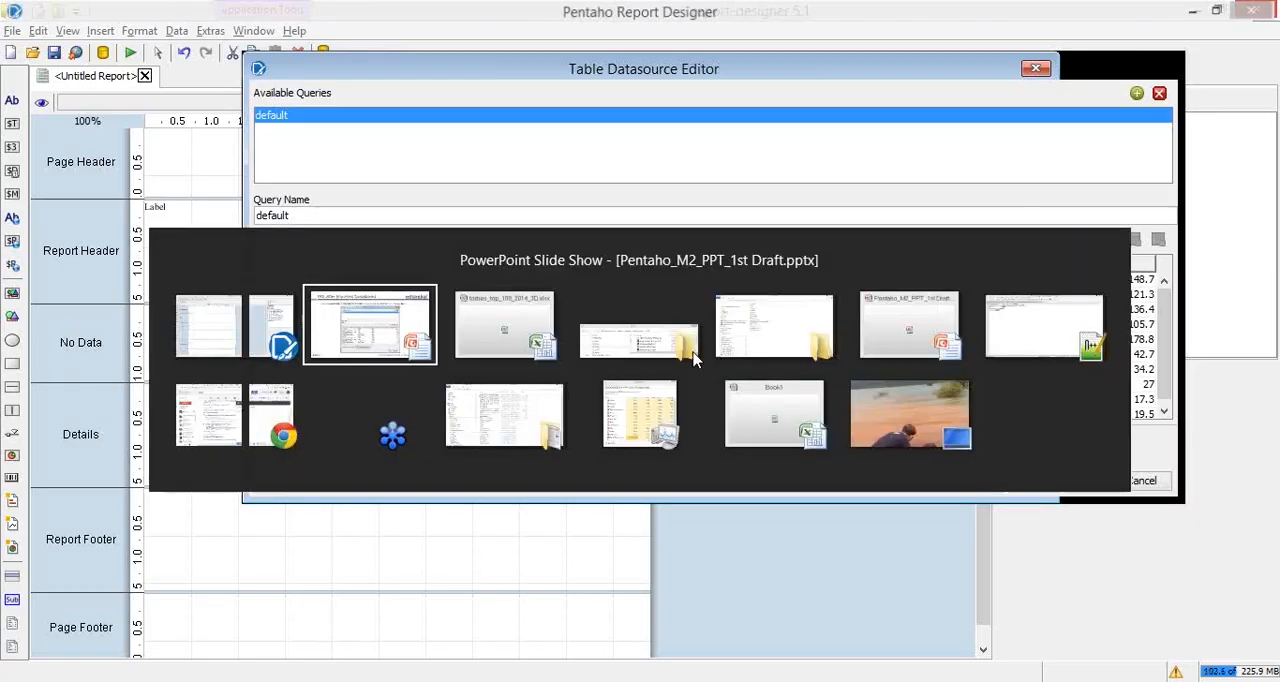
key(alt+Tab)
click(246, 197)
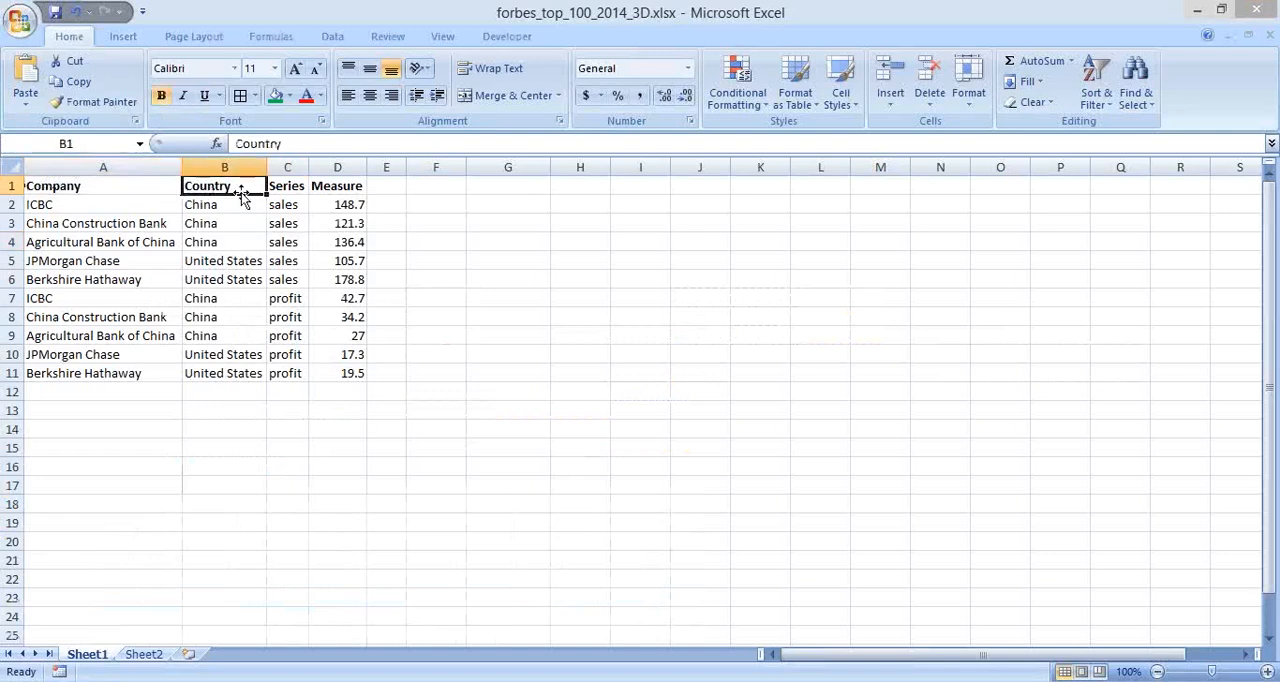
click(288, 196)
click(337, 186)
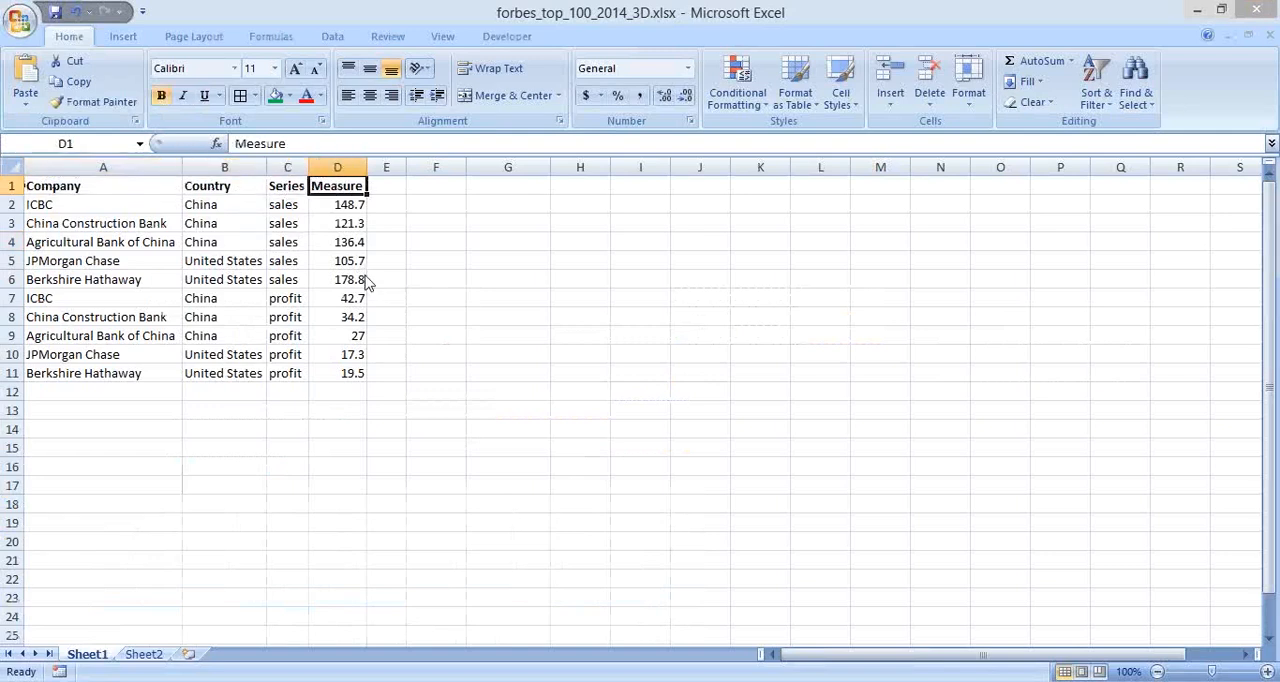
Step: Switch back to the Table Datasource Editor and review the first imported rows under the Company column
key(alt+Tab)
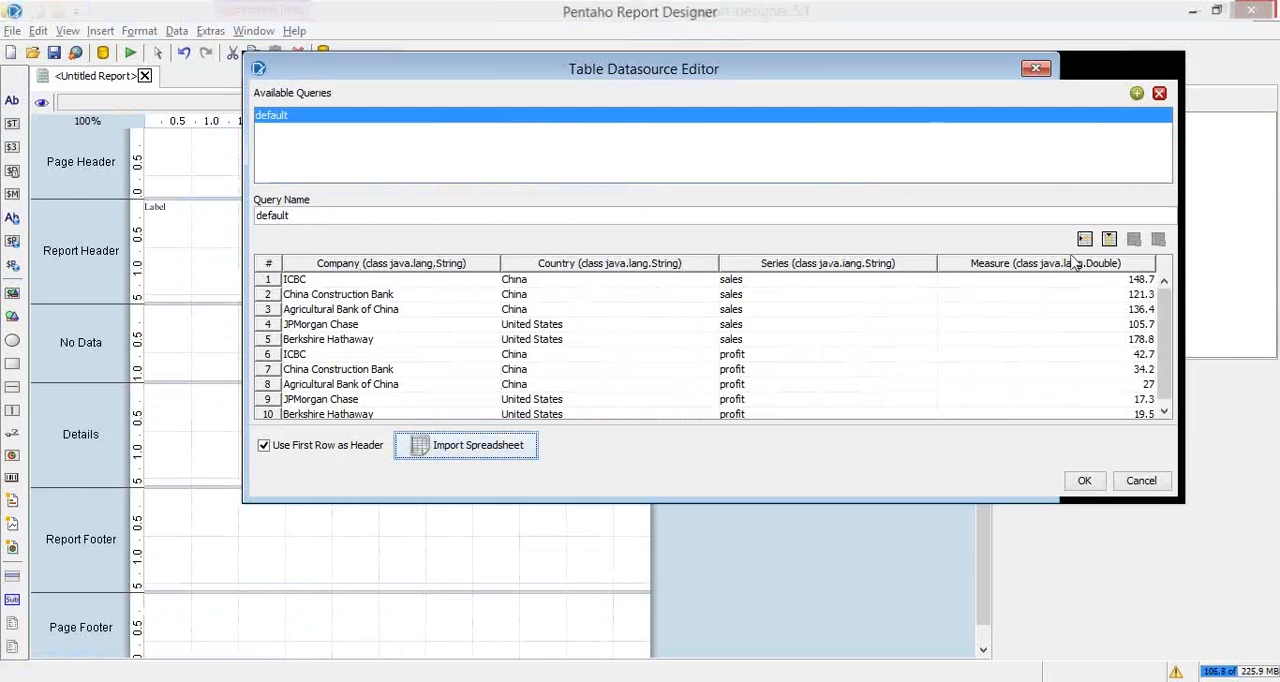
click(424, 294)
click(453, 279)
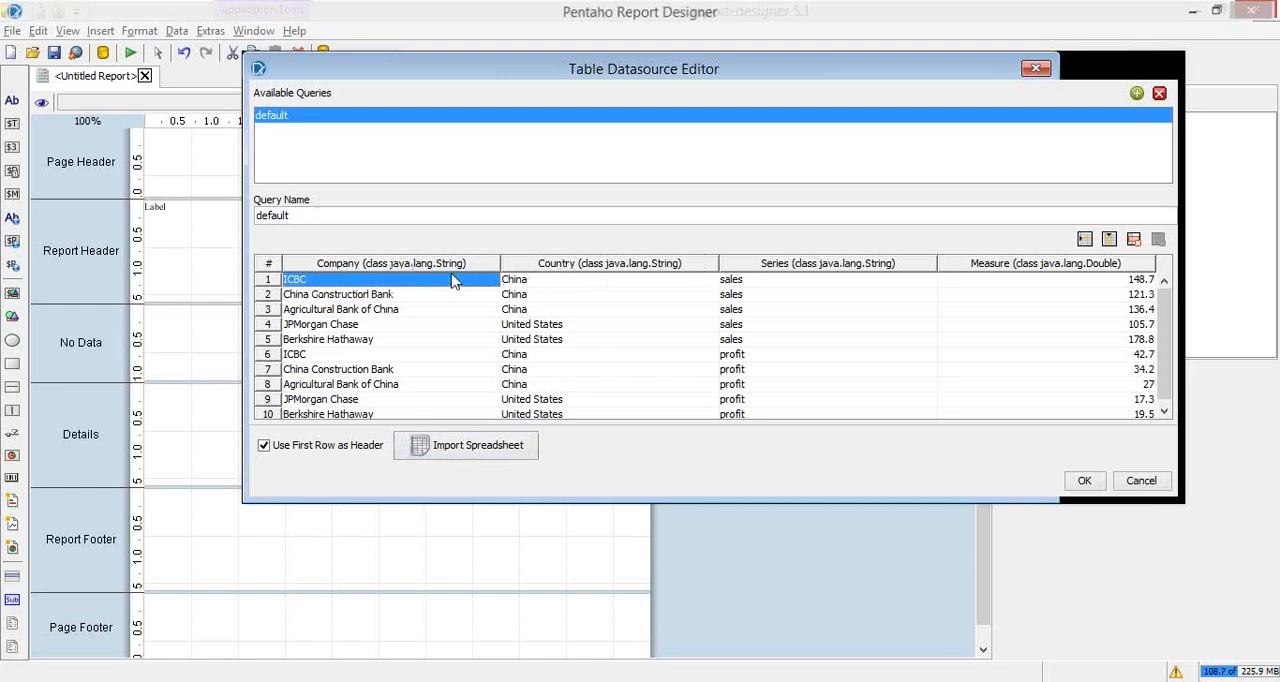
Step: Check the imported rows in the Table Datasource Editor from the first Measure value down to the last row
click(1098, 283)
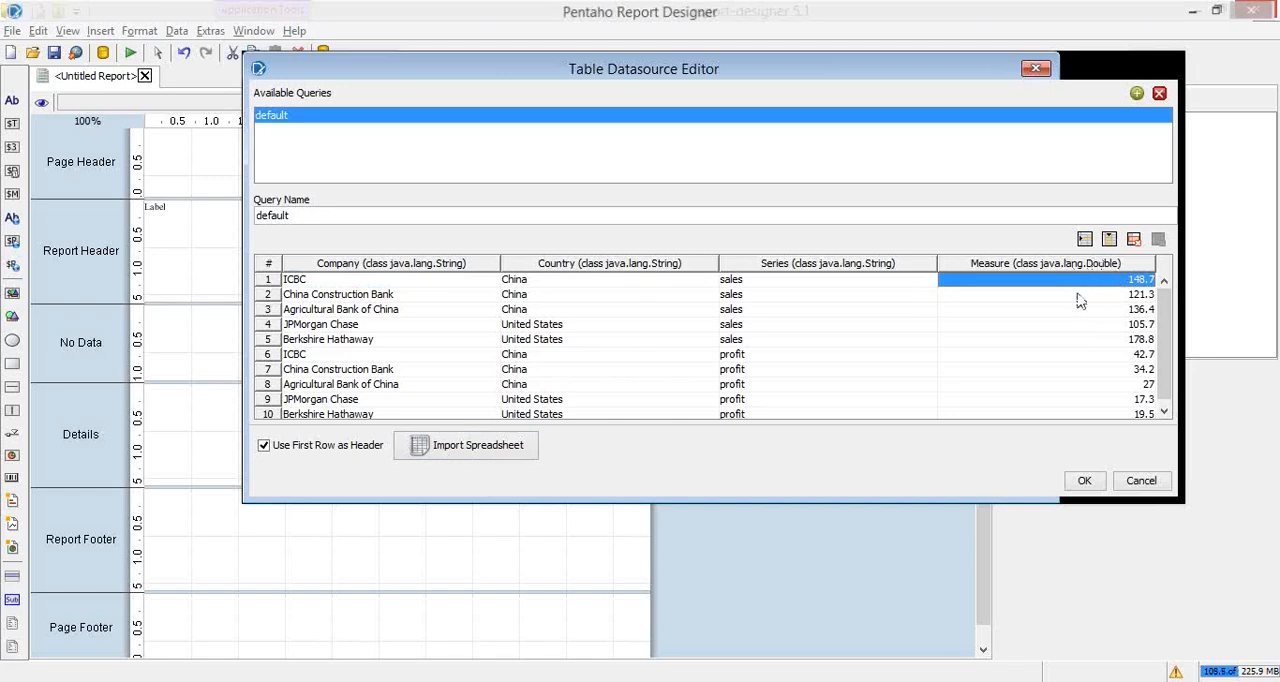
click(364, 296)
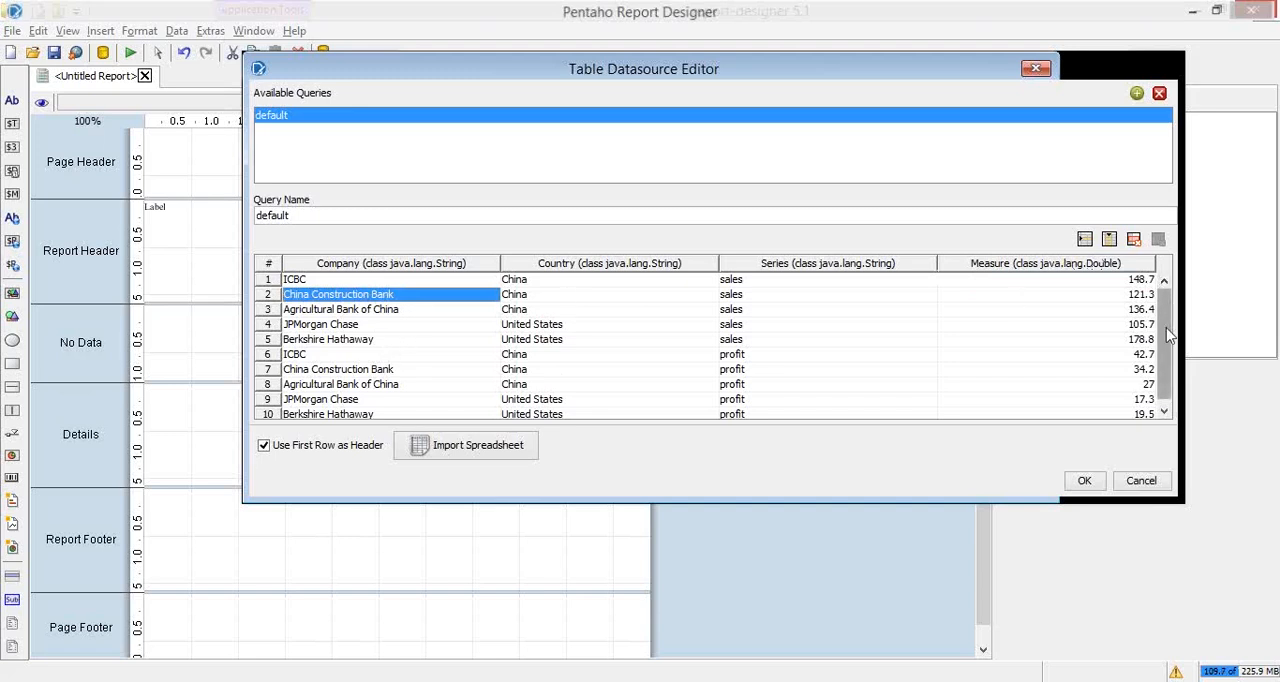
drag(1170, 330, 1172, 378)
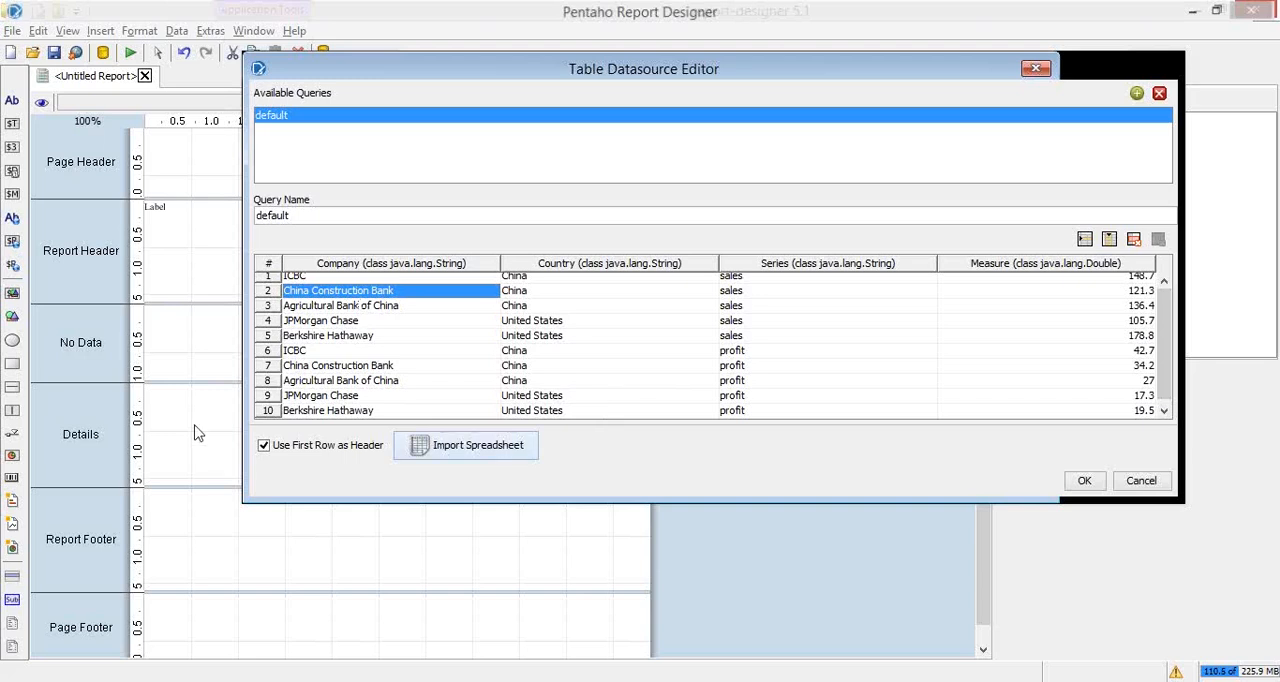
click(328, 412)
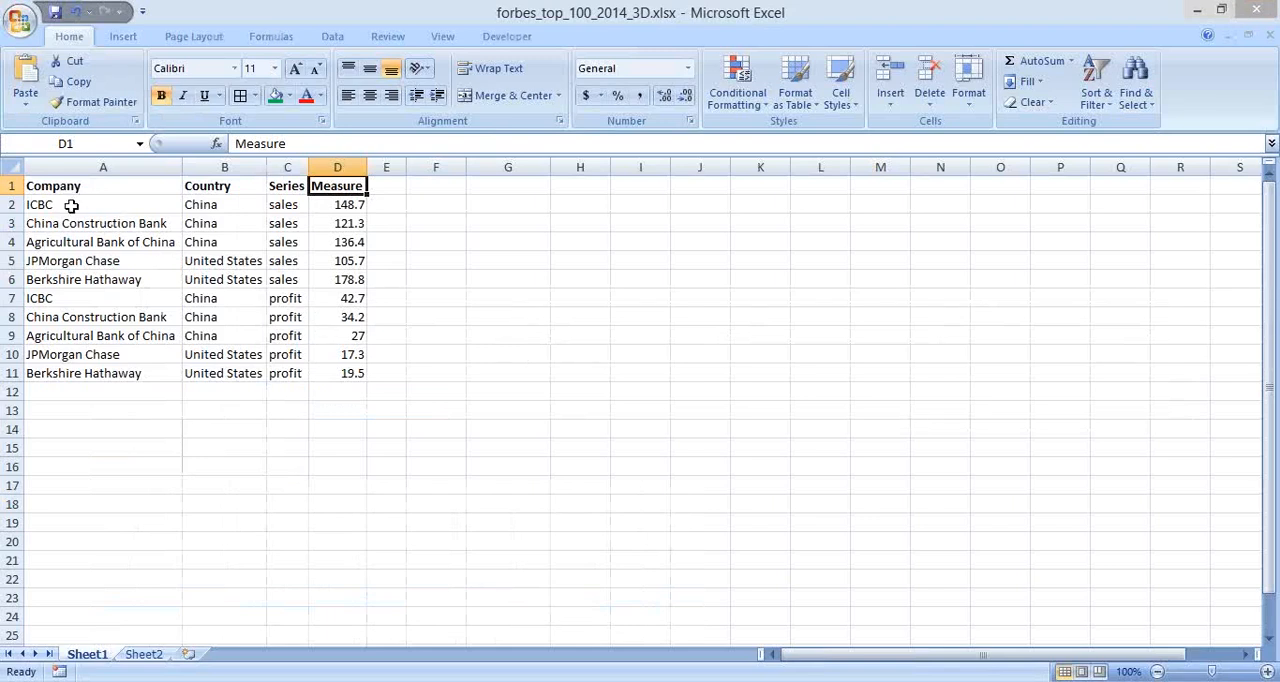
Step: Switch to Excel and examine the Company, Country, Series and Measure data in rows 2 to 11 of Sheet1
click(110, 203)
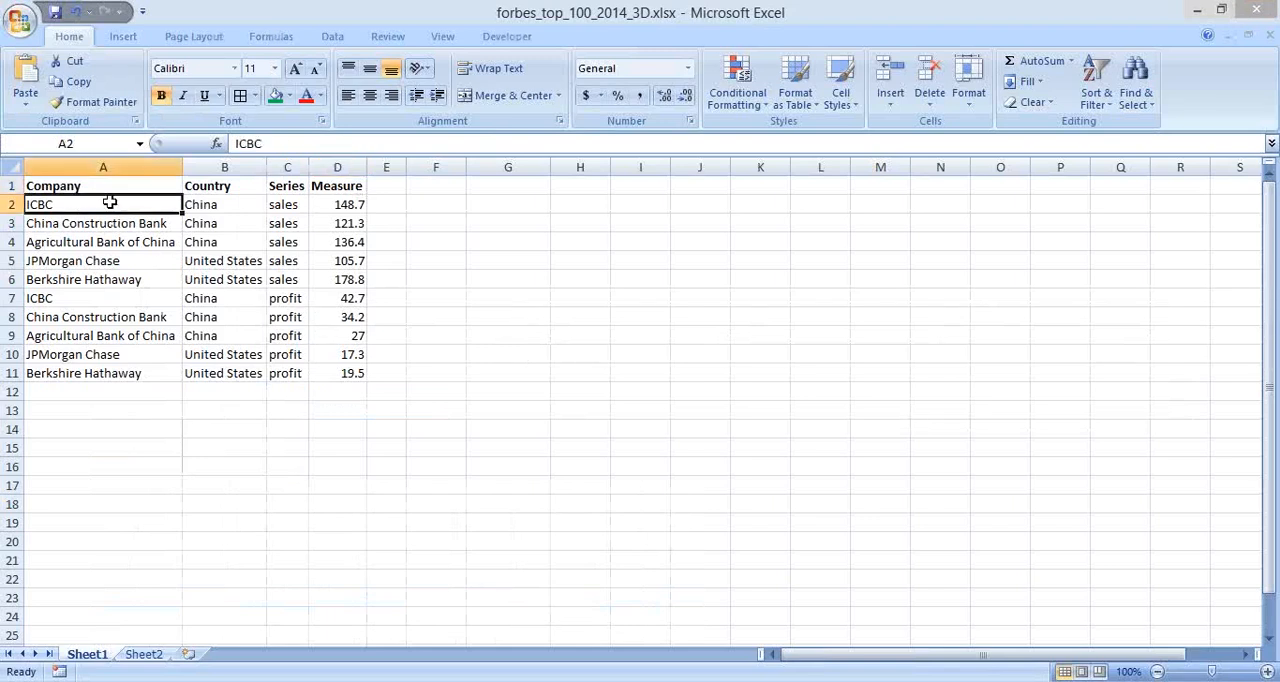
drag(110, 203, 358, 373)
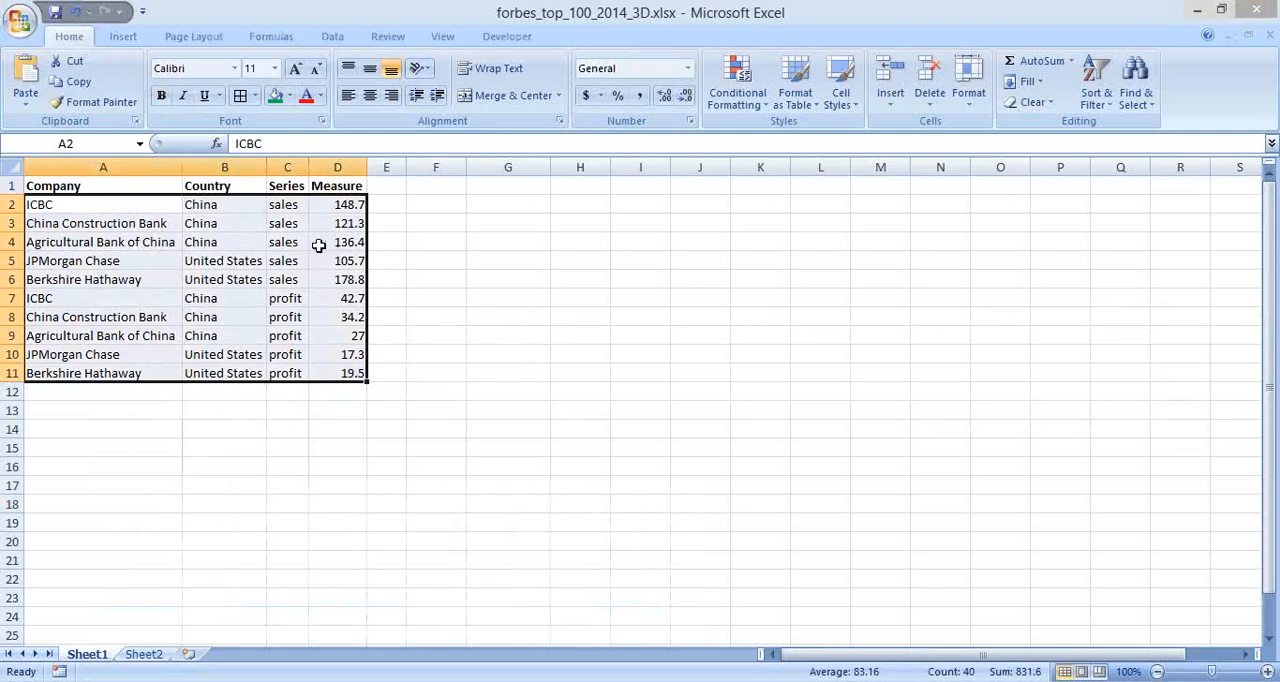
click(117, 205)
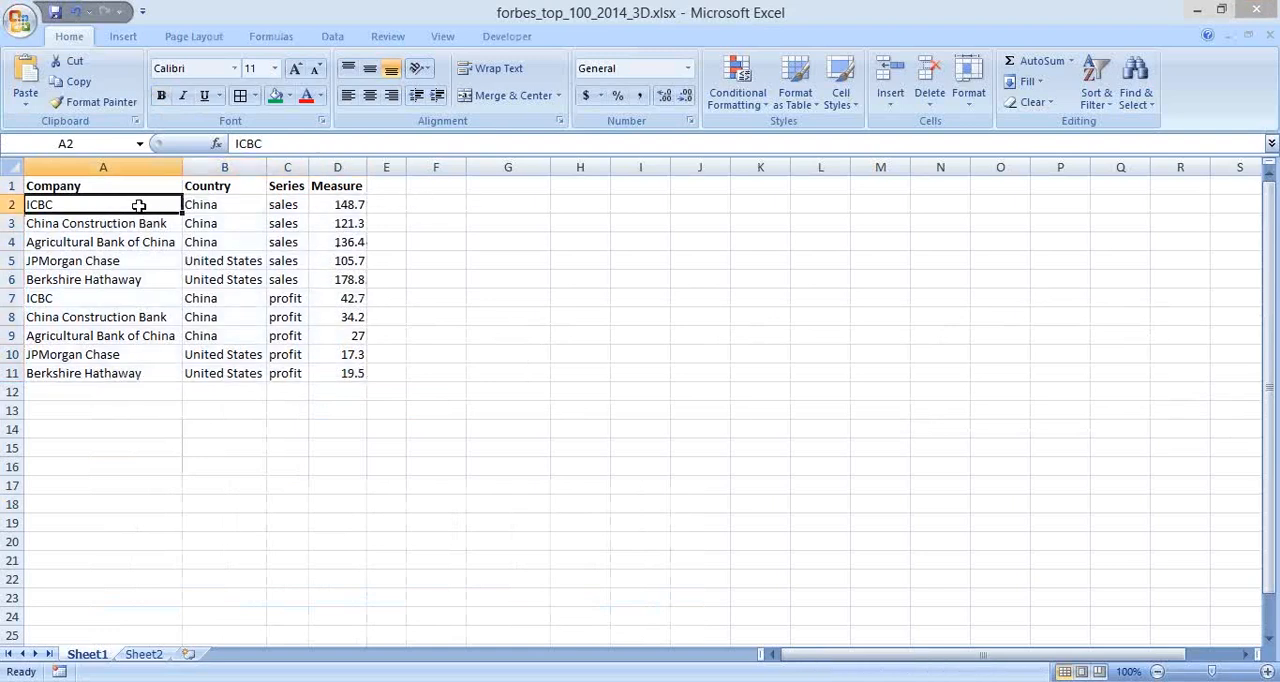
click(213, 209)
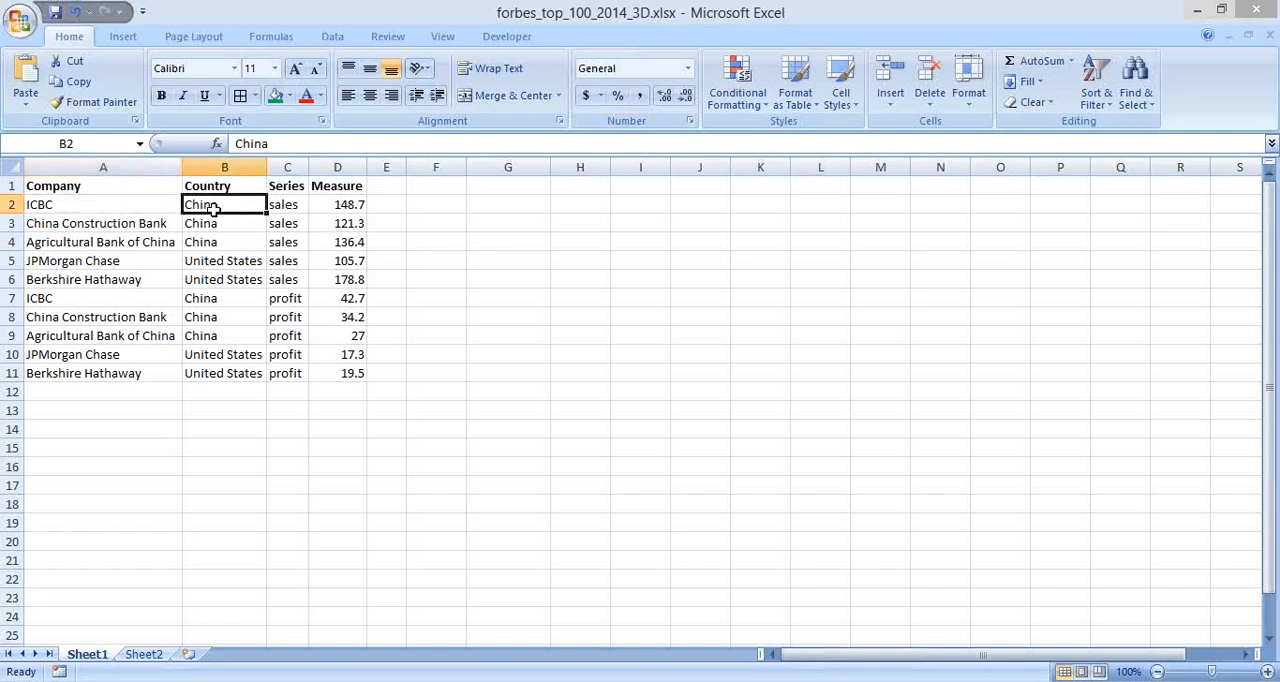
drag(175, 205, 352, 378)
drag(288, 208, 285, 373)
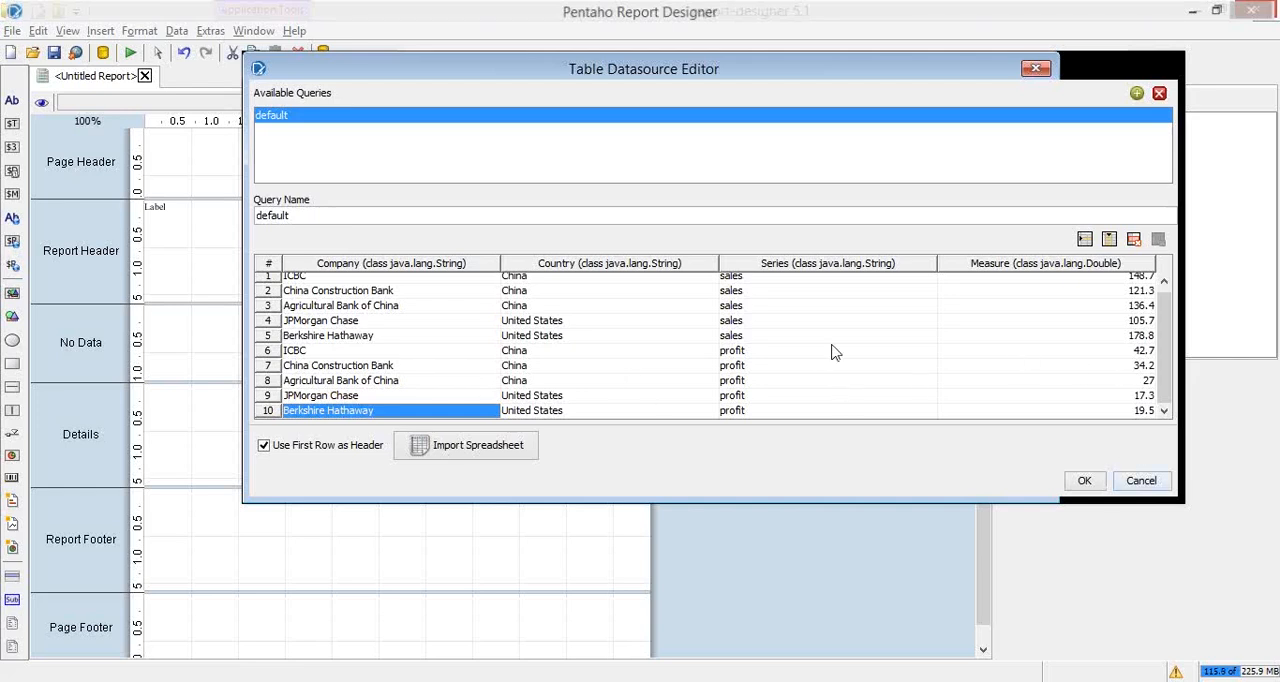
Step: Consult the "PRD: What's Next?" slide, return to Pentaho Report Designer and accept the Table data source with its default query
key(alt+Tab)
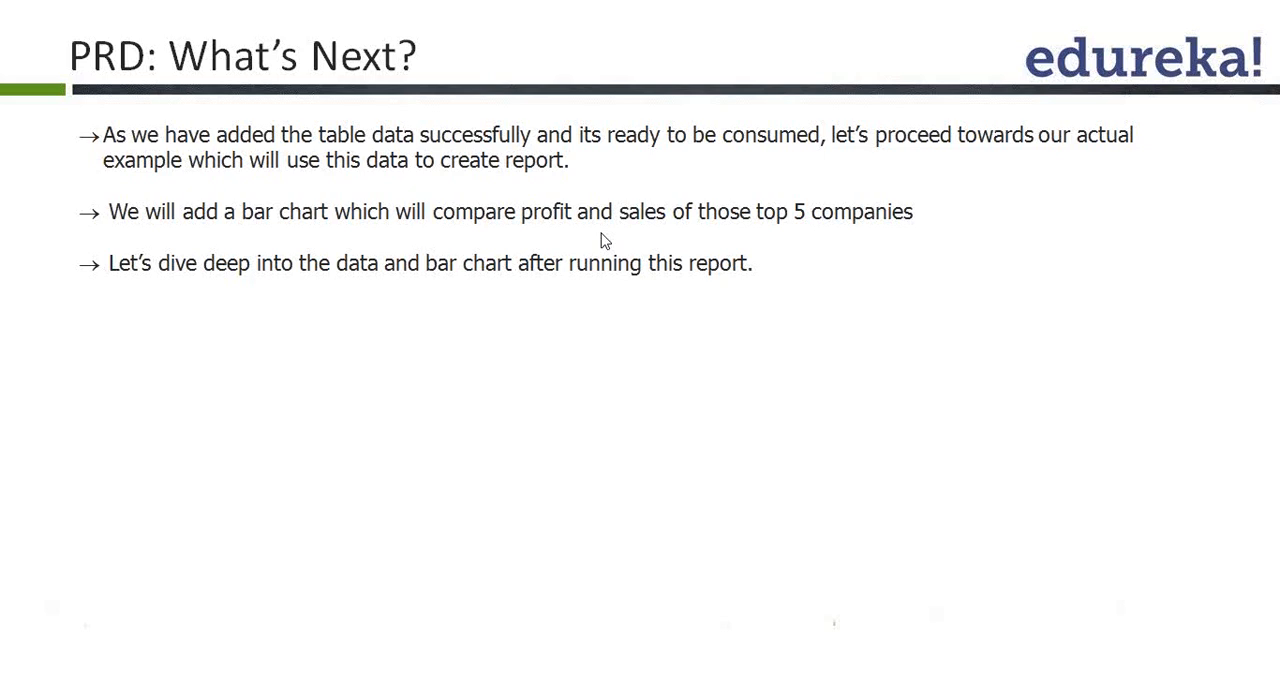
key(alt+Tab)
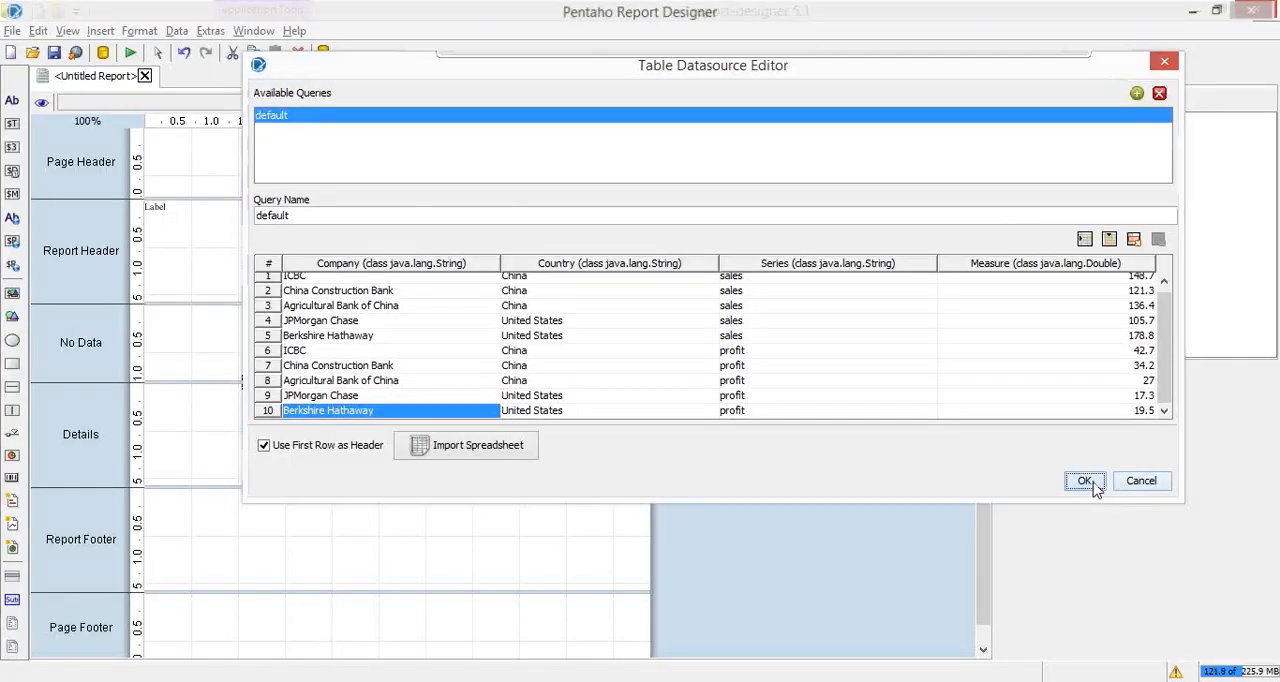
click(1085, 481)
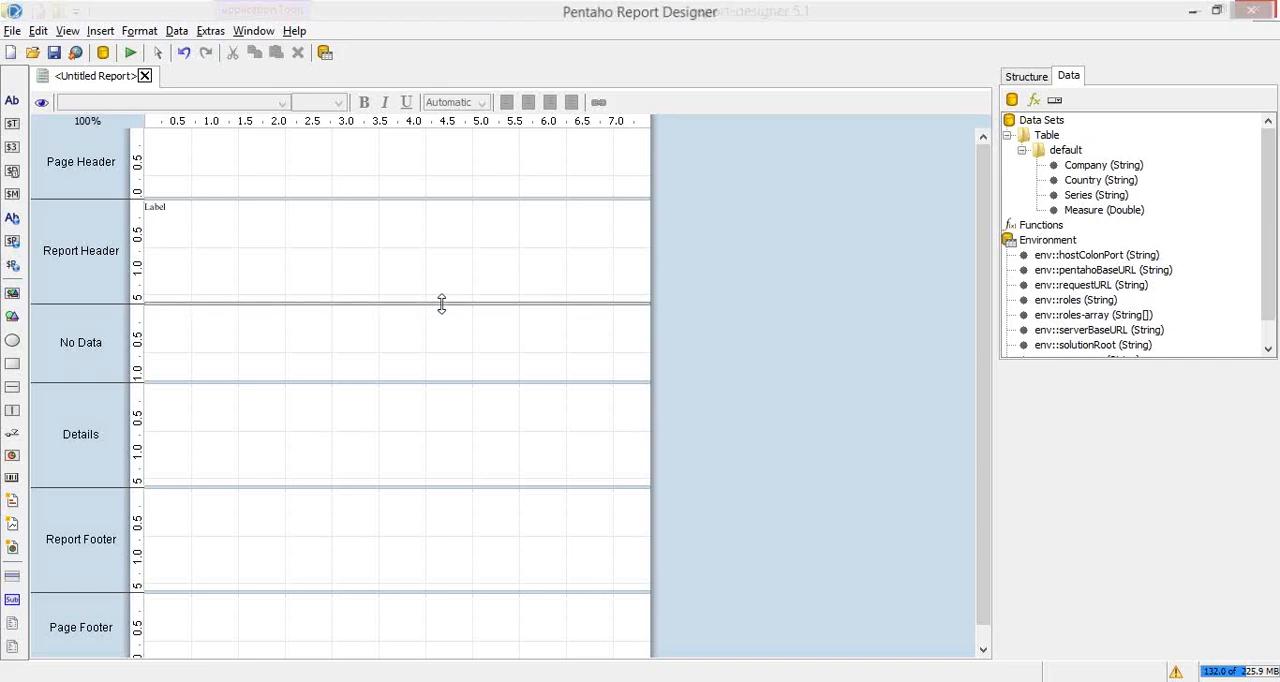
Step: Enlarge the Report Header band to about 4.5 inches and shrink the Page Header, No Data, Details, Report Footer and Page Footer to thin strips
drag(441, 303, 431, 475)
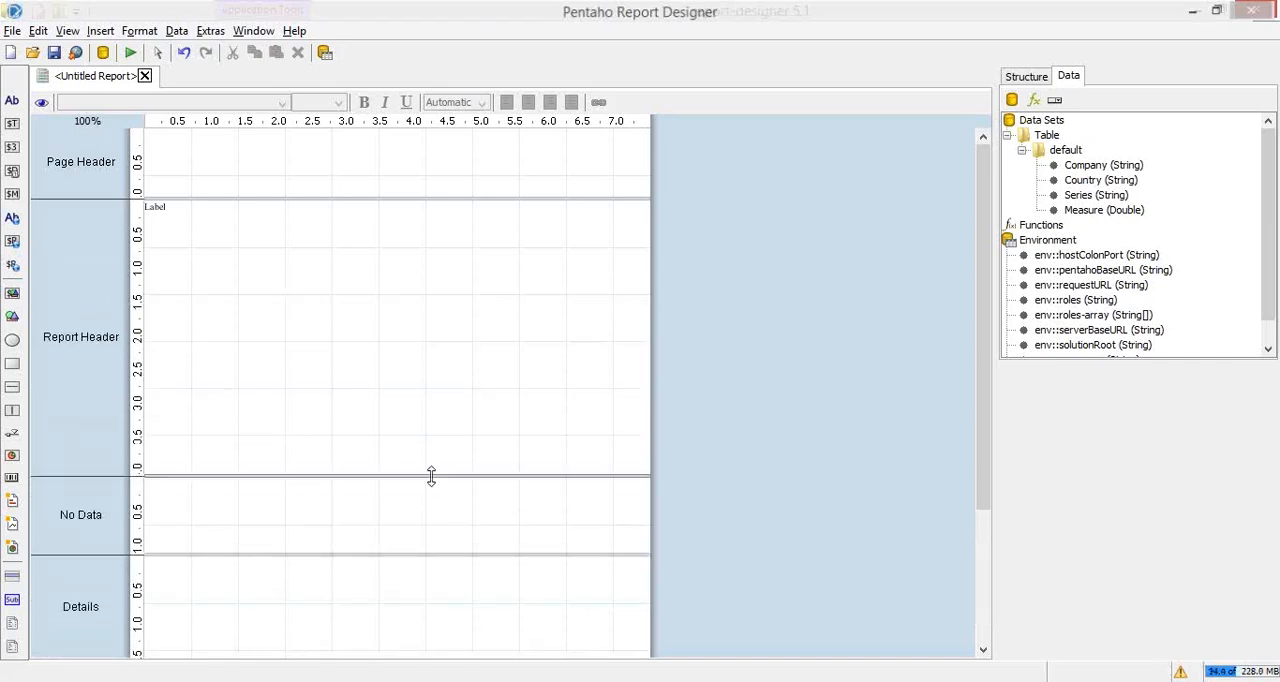
drag(409, 551, 430, 494)
drag(354, 600, 357, 505)
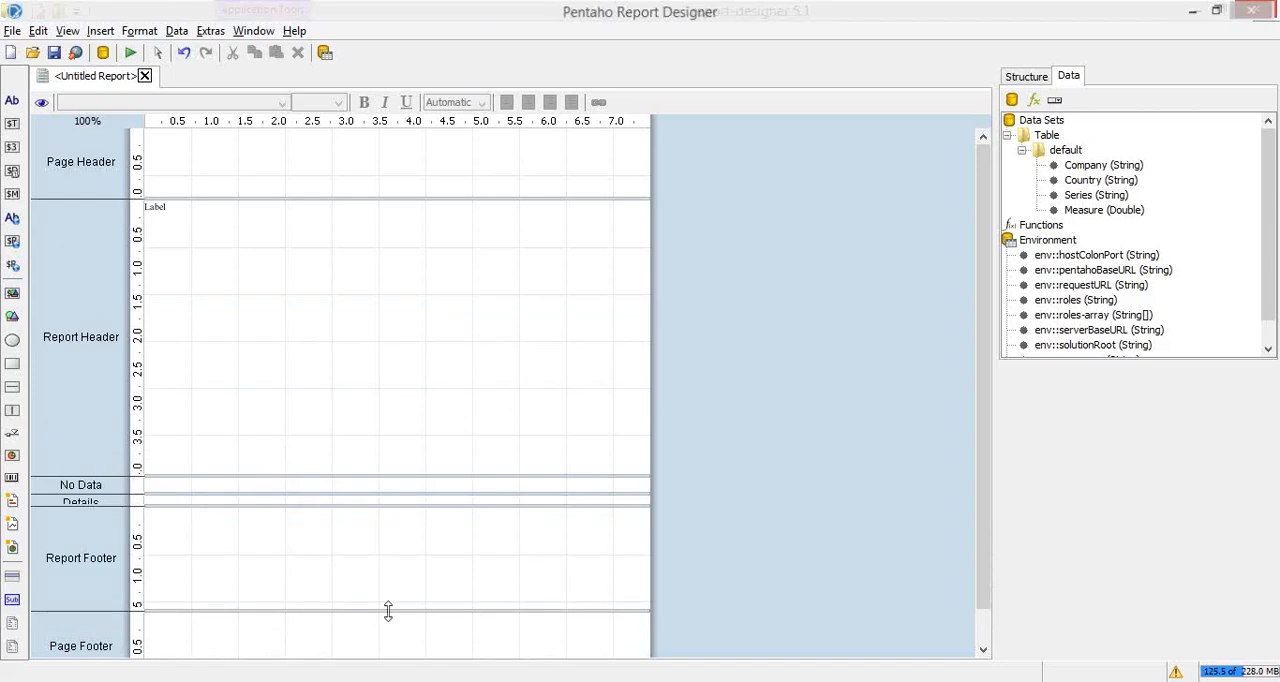
drag(391, 610, 403, 522)
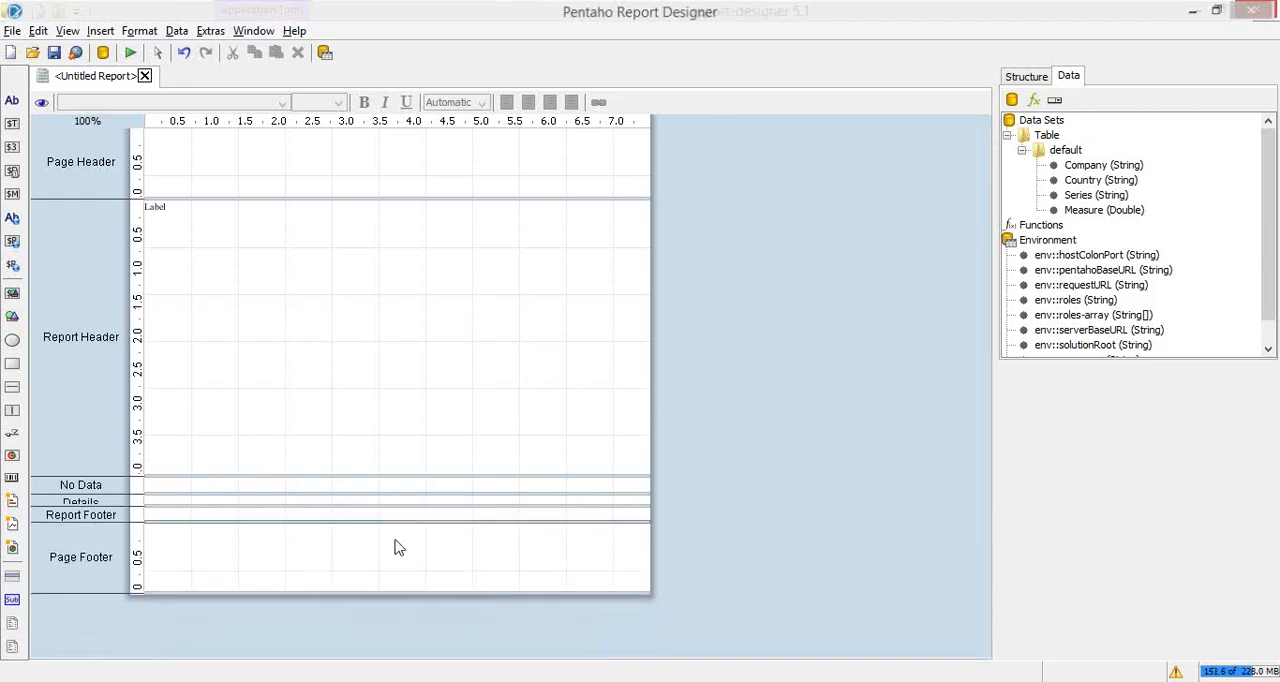
drag(363, 591, 379, 537)
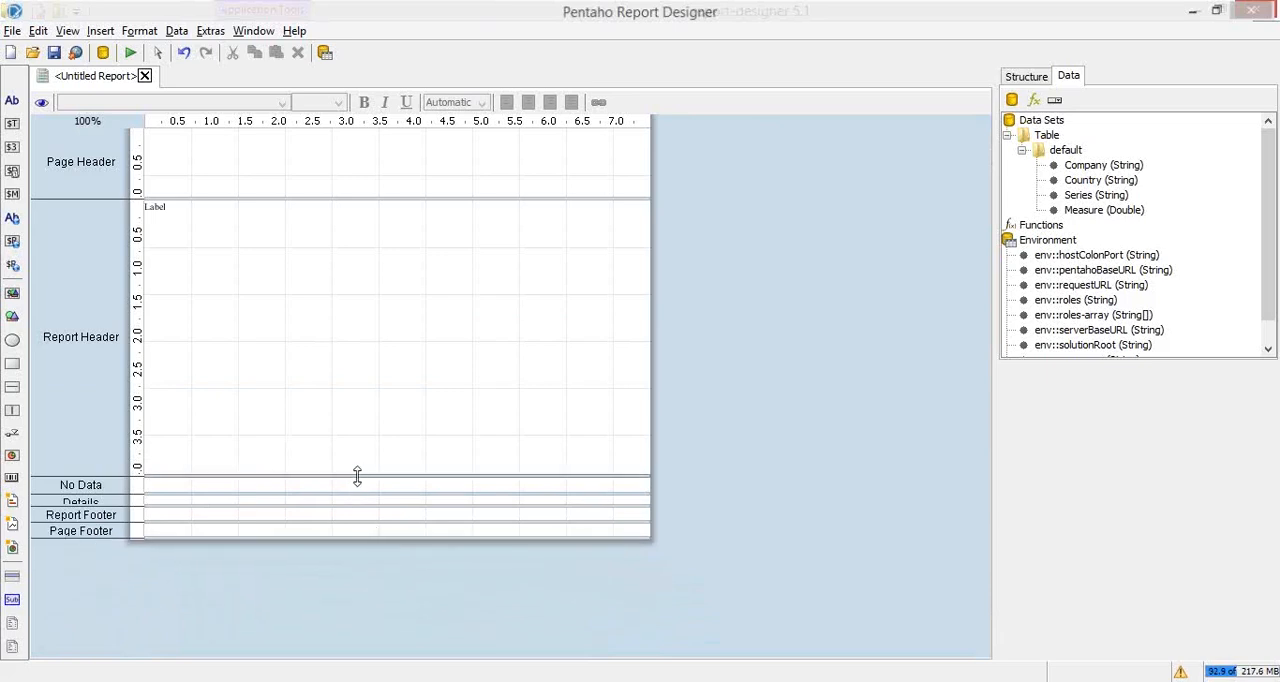
drag(354, 477, 352, 503)
drag(399, 200, 408, 141)
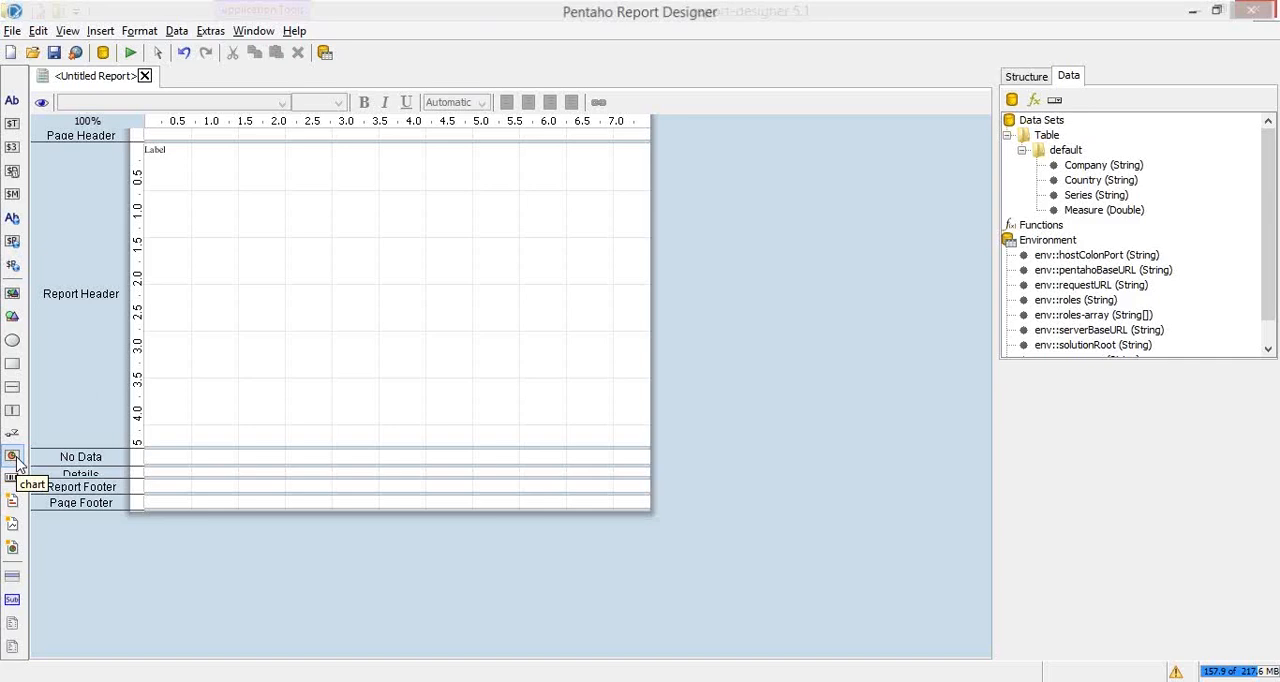
Step: Place a bar chart in the middle of the Report Header band and set its chart-title to "Top 5 Global Companies"
drag(12, 457, 265, 220)
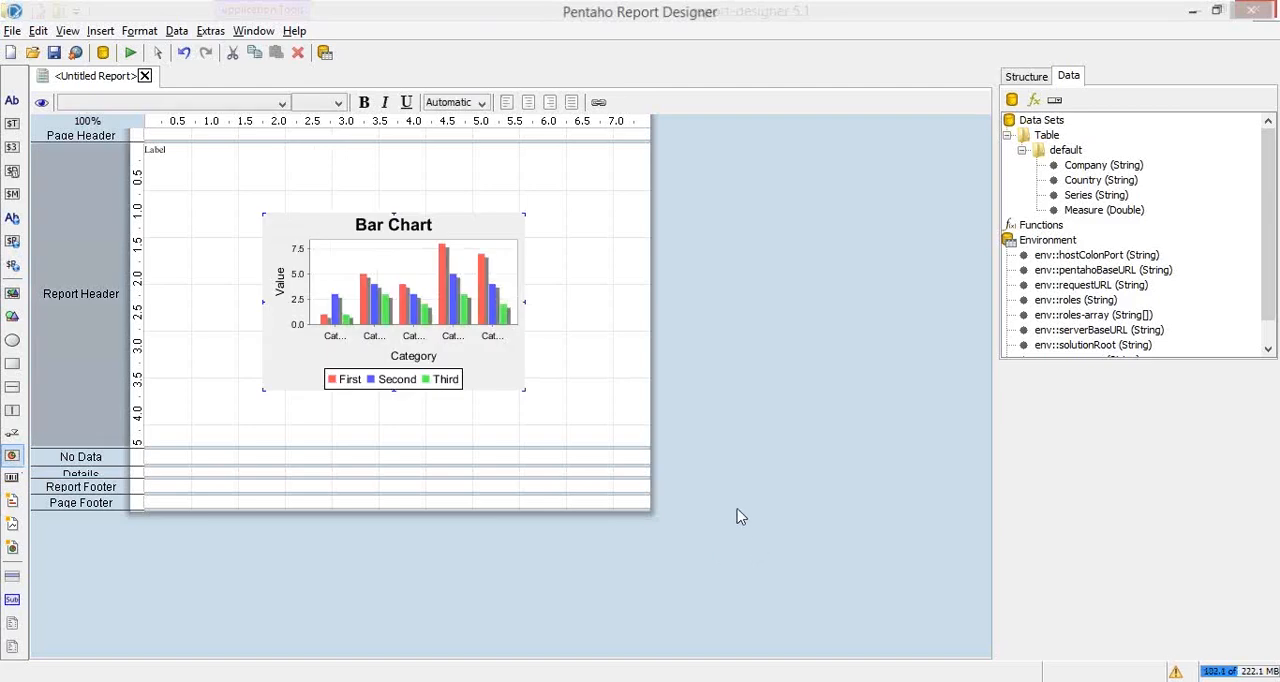
double_click(443, 290)
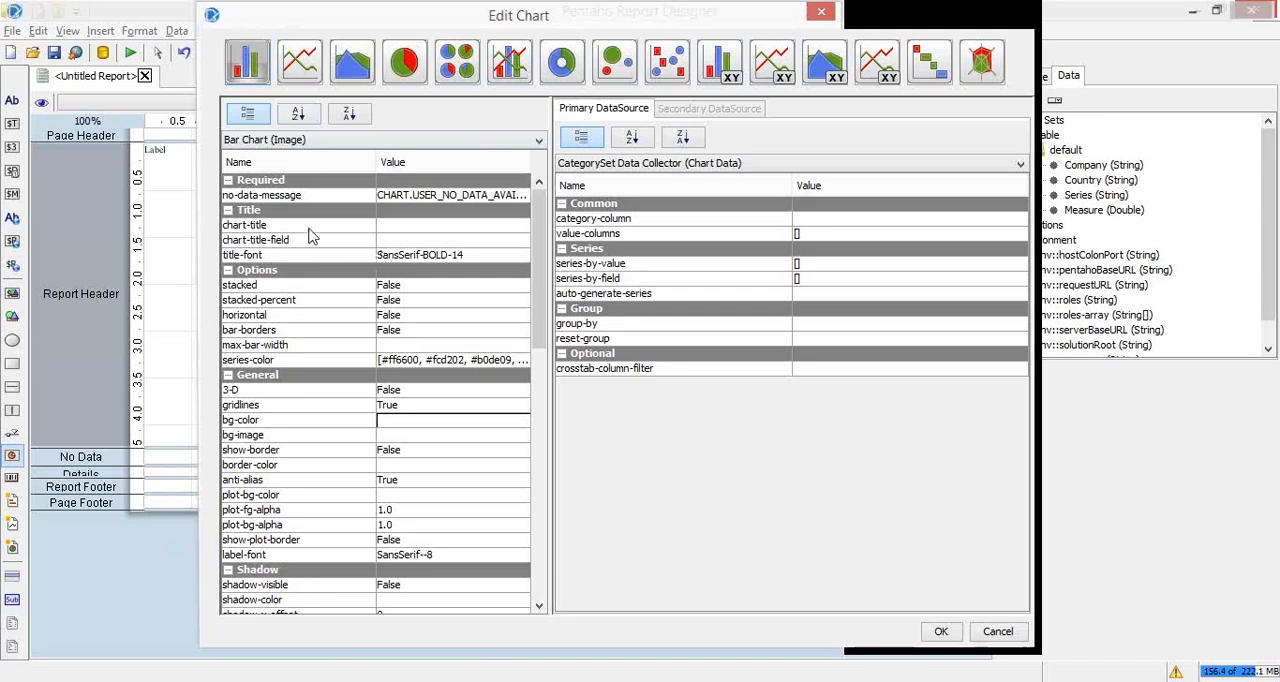
click(449, 228)
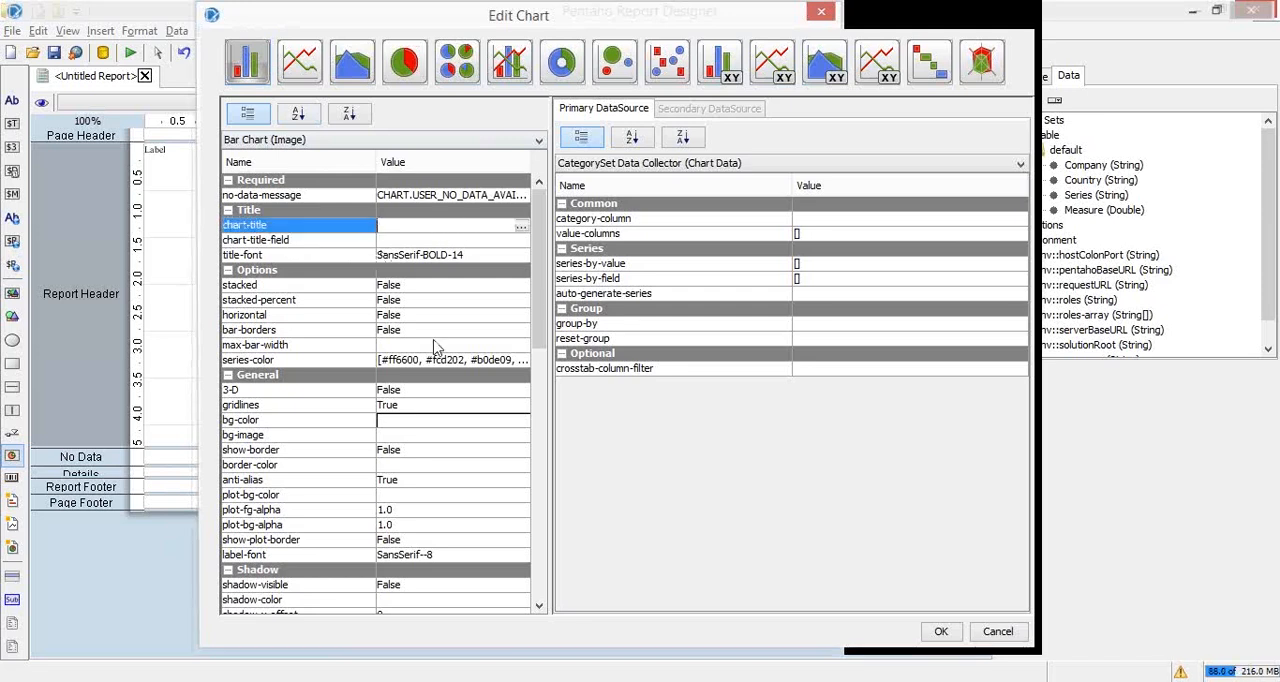
text(Top 5)
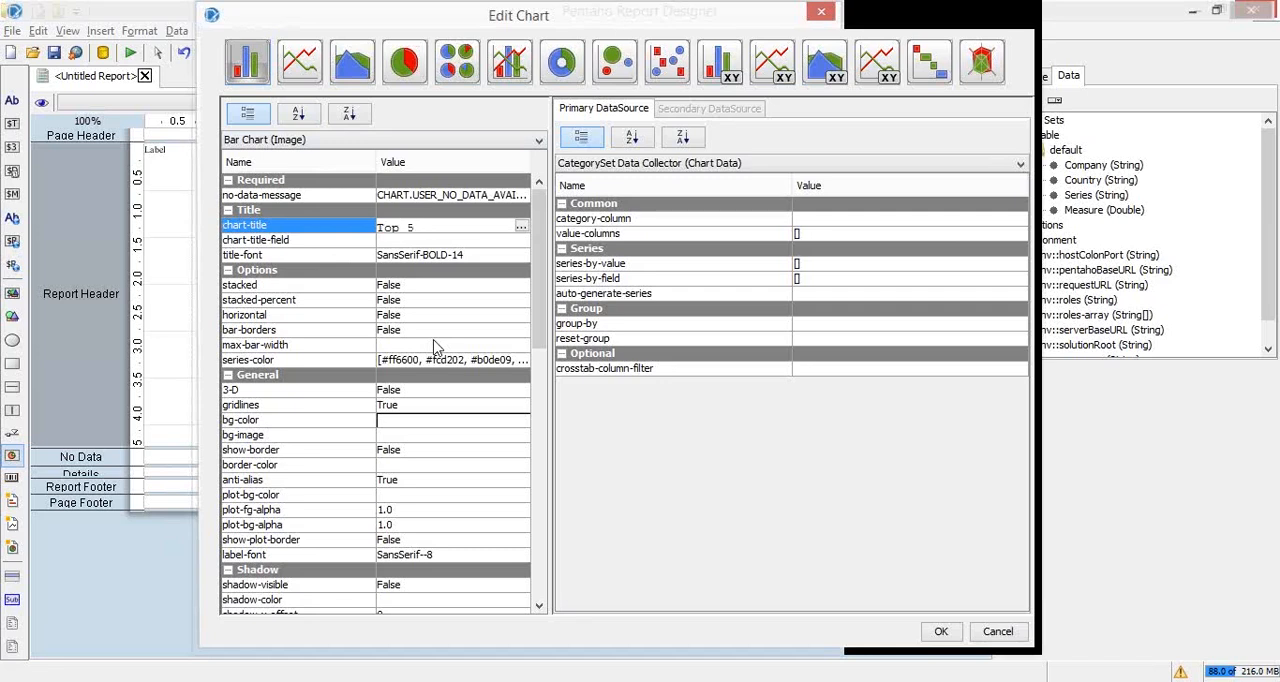
text( Global Compa)
click(390, 241)
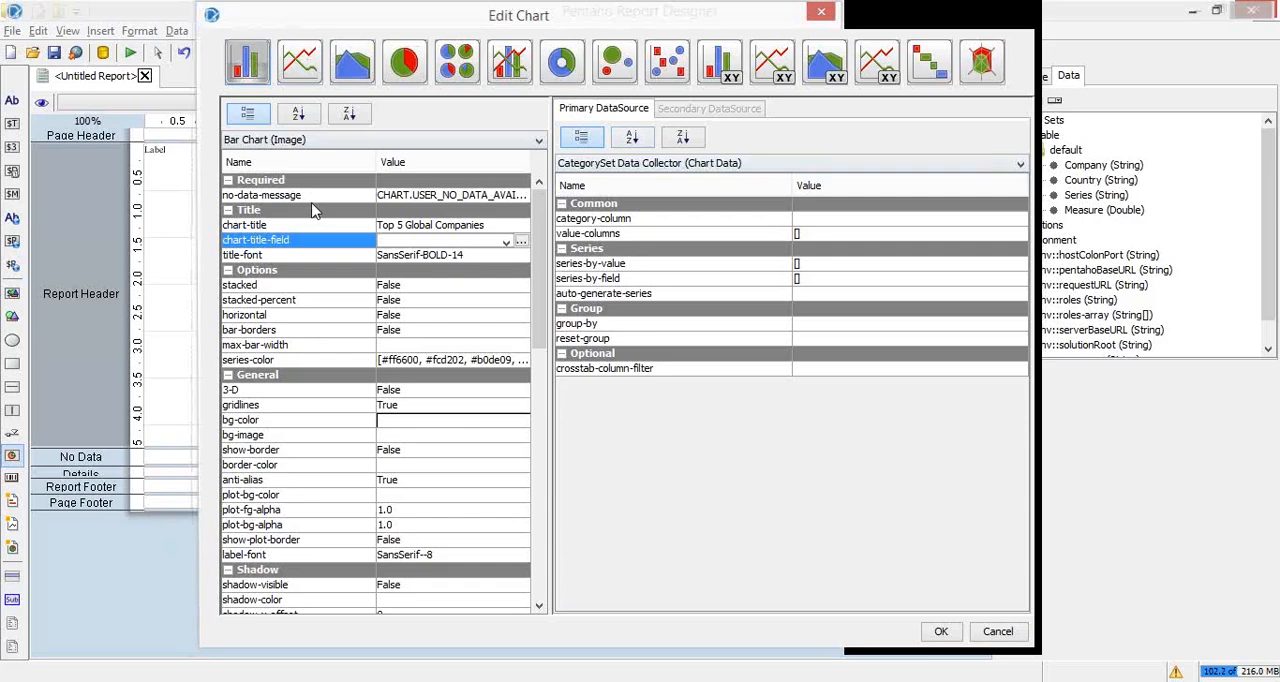
Step: Switch to the PowerPoint slide show of Pentaho_M2_PPT_1st Draft.pptx
key(alt+Tab)
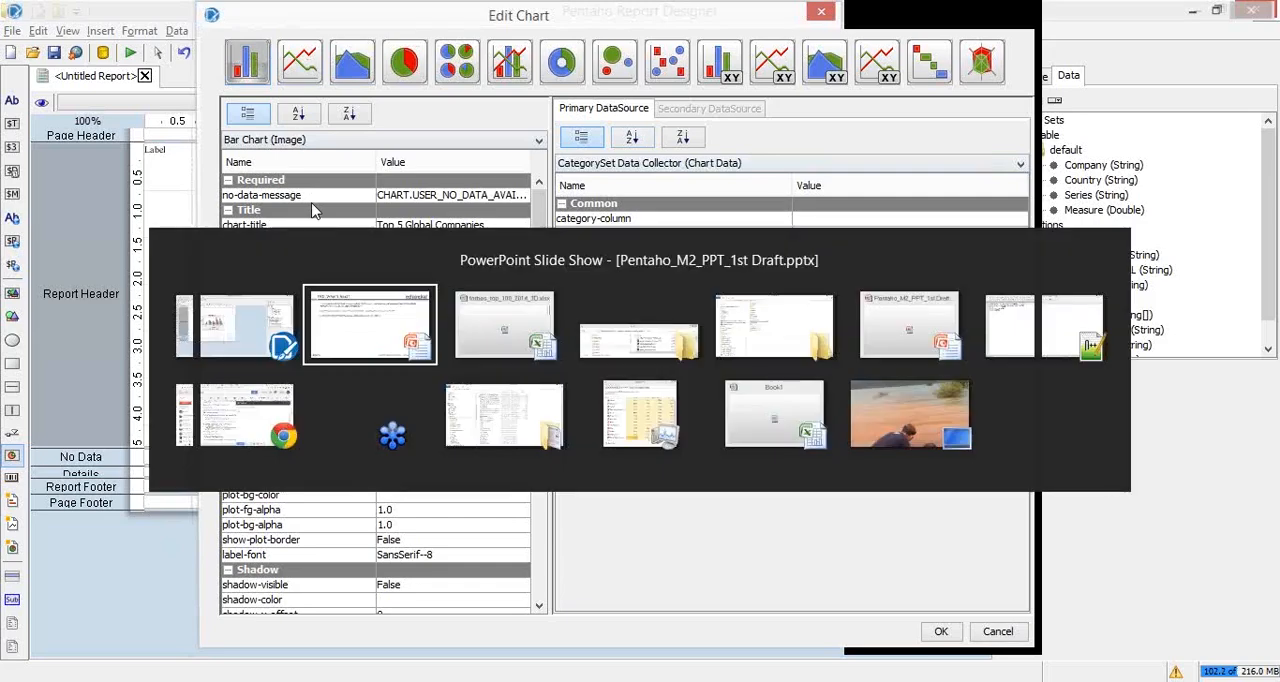
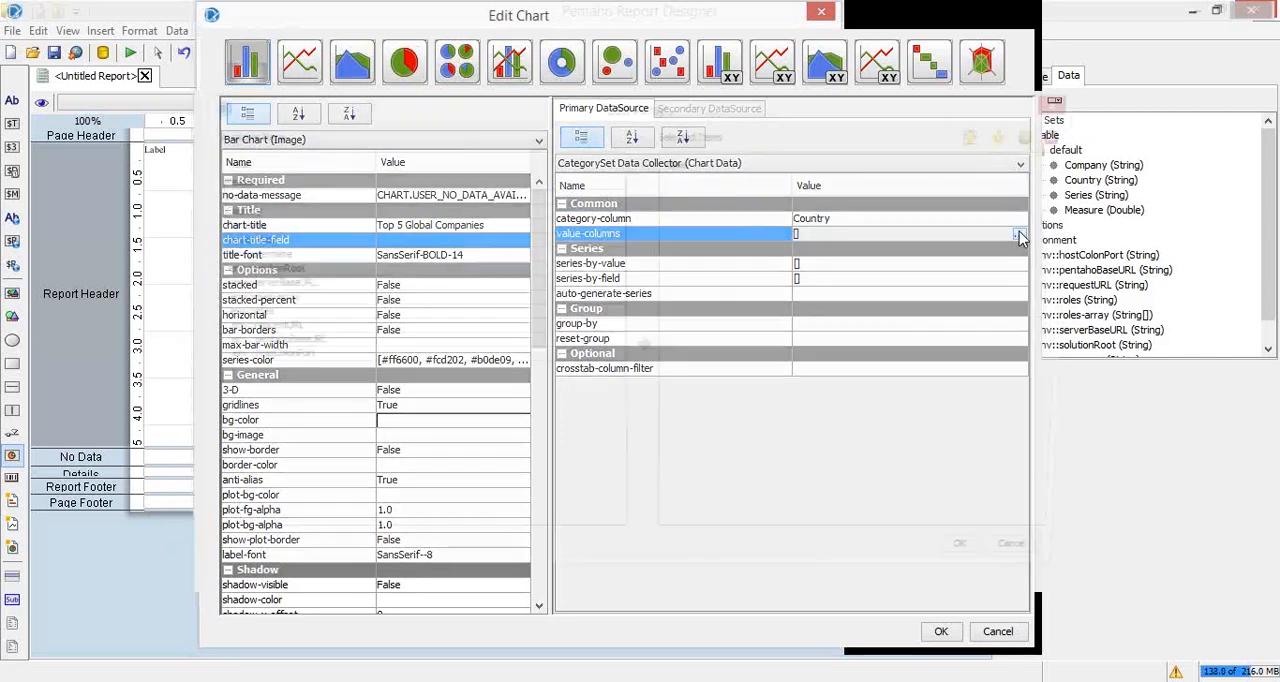
Step: Set the value-columns property of the chart's primary data source to the Measure field
click(1068, 101)
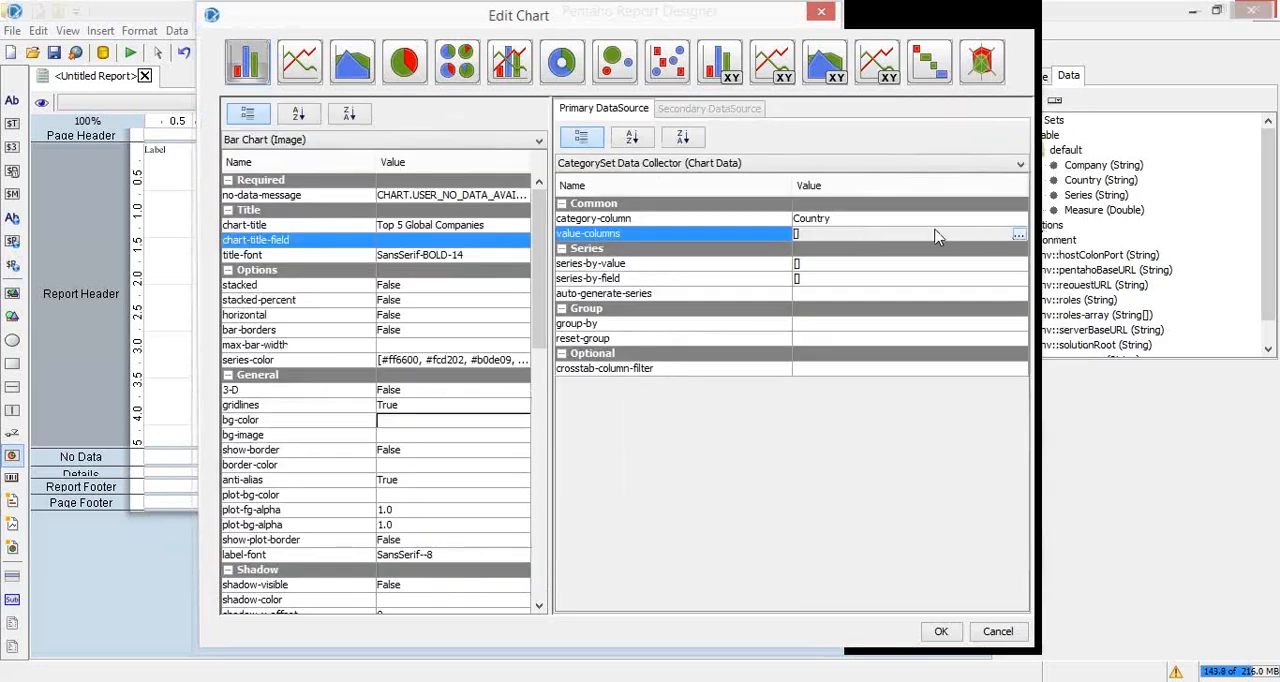
click(1017, 235)
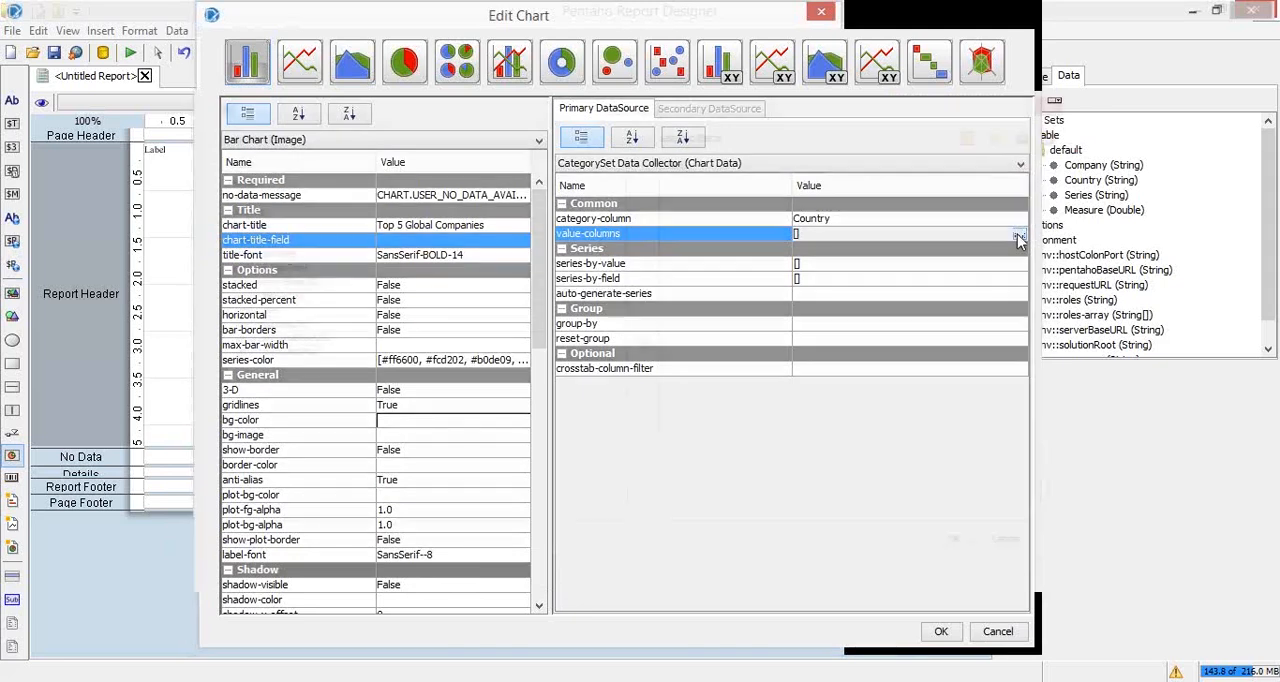
click(232, 184)
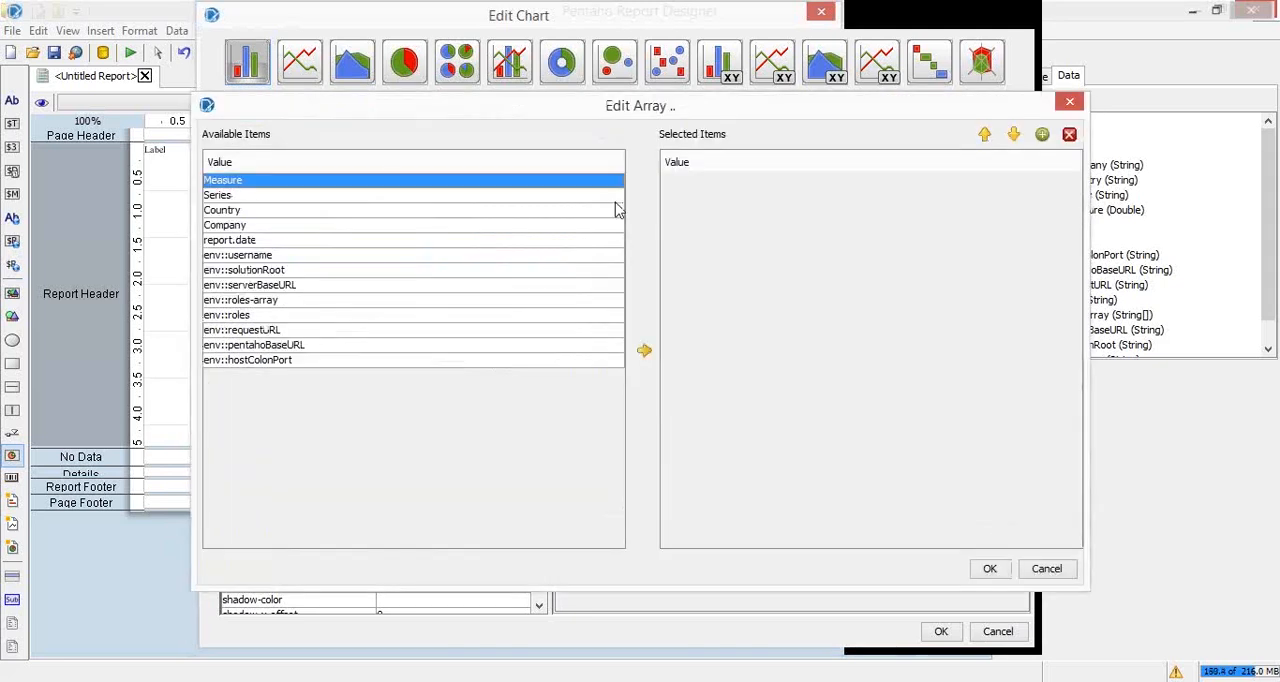
click(645, 352)
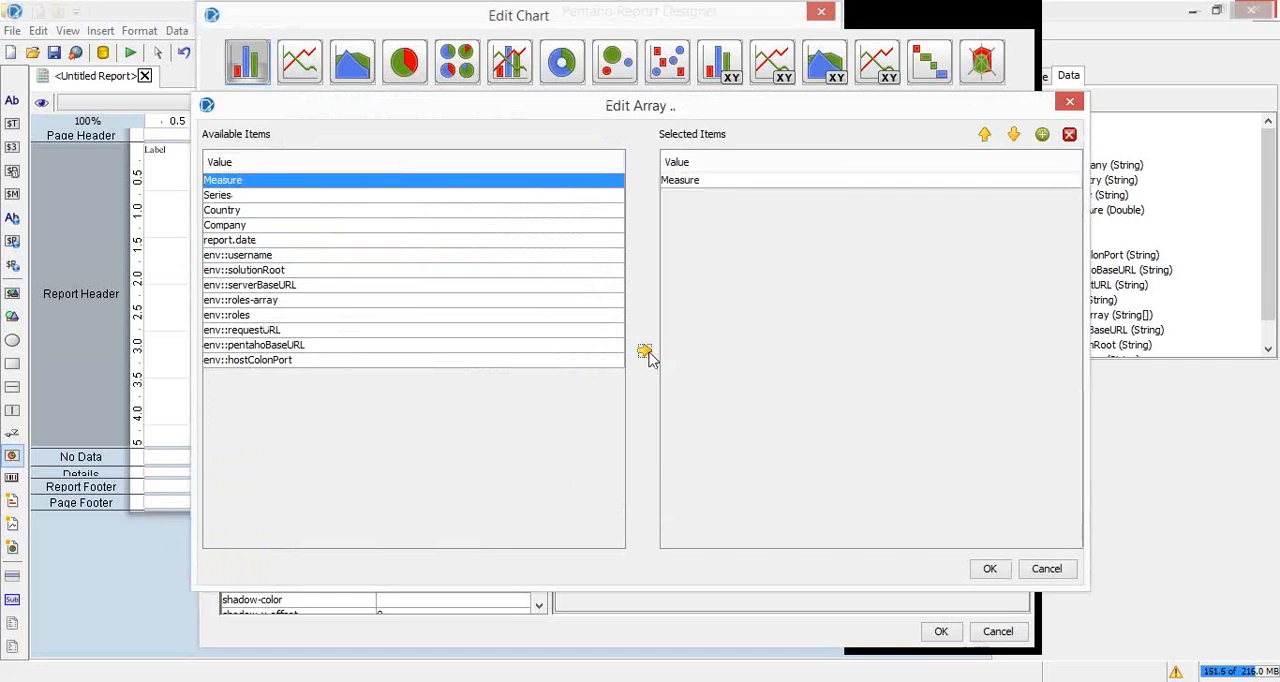
click(985, 569)
Step: Set the chart's series-by-field property to the Series field, keeping only one Series entry in the selected items
click(850, 284)
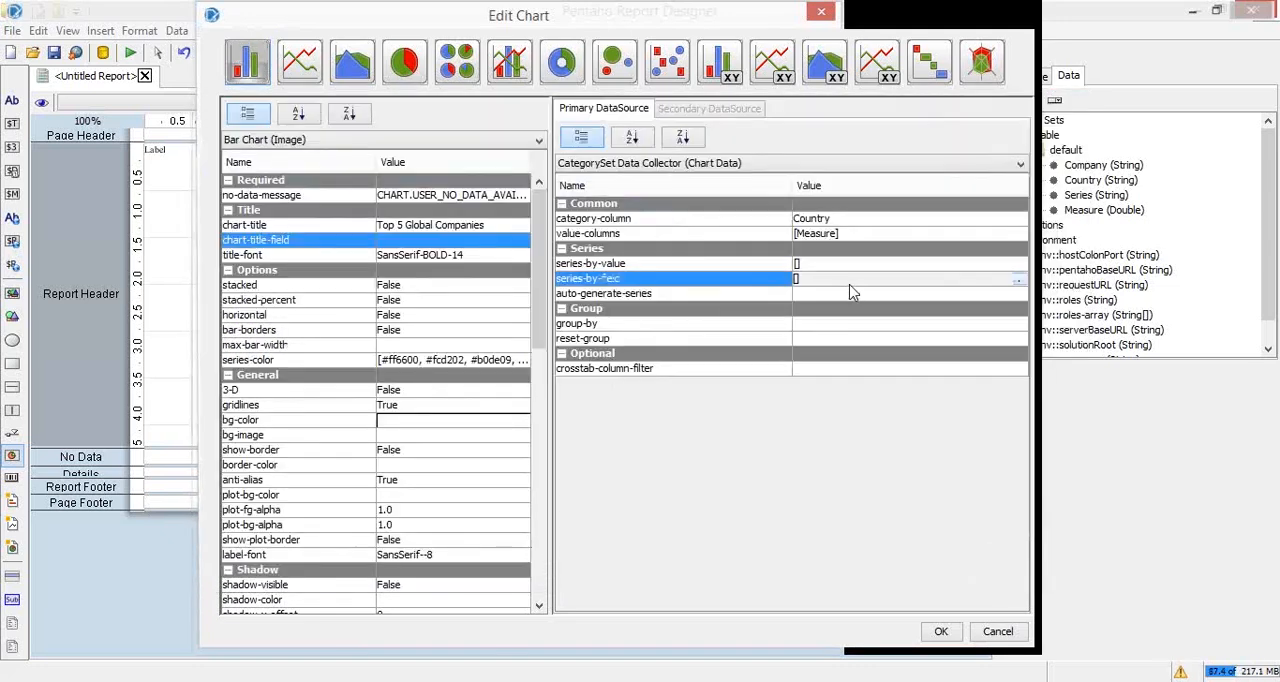
click(1018, 281)
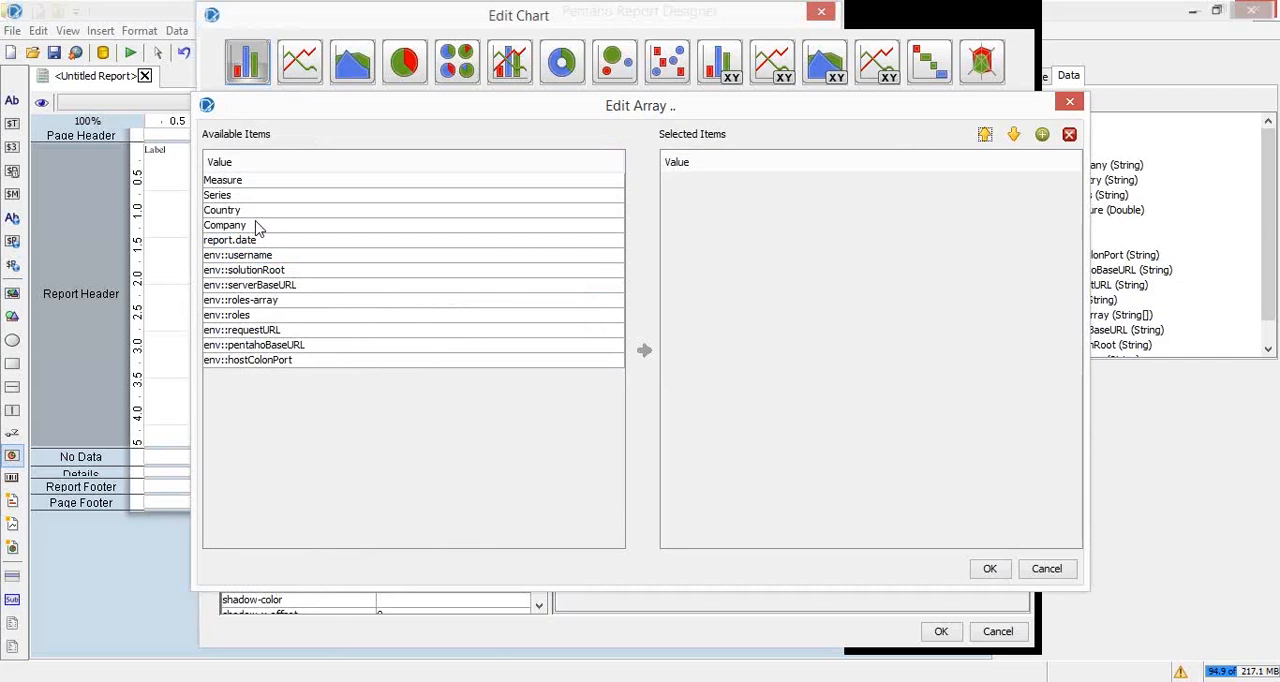
click(247, 195)
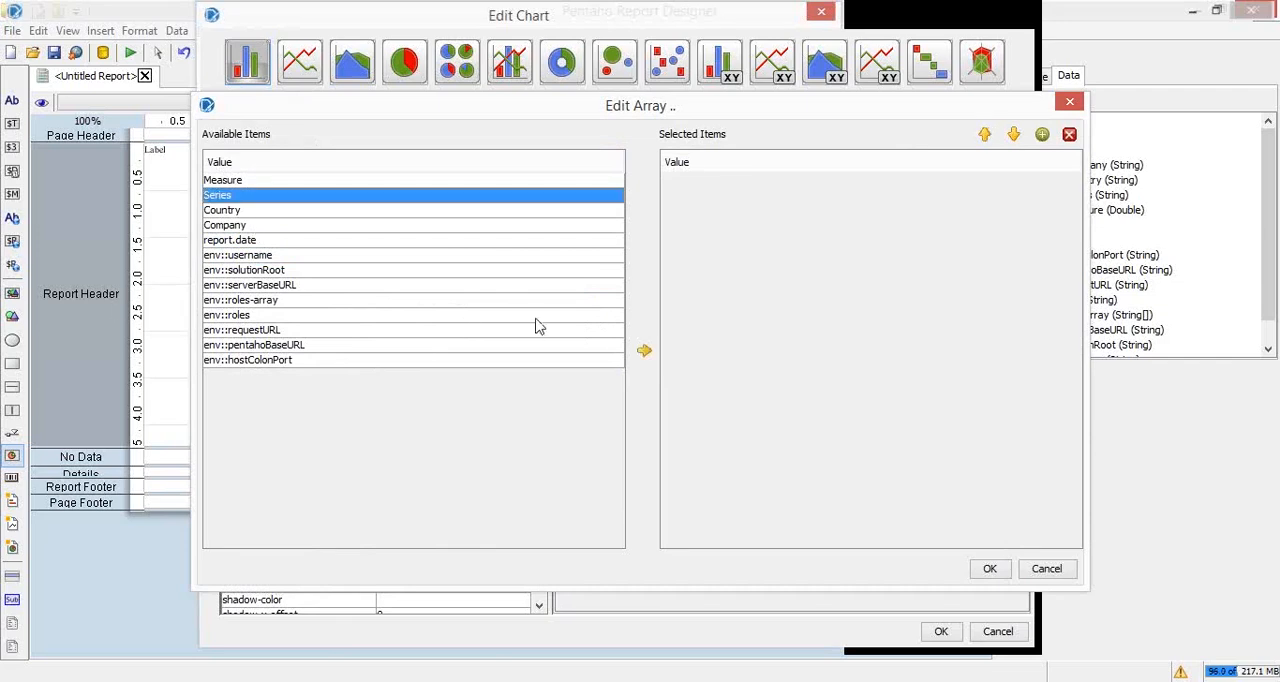
click(645, 351)
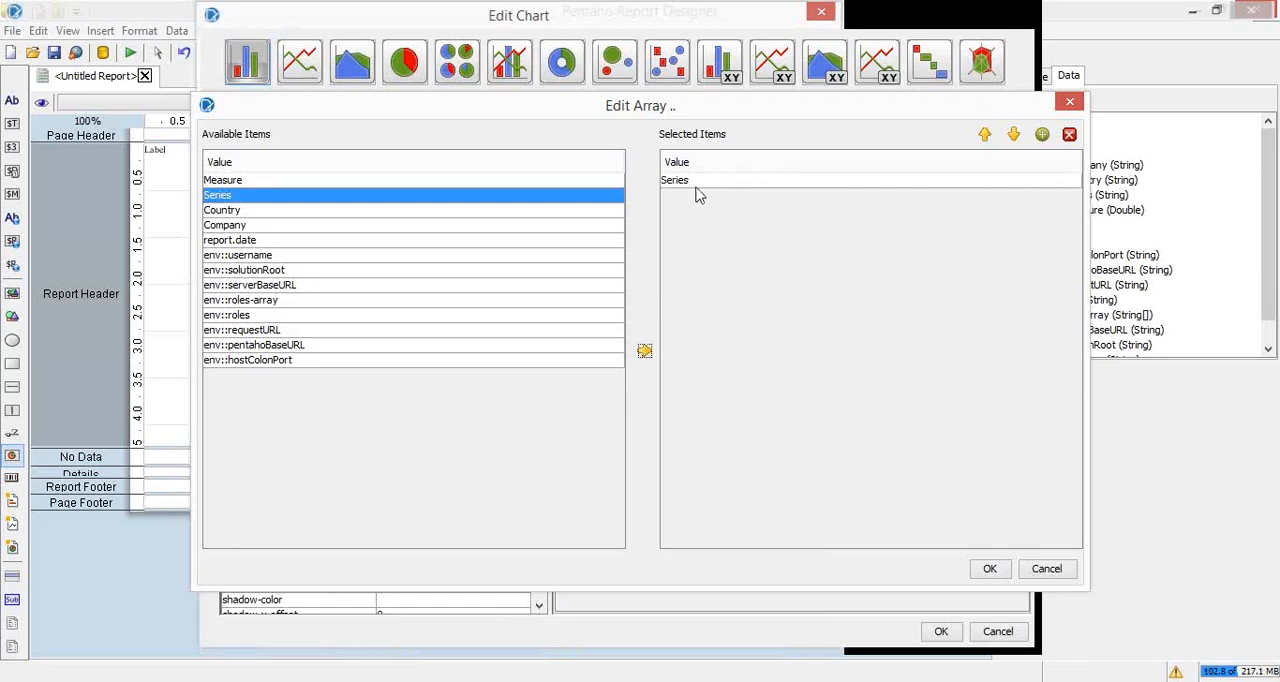
click(645, 351)
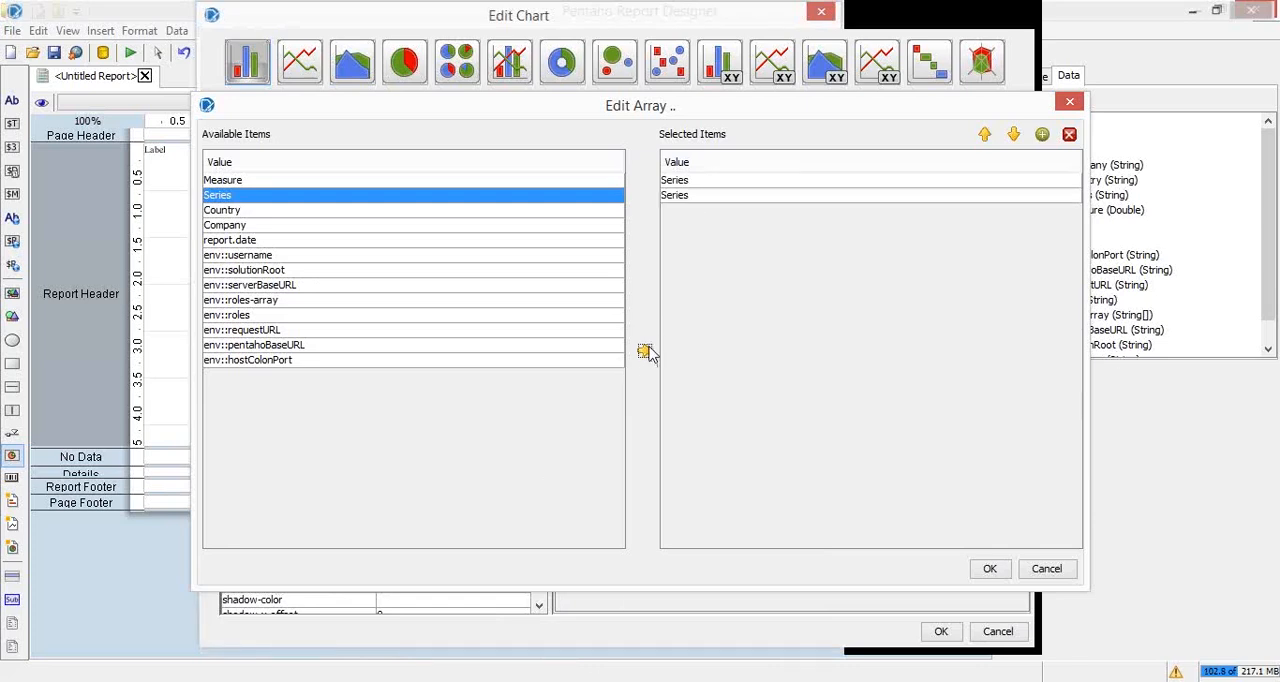
click(988, 197)
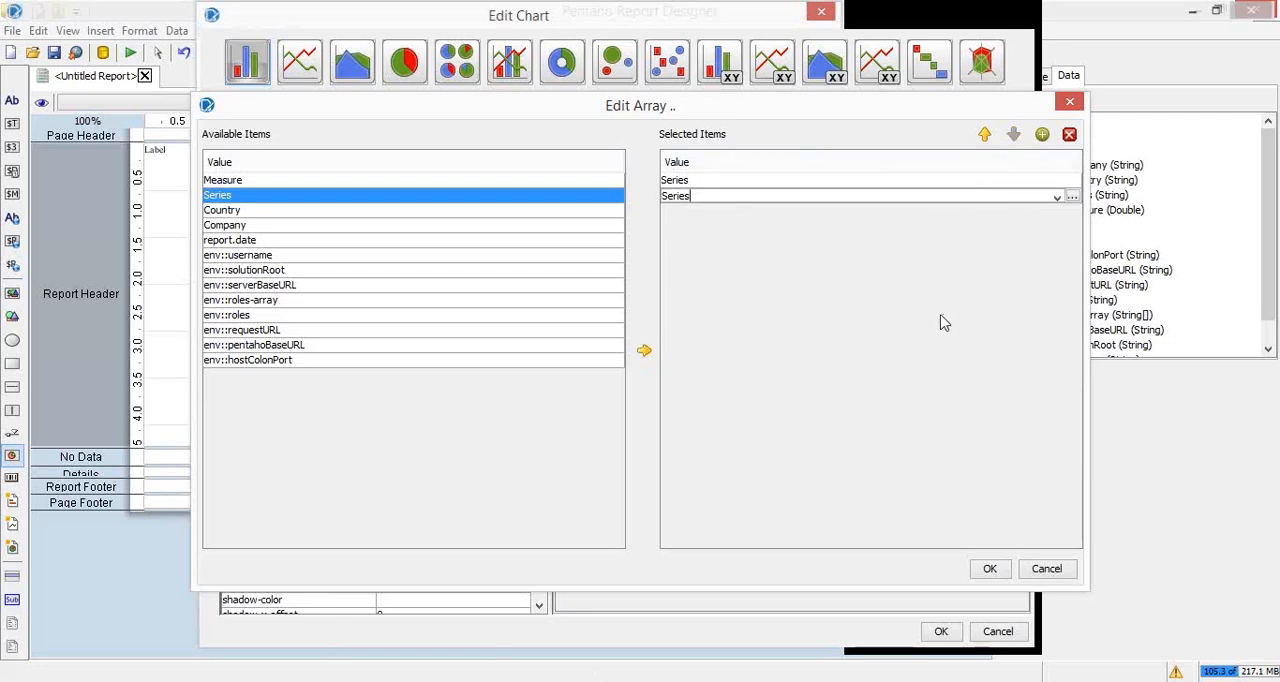
click(1069, 135)
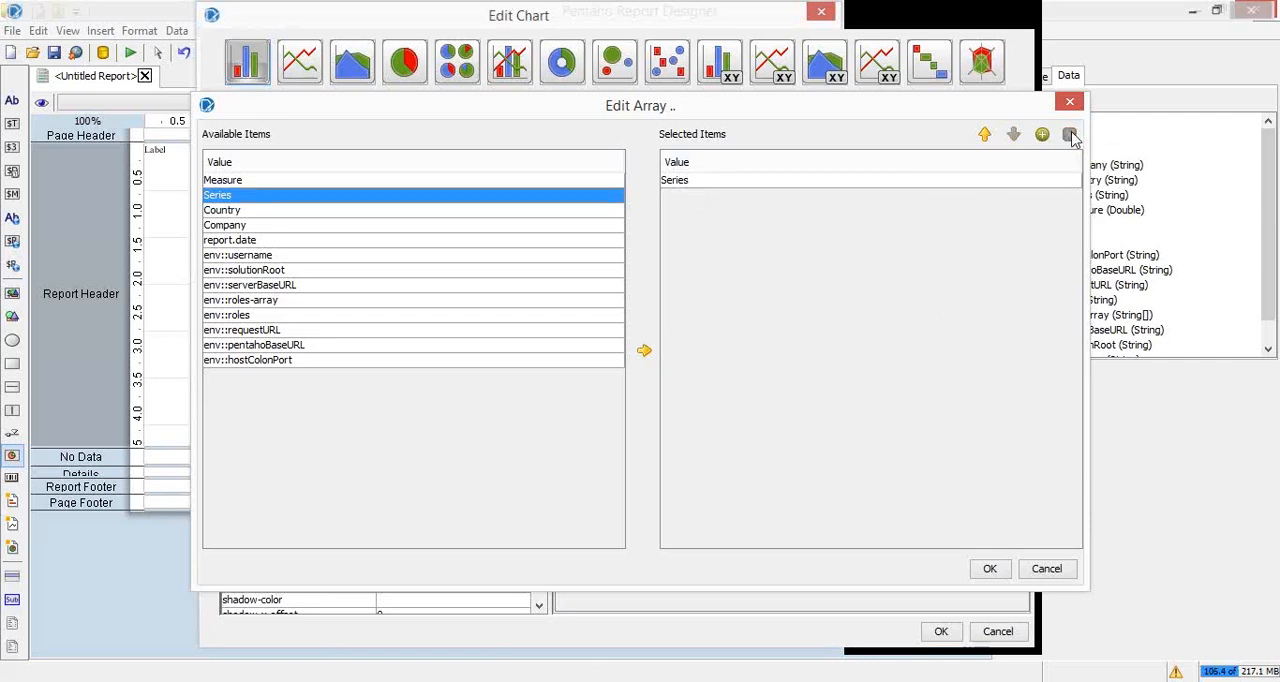
click(990, 569)
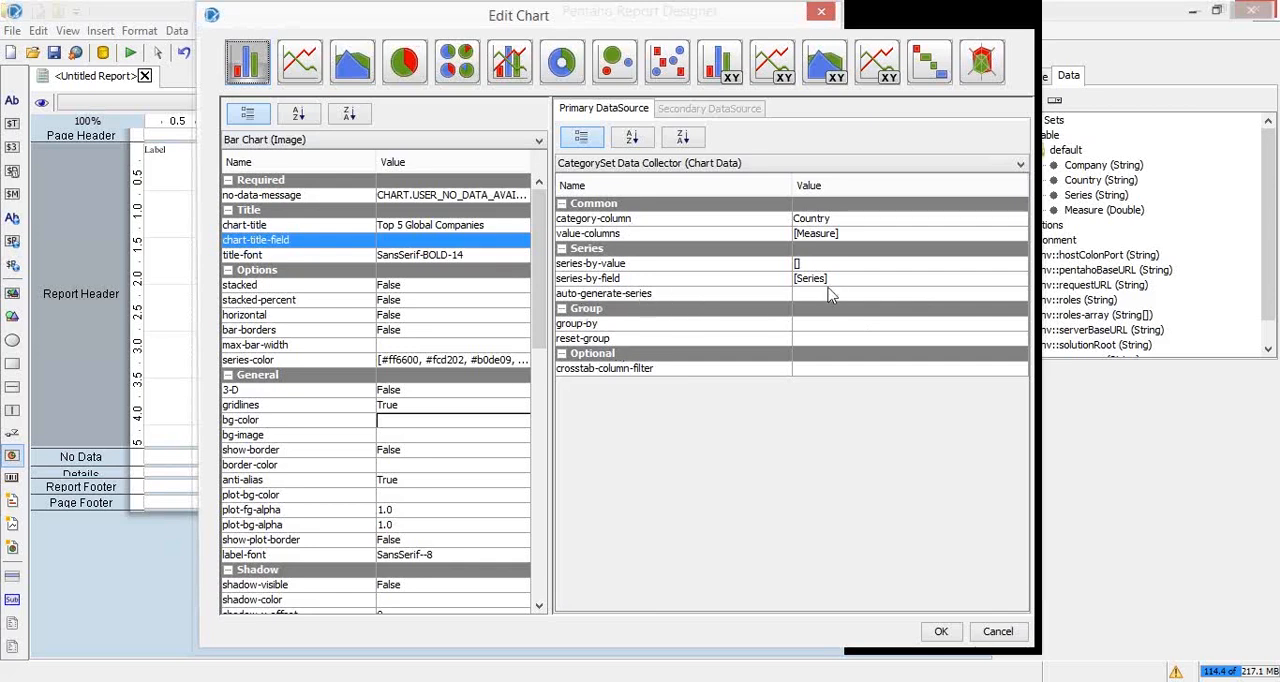
click(860, 281)
click(1018, 281)
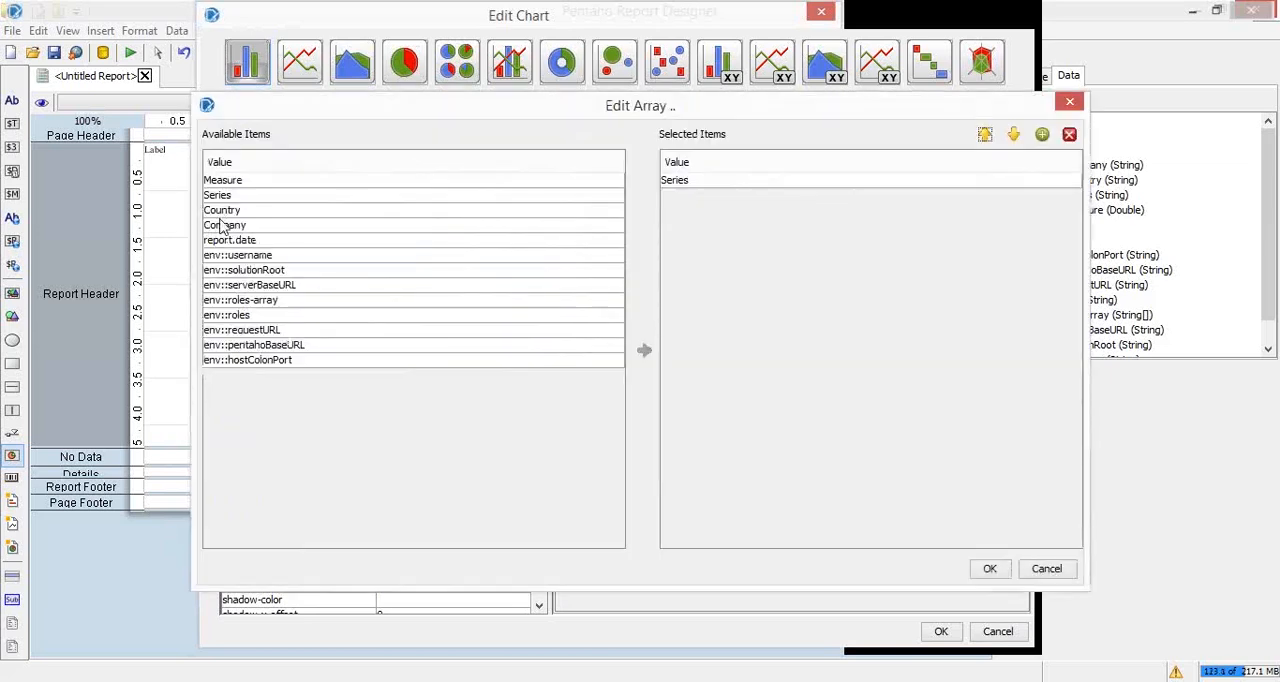
click(1045, 570)
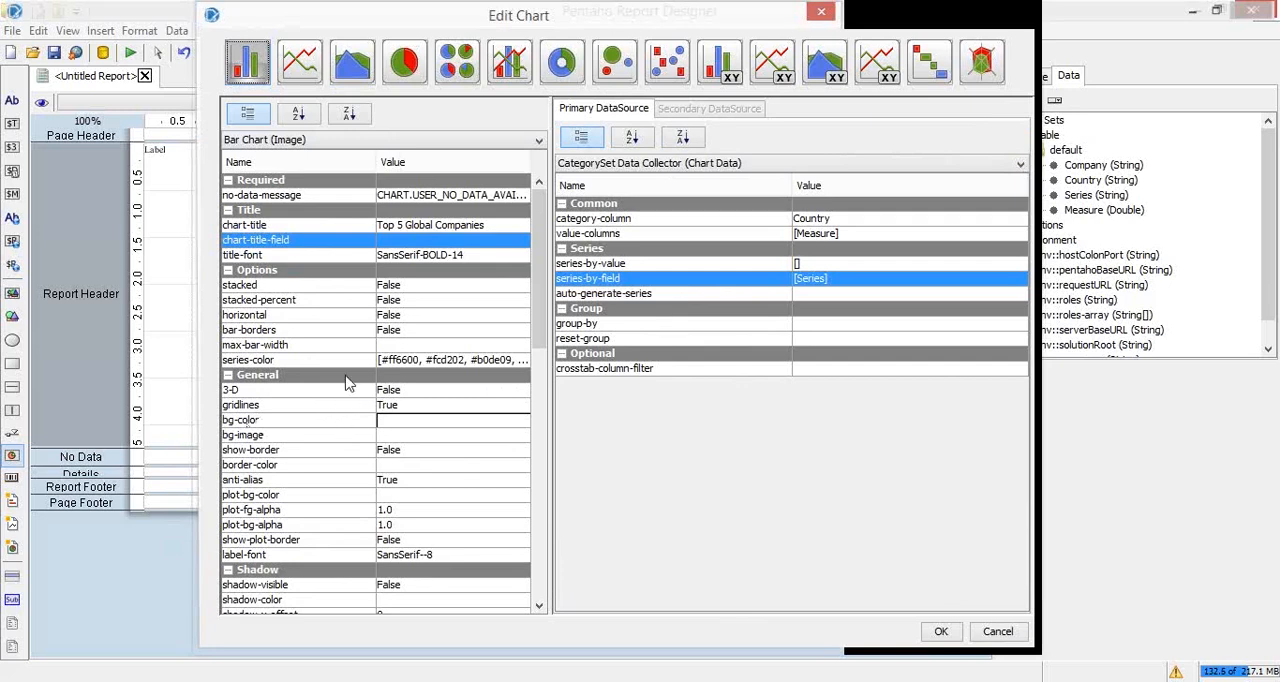
Step: Accept the bar chart settings and open a print preview of the report
click(446, 227)
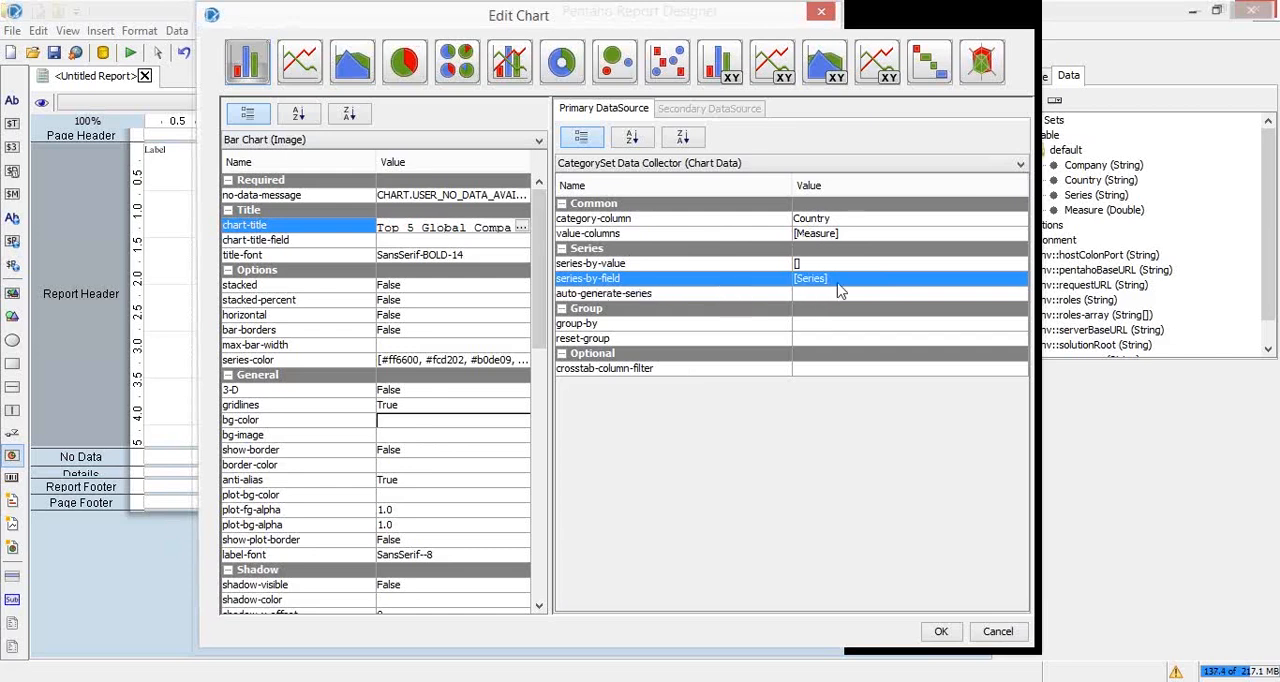
click(950, 636)
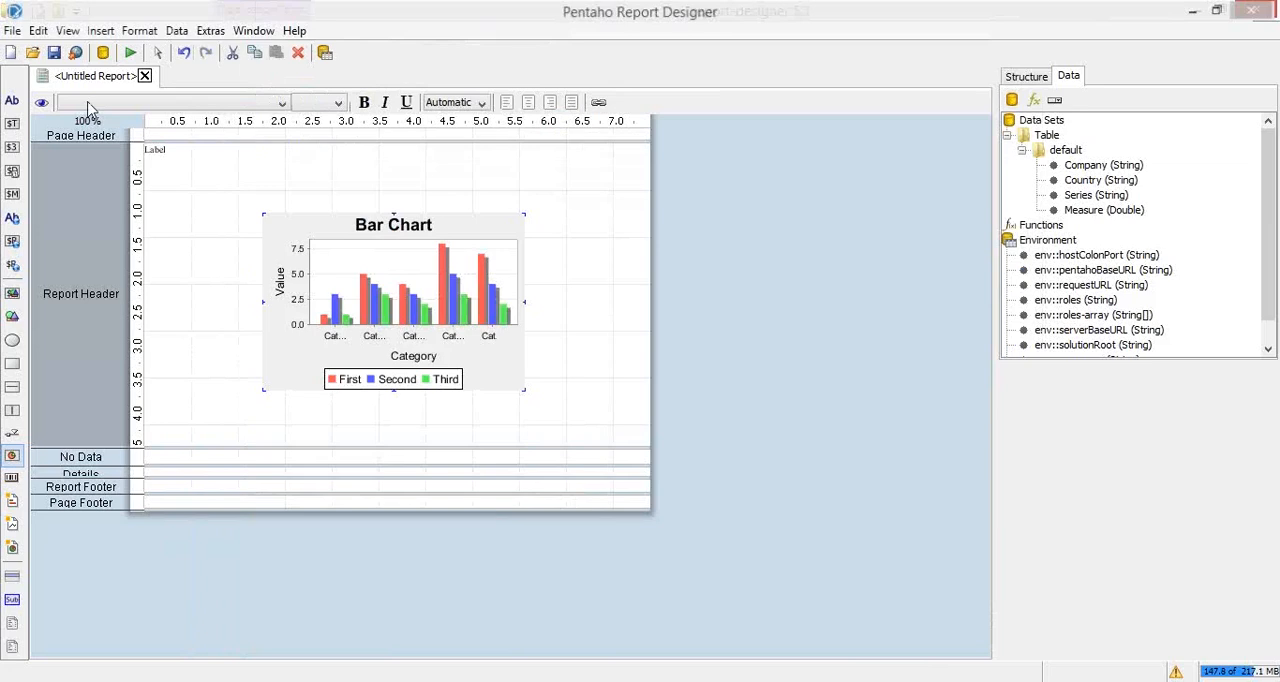
click(130, 52)
click(168, 82)
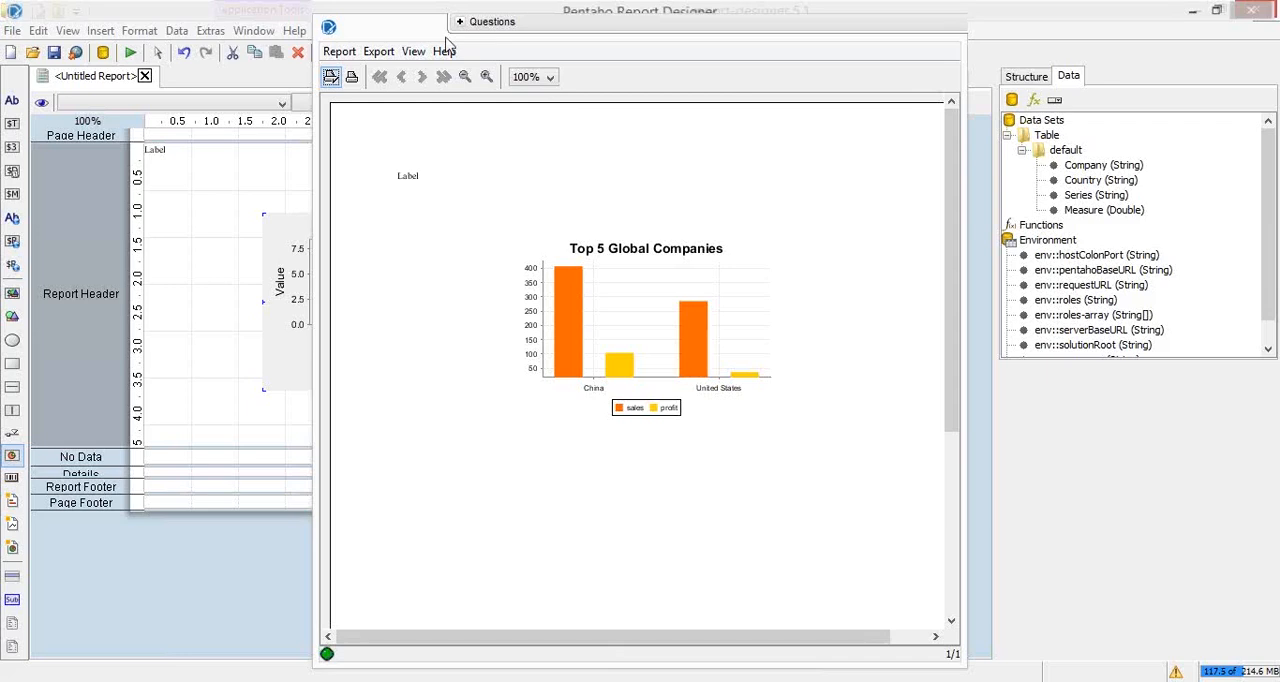
drag(392, 40, 366, 72)
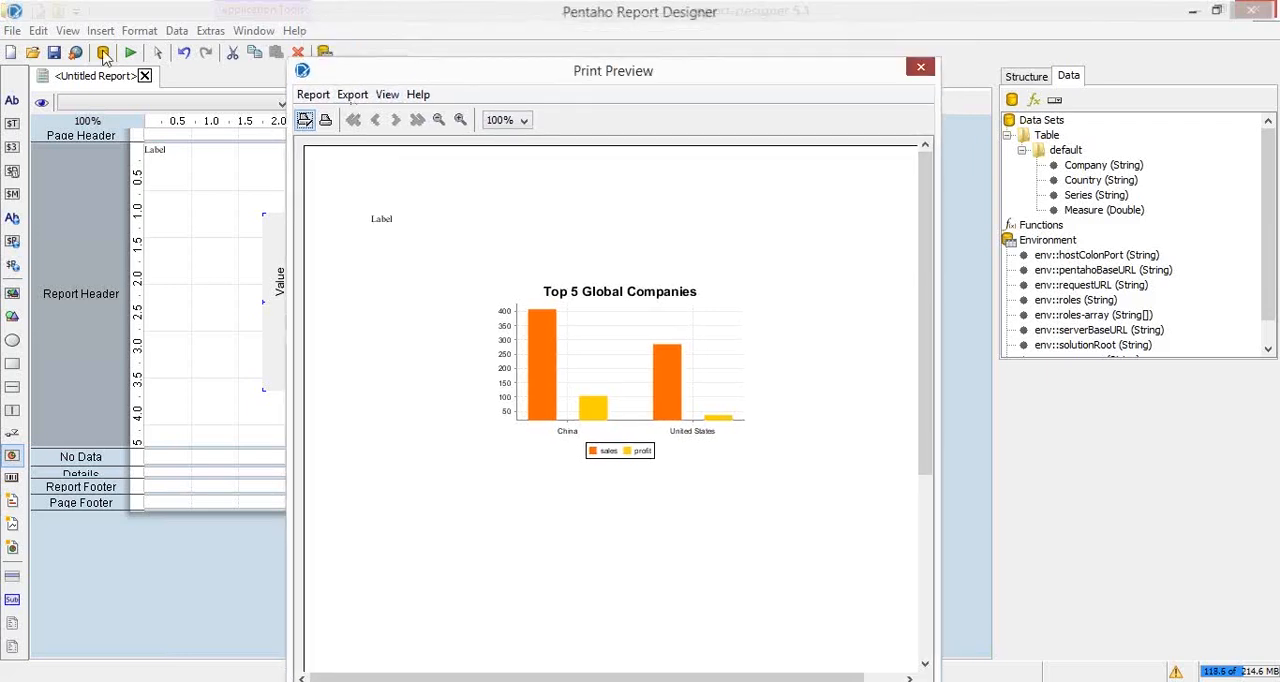
click(128, 55)
click(130, 54)
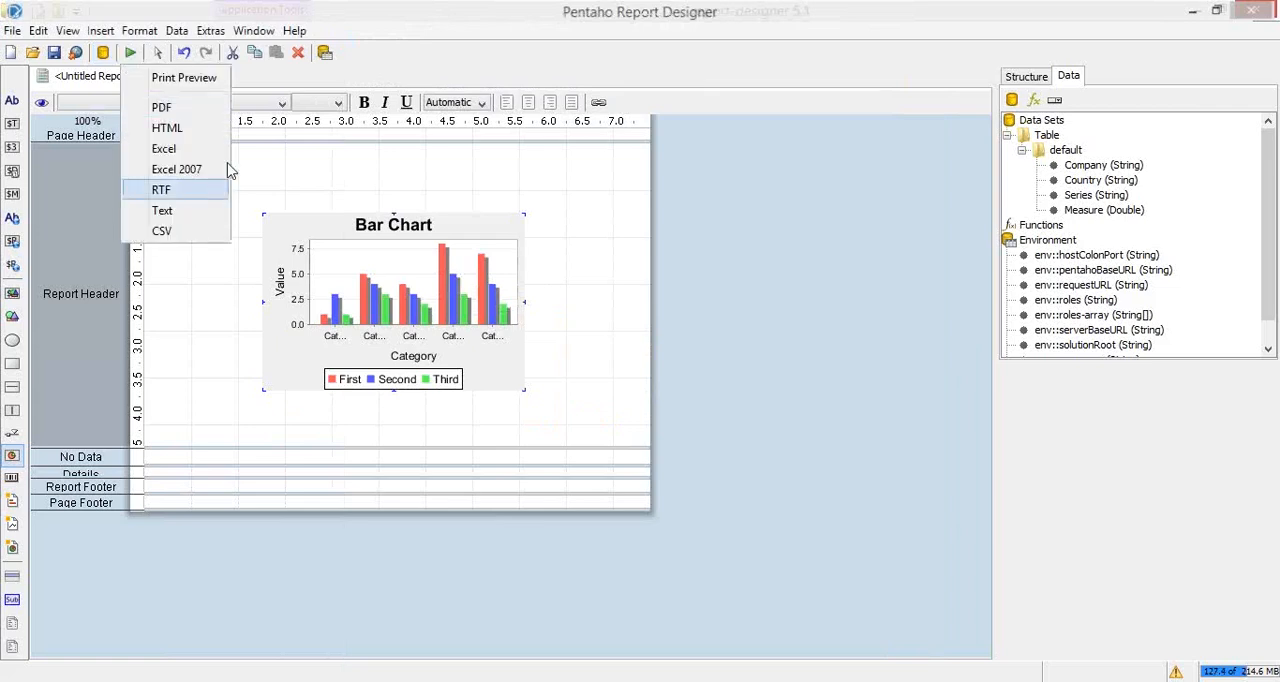
click(183, 88)
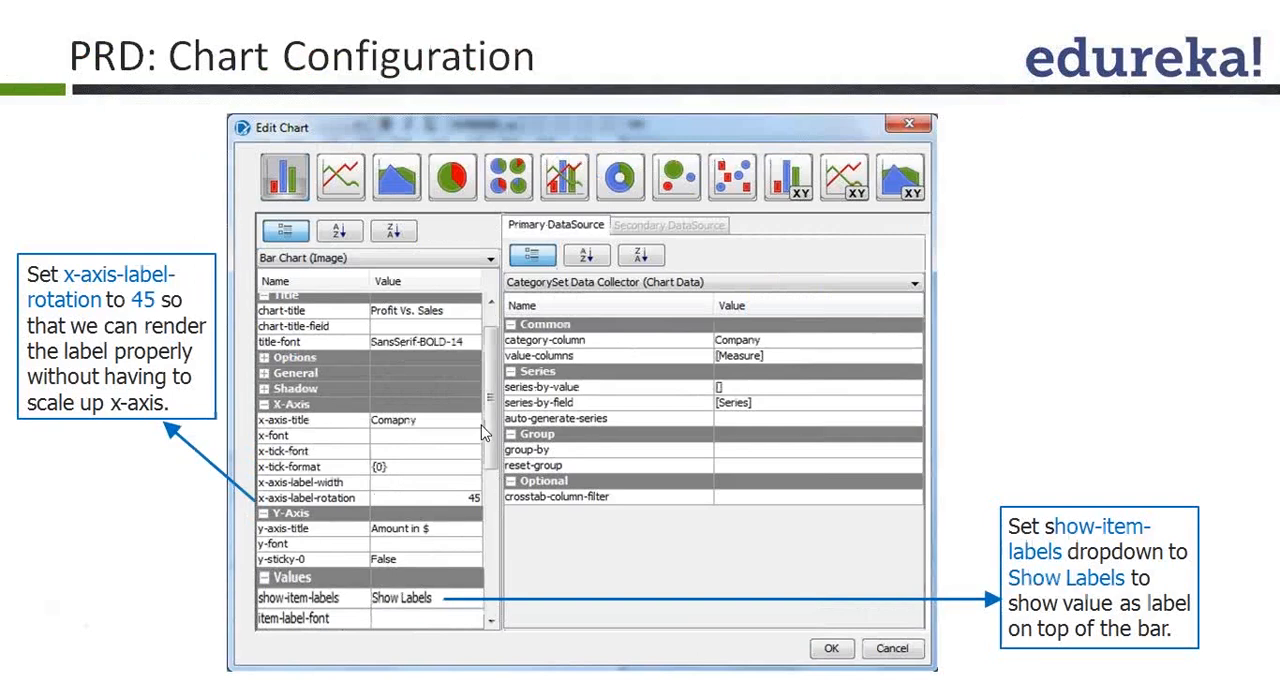
Step: Switch back to Pentaho Report Designer and examine the bar chart's property groups and the choices for stacked
key(alt+Tab)
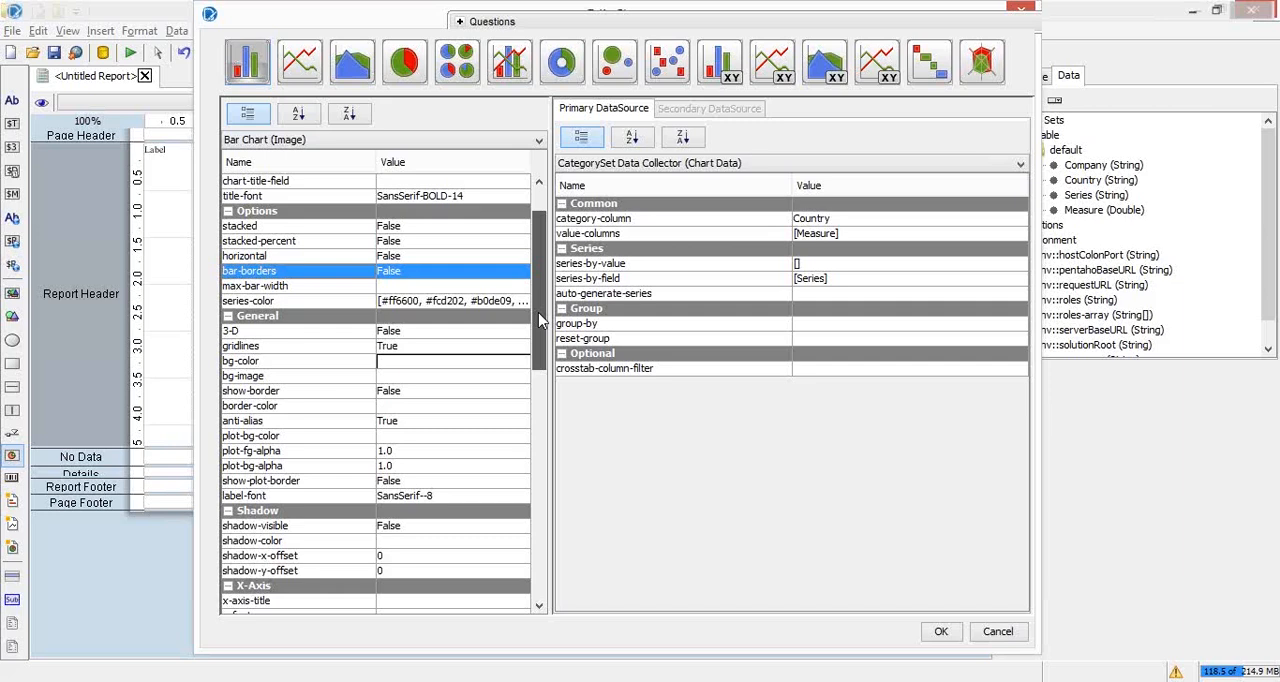
drag(538, 320, 546, 387)
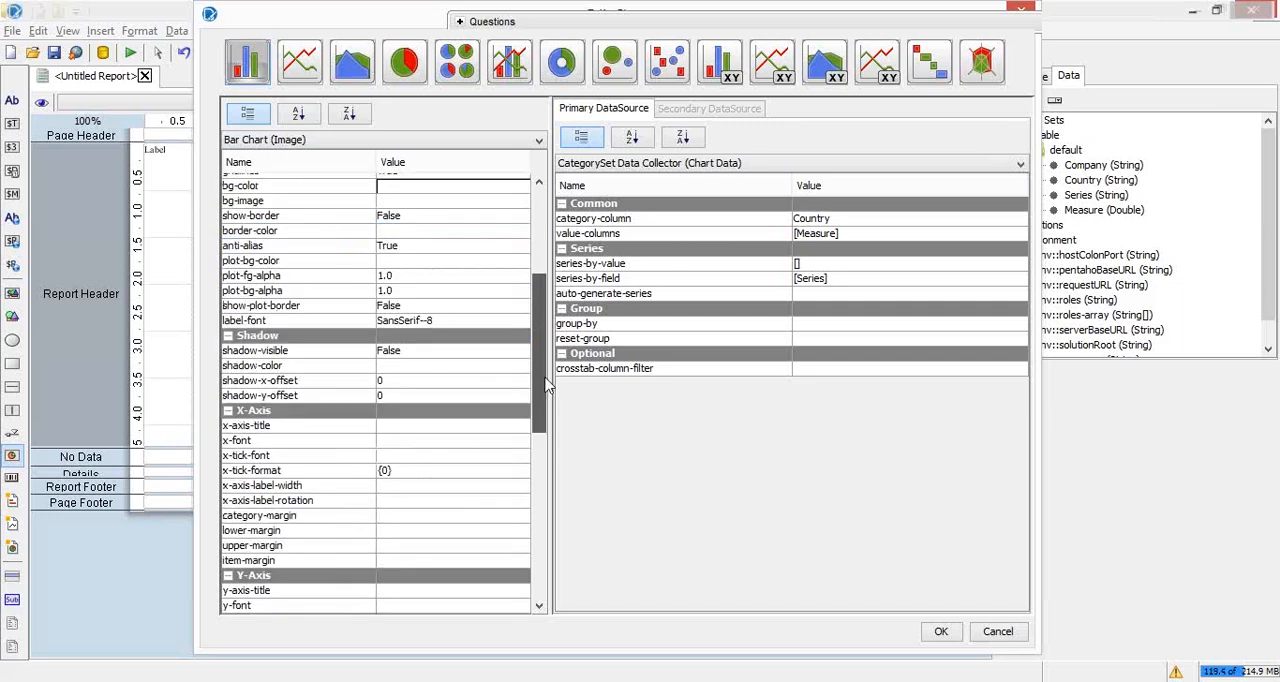
scroll(245, 230, up, 5)
click(249, 116)
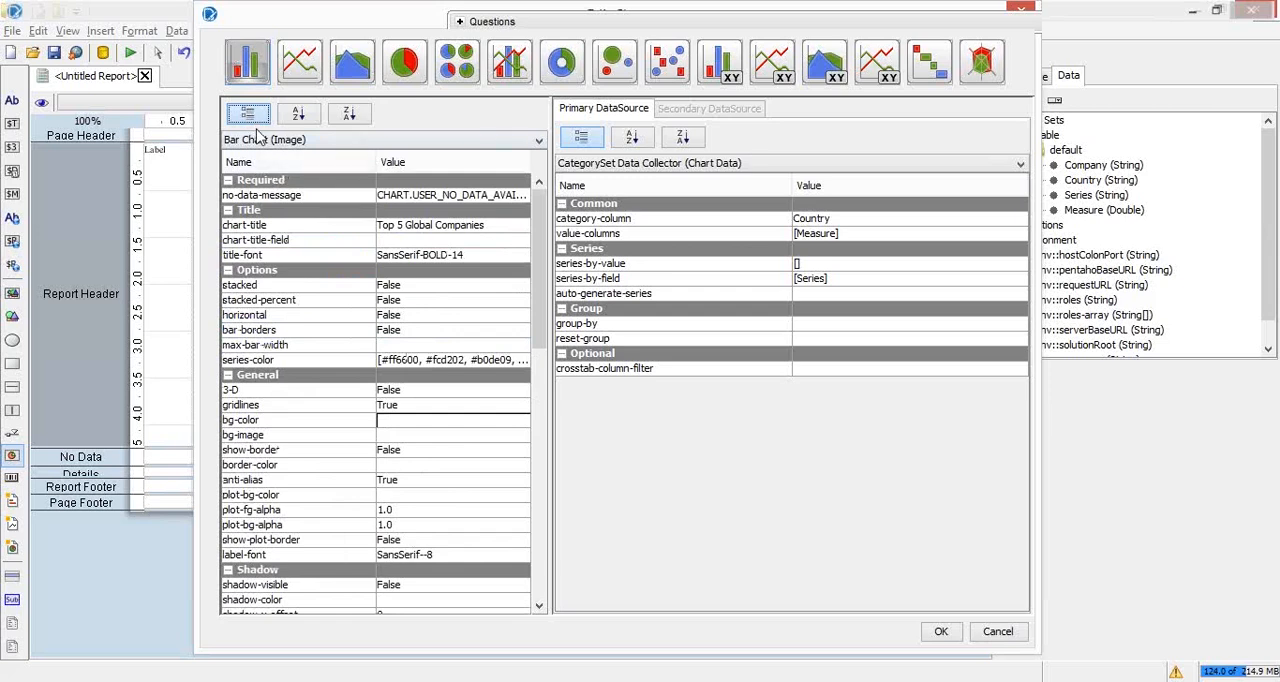
click(288, 195)
click(252, 118)
double_click(279, 182)
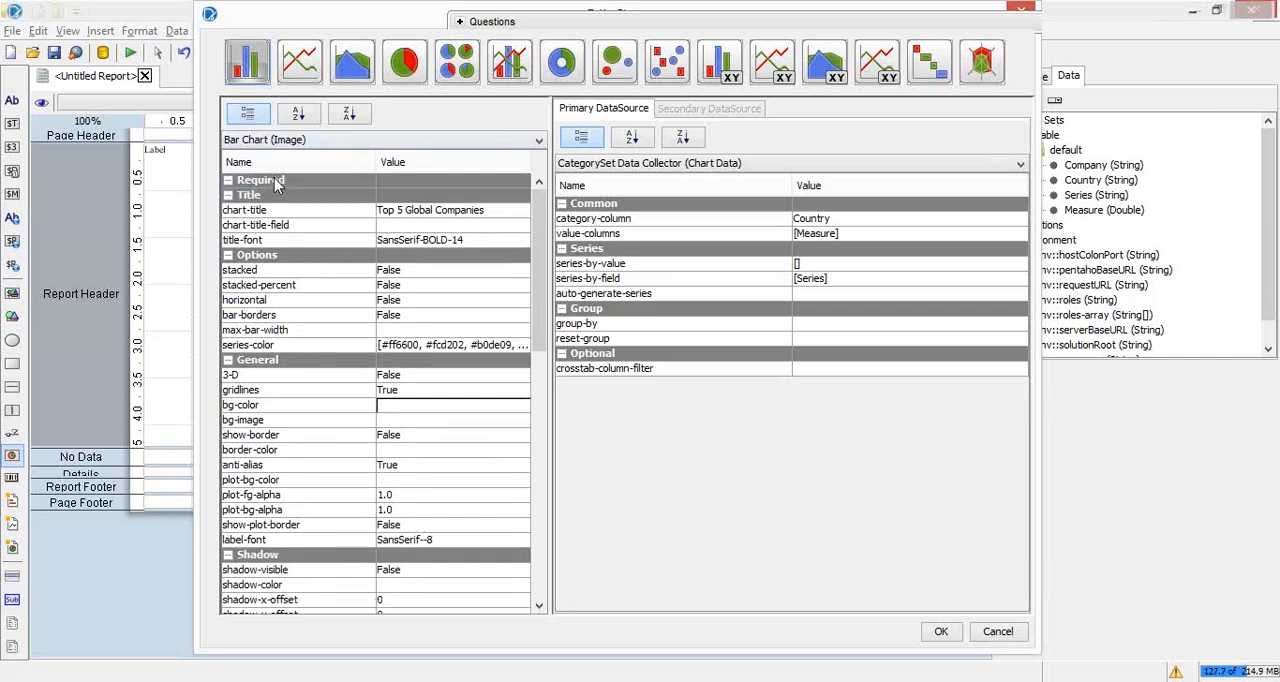
click(248, 115)
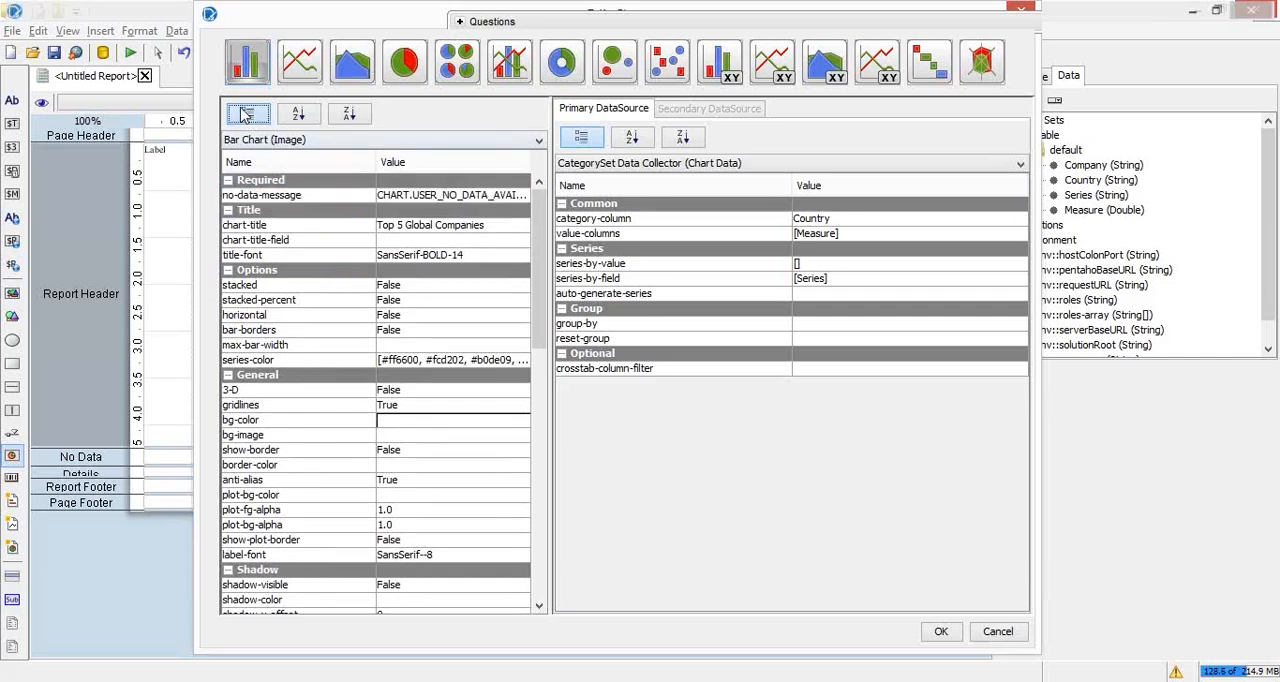
click(293, 197)
click(480, 285)
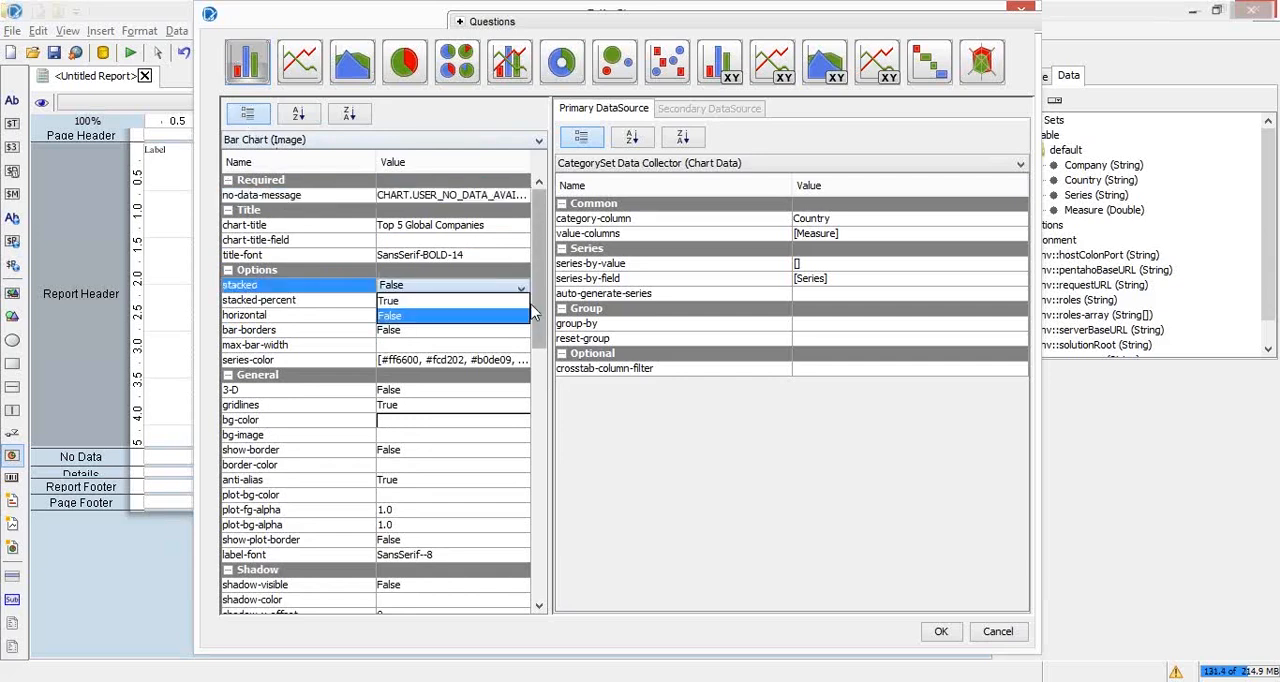
click(520, 315)
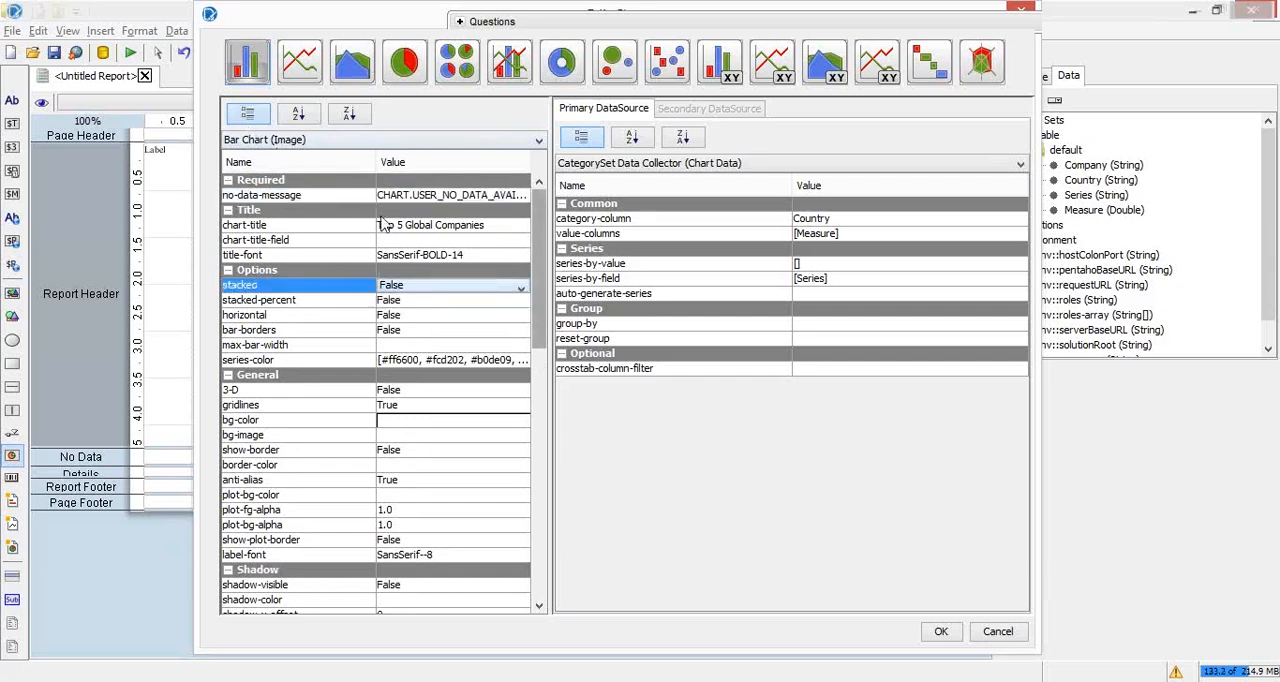
Step: Collapse the chart's Required, Title and Options property groups and set x-axis-label-rotation to 45
click(228, 180)
click(228, 195)
click(228, 210)
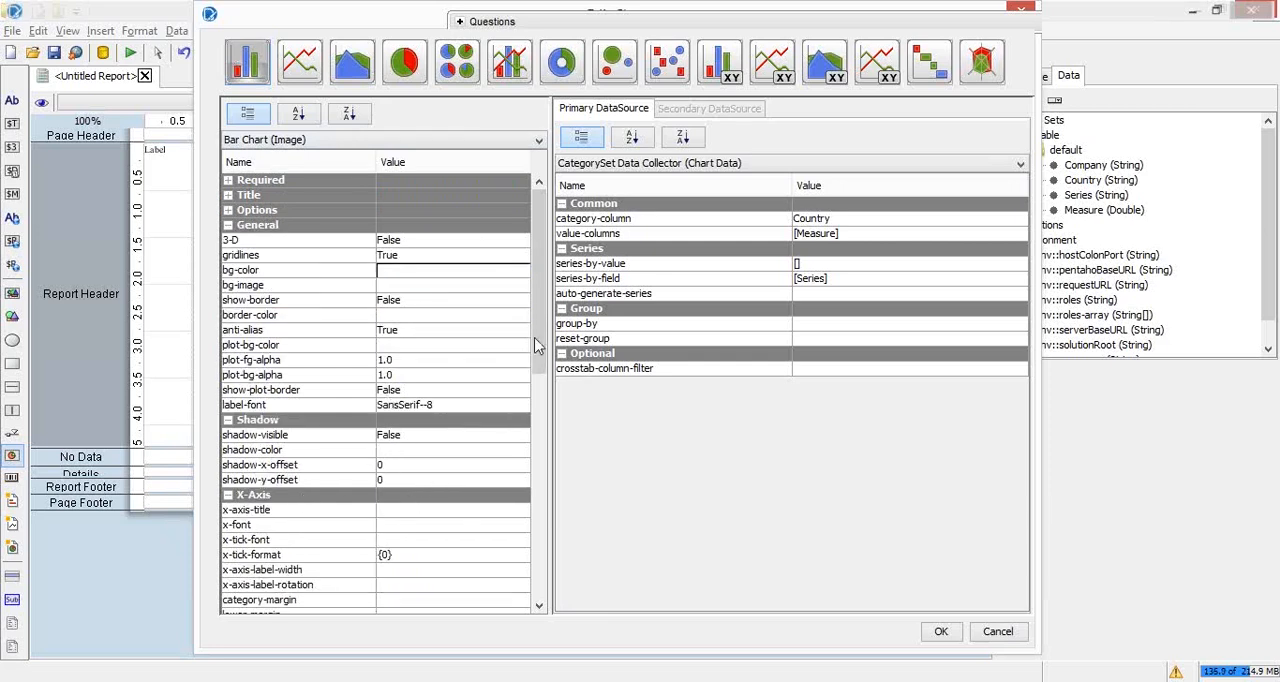
drag(538, 338, 530, 438)
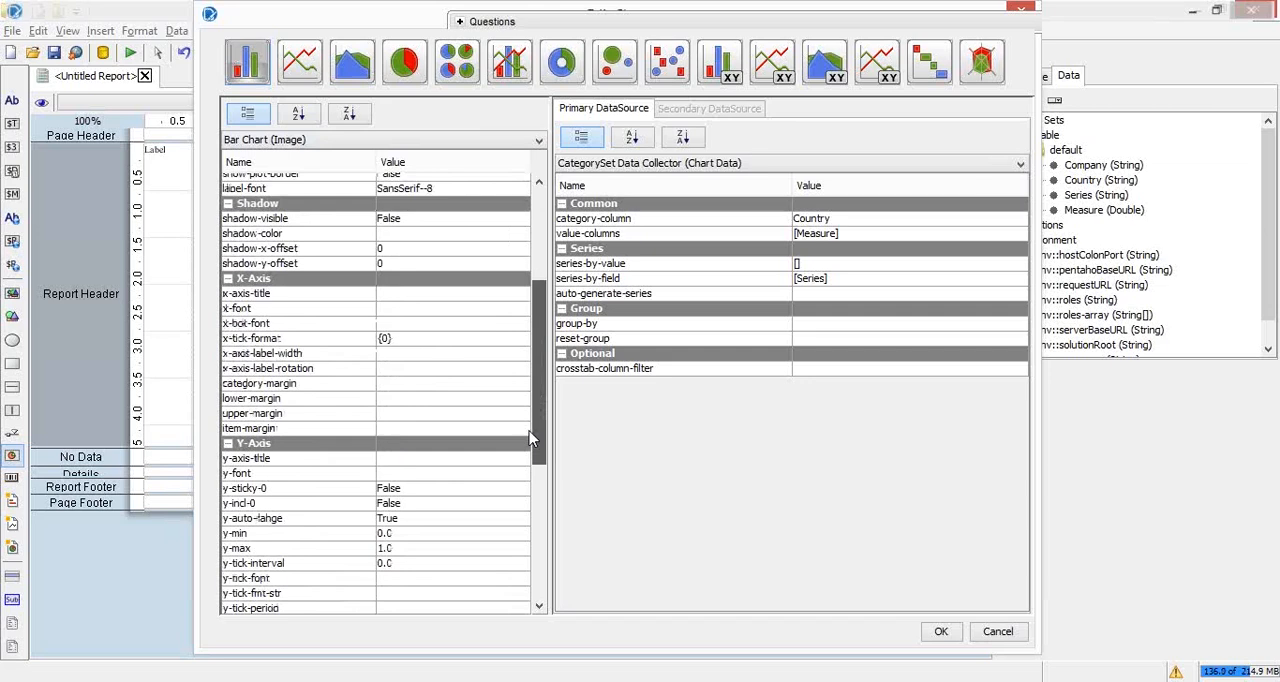
scroll(282, 351, down, 1)
click(330, 338)
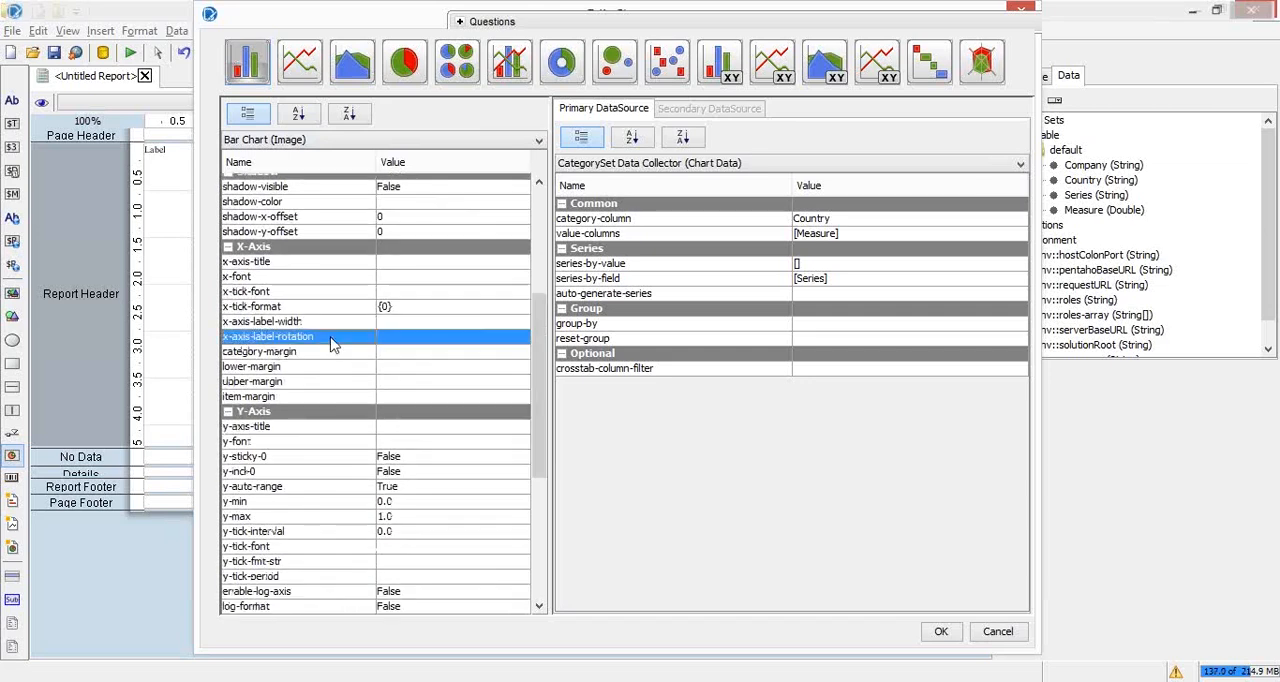
click(450, 337)
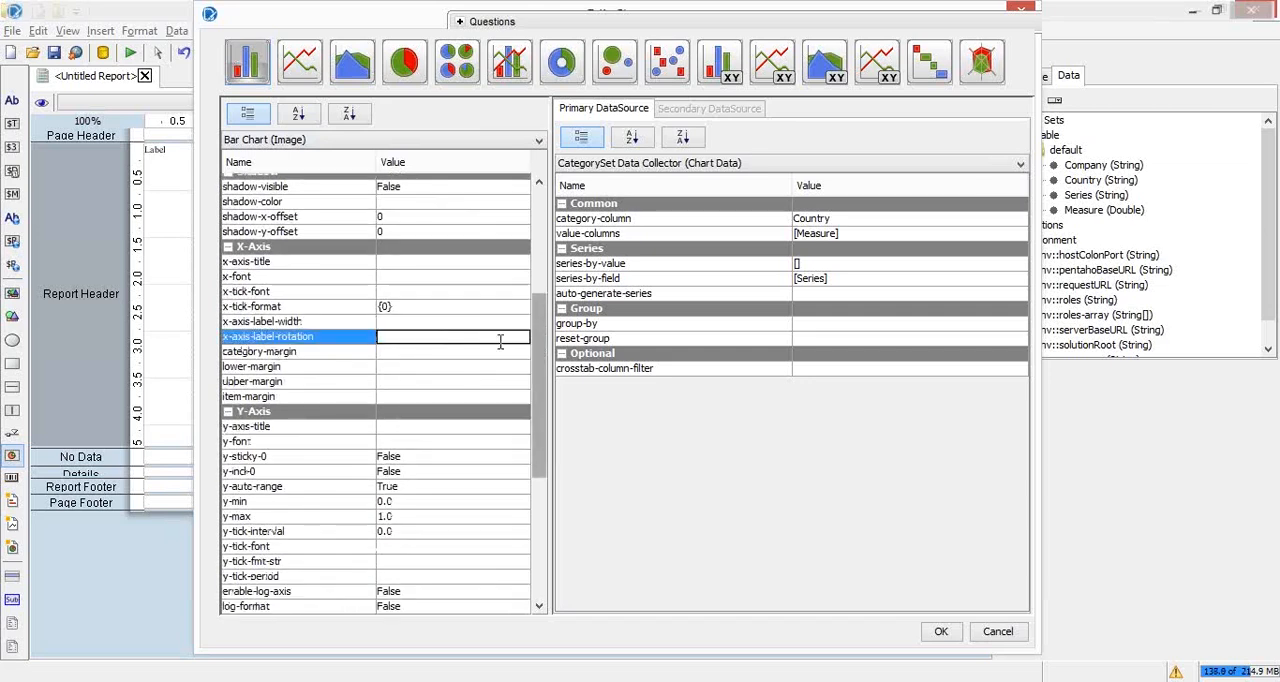
text(45)
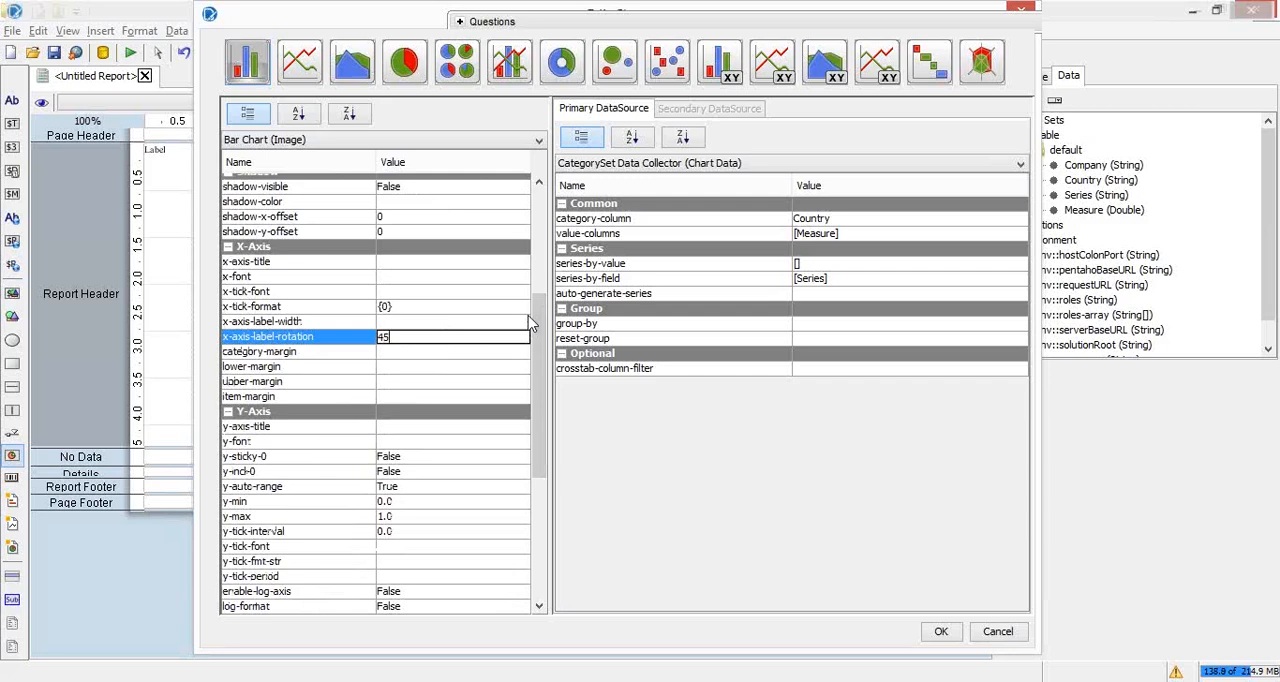
key(Return)
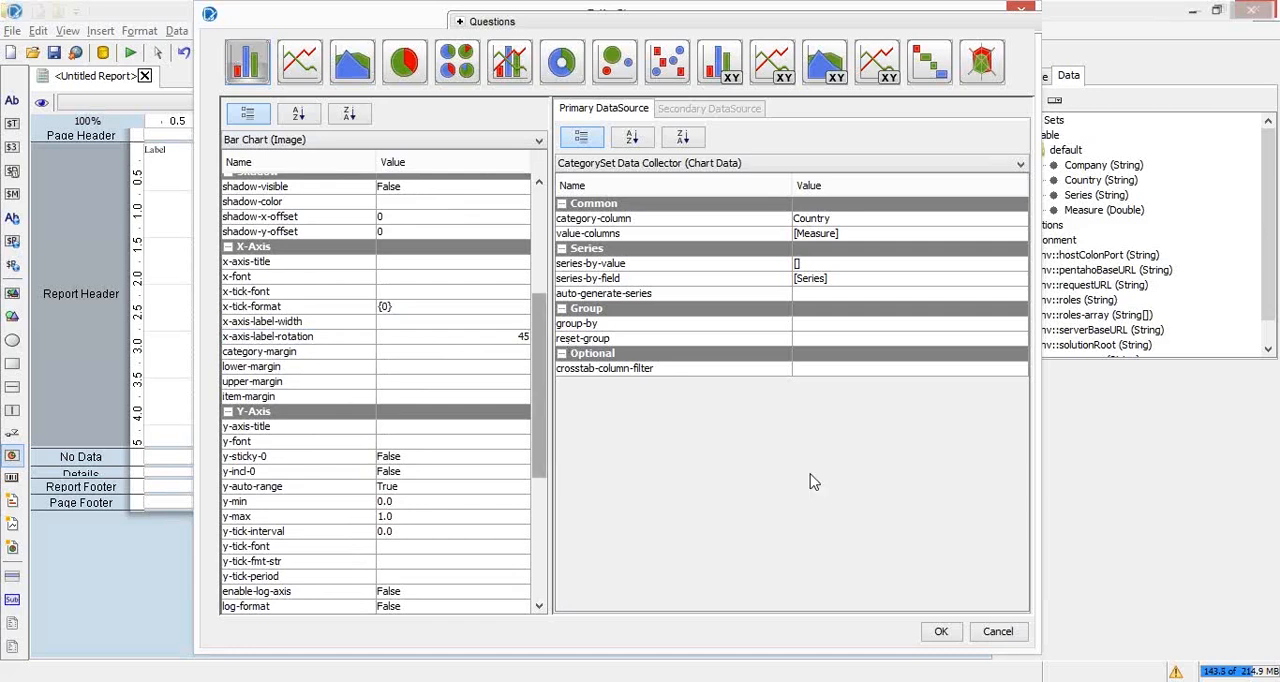
Step: Accept the edited chart settings and run the report in print preview again
click(941, 631)
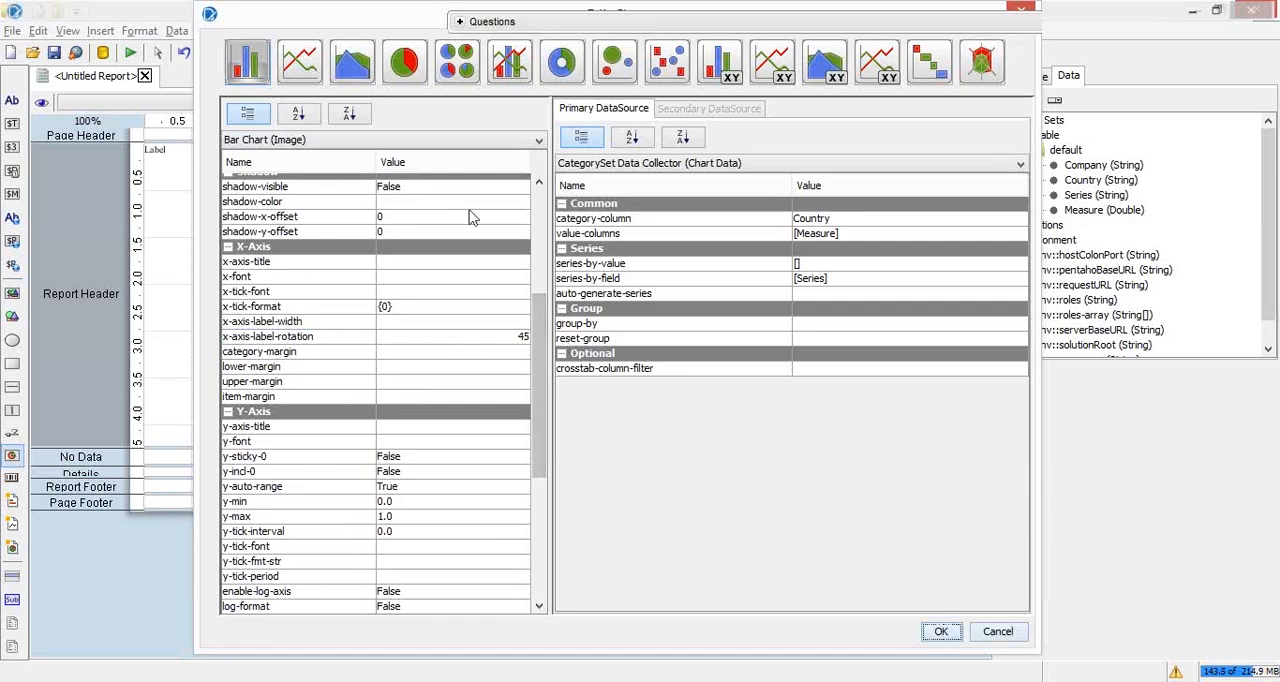
click(129, 56)
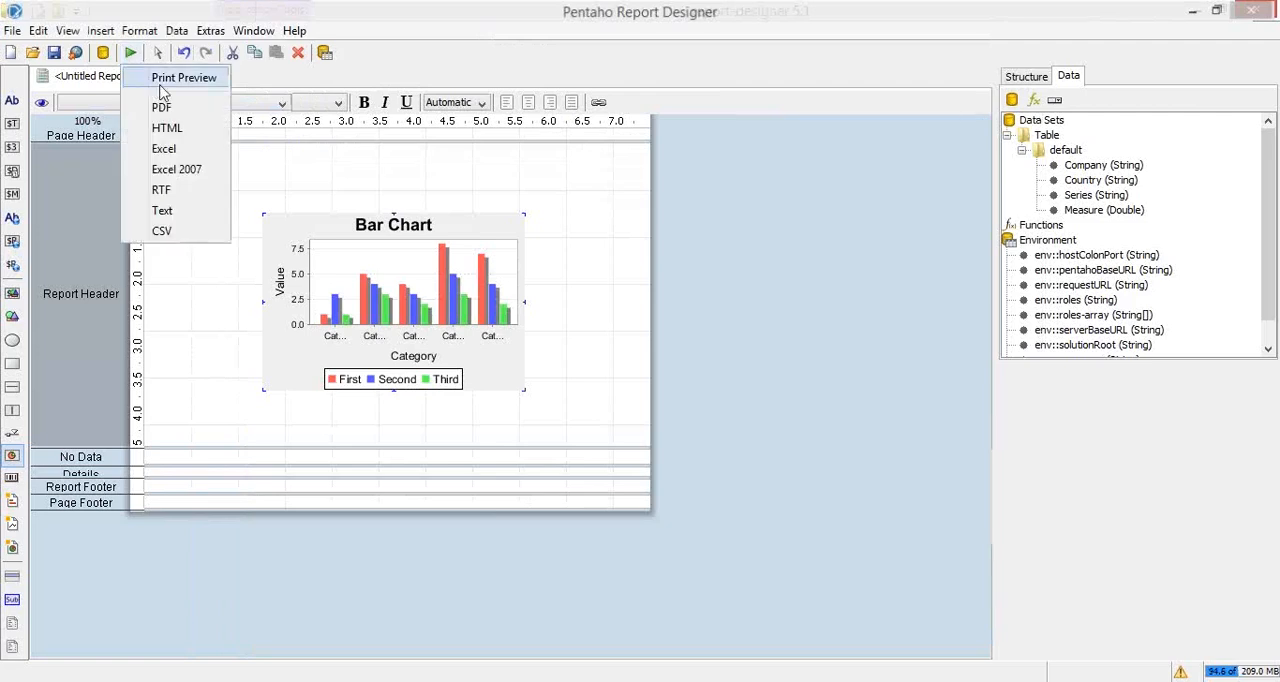
click(160, 82)
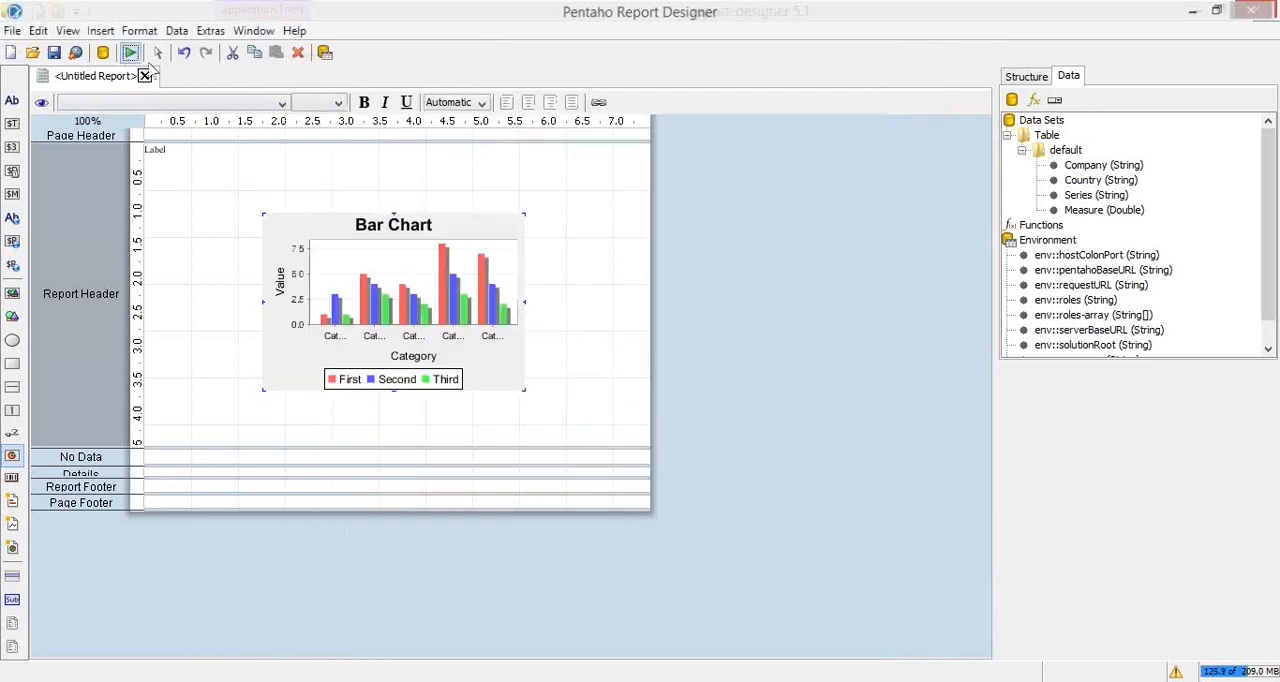
Step: Reopen the bar chart's settings and switch to the PowerPoint slide show to consult the "PRD: Running Chart Example" slide
double_click(448, 292)
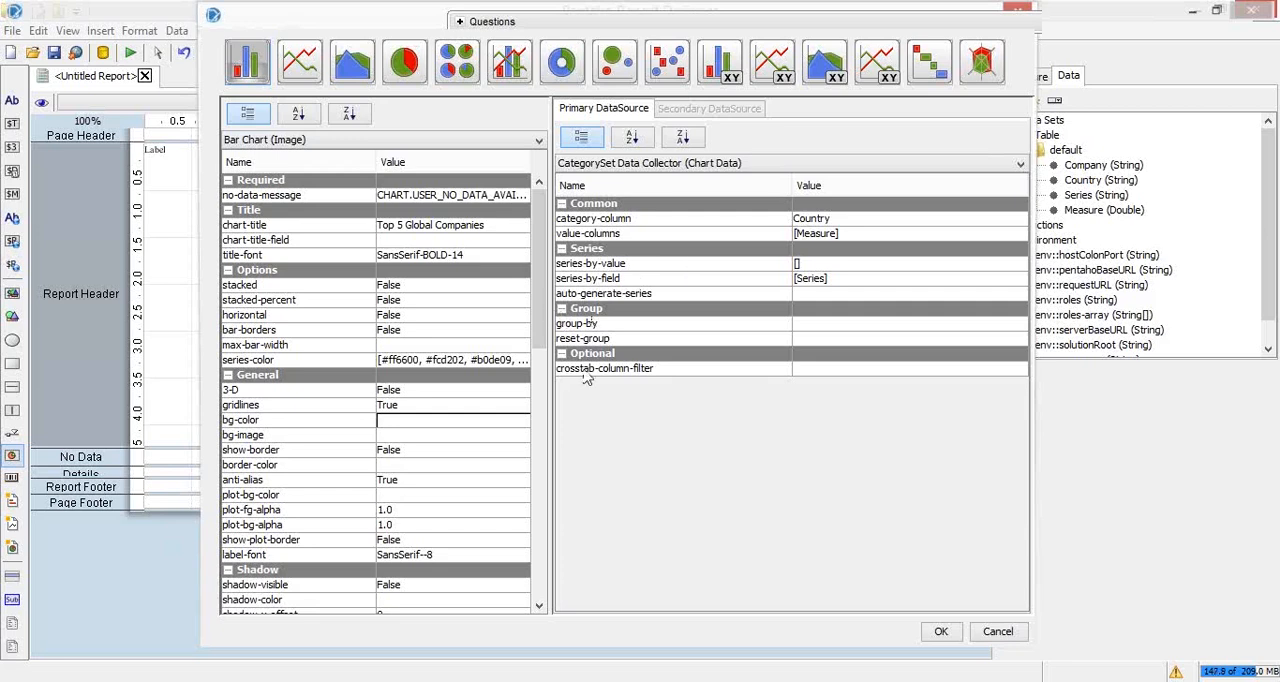
click(1092, 27)
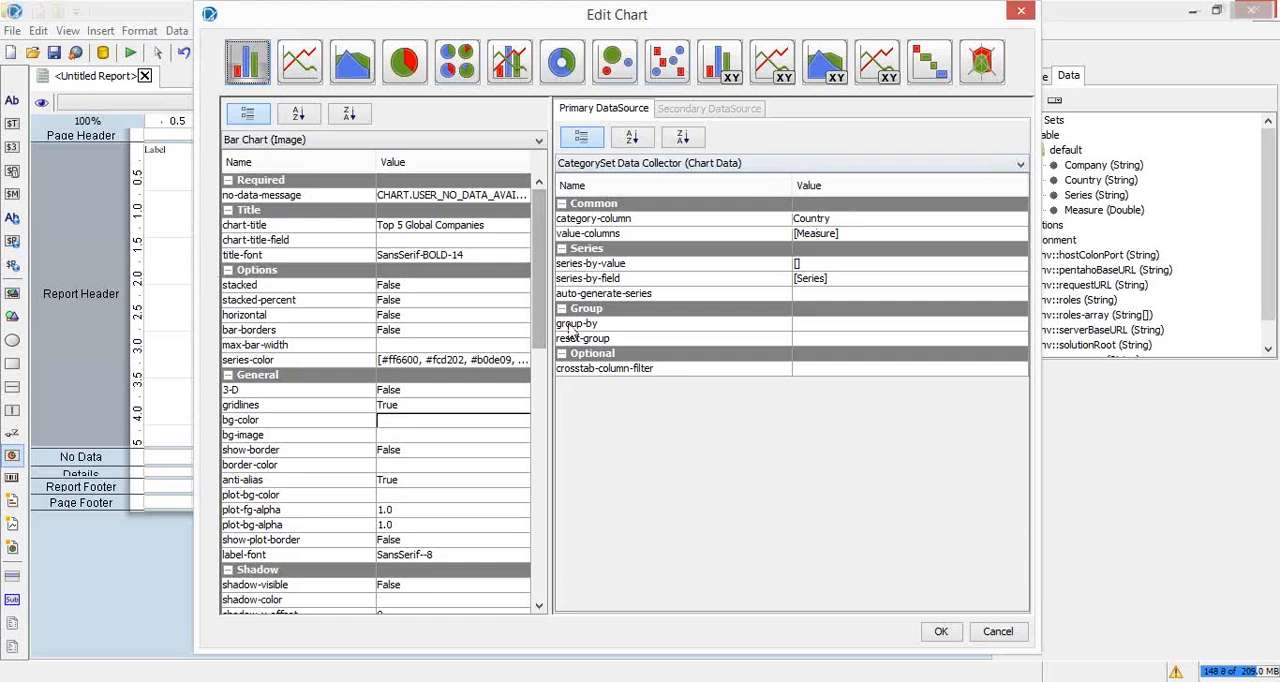
drag(791, 22, 676, 51)
key(alt+Tab)
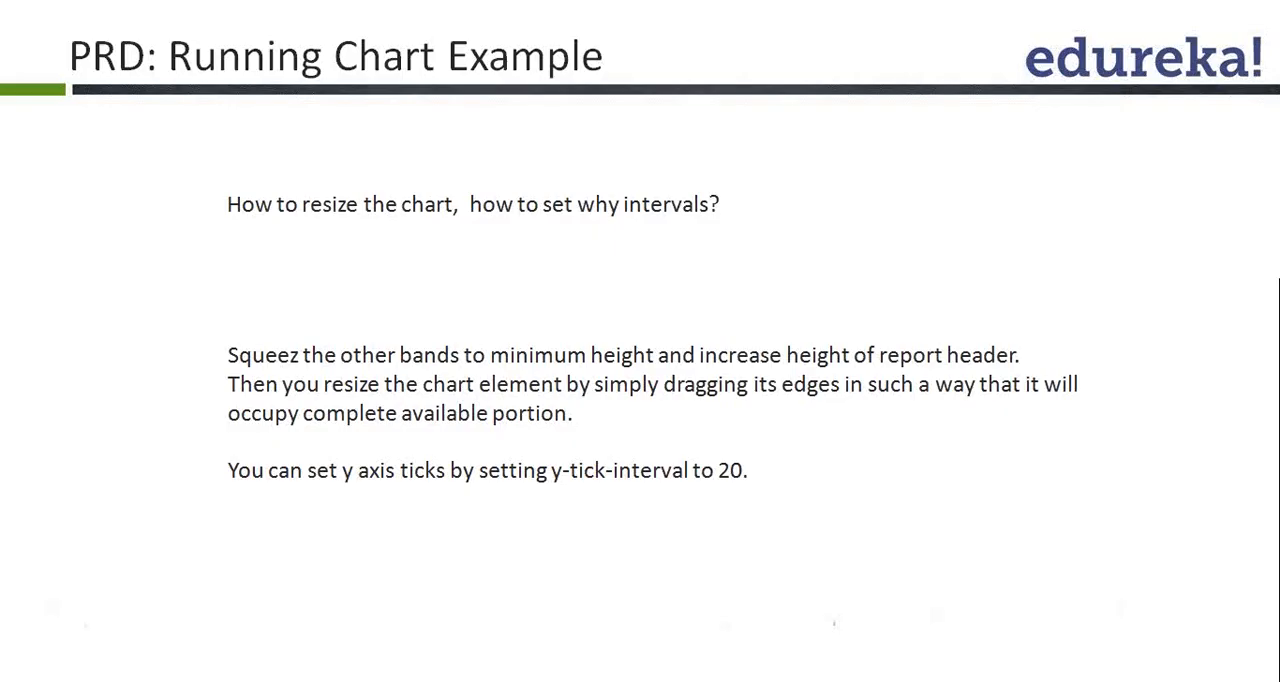
click(231, 23)
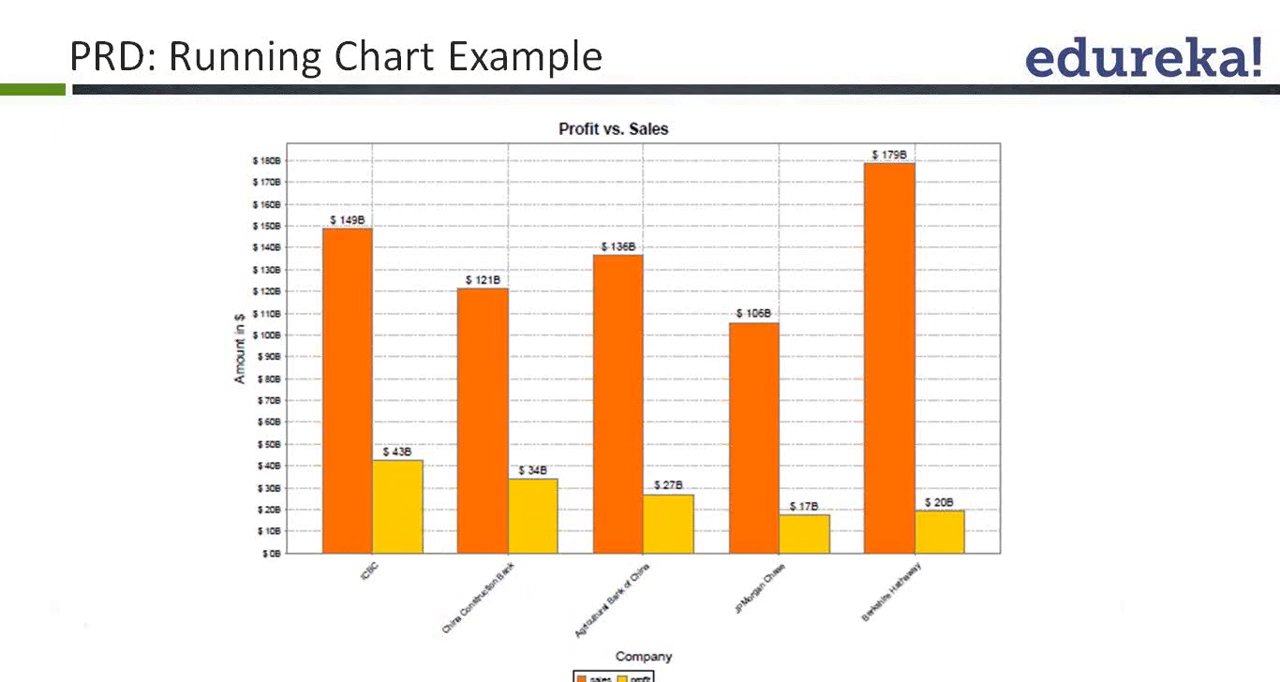
Step: Review the chart's series-by-field setting in Pentaho Report Designer, then switch to the forbes_top_100_2014_3D.xlsx workbook and examine the Series column
key(alt+Tab)
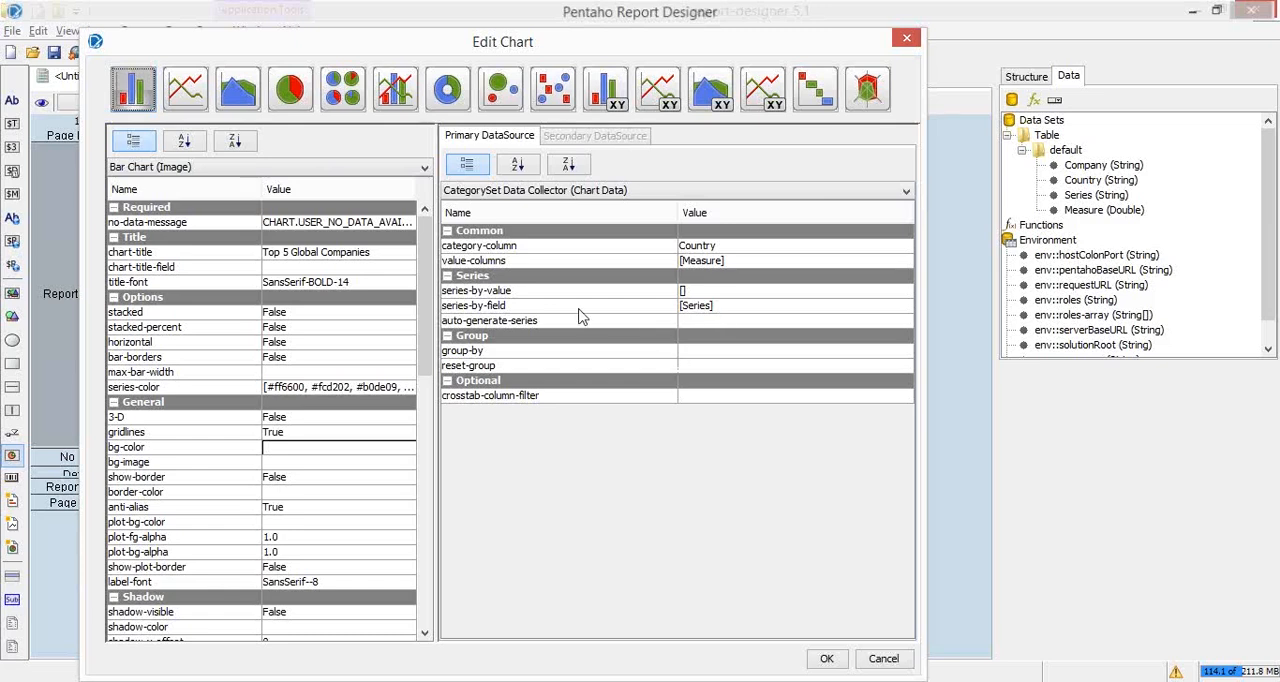
click(728, 312)
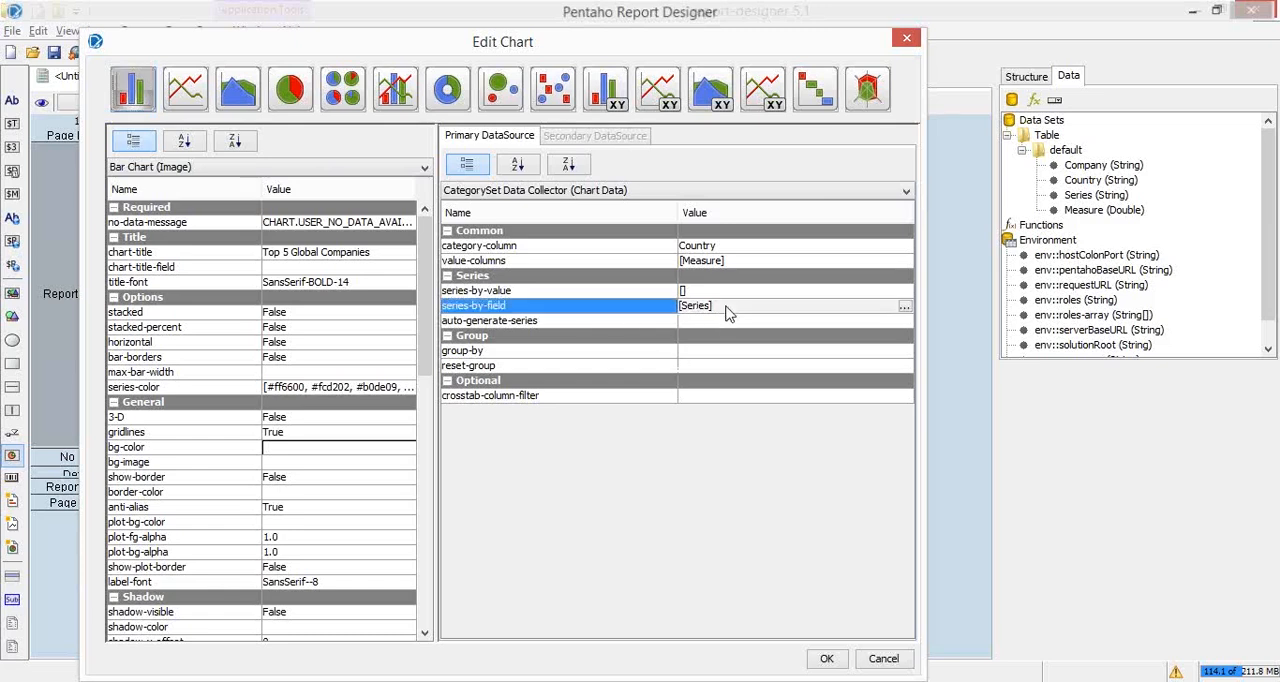
key(alt+Tab)
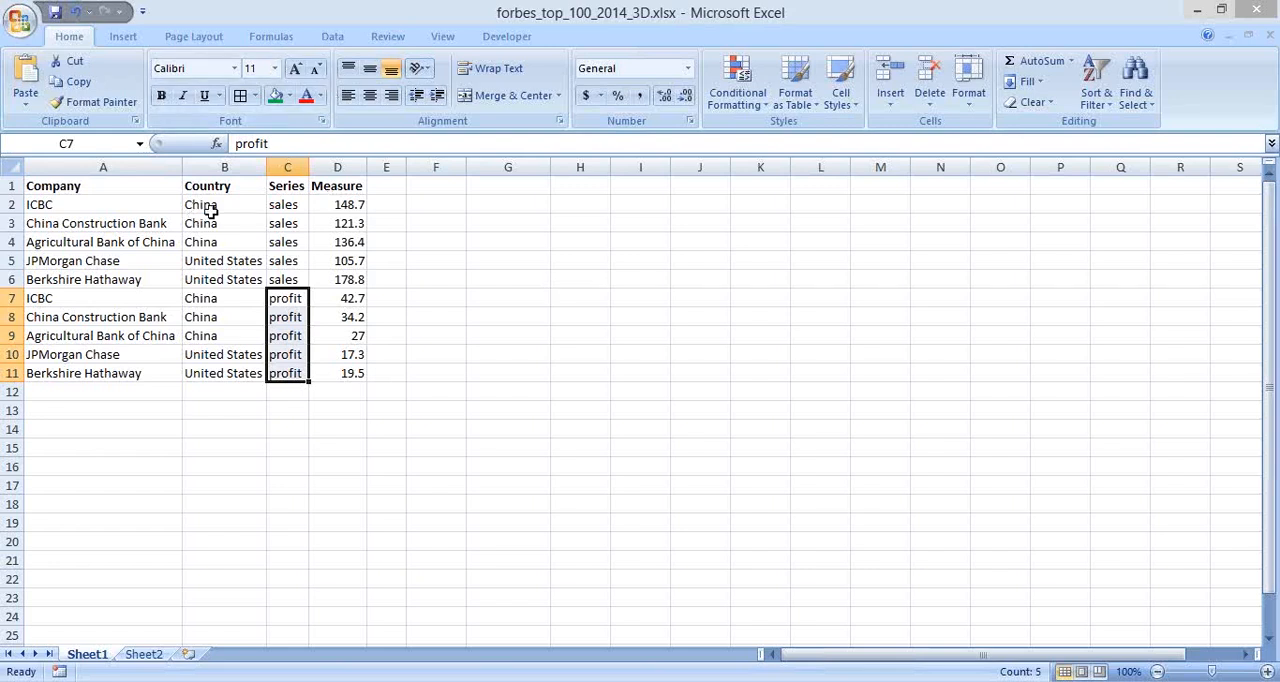
click(286, 166)
drag(288, 190, 285, 373)
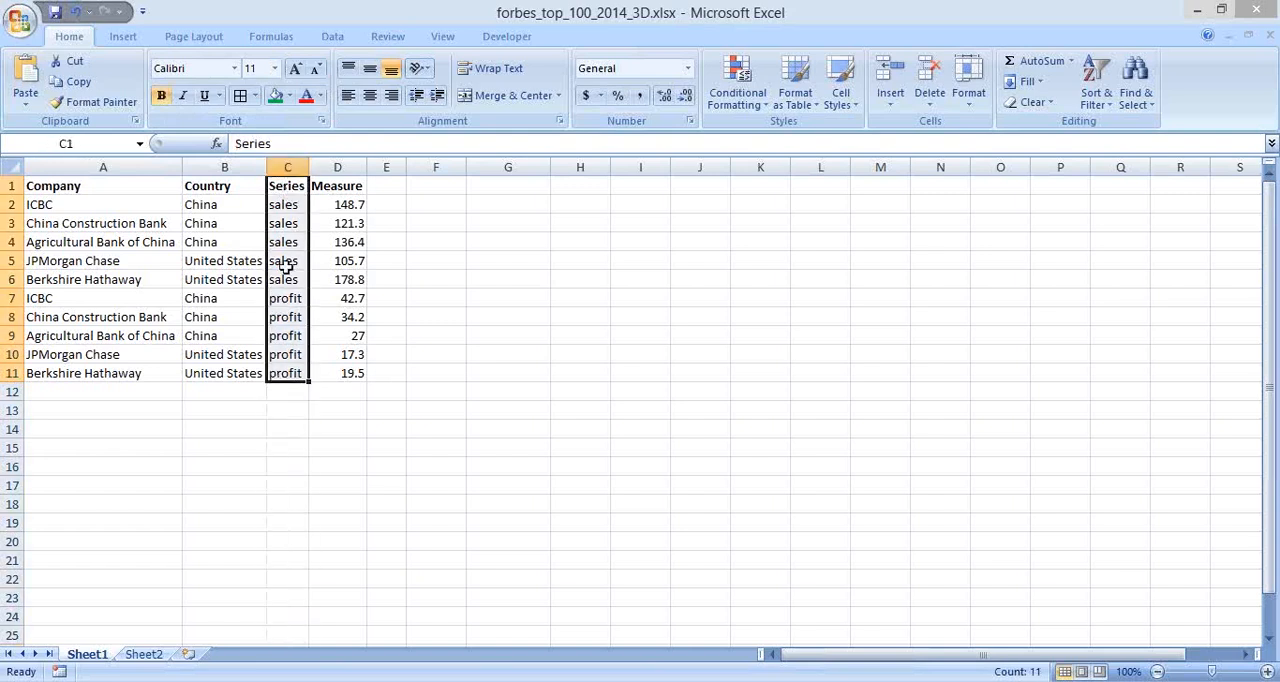
click(283, 205)
drag(283, 205, 284, 281)
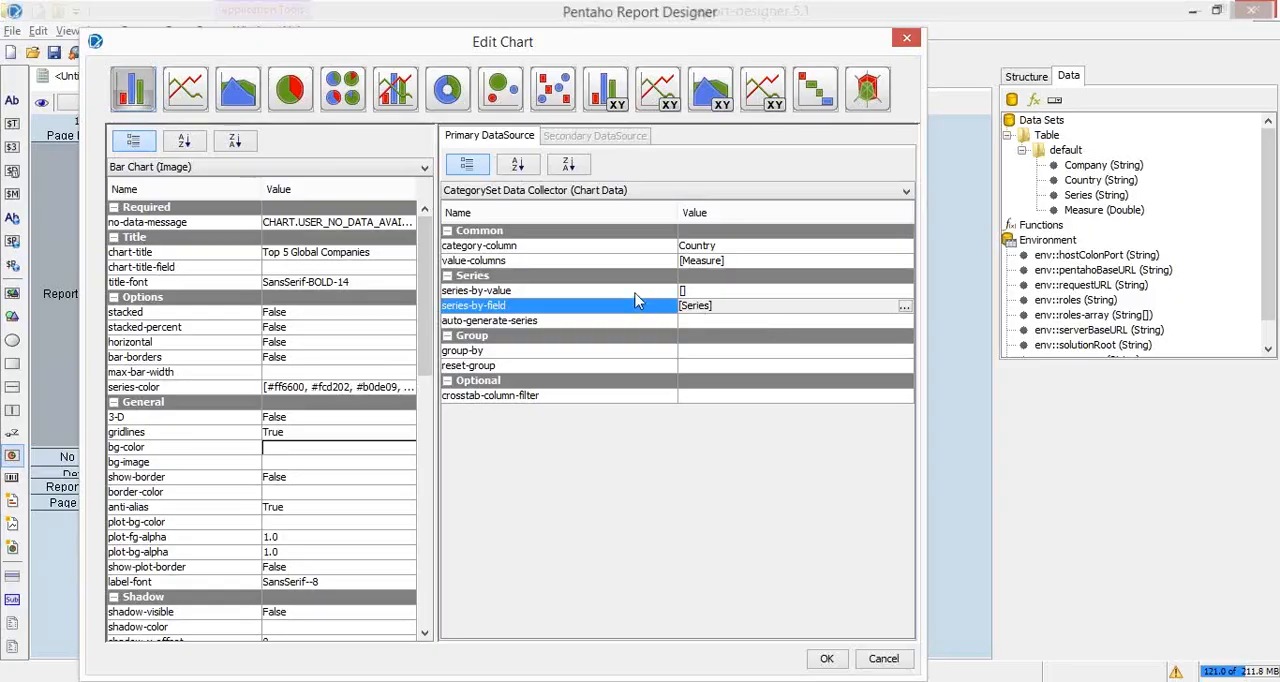
Step: Return to the chart settings in Pentaho Report Designer and remove the Series field from series-by-field
click(640, 291)
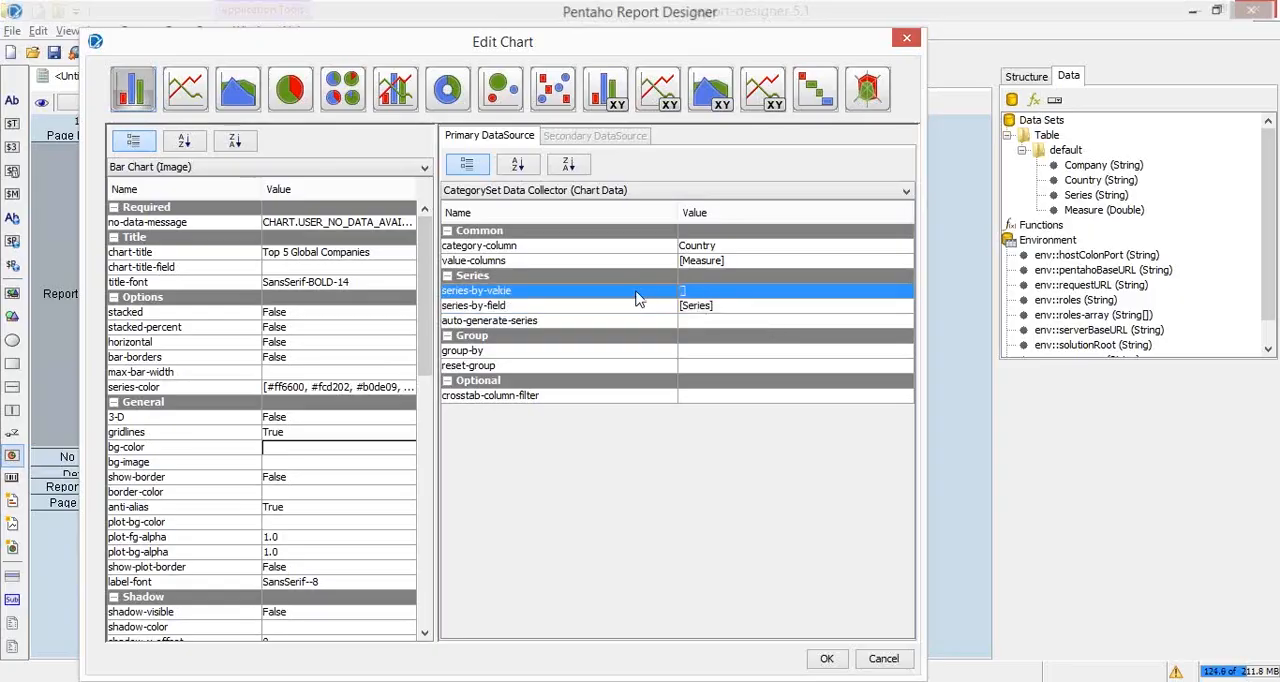
click(742, 291)
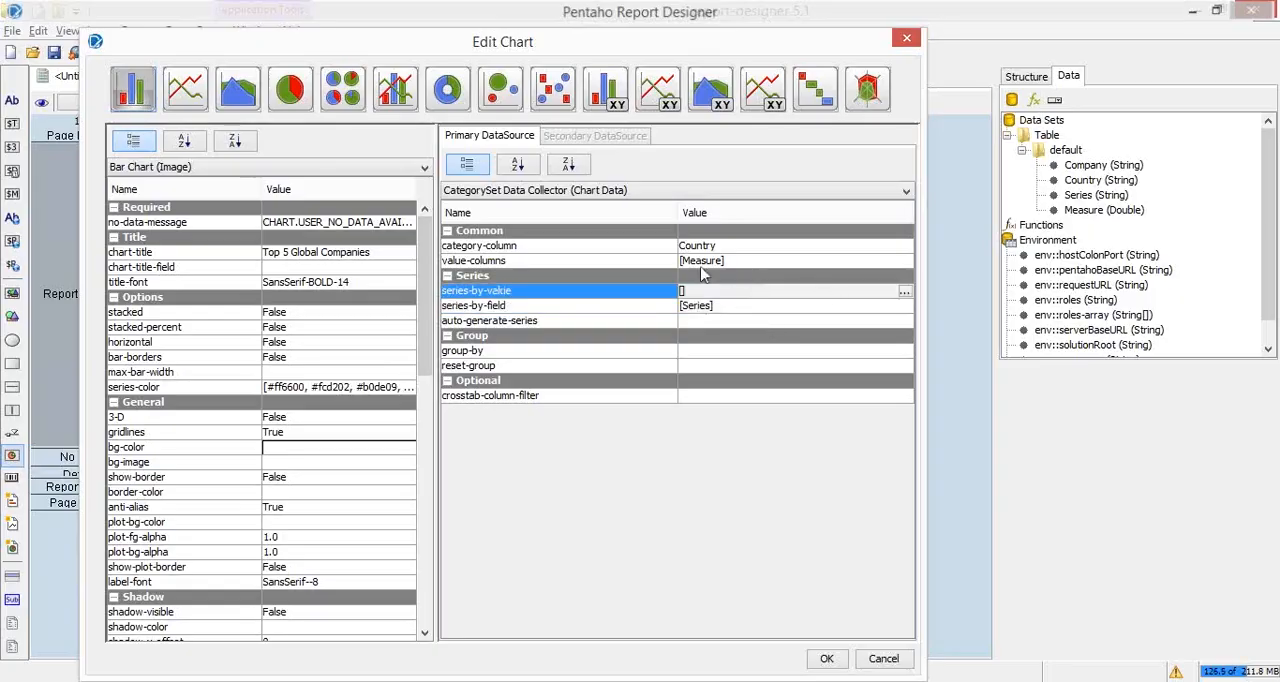
click(845, 310)
click(904, 307)
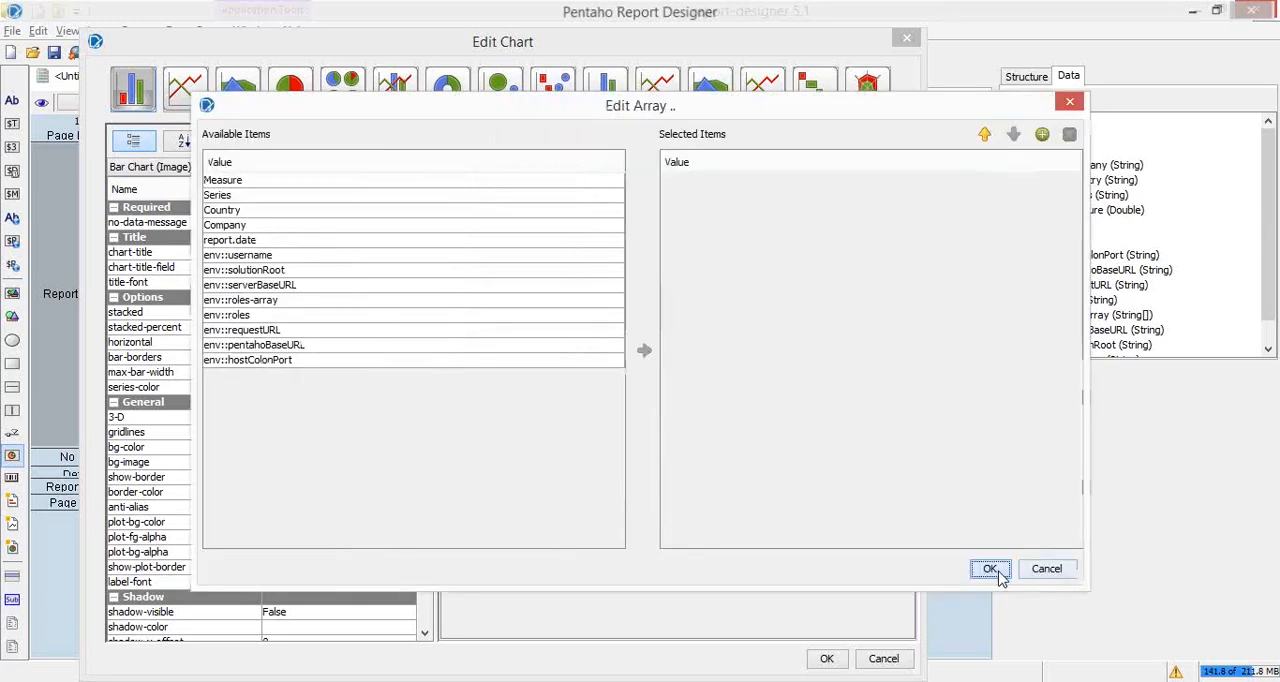
click(982, 566)
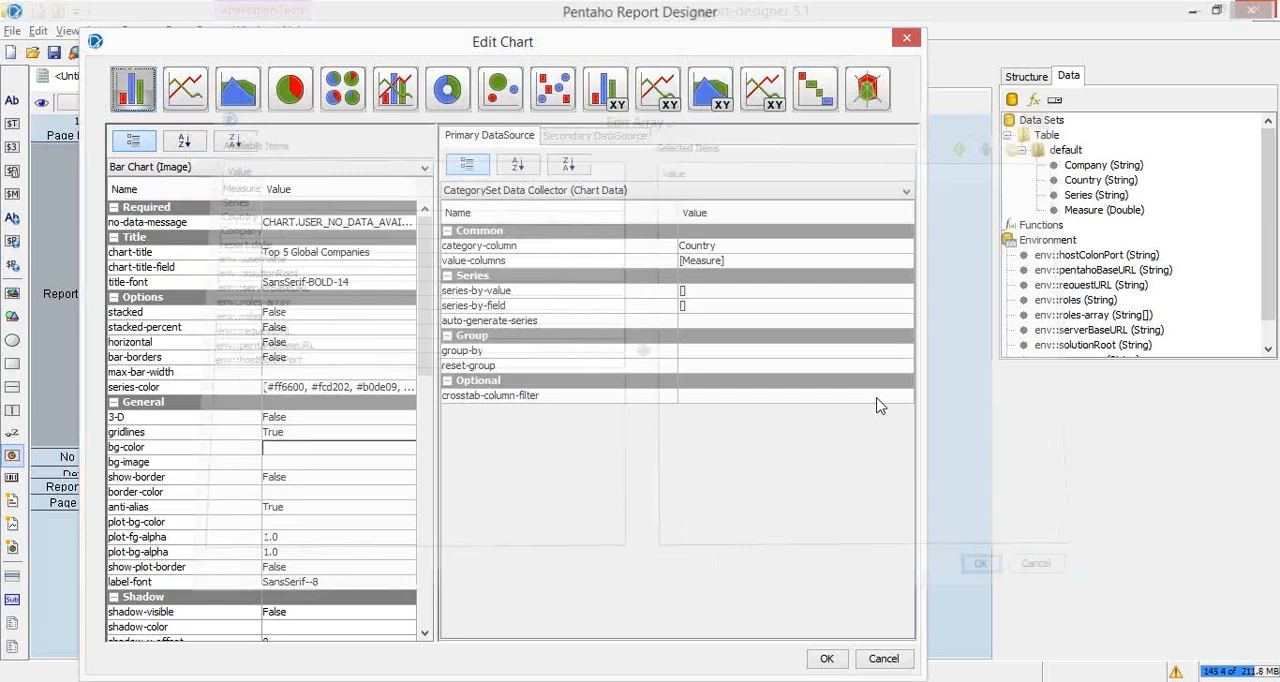
Step: Examine the array contents of series-by-value and the available items for value-columns, cancelling both without changes
click(897, 292)
click(904, 291)
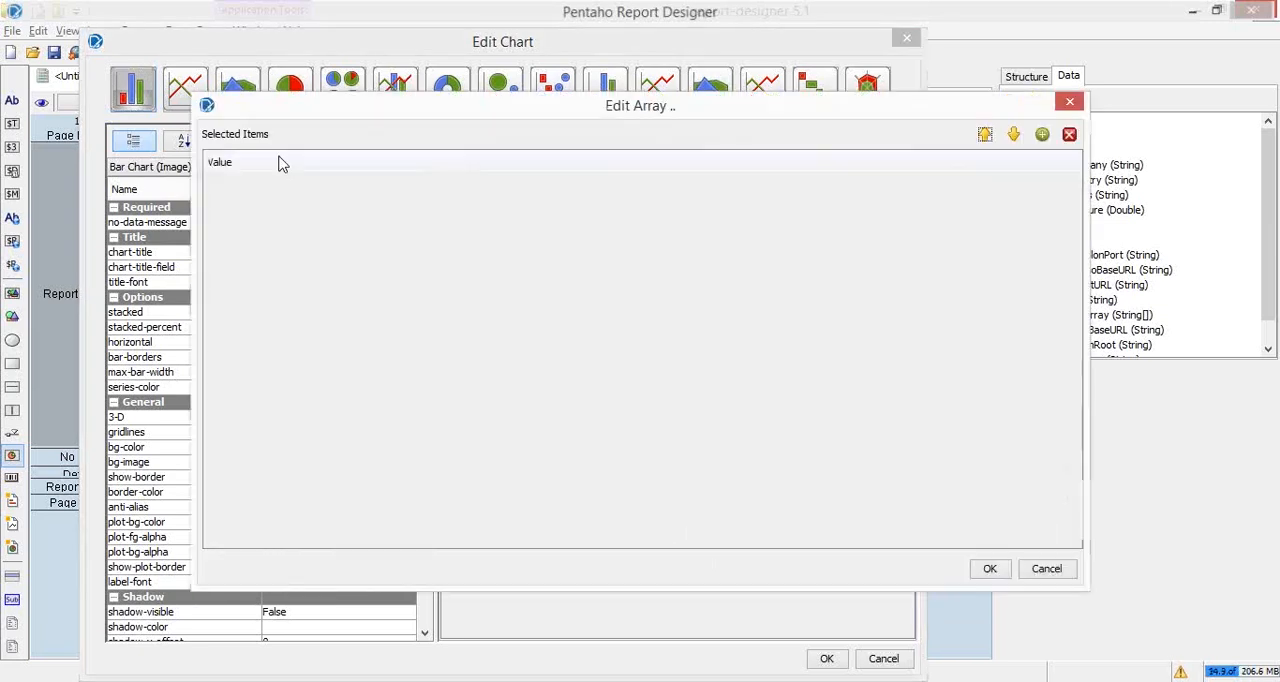
click(1070, 578)
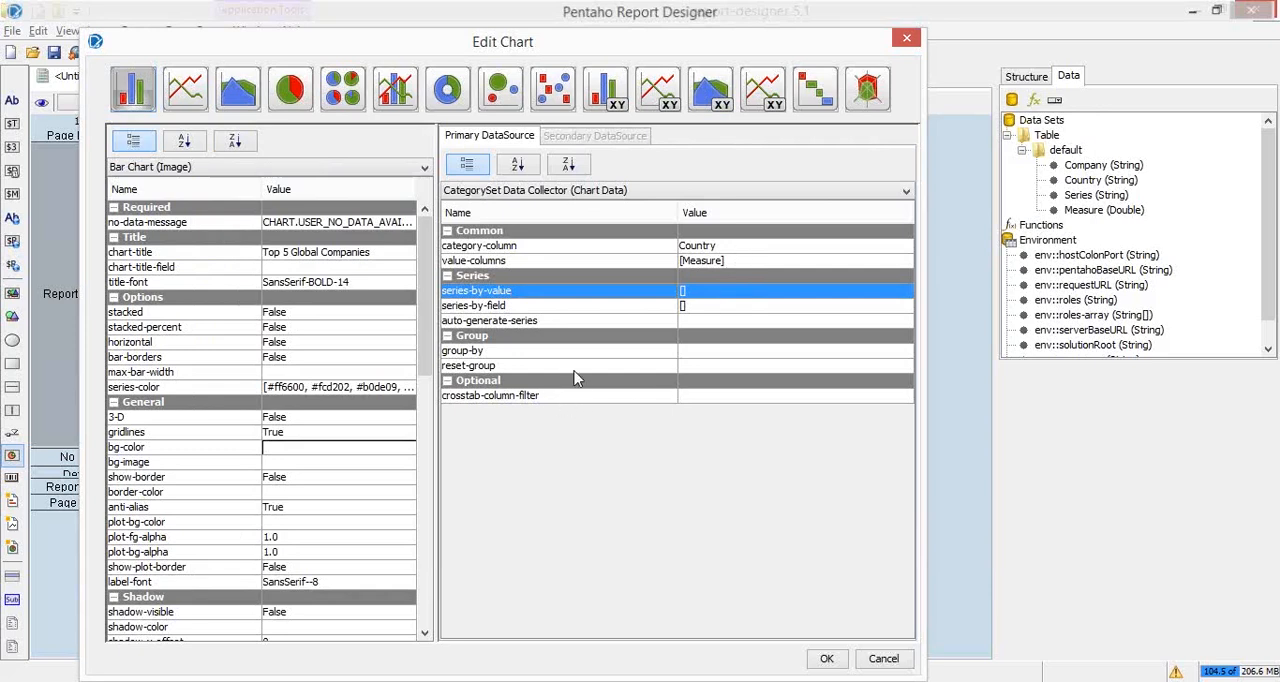
click(635, 266)
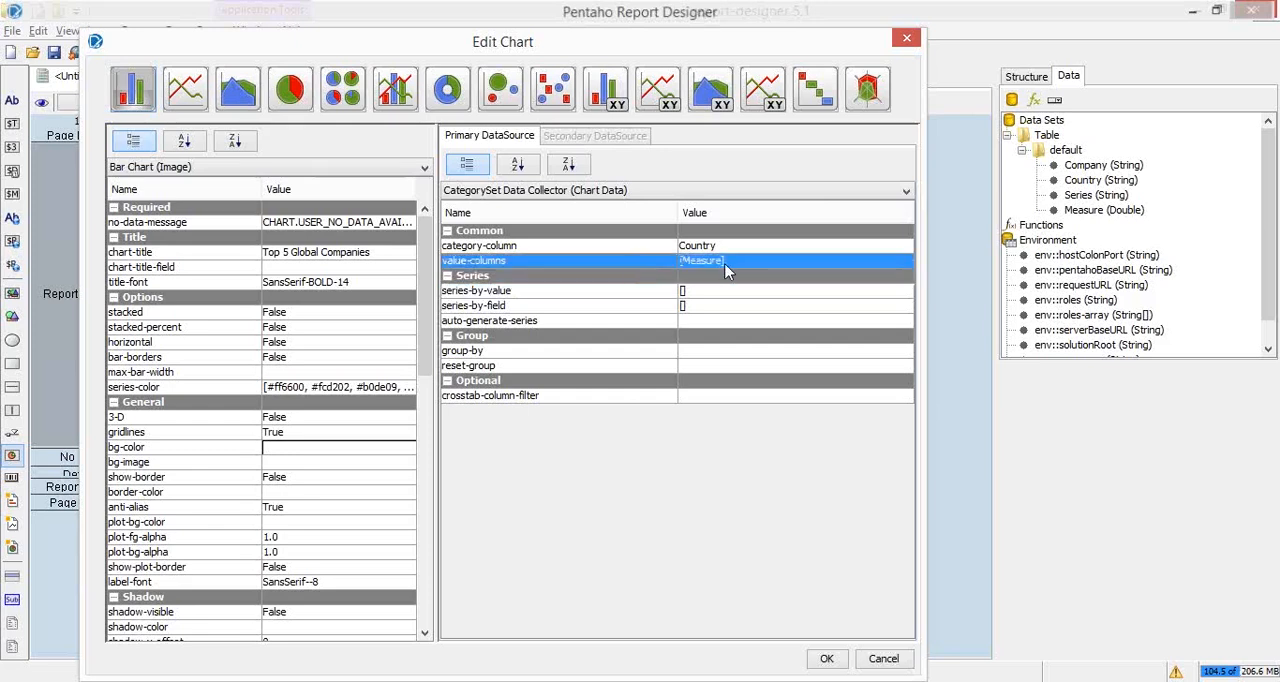
click(733, 263)
click(652, 268)
click(898, 262)
click(903, 262)
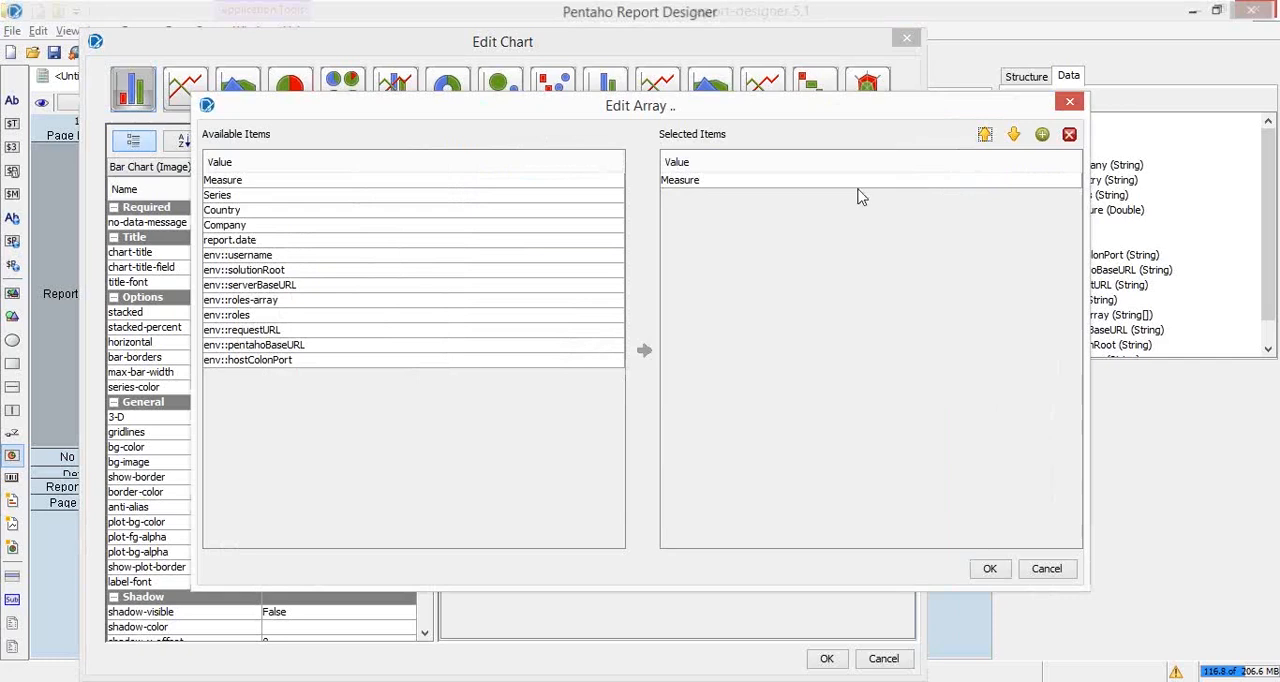
click(282, 199)
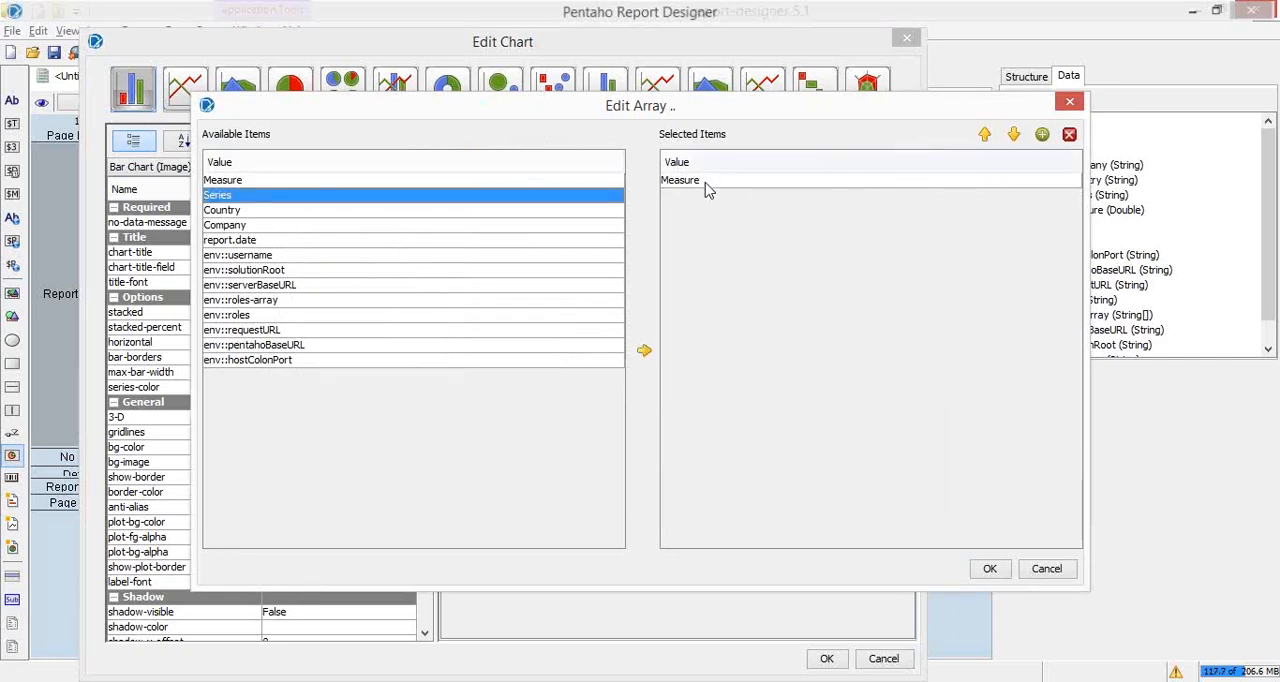
click(1062, 569)
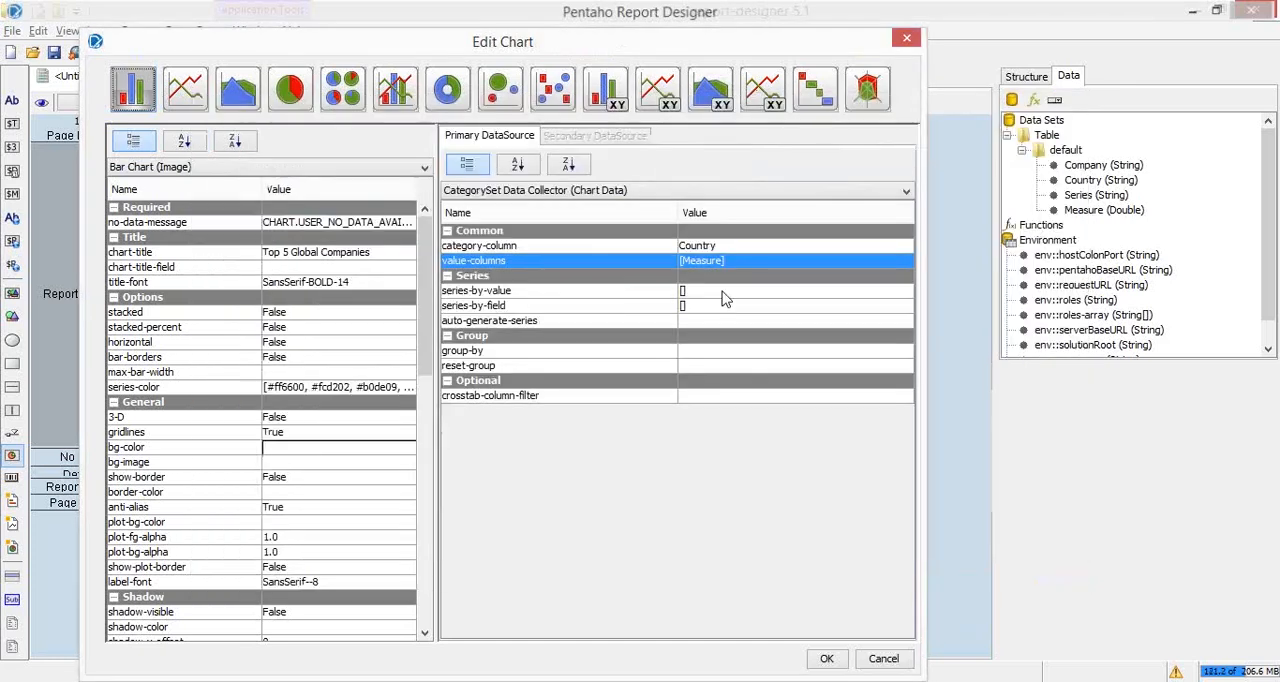
Step: Inspect the series-by-value array again and consult the "PRD: Running Chart Example" slide before returning to the chart settings
click(727, 291)
click(904, 292)
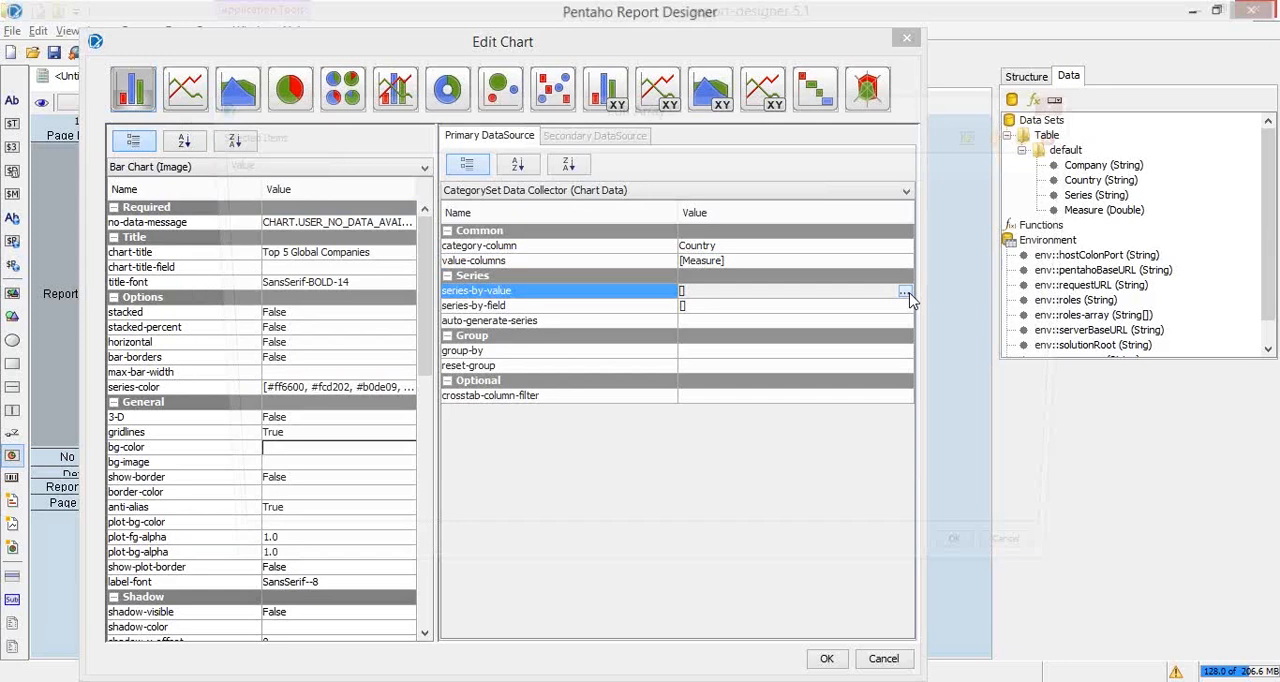
click(904, 293)
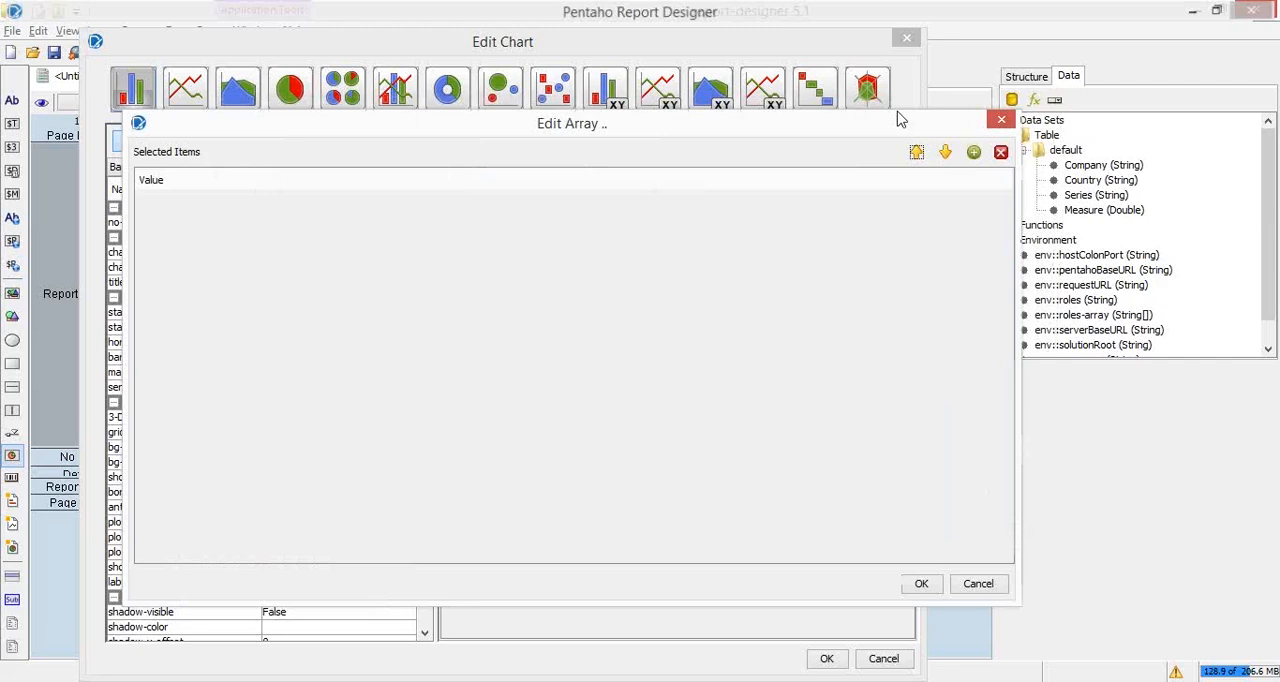
key(alt+Tab)
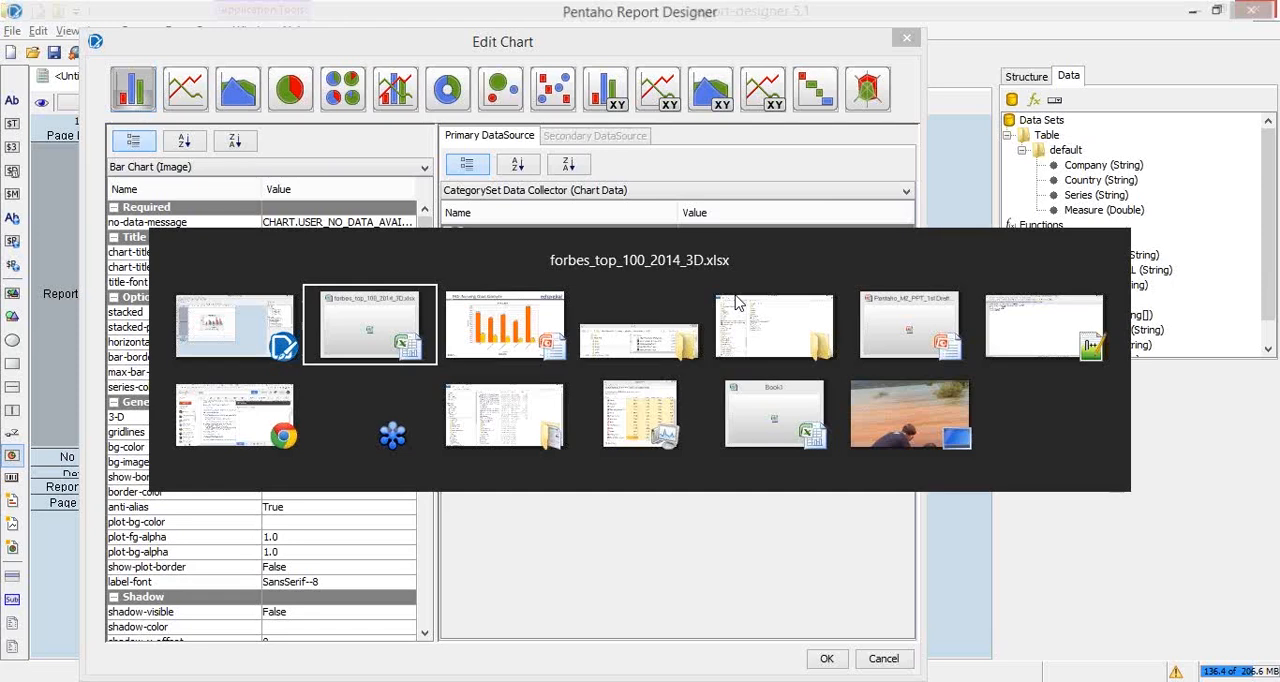
key(alt+Tab)
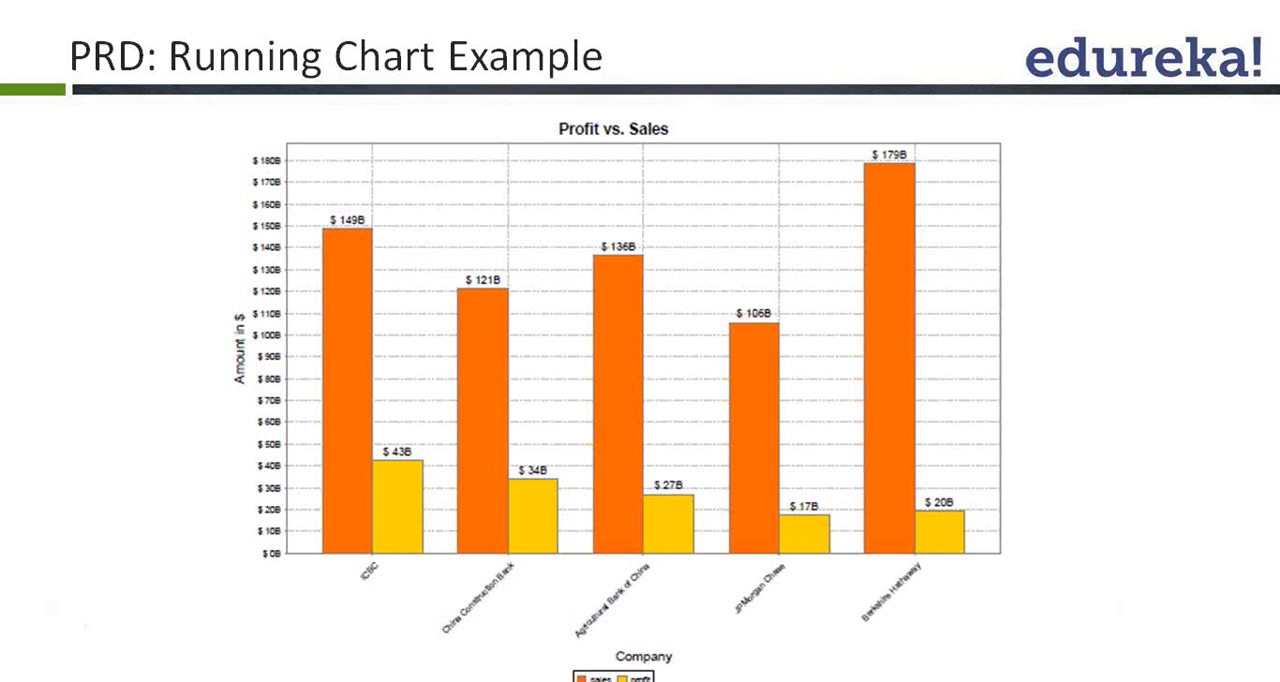
key(alt+Tab)
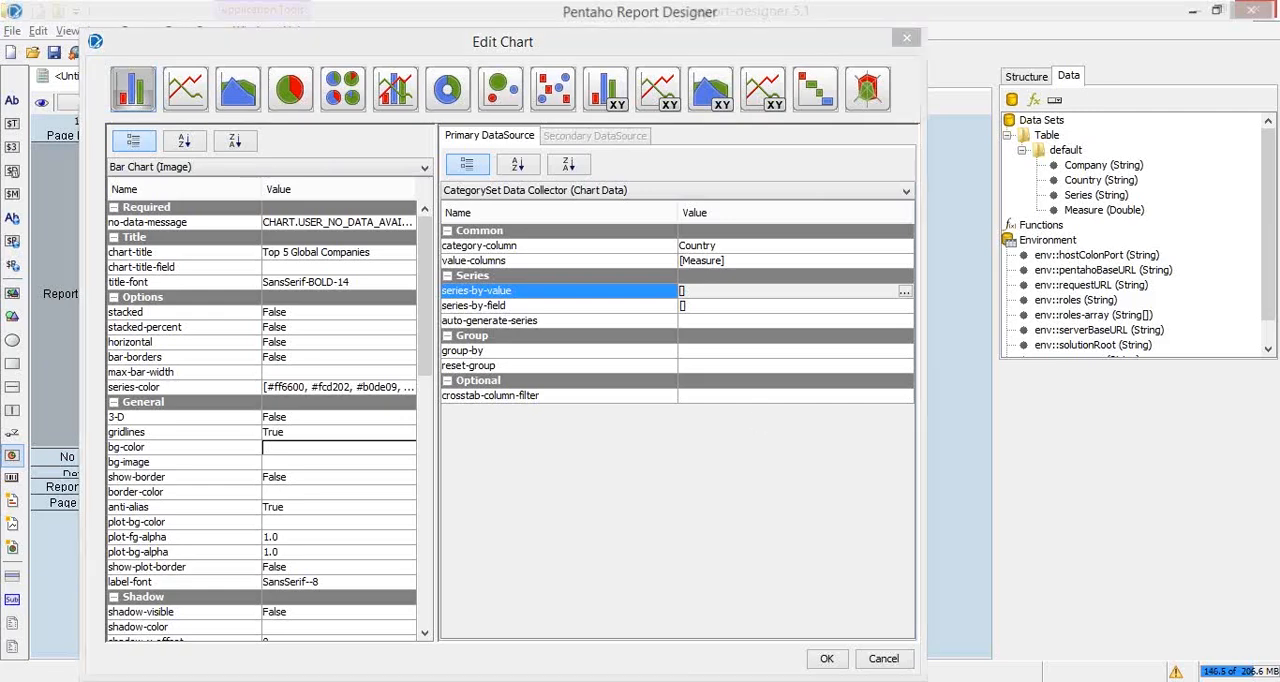
key(alt+Tab)
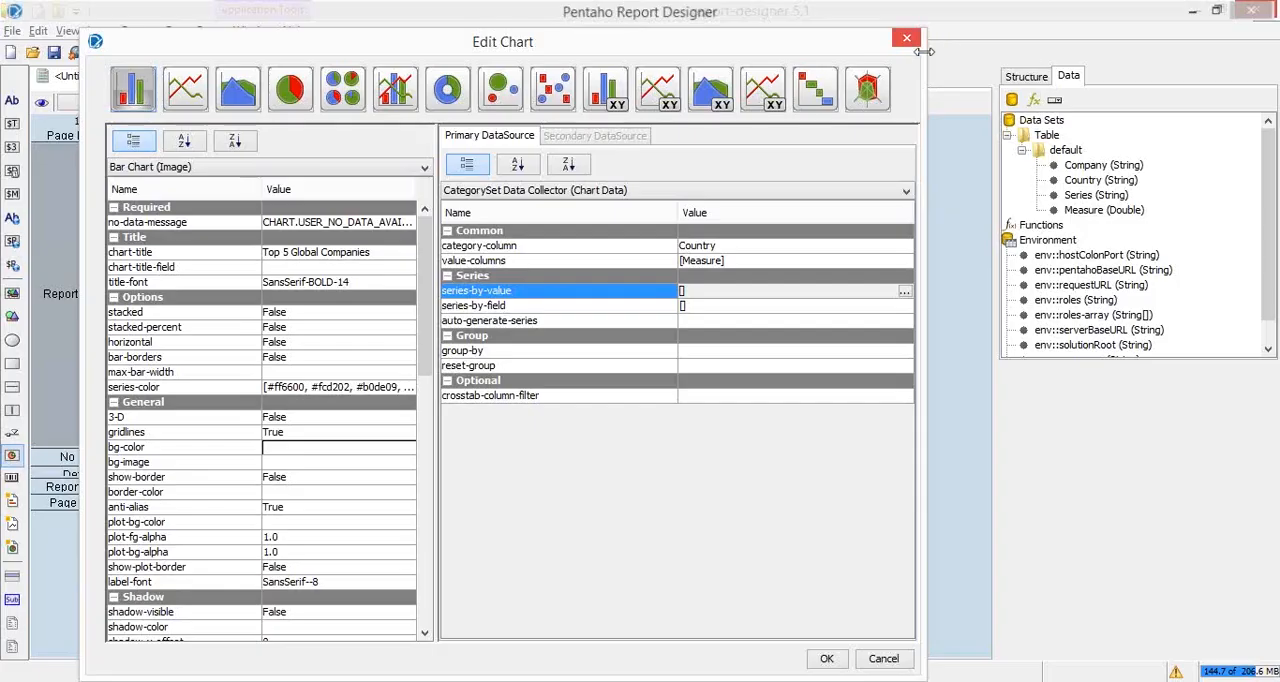
Step: Set the bar chart's category-column to Company
click(1272, 265)
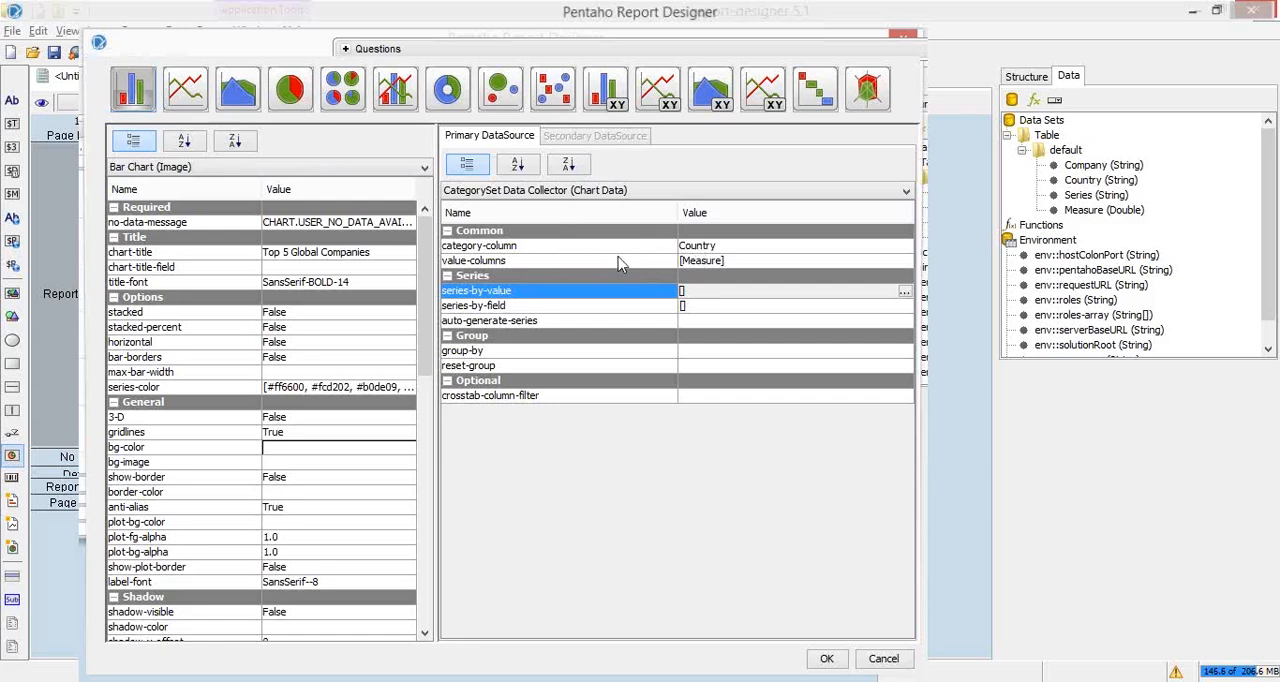
key(alt+Tab)
click(885, 249)
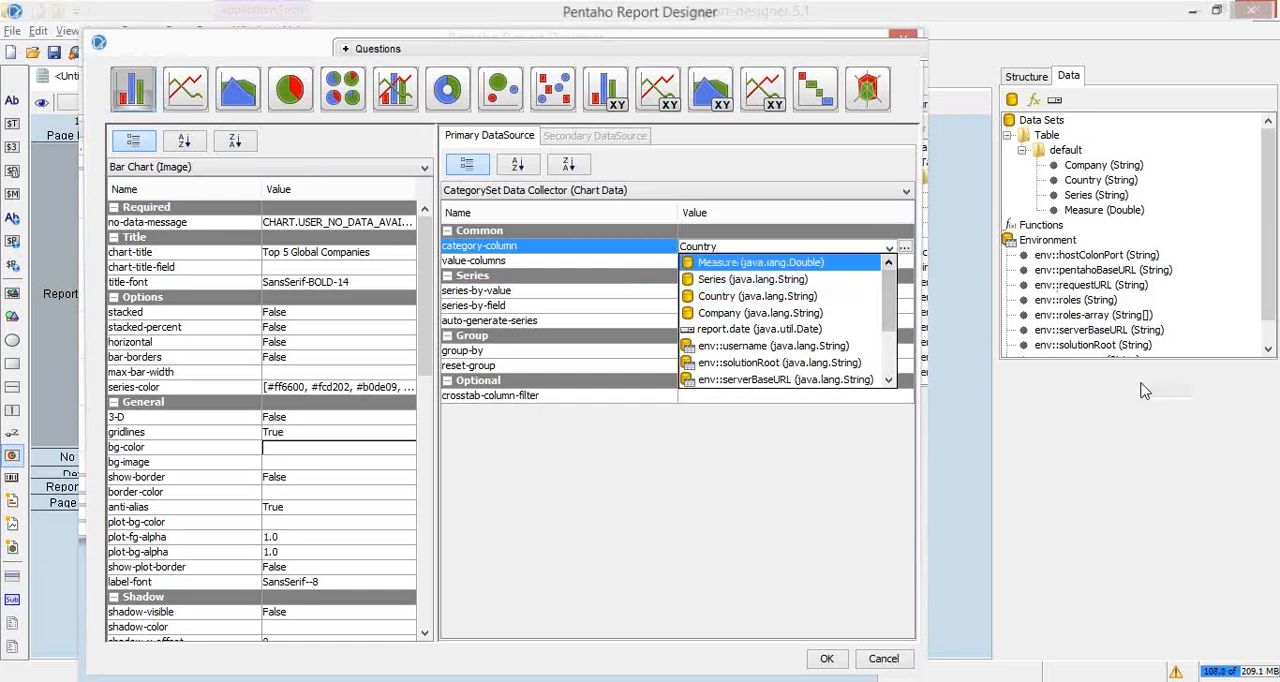
click(785, 316)
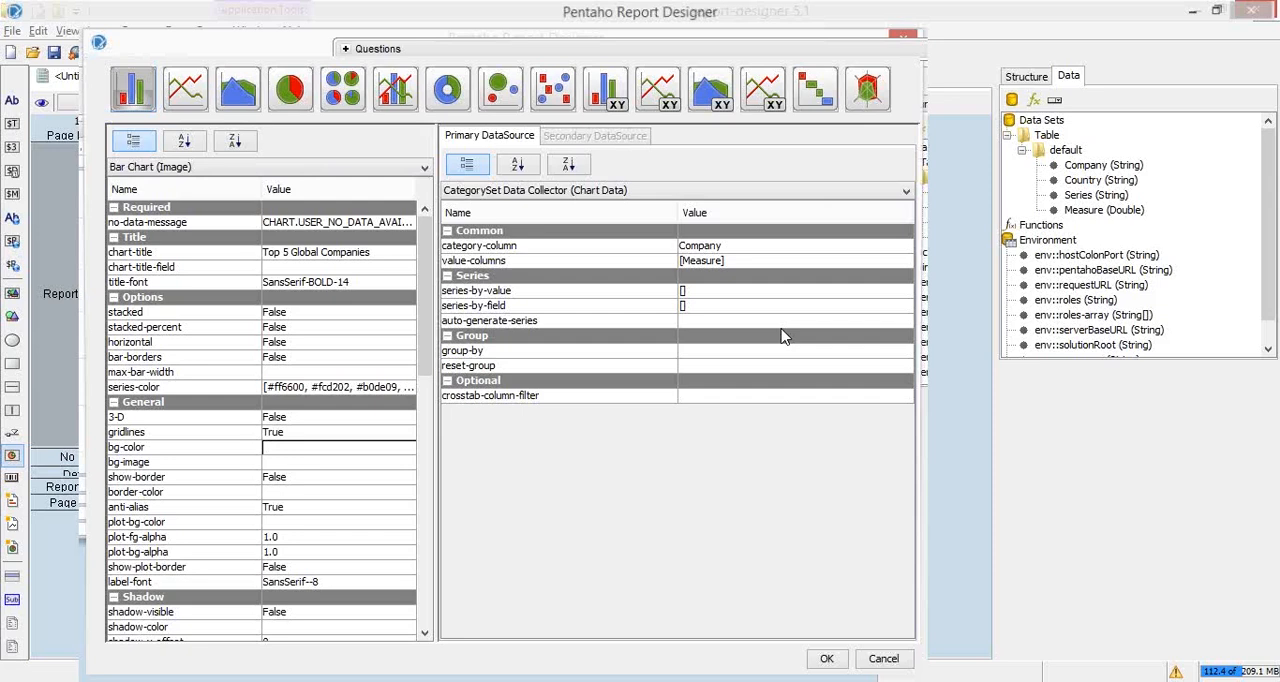
Step: Dismiss the series-by-value array and add the Series field to the chart's series-by-field array
click(904, 300)
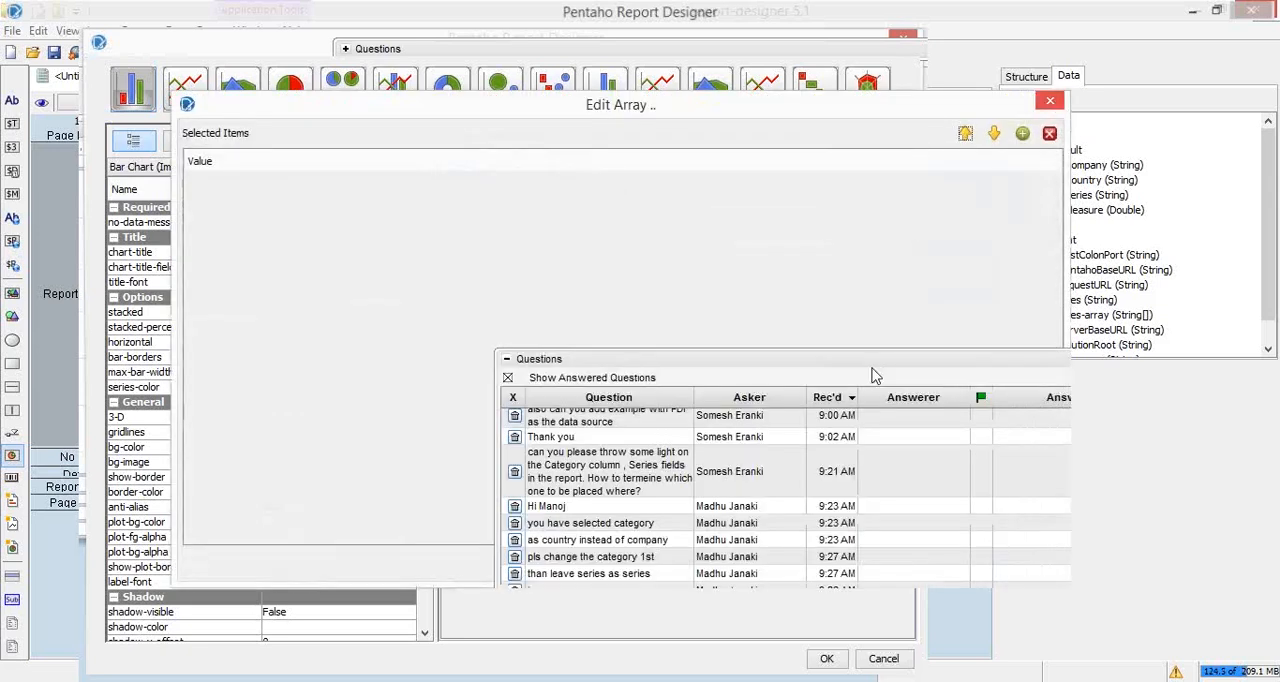
key(Escape)
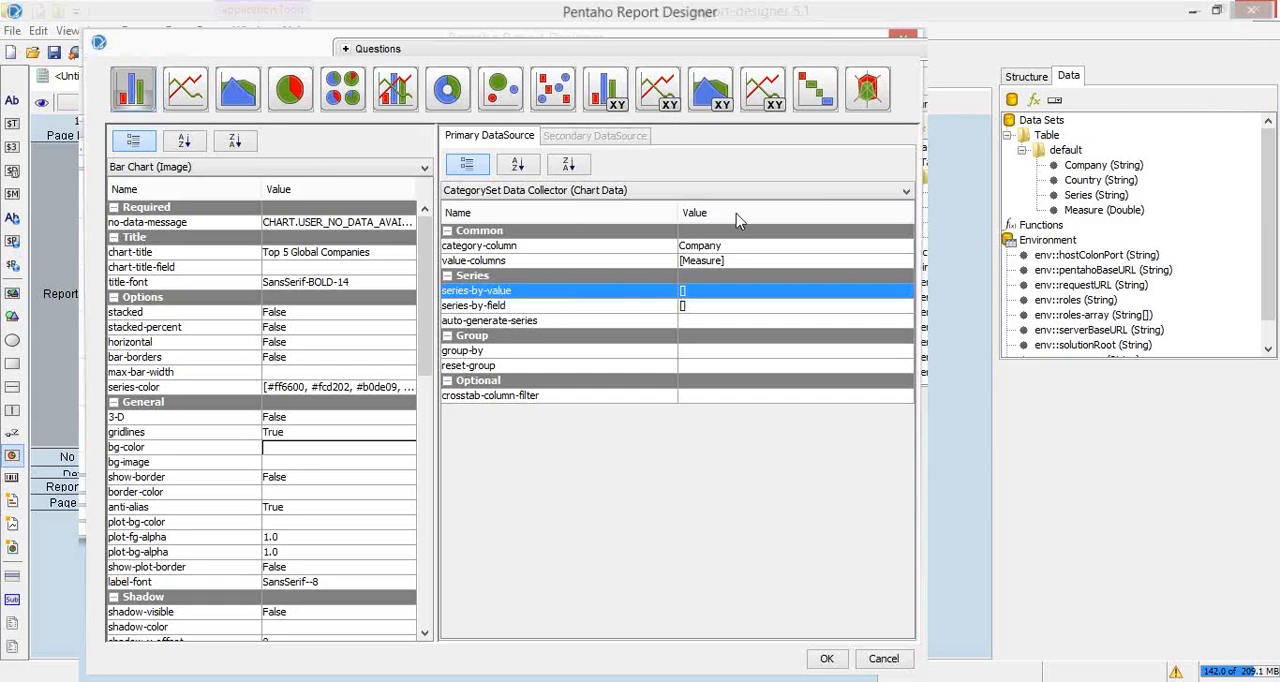
click(757, 263)
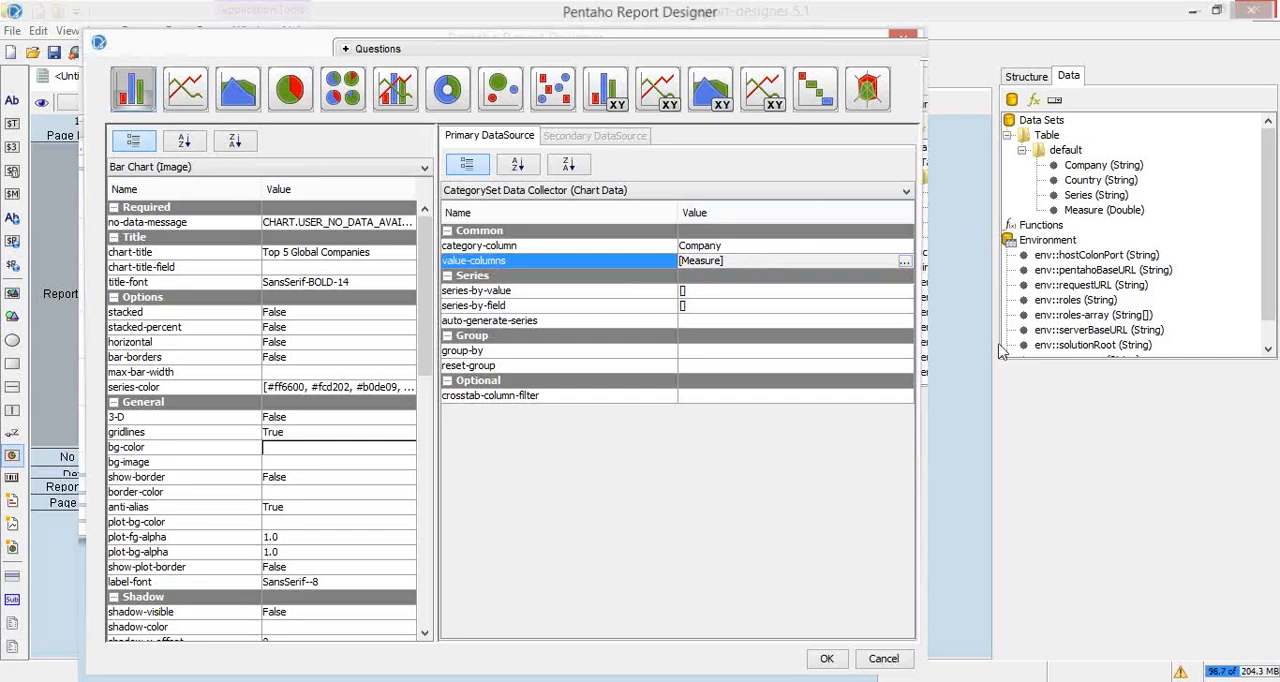
click(725, 295)
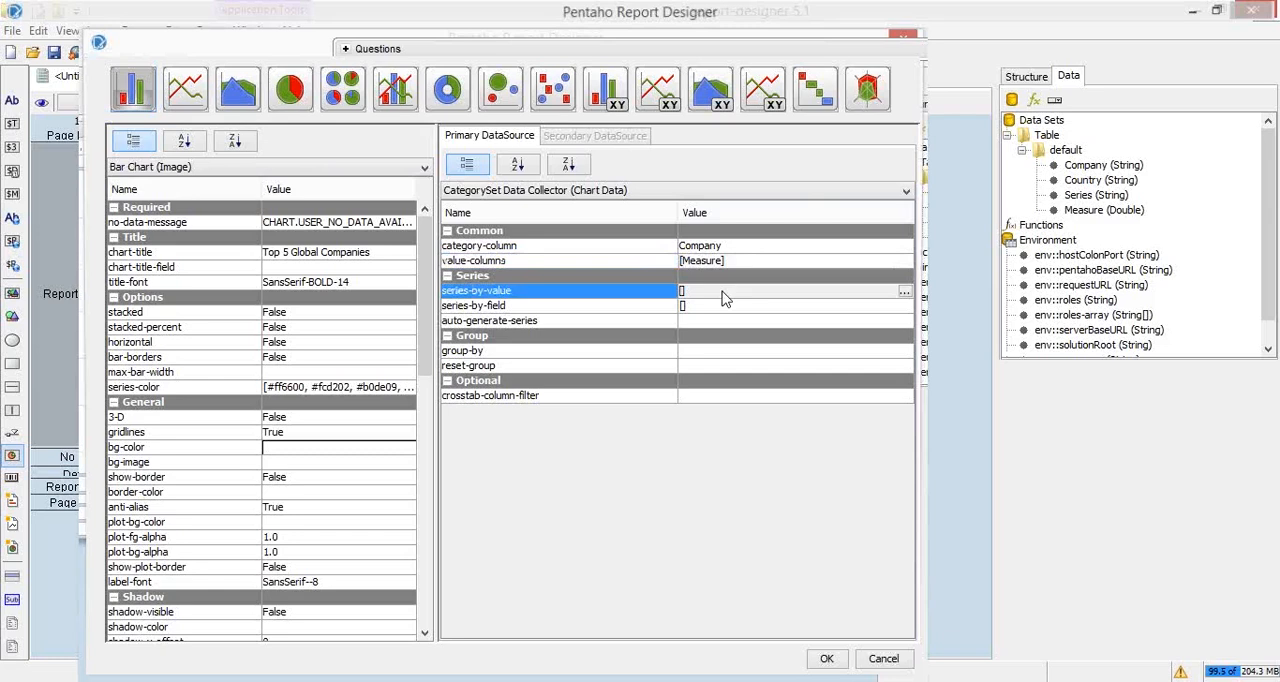
double_click(725, 297)
click(440, 194)
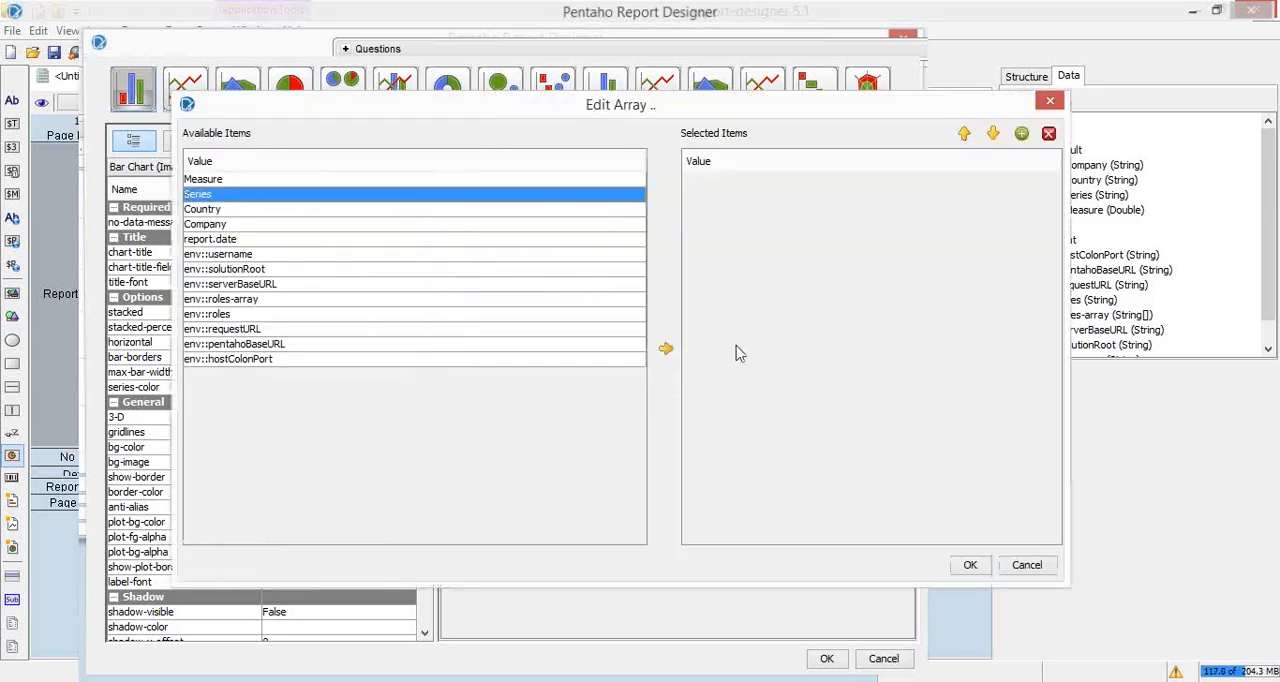
click(666, 348)
click(988, 568)
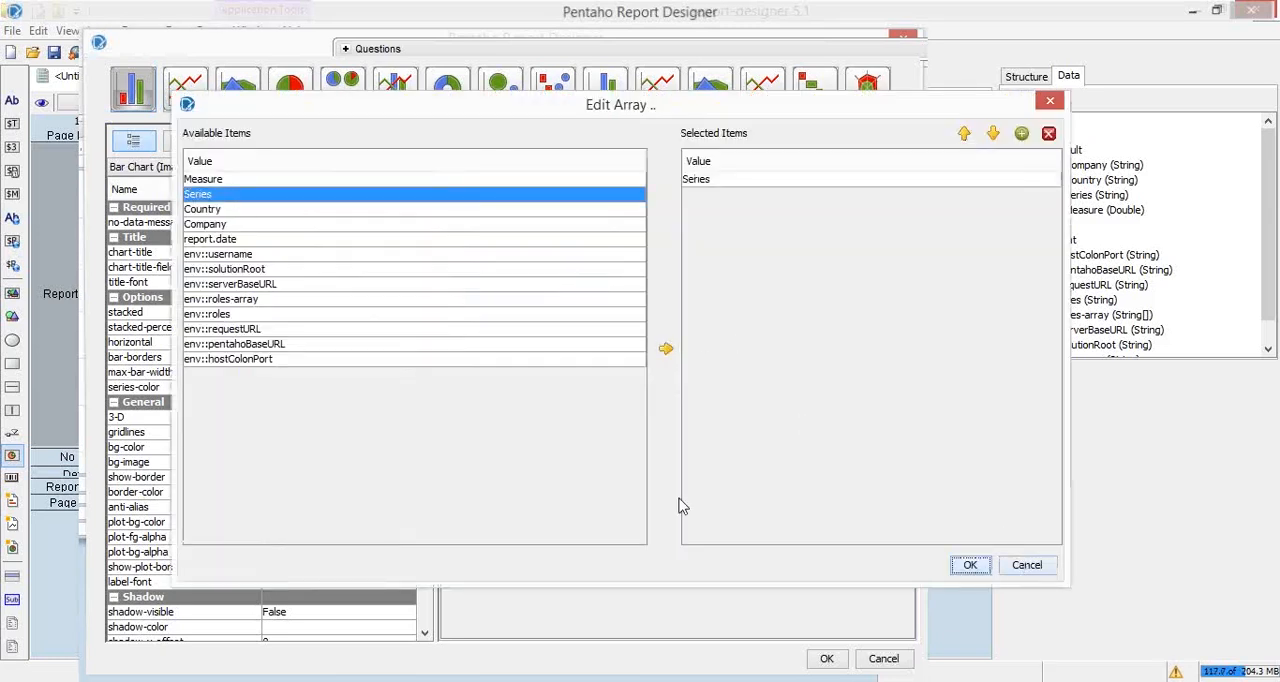
key(Return)
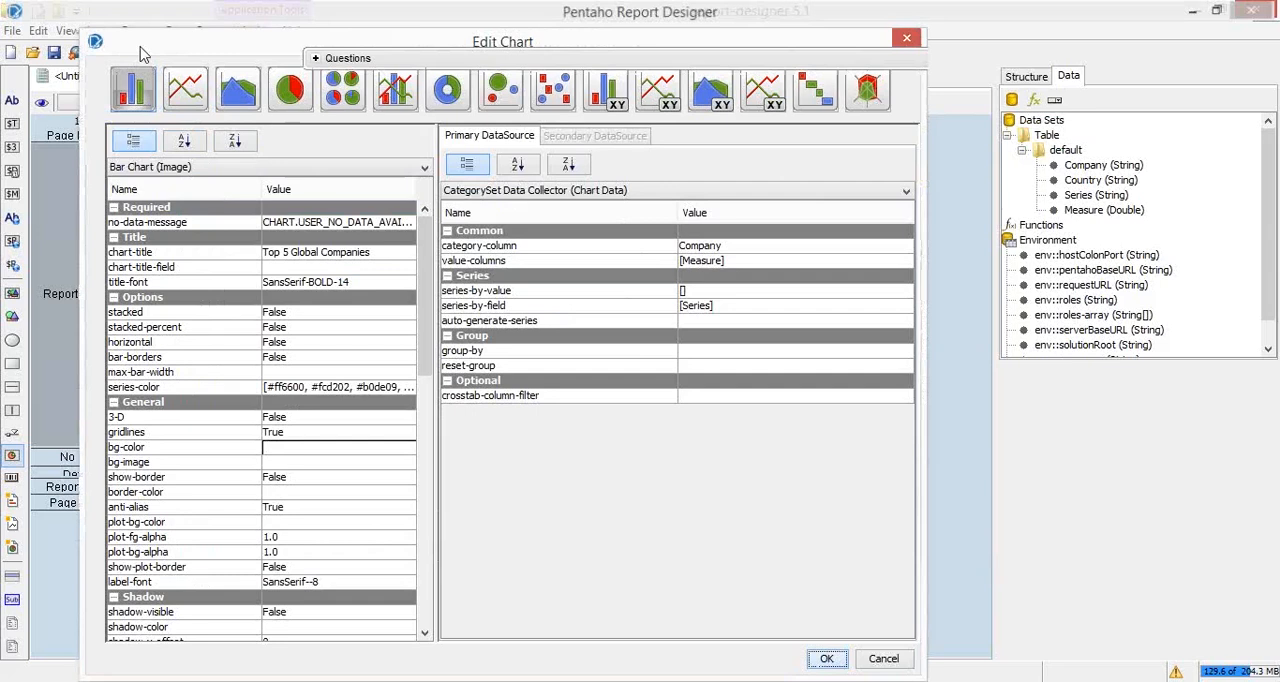
Step: Accept the edited chart settings and run the report in print preview
click(824, 659)
click(130, 53)
click(153, 79)
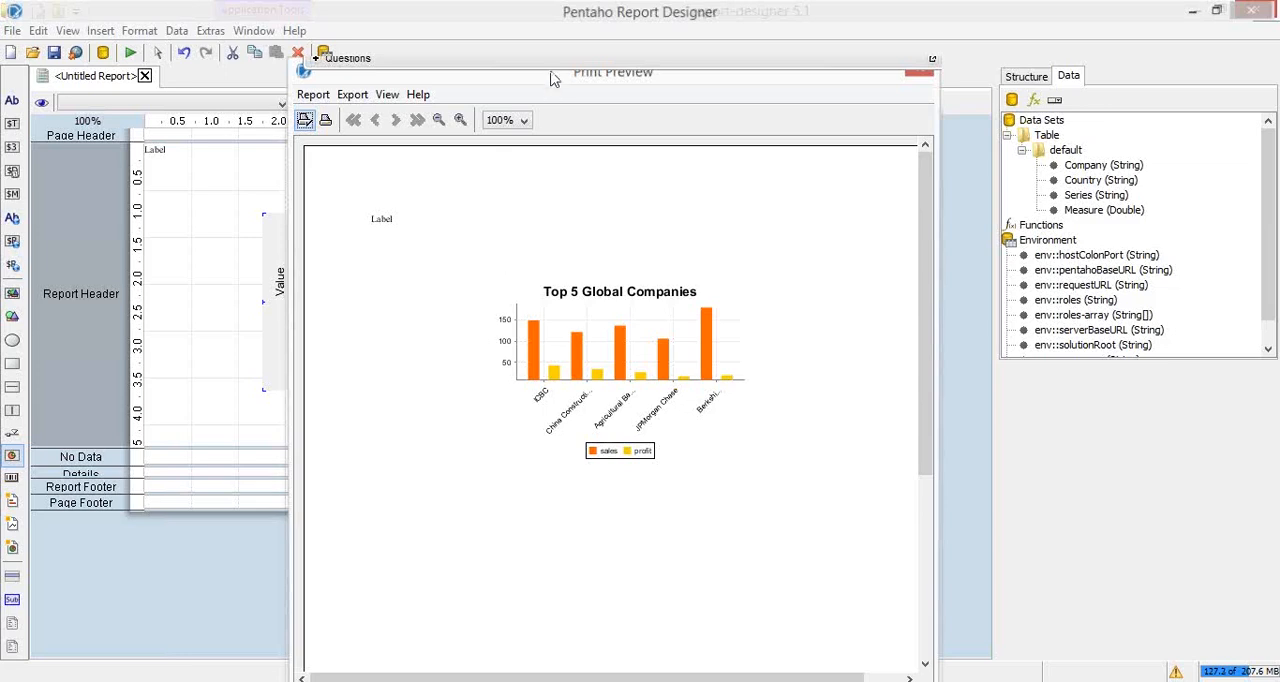
Step: Examine the previewed bar chart, close the print preview and switch to the slide show's "PRD: Running Chart Example" slide
drag(529, 80, 451, 93)
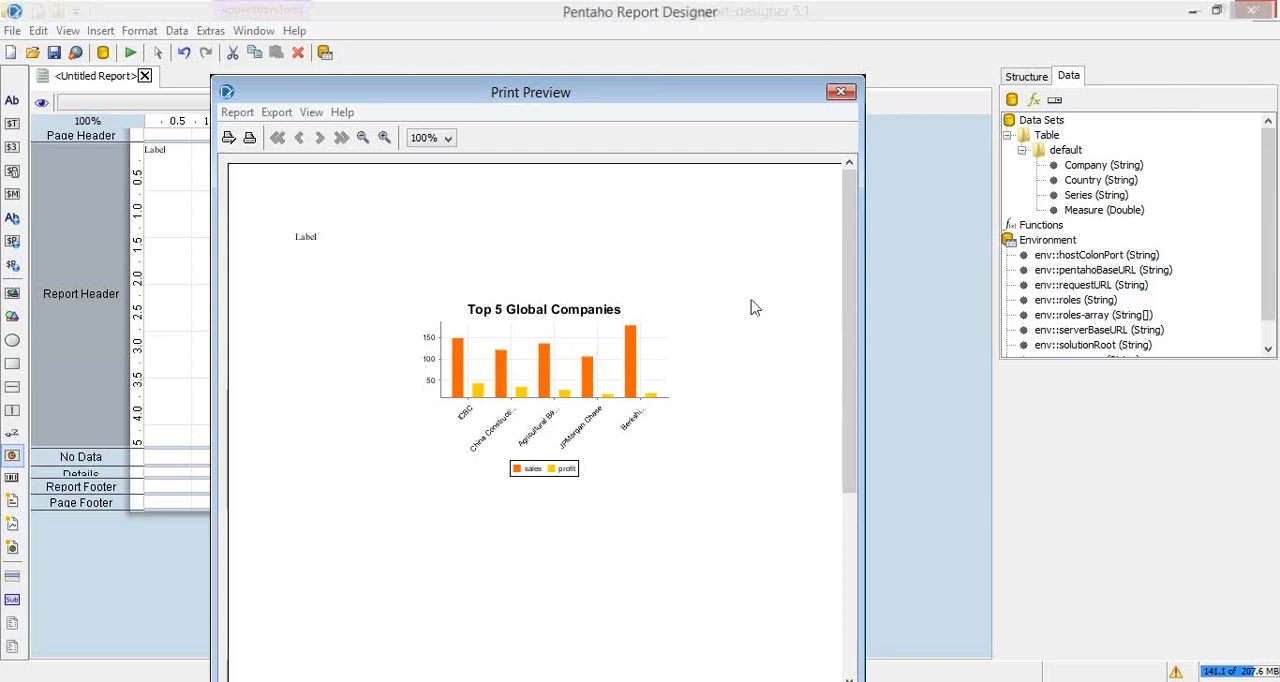
click(839, 92)
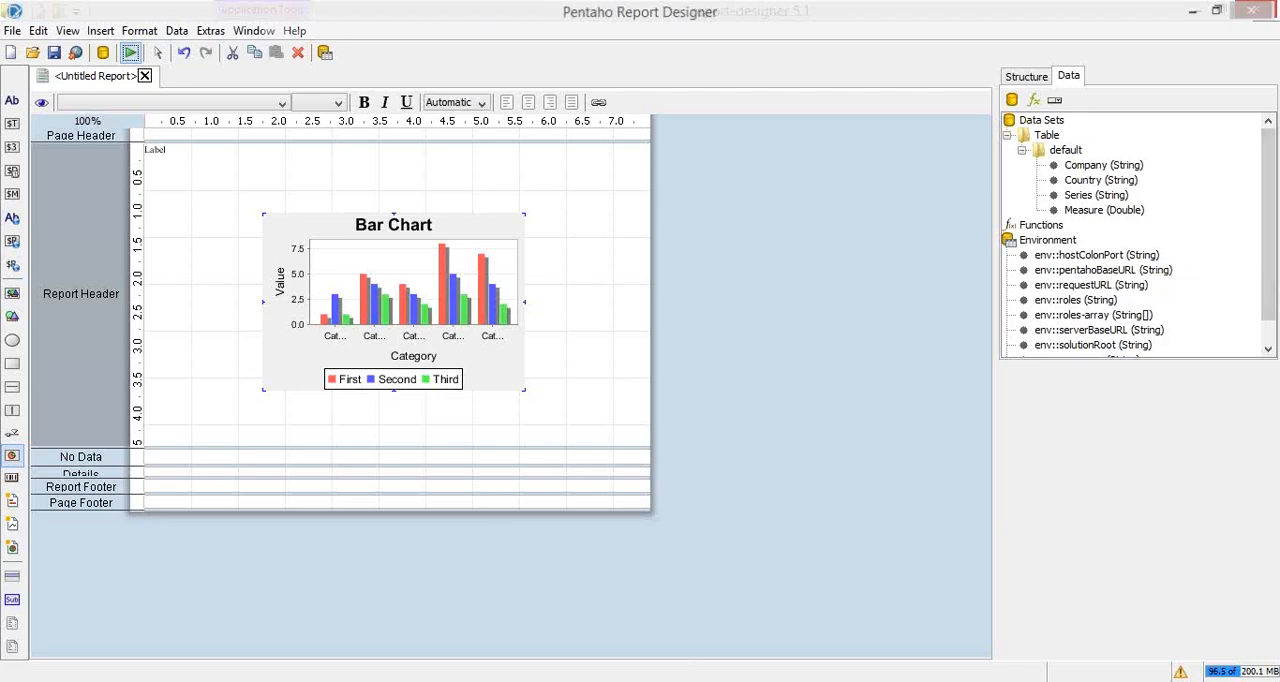
click(598, 567)
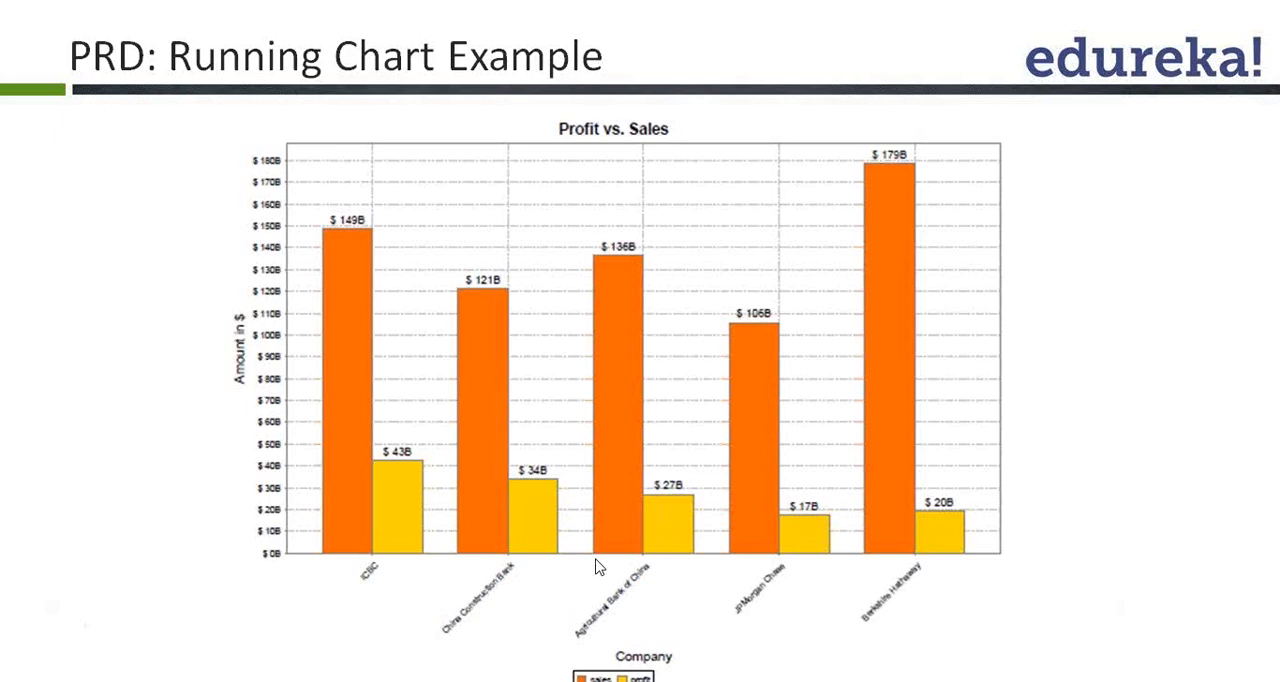
Step: Look through the slides on chart resizing and chart configuration, and switch back to Pentaho Report Designer
click(619, 436)
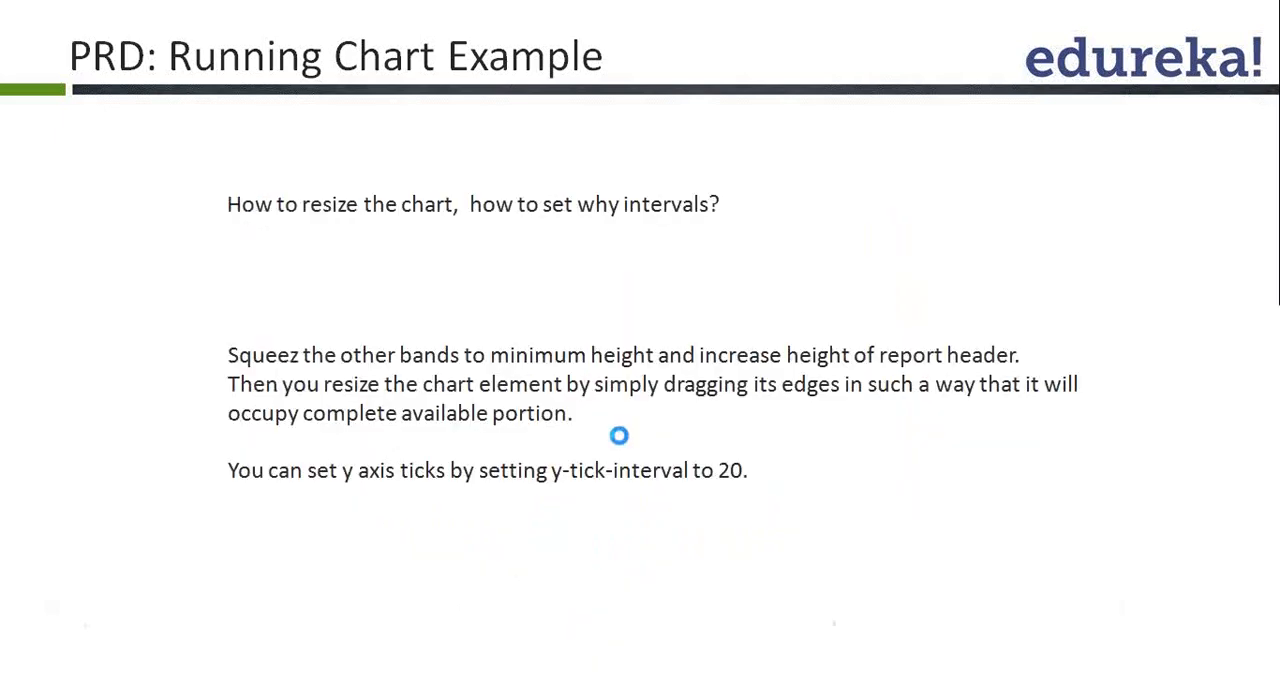
click(619, 436)
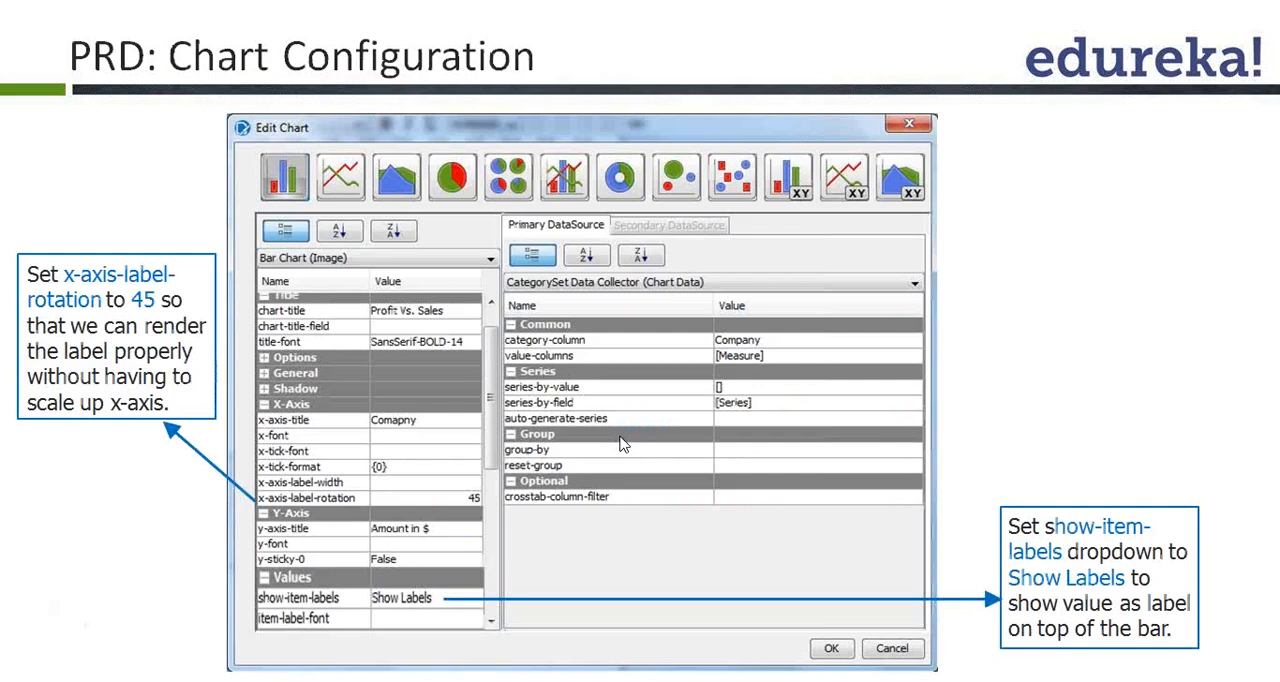
key(alt+Tab)
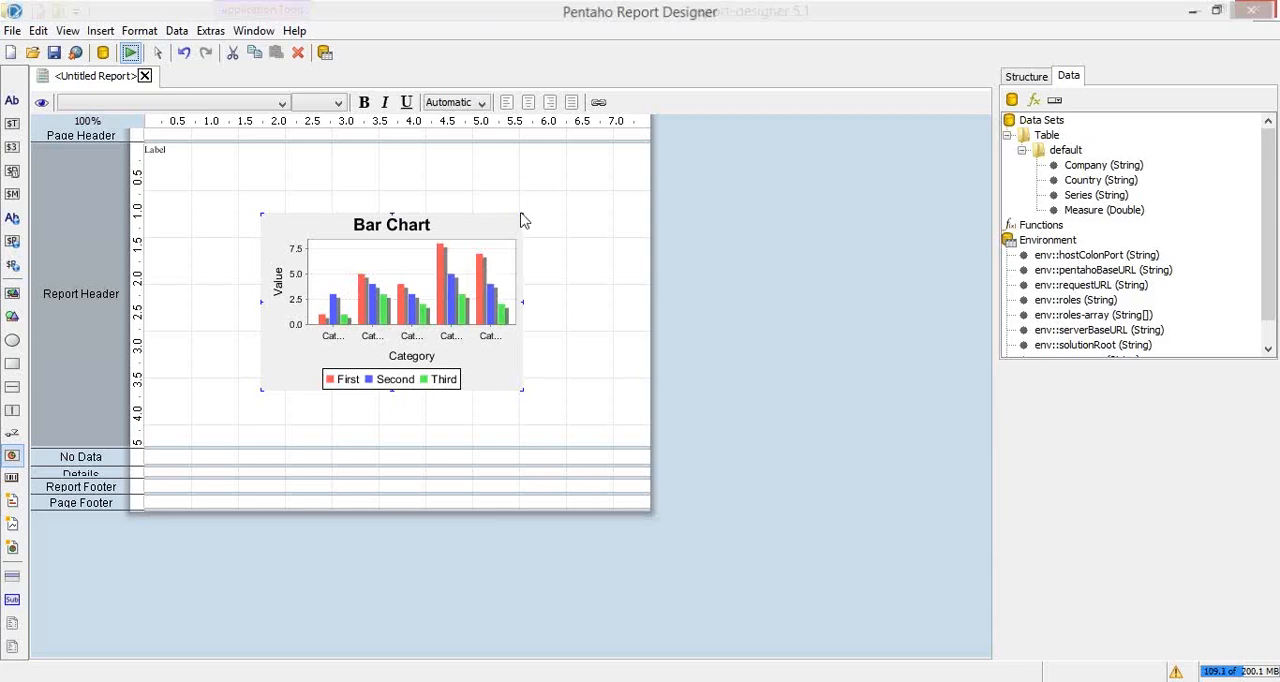
Step: Enlarge the bar chart so it spans the full report width and nearly the full height of the Report Header band
drag(523, 214, 592, 138)
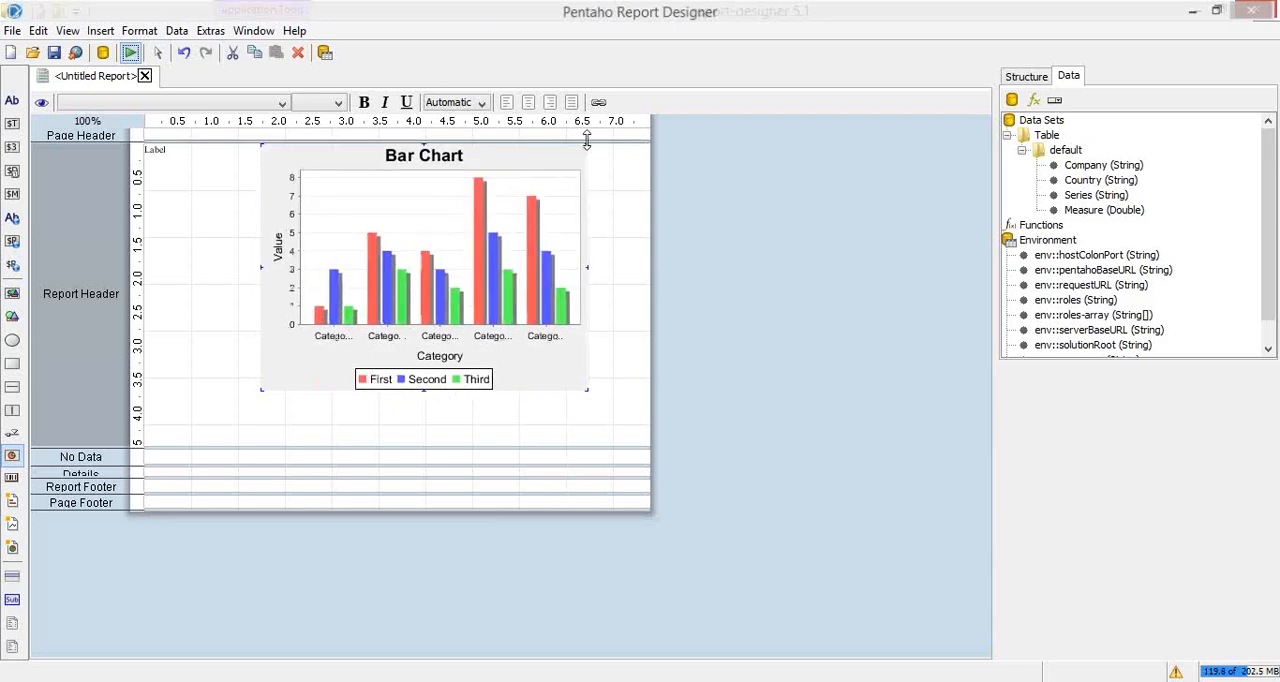
drag(246, 397, 145, 437)
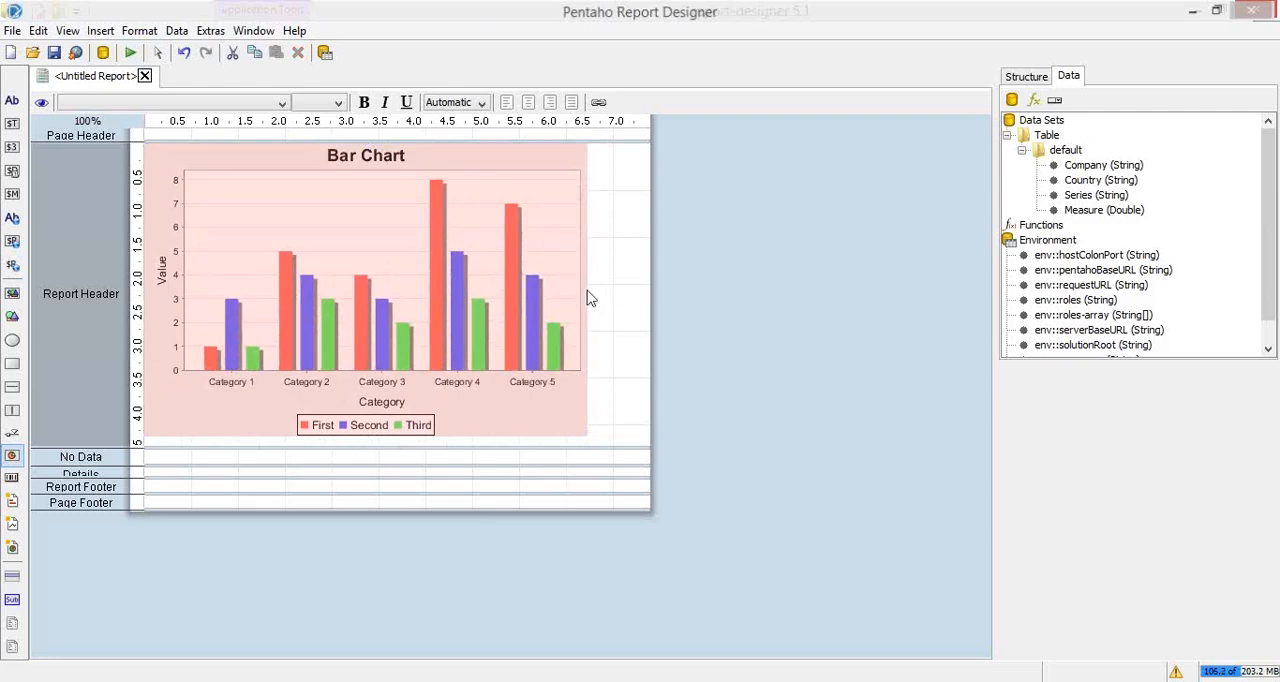
drag(588, 289, 650, 291)
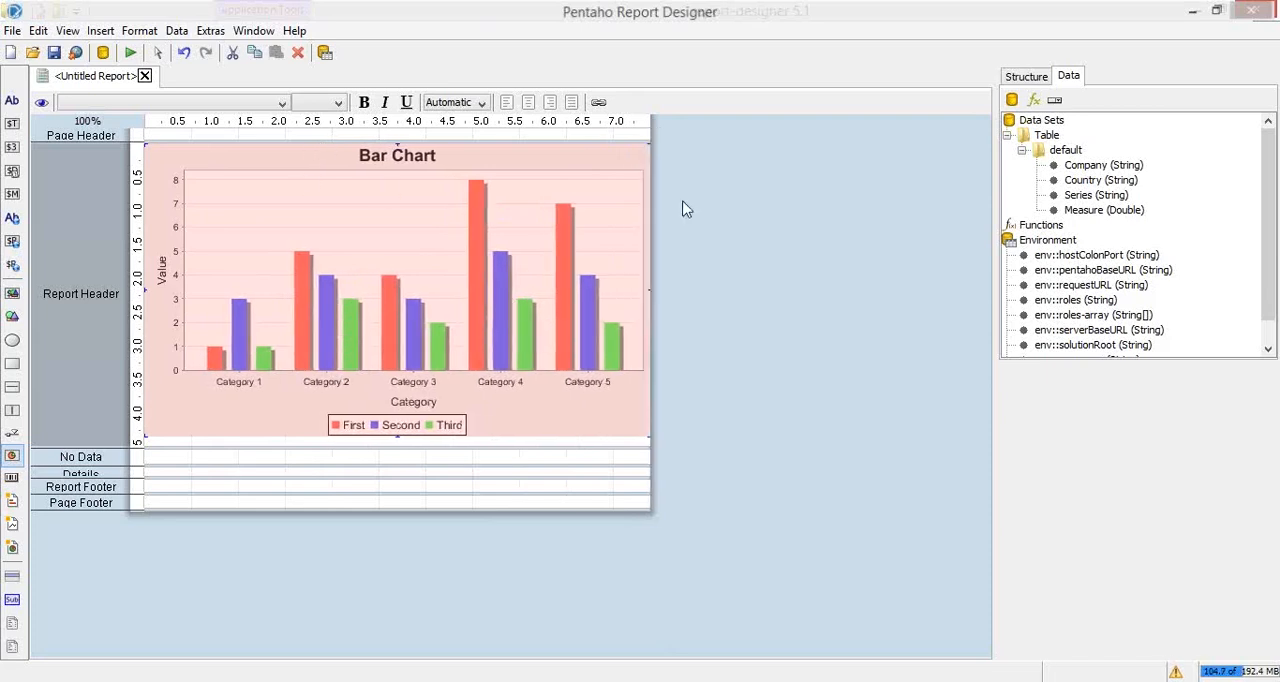
Step: Edit the bar chart's series-color array and remove the yellow color #fcd202 from the selected items
double_click(527, 235)
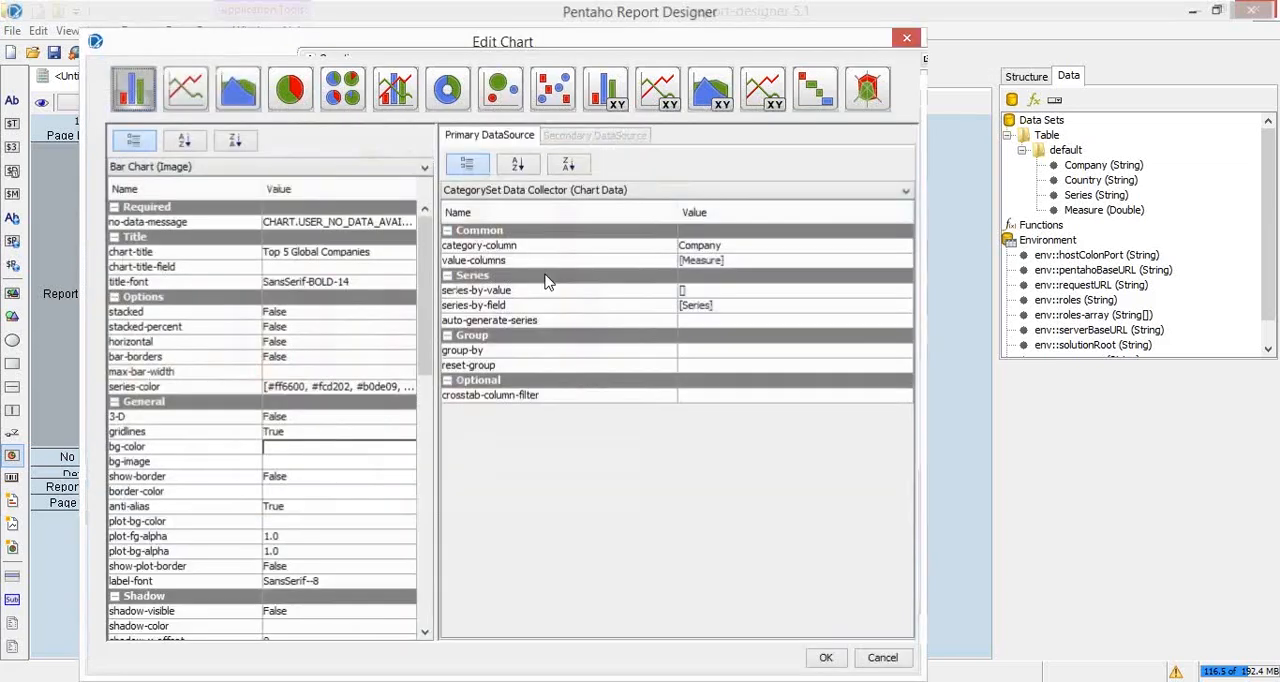
drag(424, 270, 436, 318)
click(374, 281)
scroll(430, 322, down, 2)
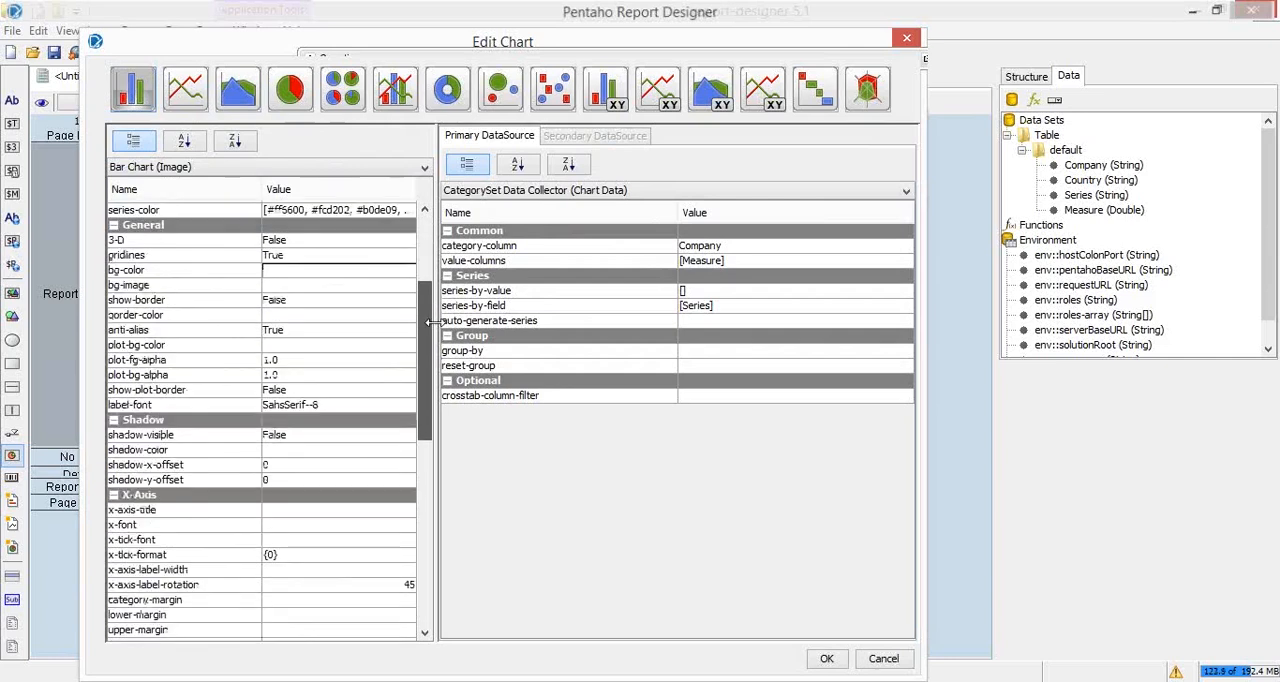
scroll(293, 233, up, 1)
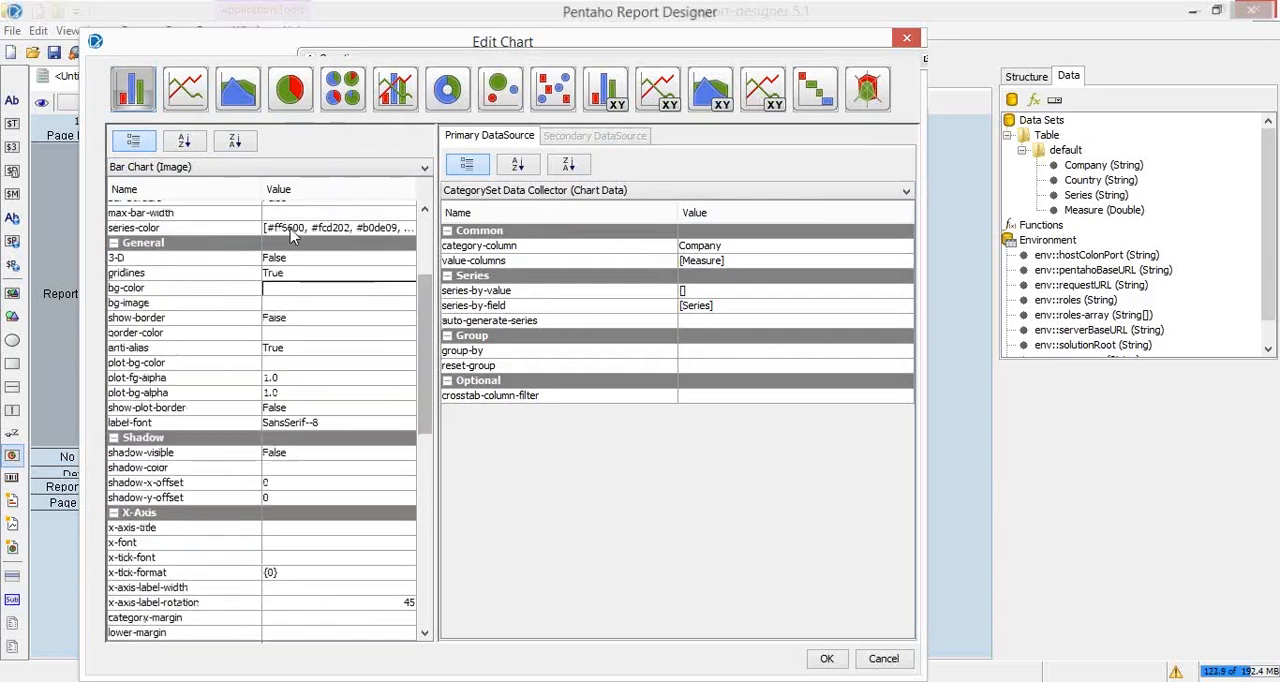
click(293, 233)
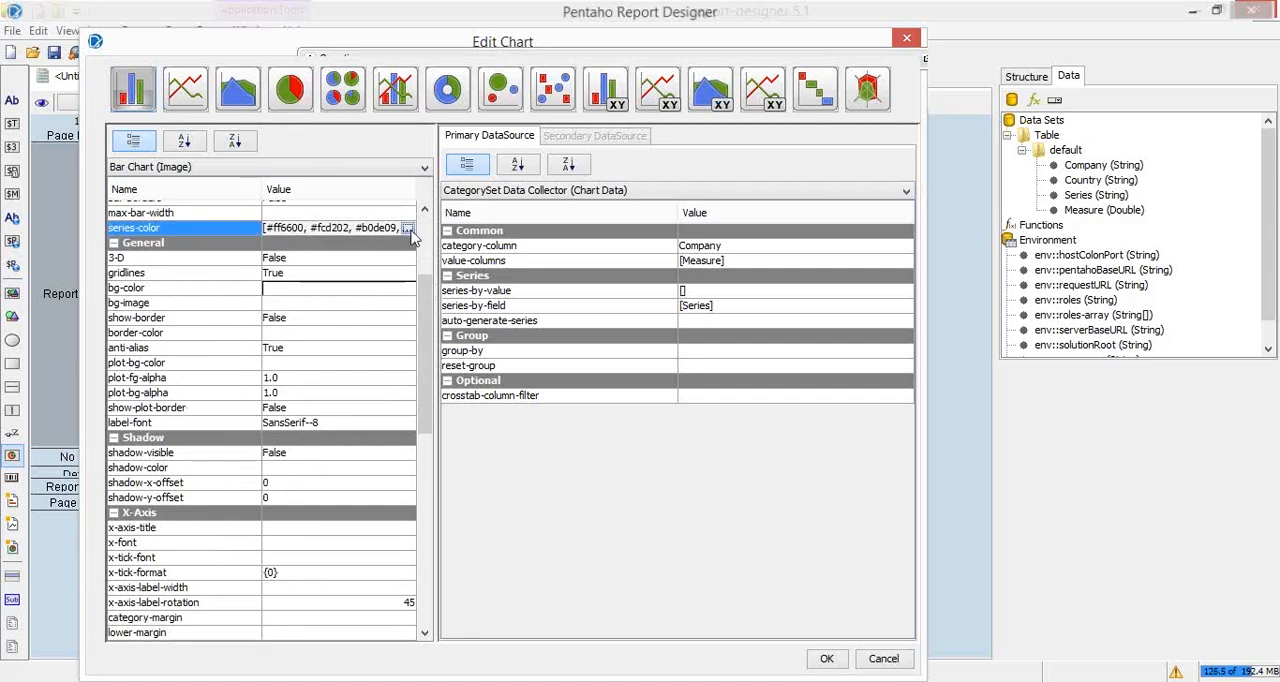
click(408, 229)
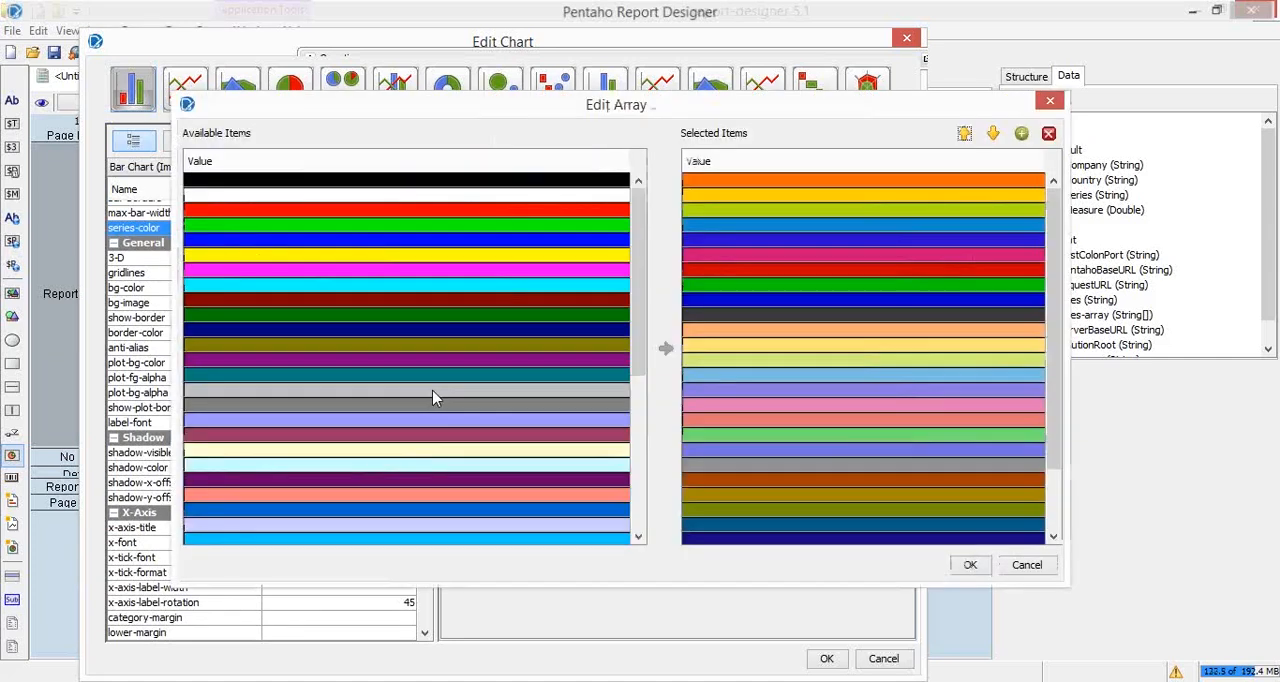
click(719, 180)
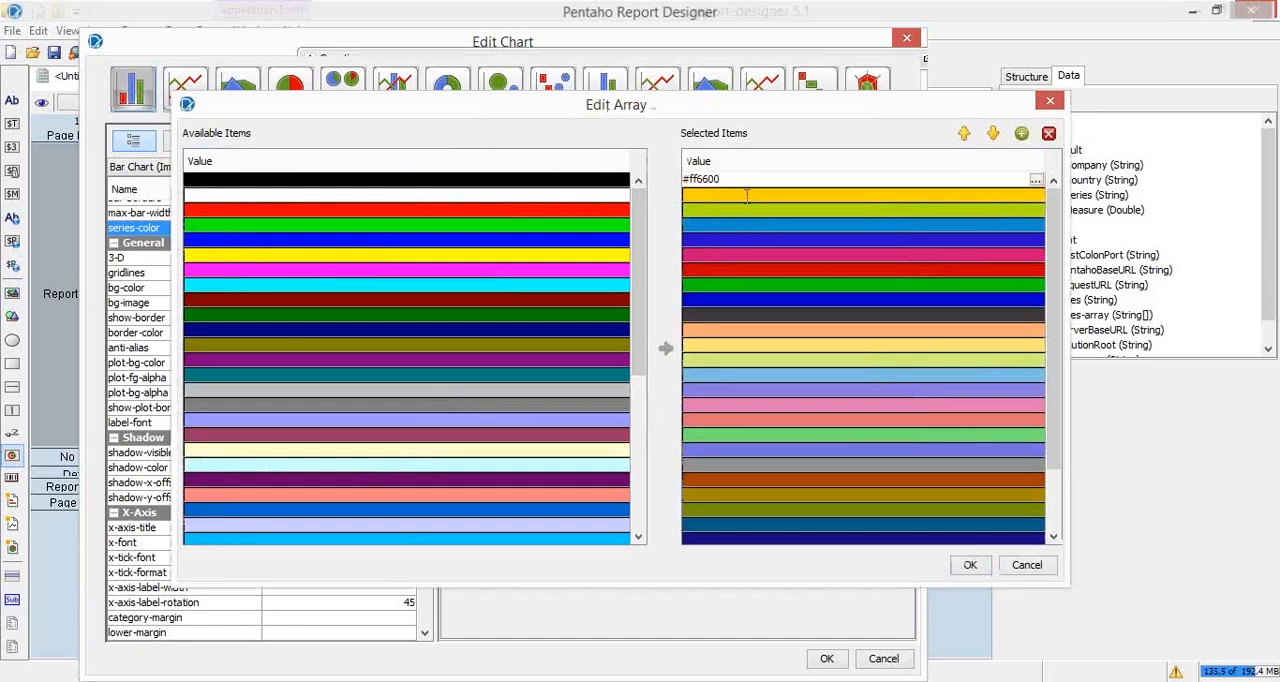
click(748, 196)
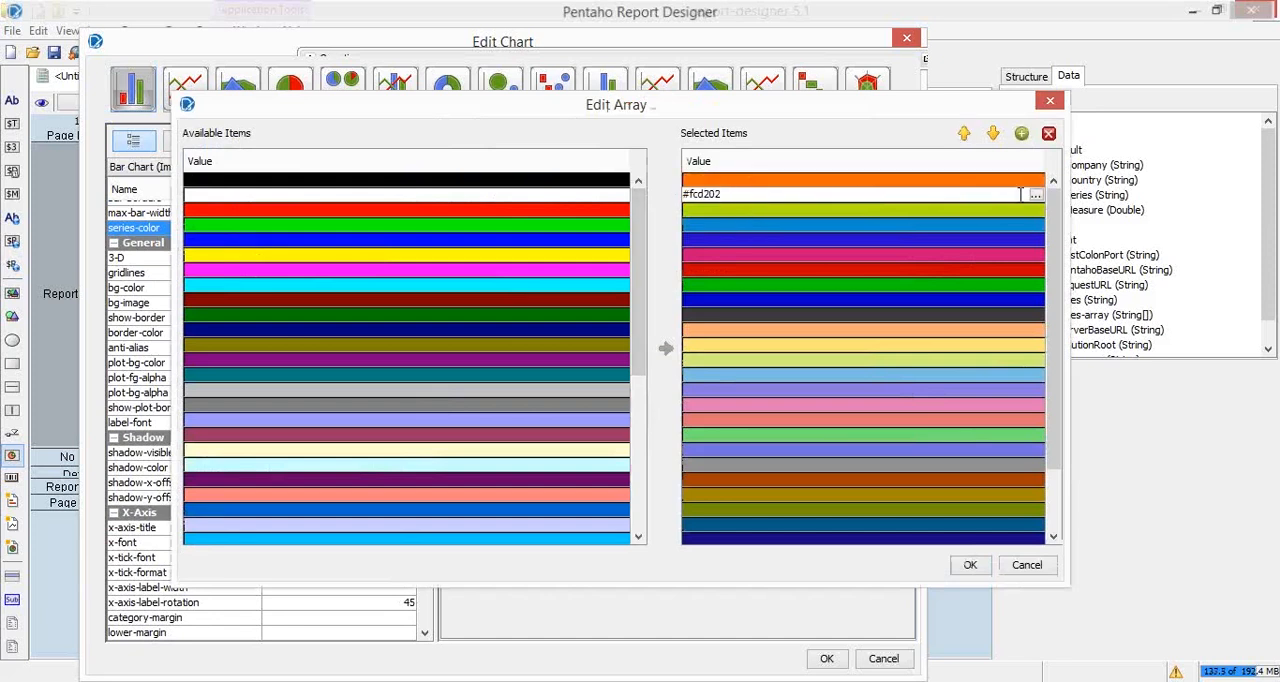
click(778, 182)
click(880, 195)
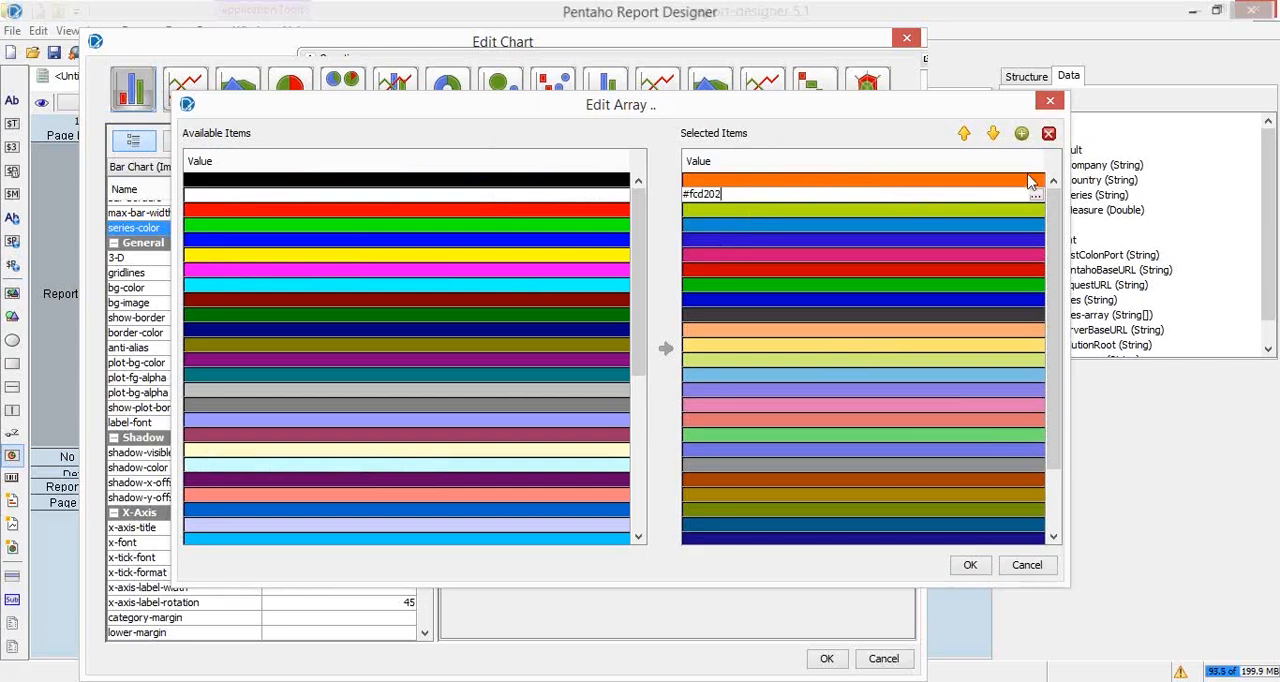
click(1048, 134)
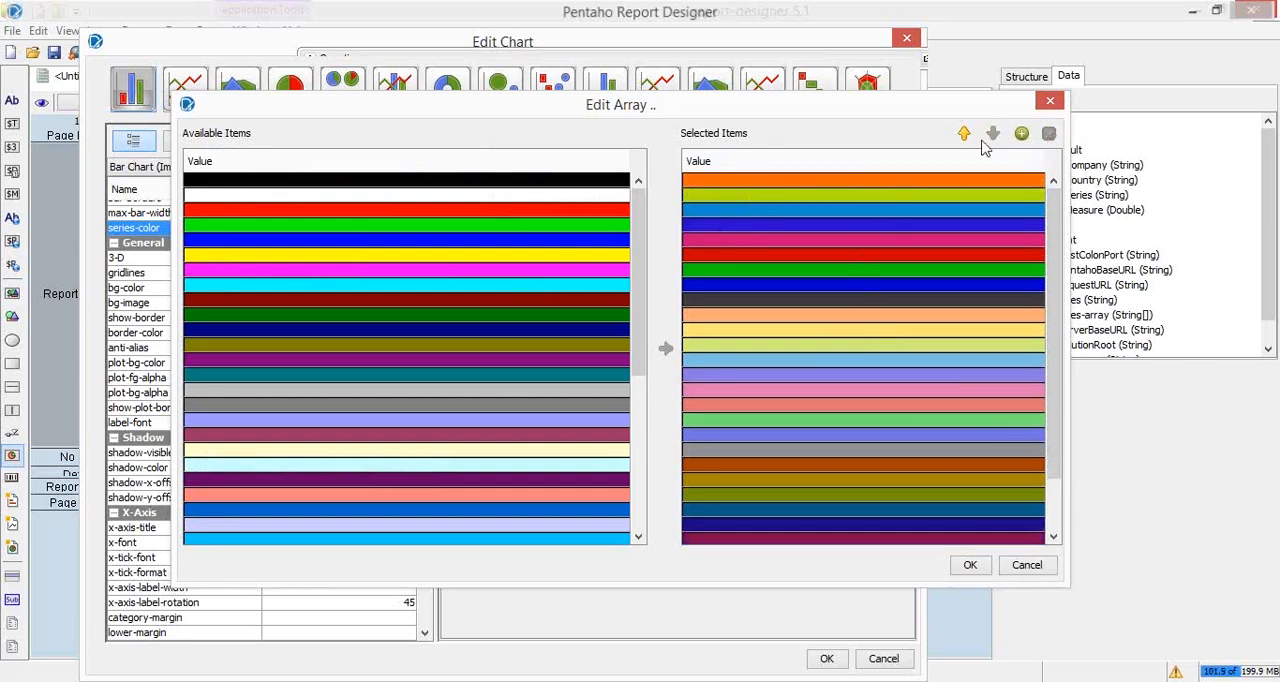
Step: Move the blue color #0000cc up to second place in the selected series colors and accept the array
click(790, 284)
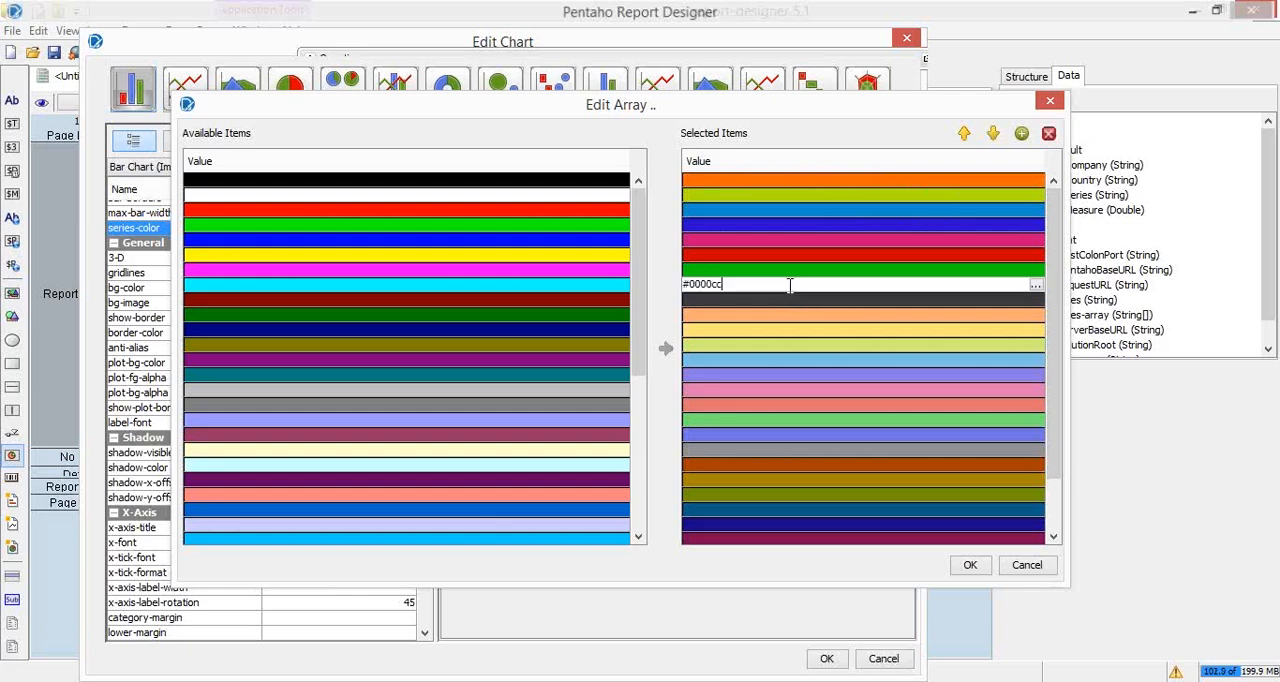
click(965, 134)
click(965, 134)
click(965, 134)
click(965, 134)
click(965, 134)
click(965, 134)
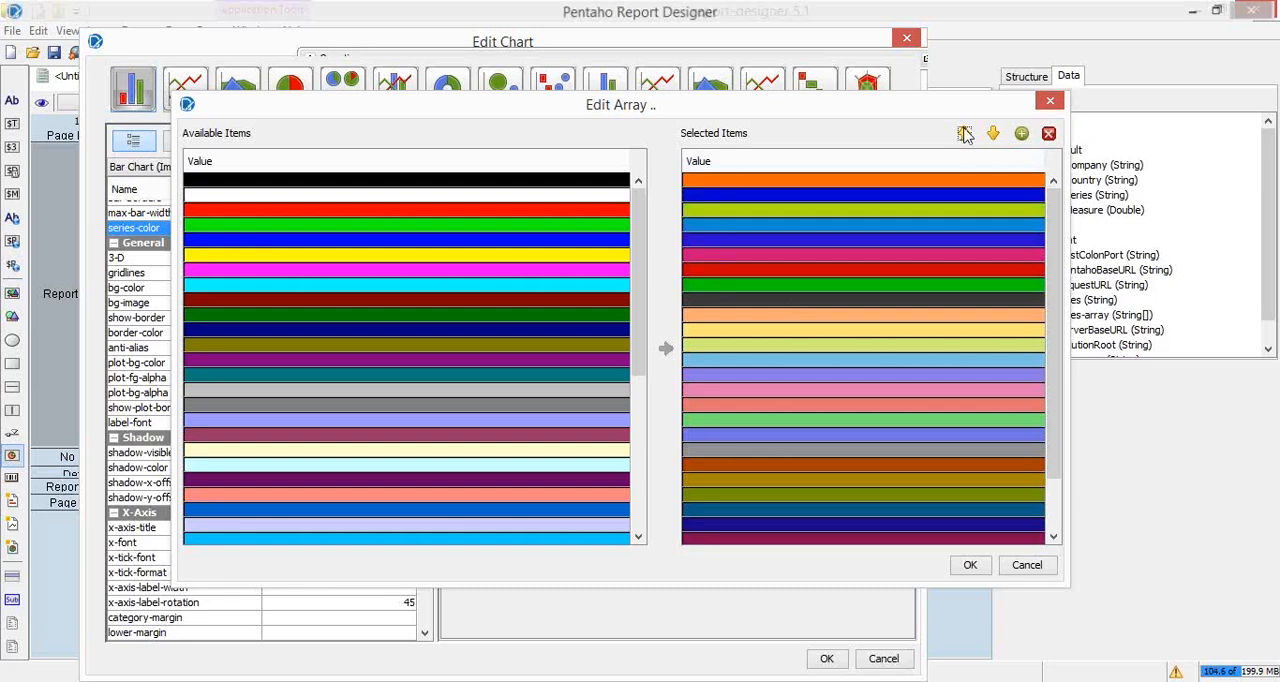
click(970, 566)
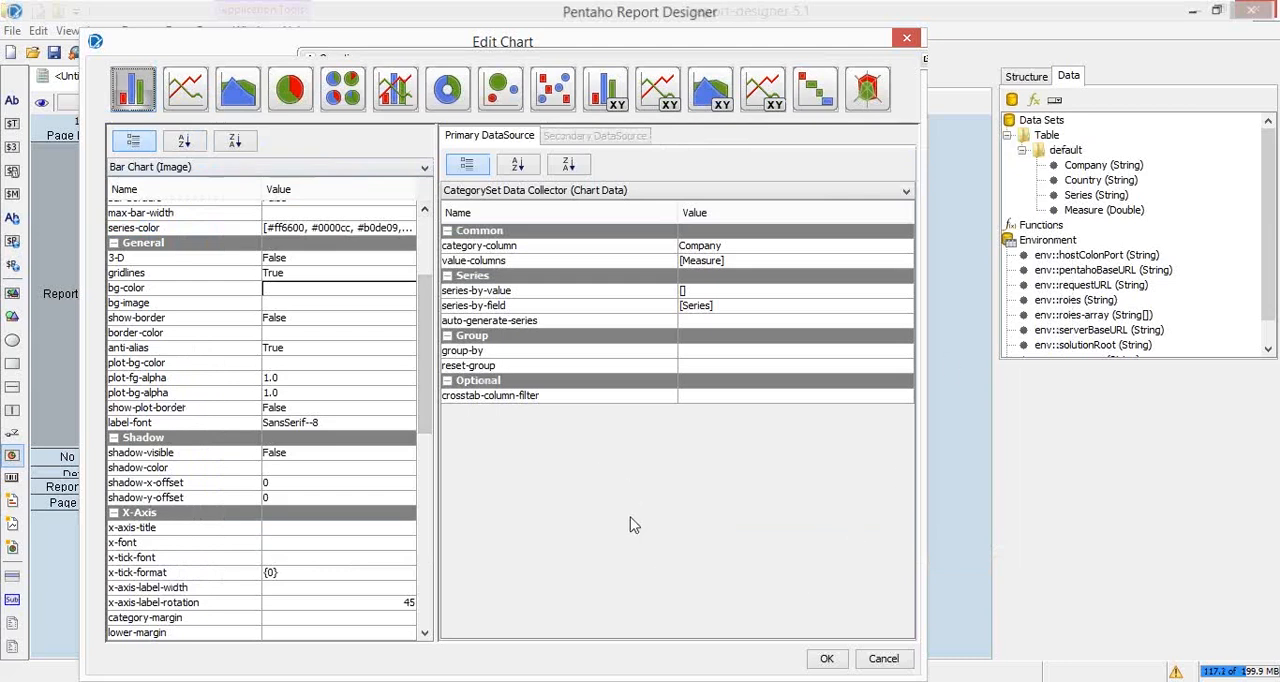
Step: Review the bar chart's Y-Axis properties, including the enable-log-axis and log-format options
drag(422, 353, 426, 512)
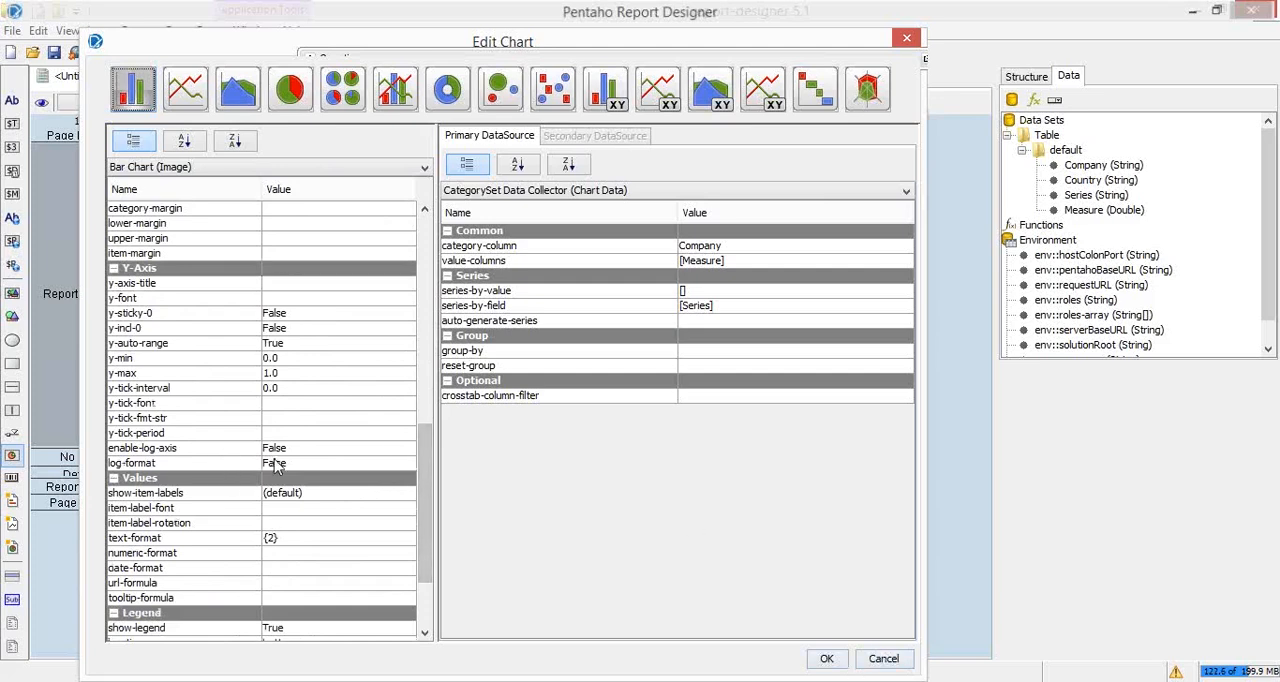
scroll(425, 505, up, 3)
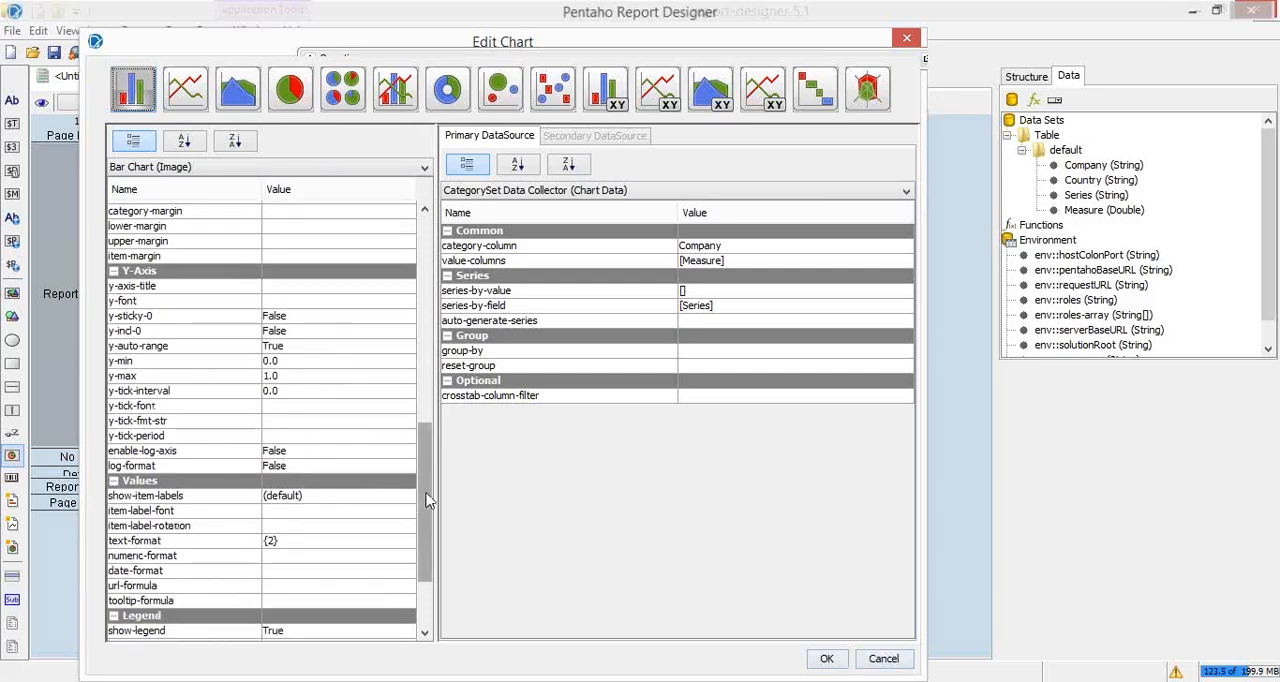
click(308, 527)
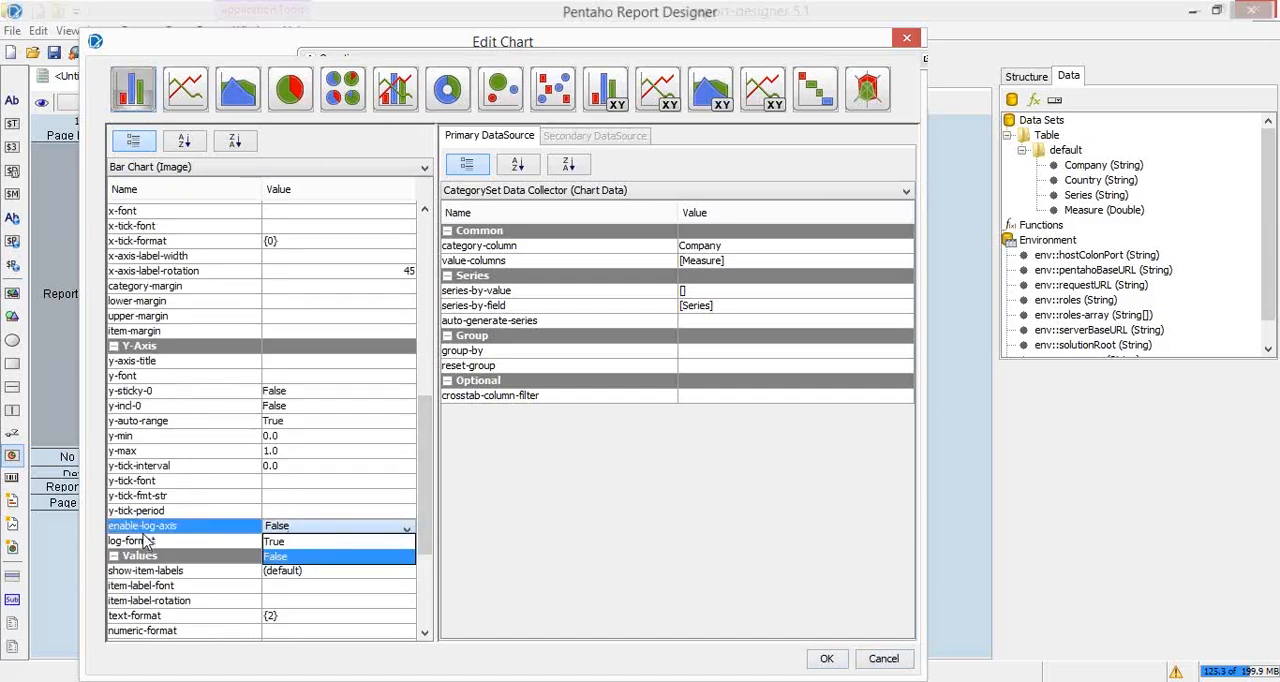
click(426, 448)
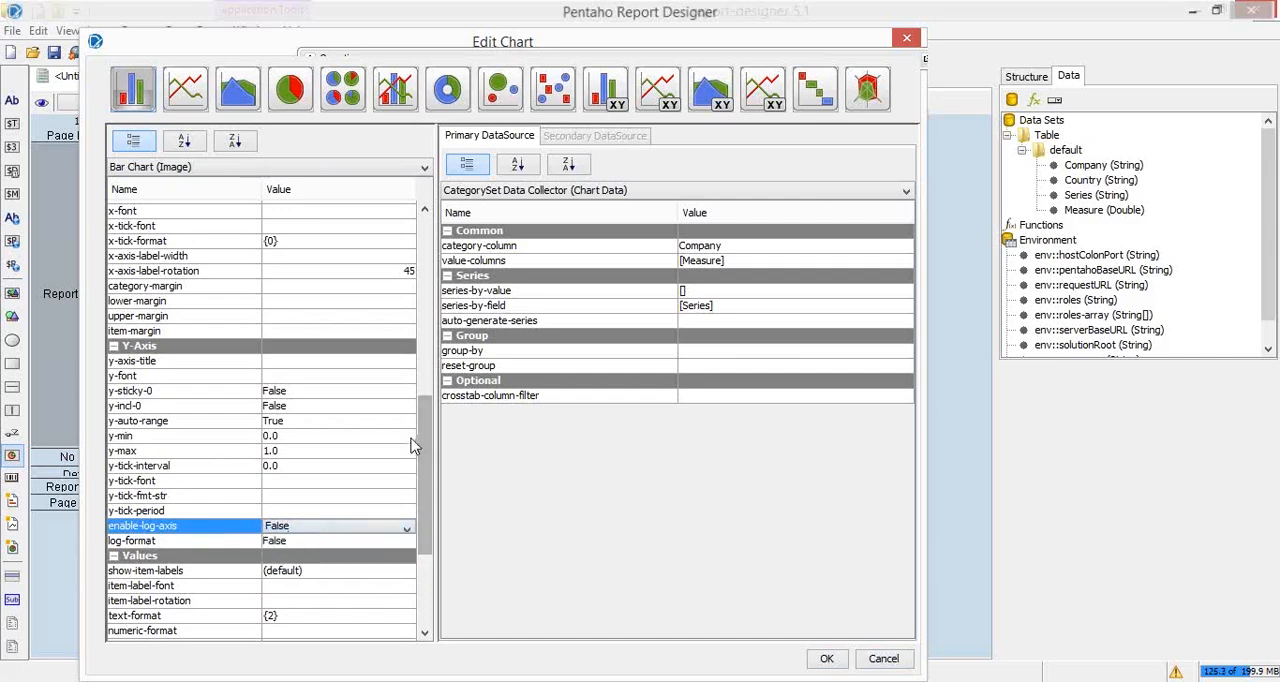
scroll(421, 440, down, 1)
drag(421, 440, 424, 536)
click(310, 350)
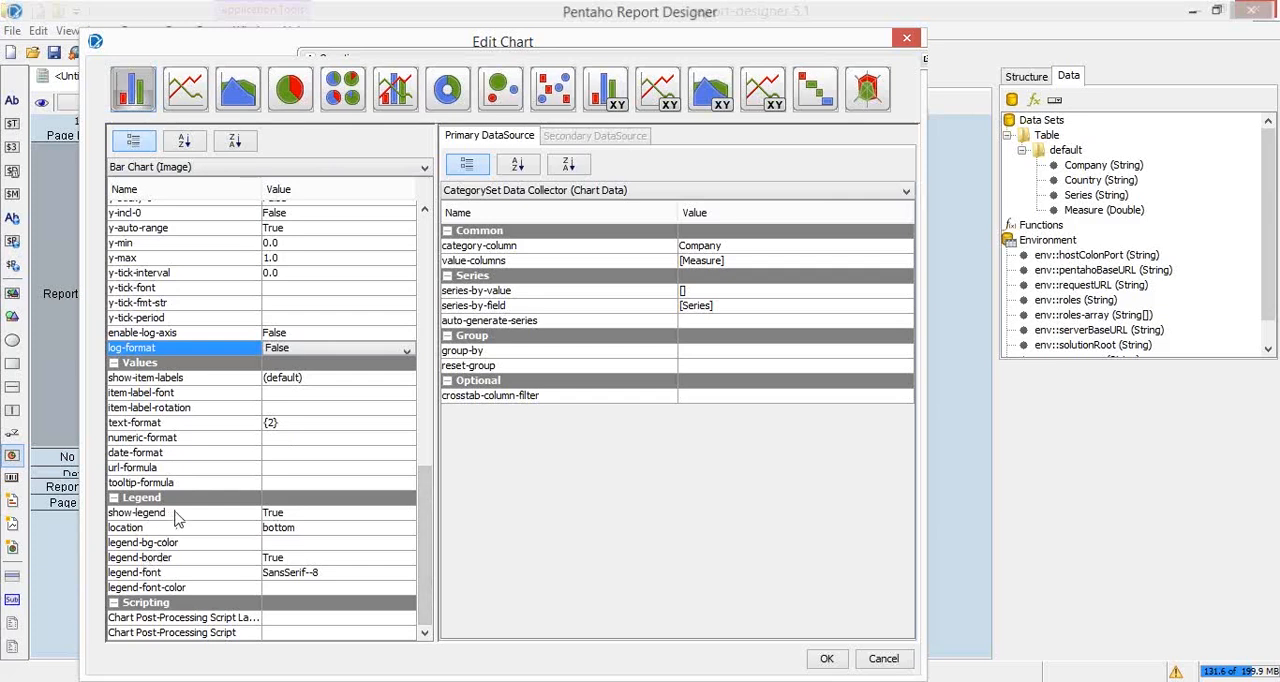
Step: Set the chart's numeric-format to "$ ###,##.00", accept the chart settings and run the report
click(200, 440)
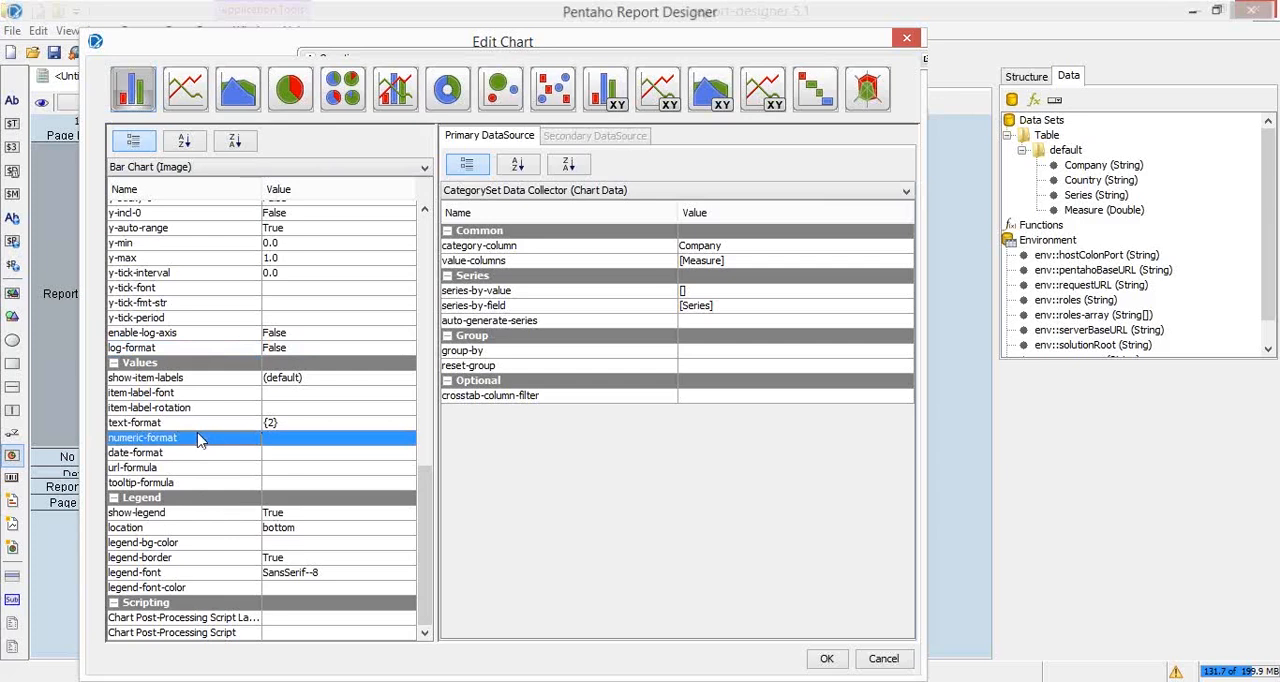
click(289, 440)
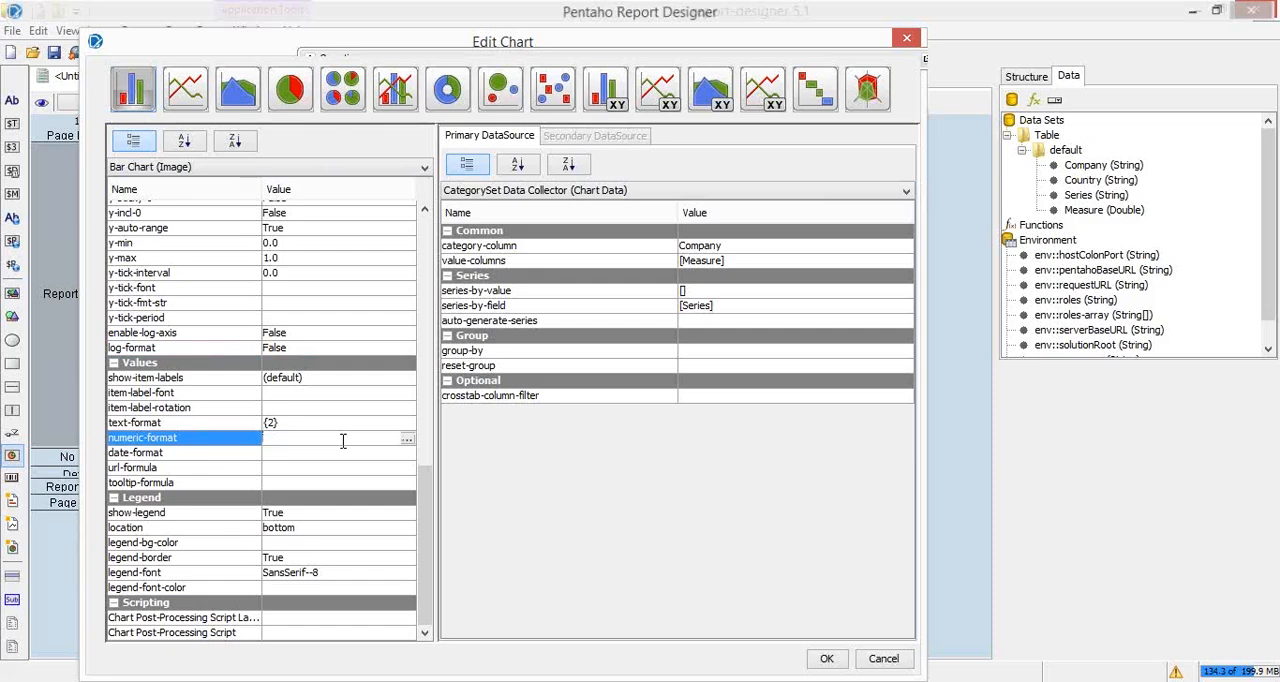
text($)
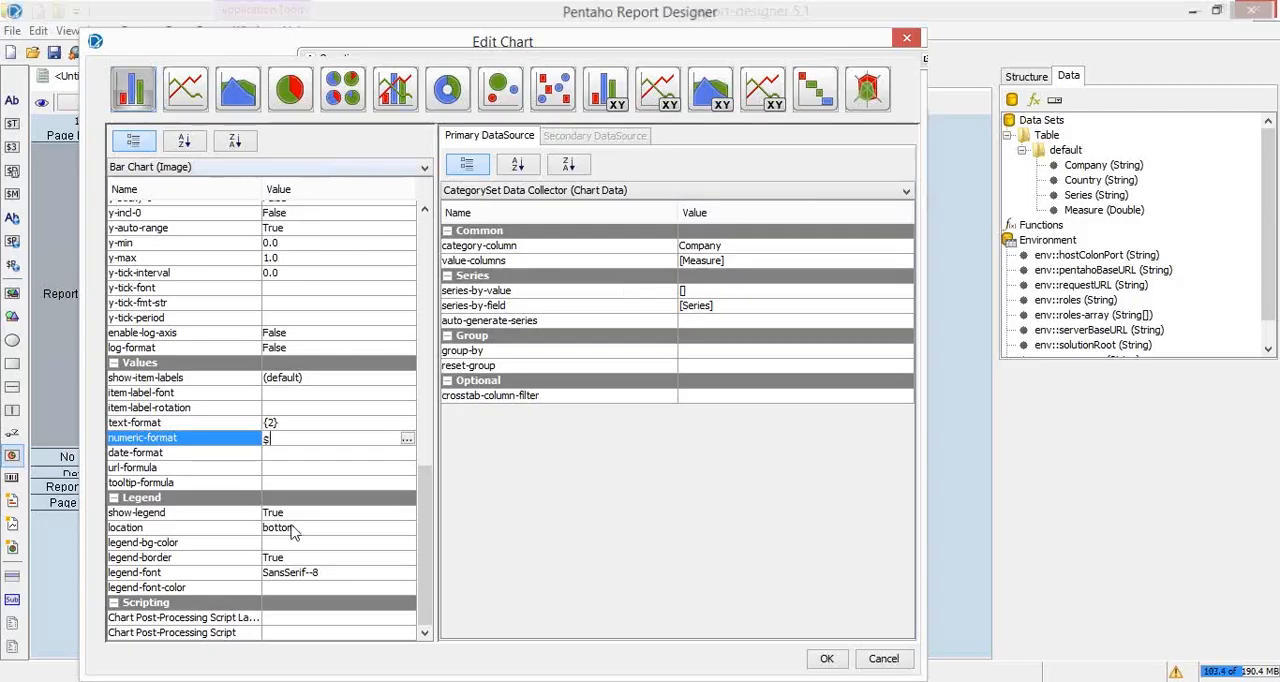
text(###)
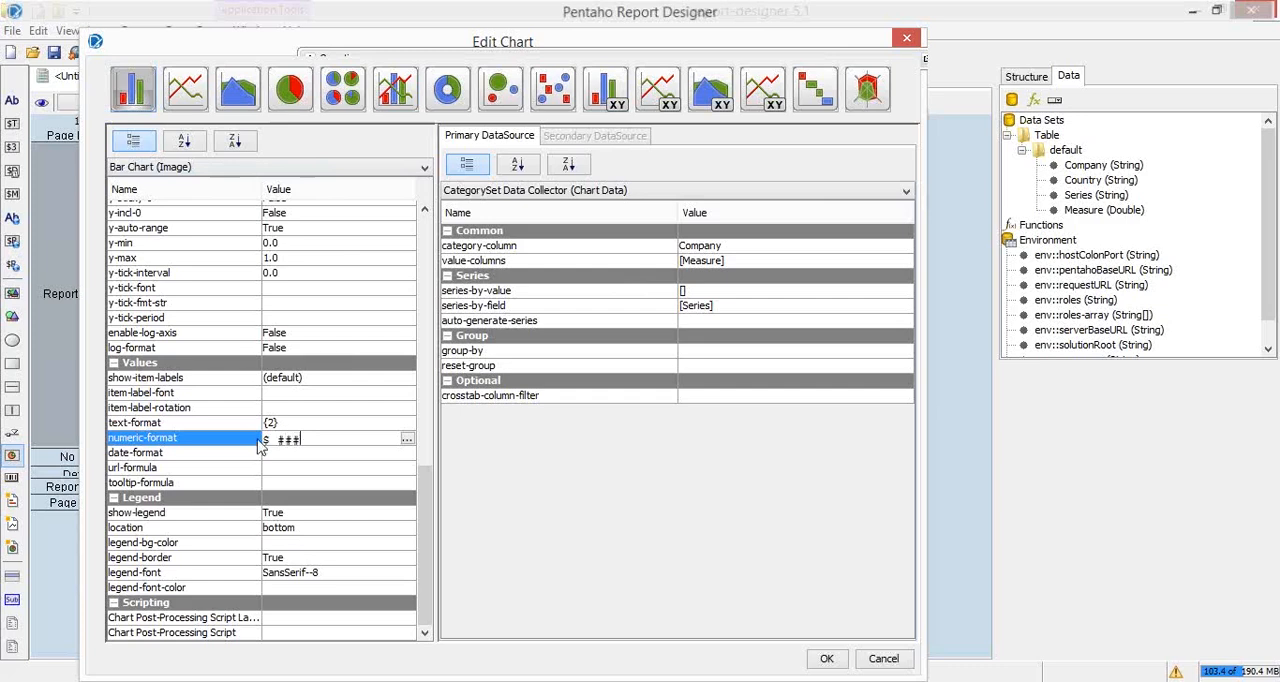
text(,)
text(##)
text(.##)
key(BackSpace)
key(BackSpace)
key(BackSpace)
text(.00)
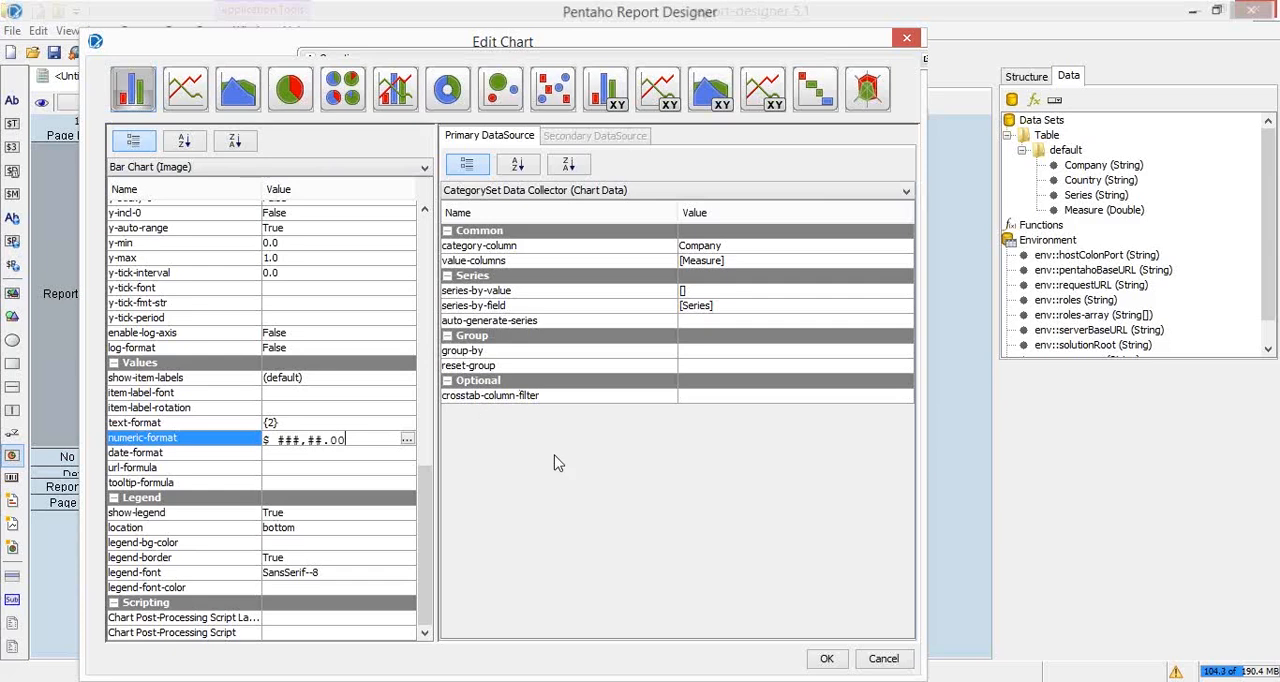
click(214, 427)
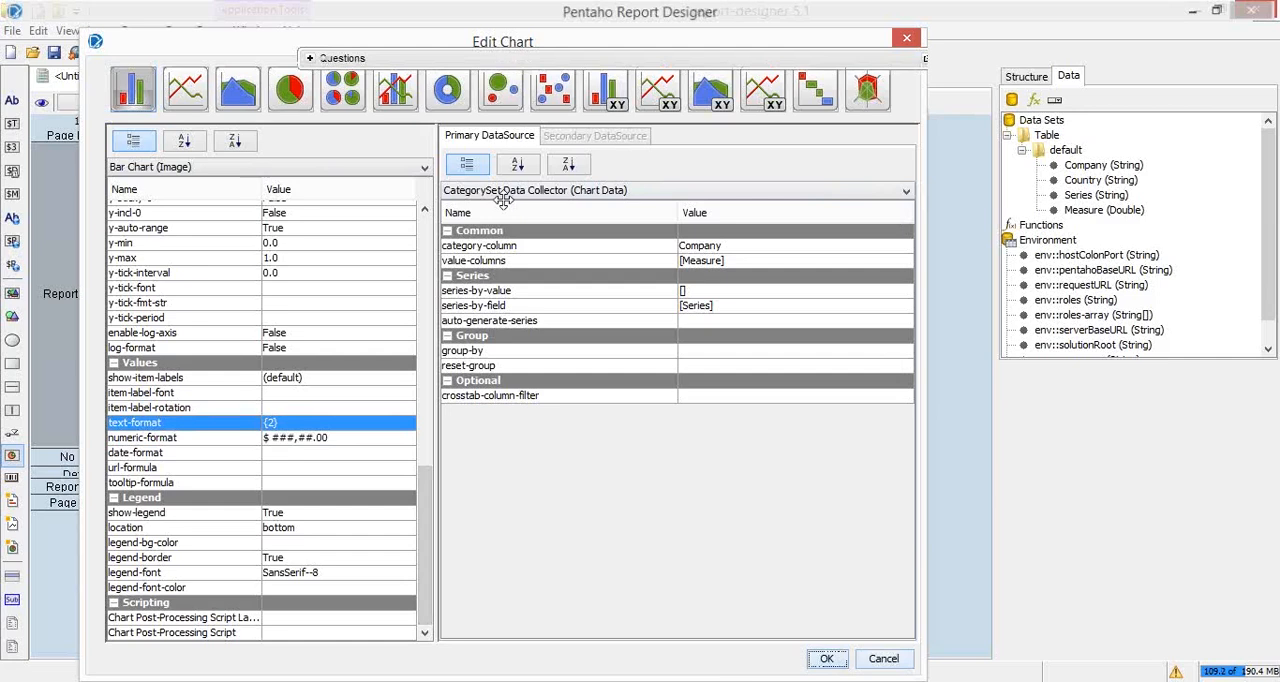
click(129, 58)
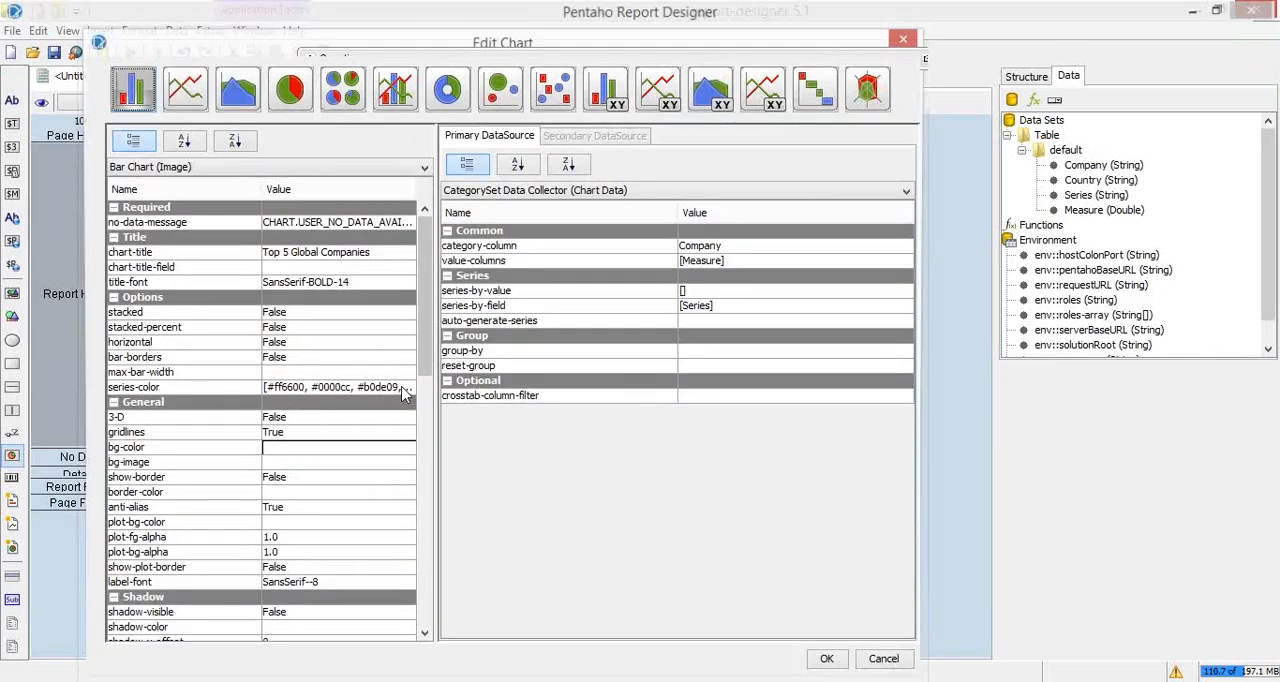
Step: Set the bar chart's show-item-labels to Show Labels and accept the chart settings
scroll(424, 395, down, 3)
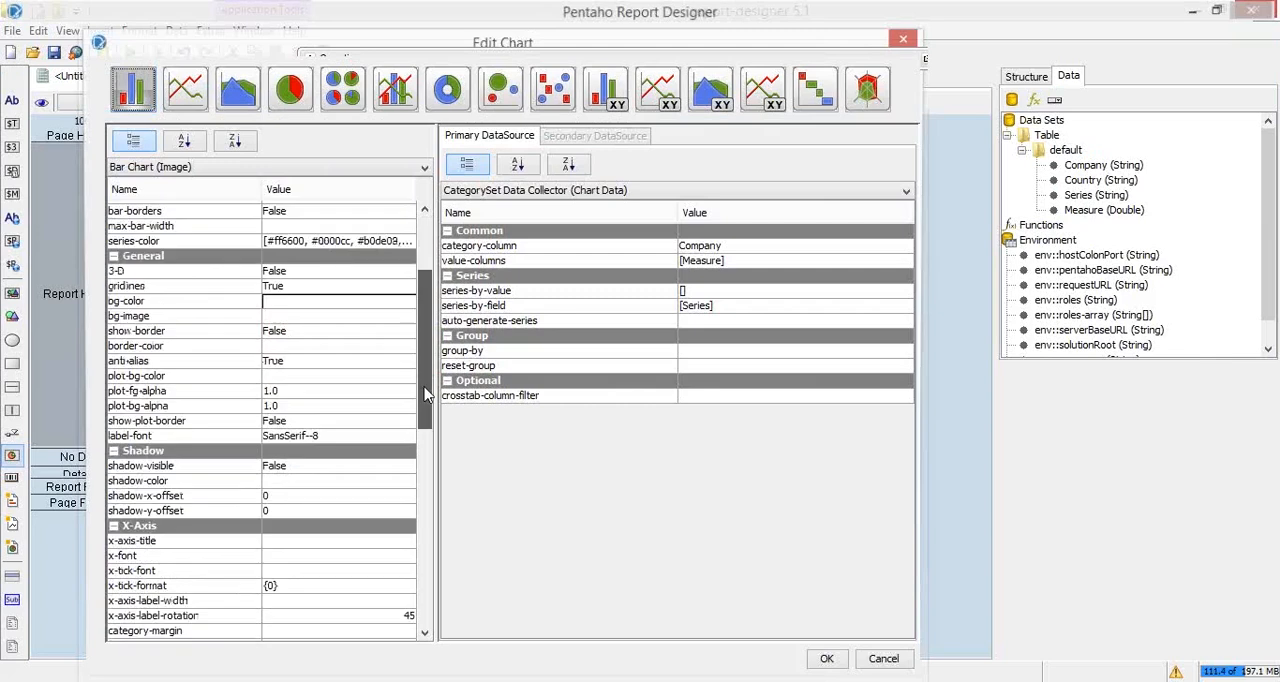
drag(424, 395, 424, 612)
click(334, 378)
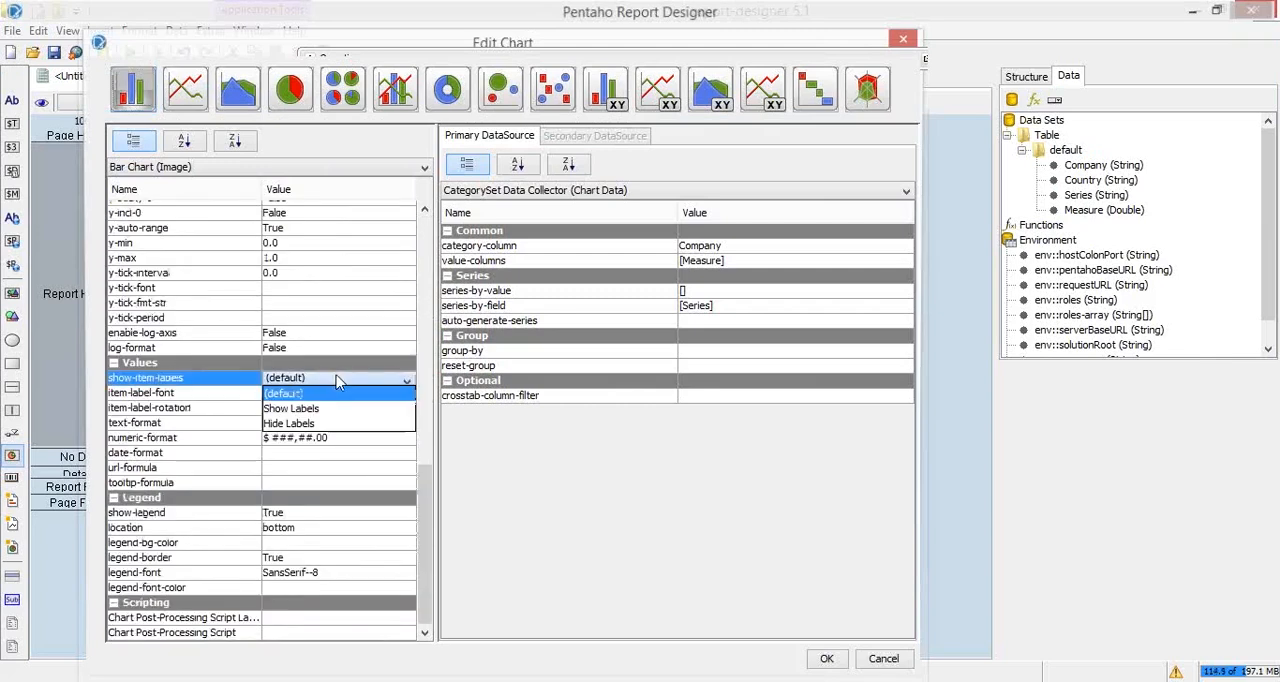
click(333, 409)
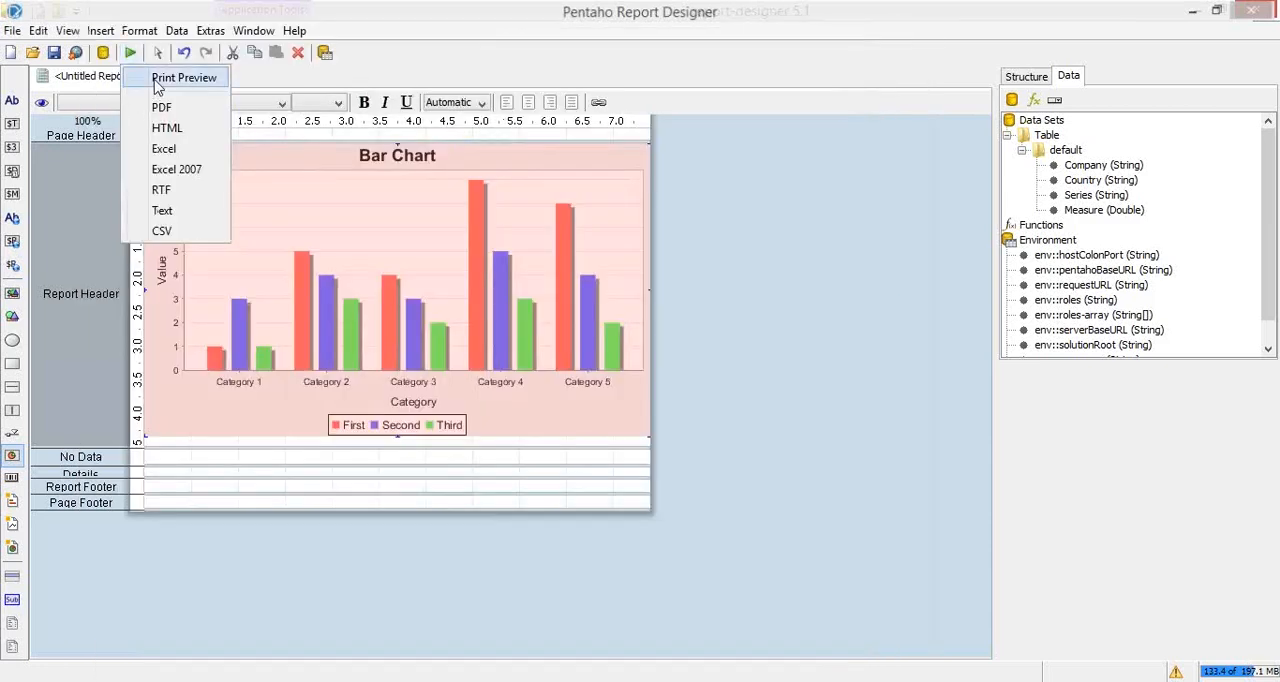
Step: Check the report in print preview and reopen the bar chart's settings for editing
click(160, 80)
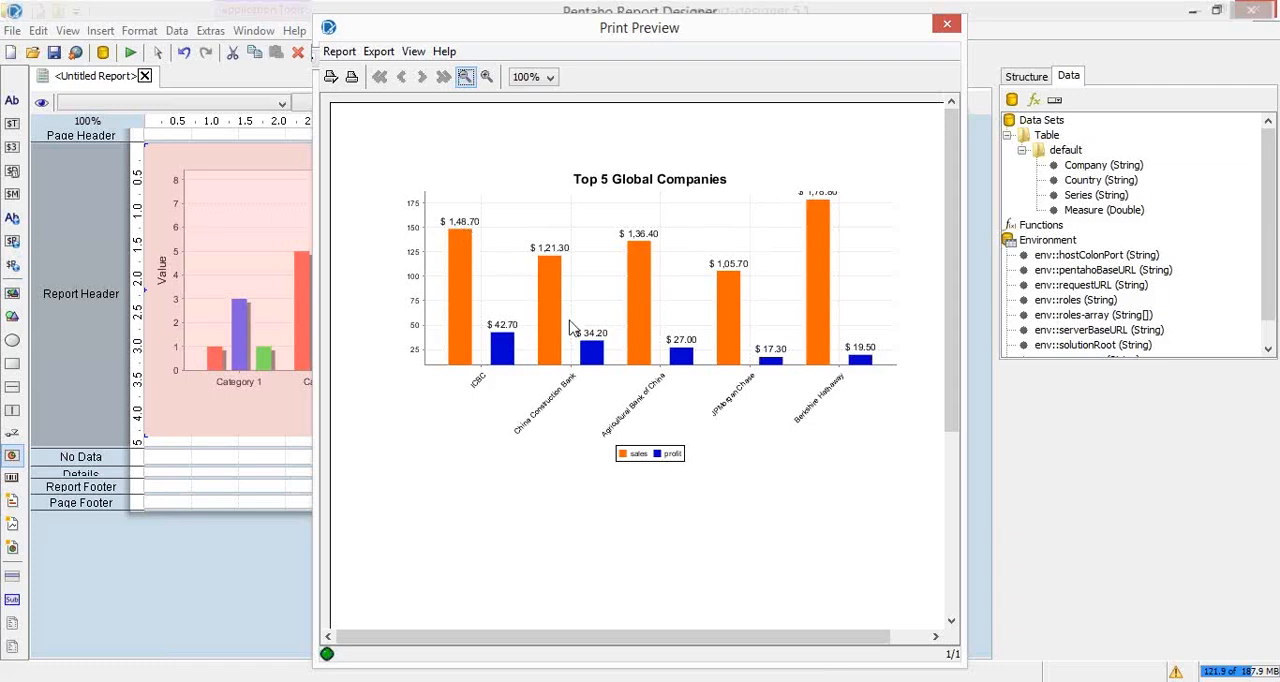
click(947, 24)
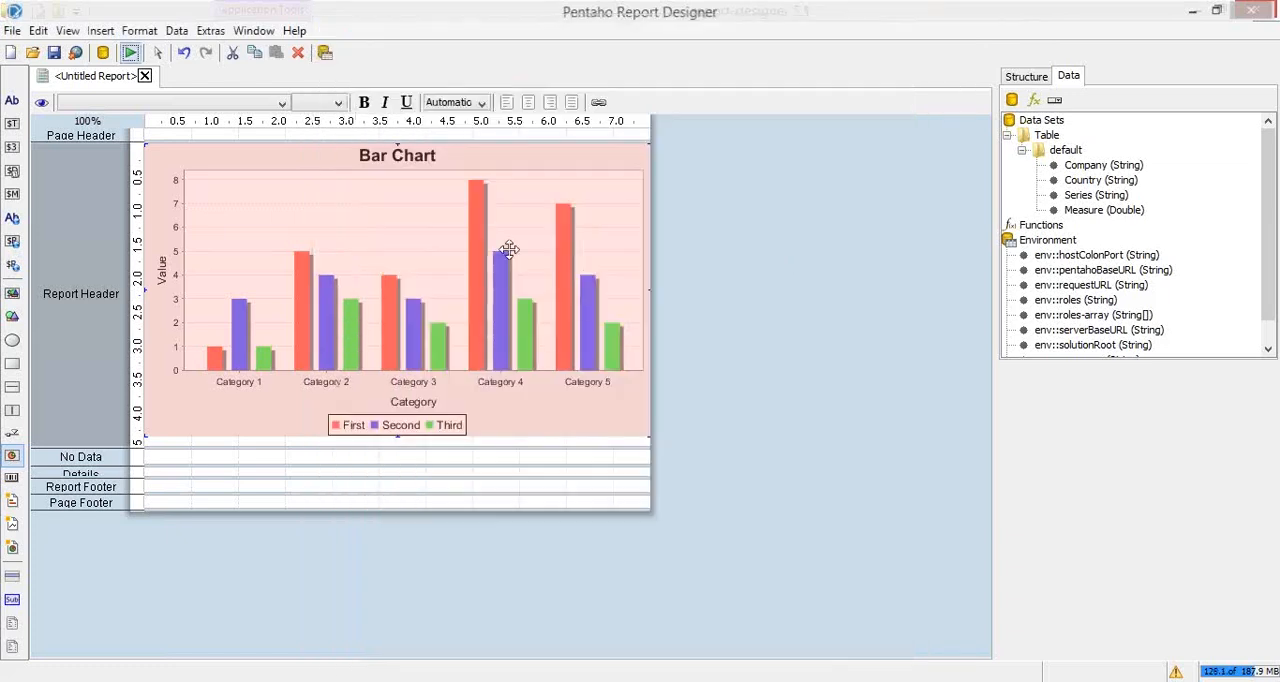
double_click(509, 253)
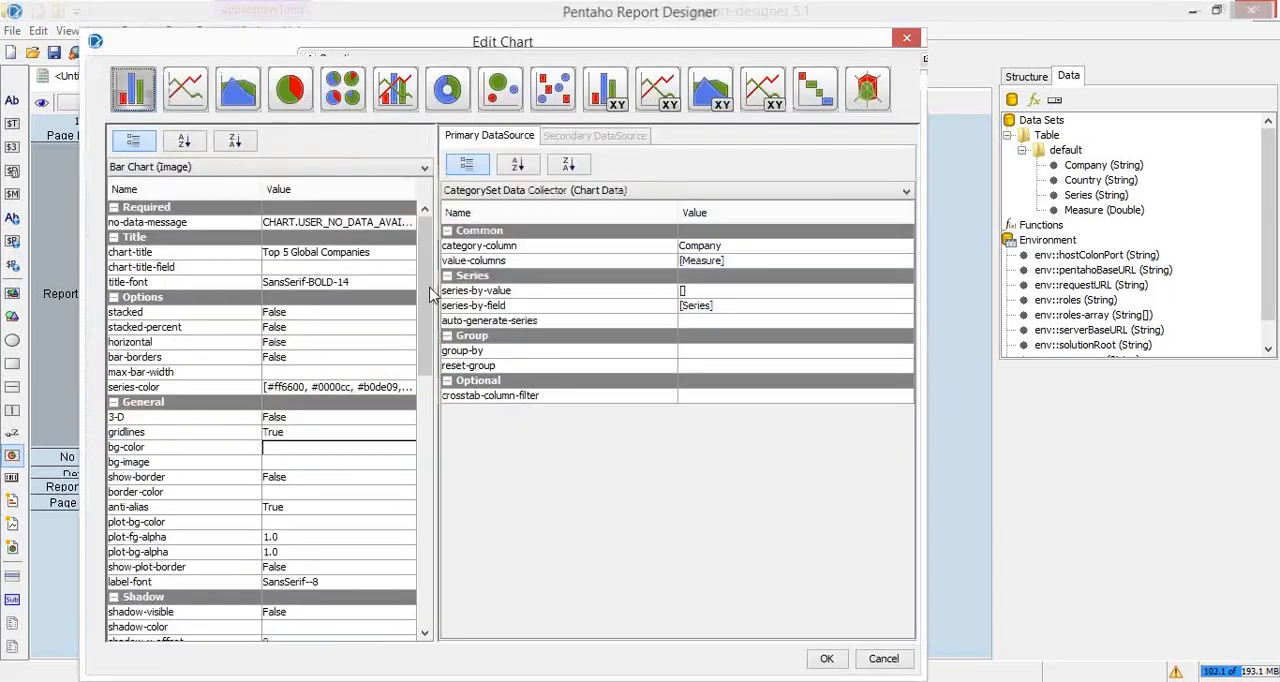
Step: Set the bar chart's numeric-format to "$ ###,###.00" and accept the chart settings
scroll(396, 435, down, 5)
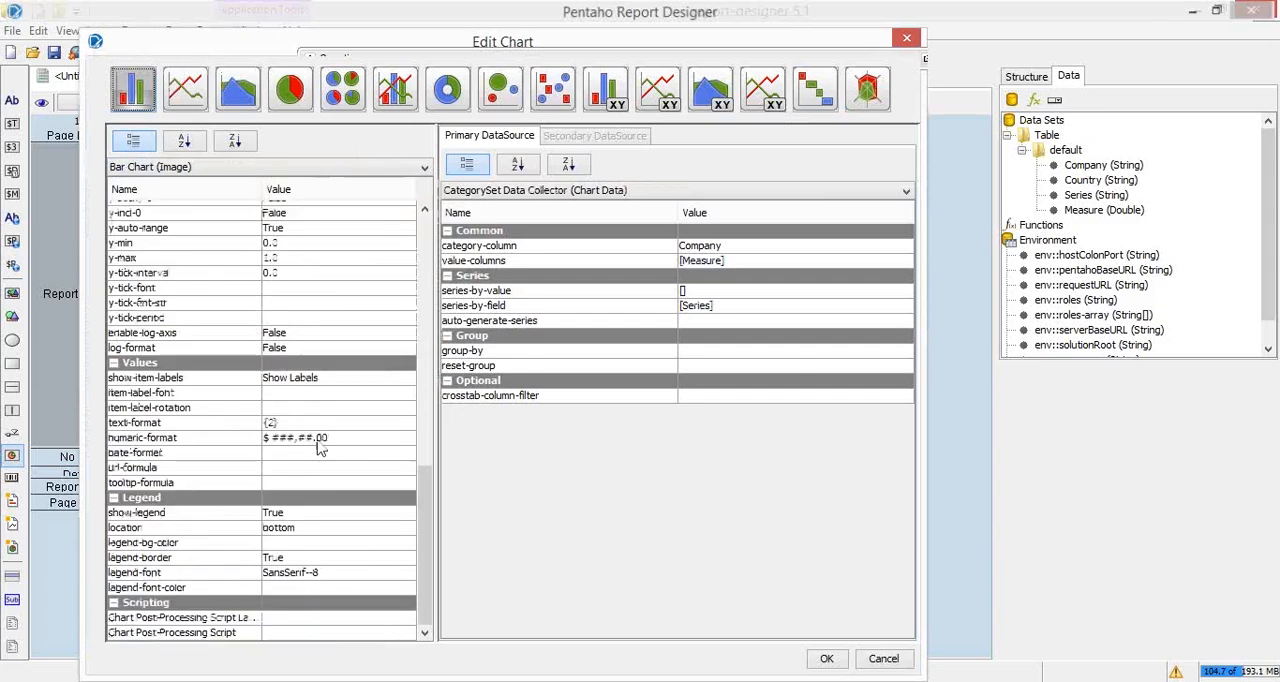
click(396, 437)
key(BackSpace)
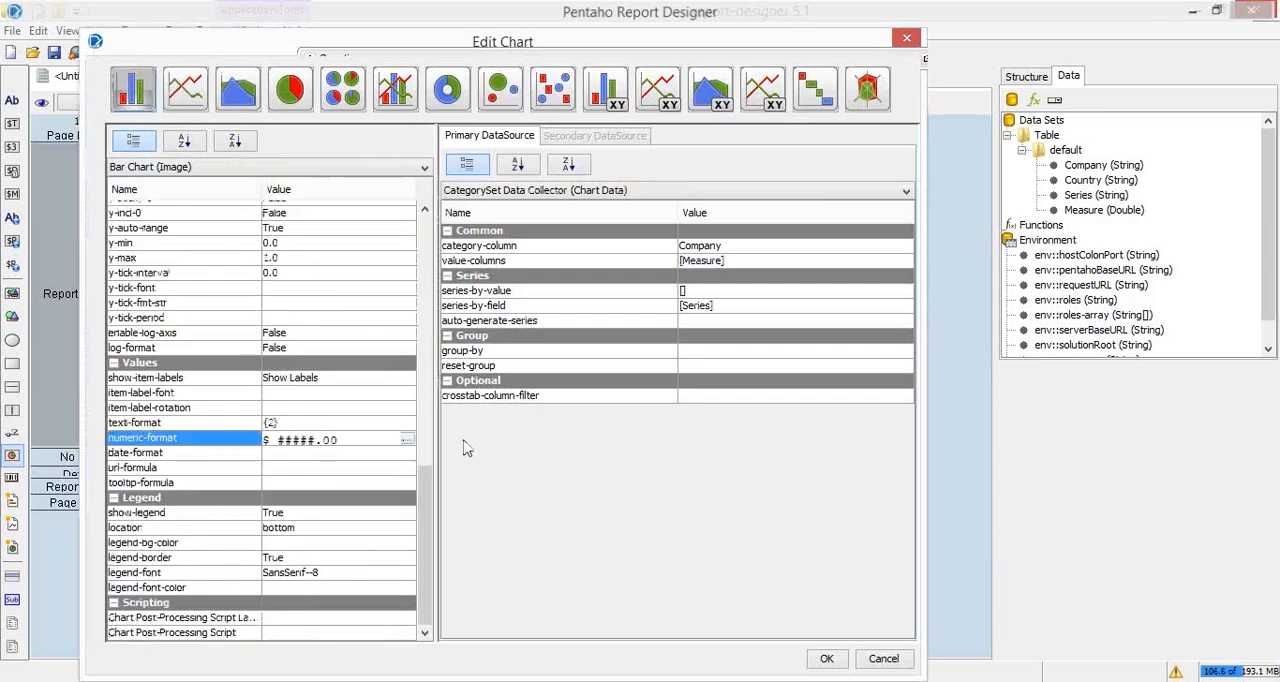
text(,#)
key(Return)
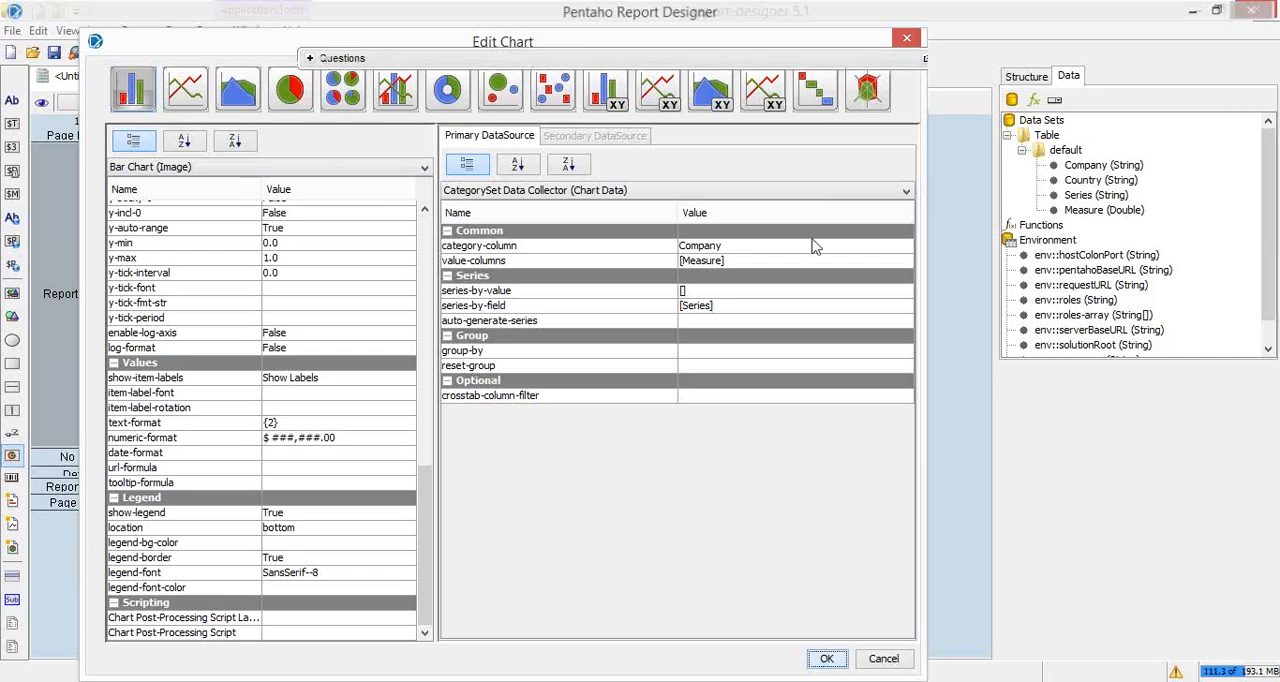
key(Return)
Step: Check the bar chart's value labels in print preview and close the preview
click(130, 52)
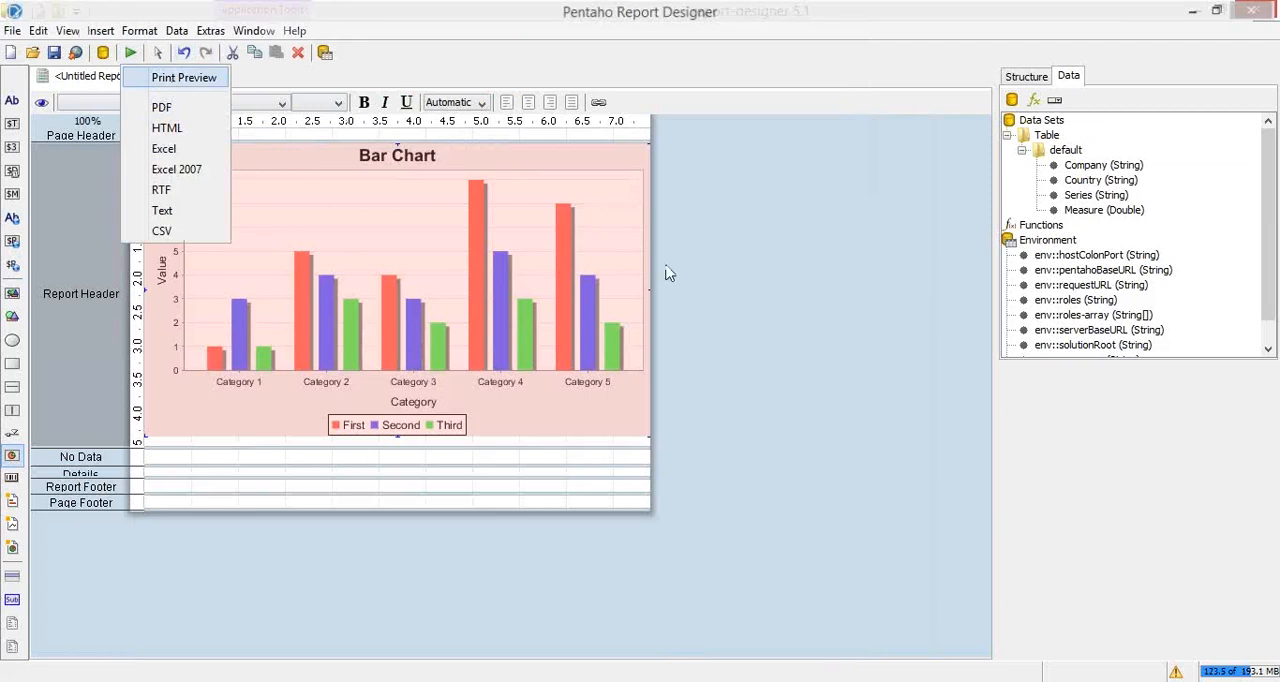
click(172, 80)
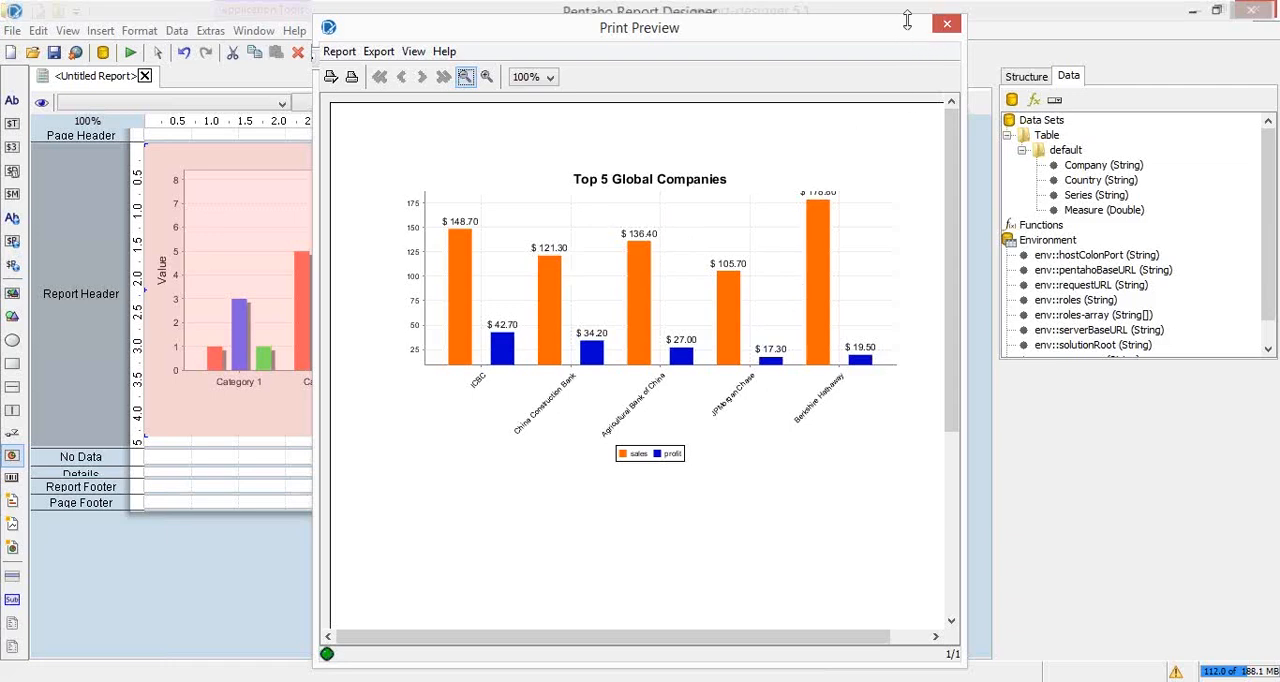
click(939, 28)
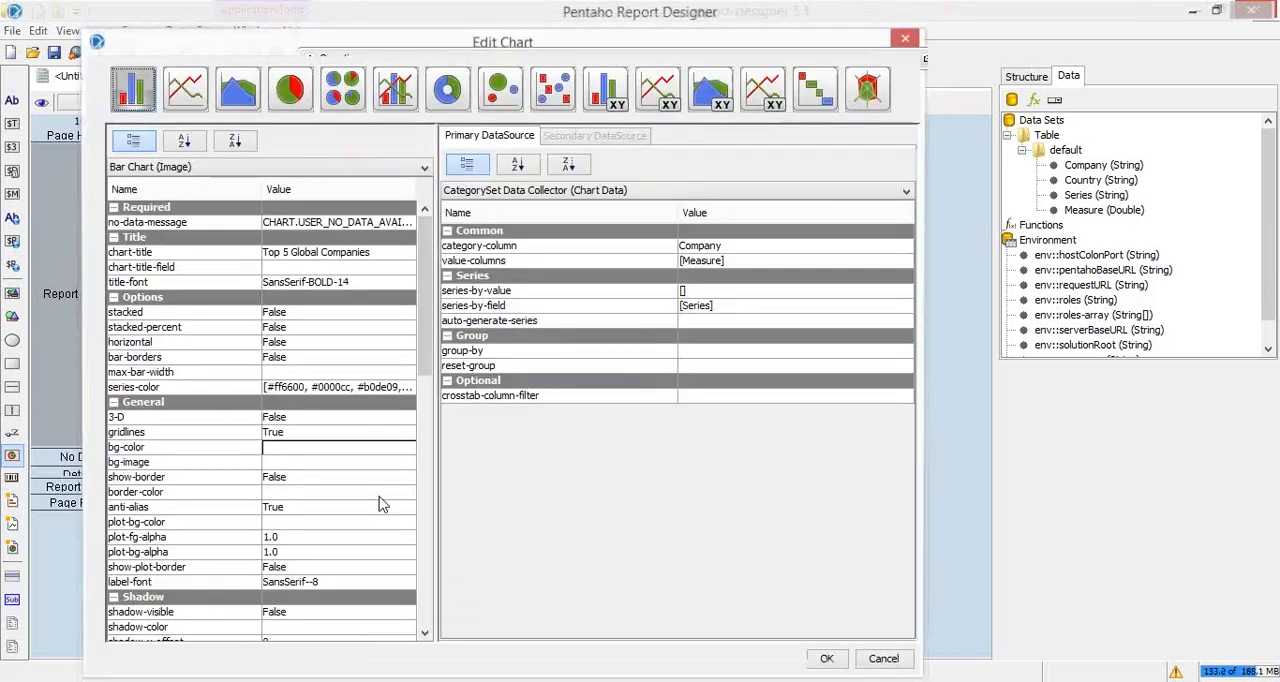
Step: Set the bar chart's numeric-format to "$ ###,###.00B" and item-label-rotation to 45, and accept the chart settings
scroll(380, 504, down, 3)
scroll(370, 470, down, 5)
click(364, 438)
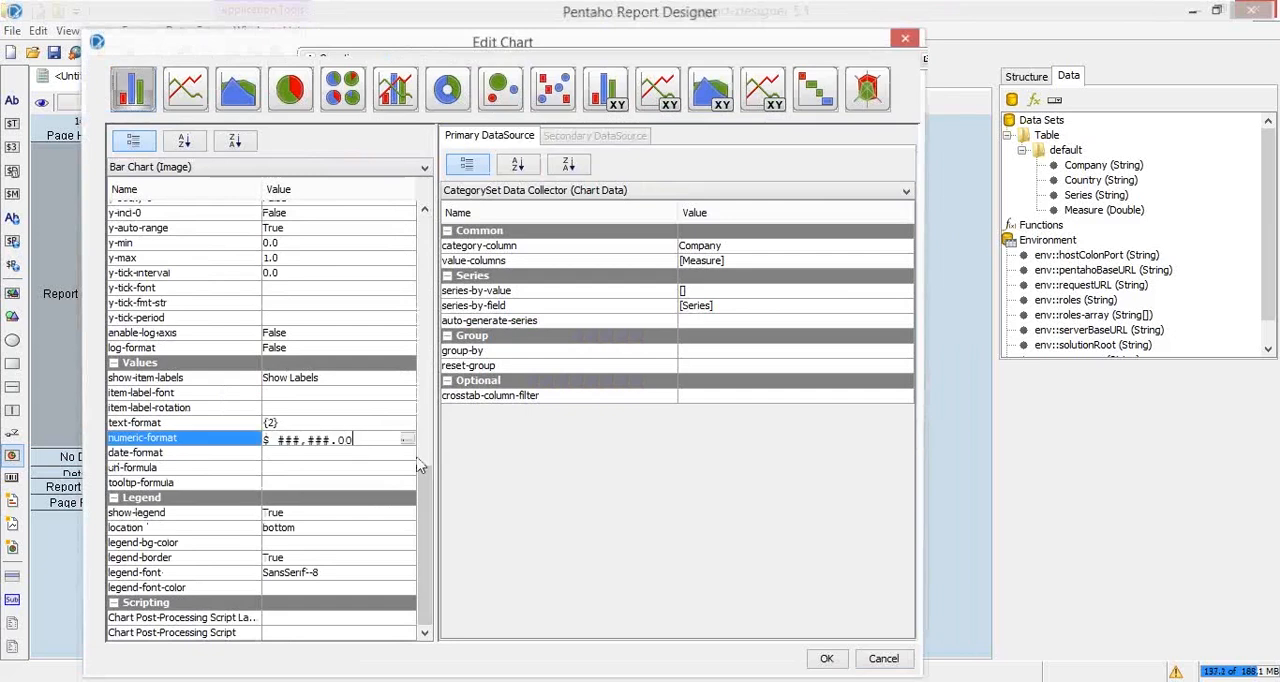
text(B)
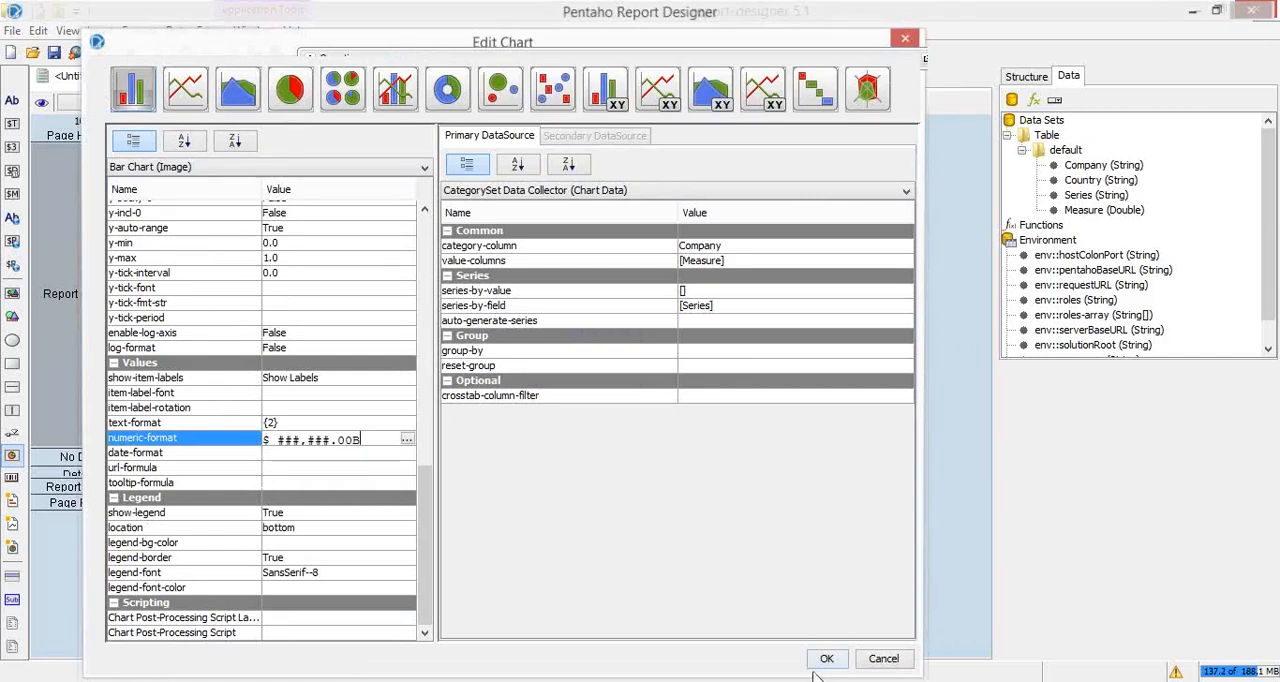
click(279, 409)
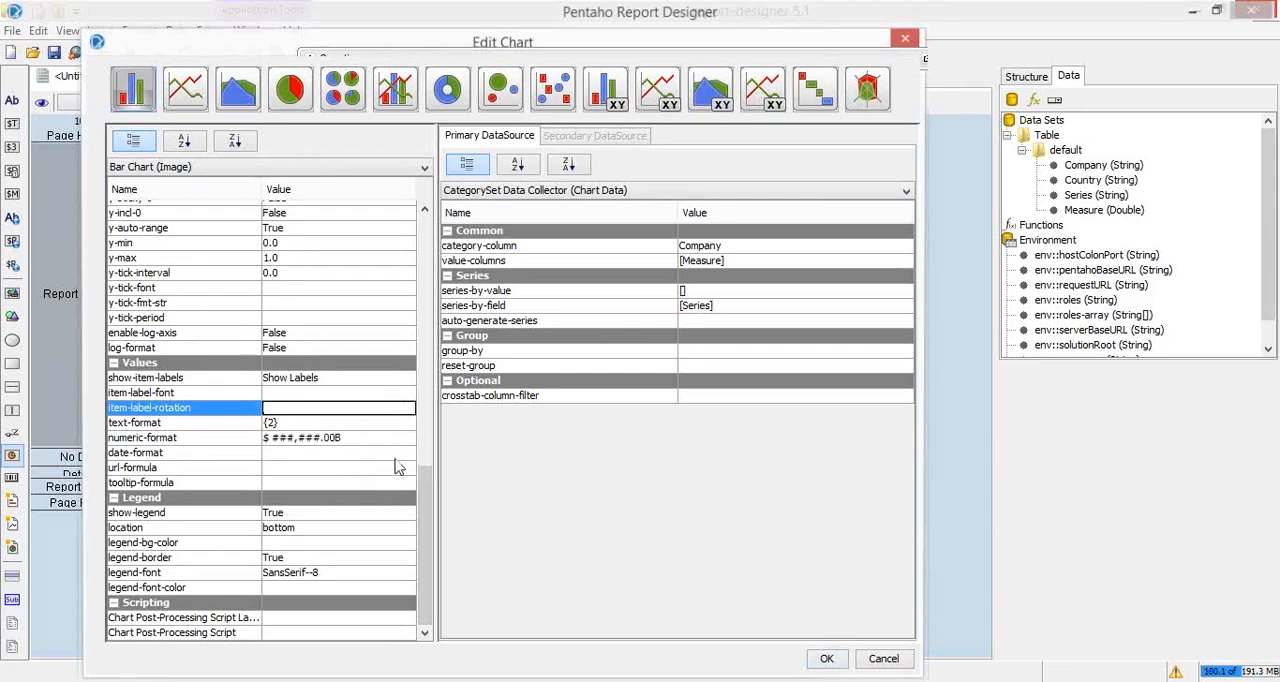
text(45)
key(Return)
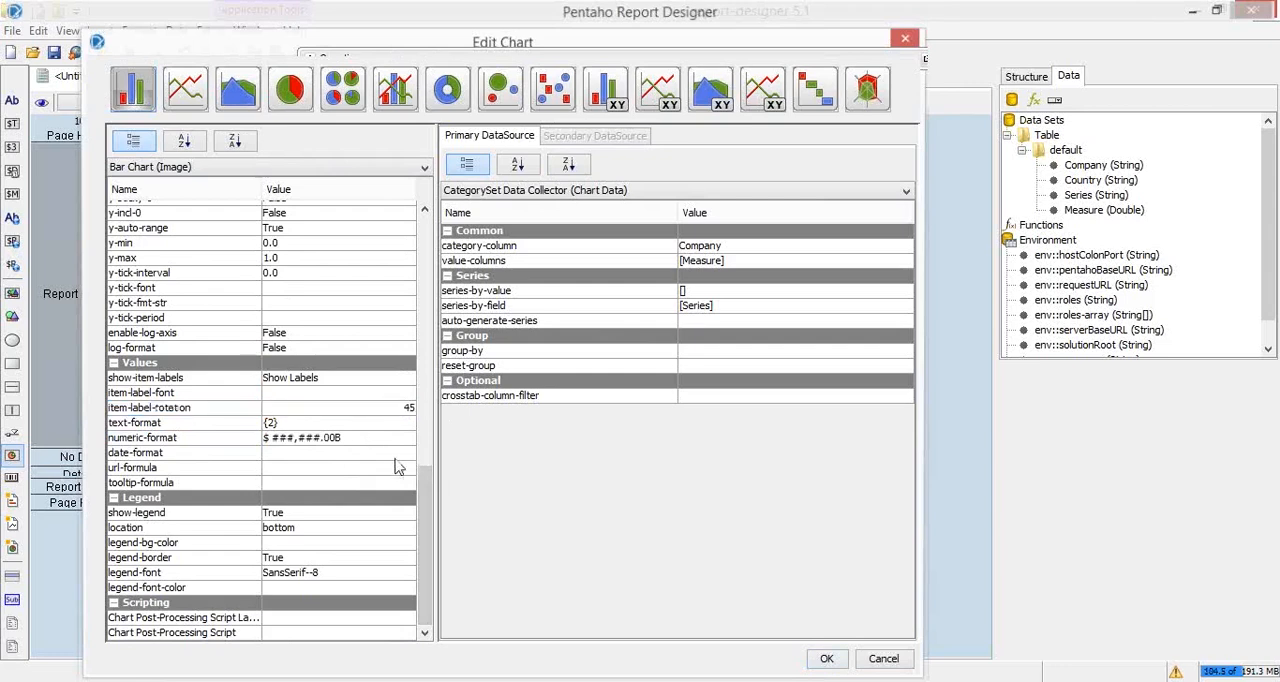
click(827, 658)
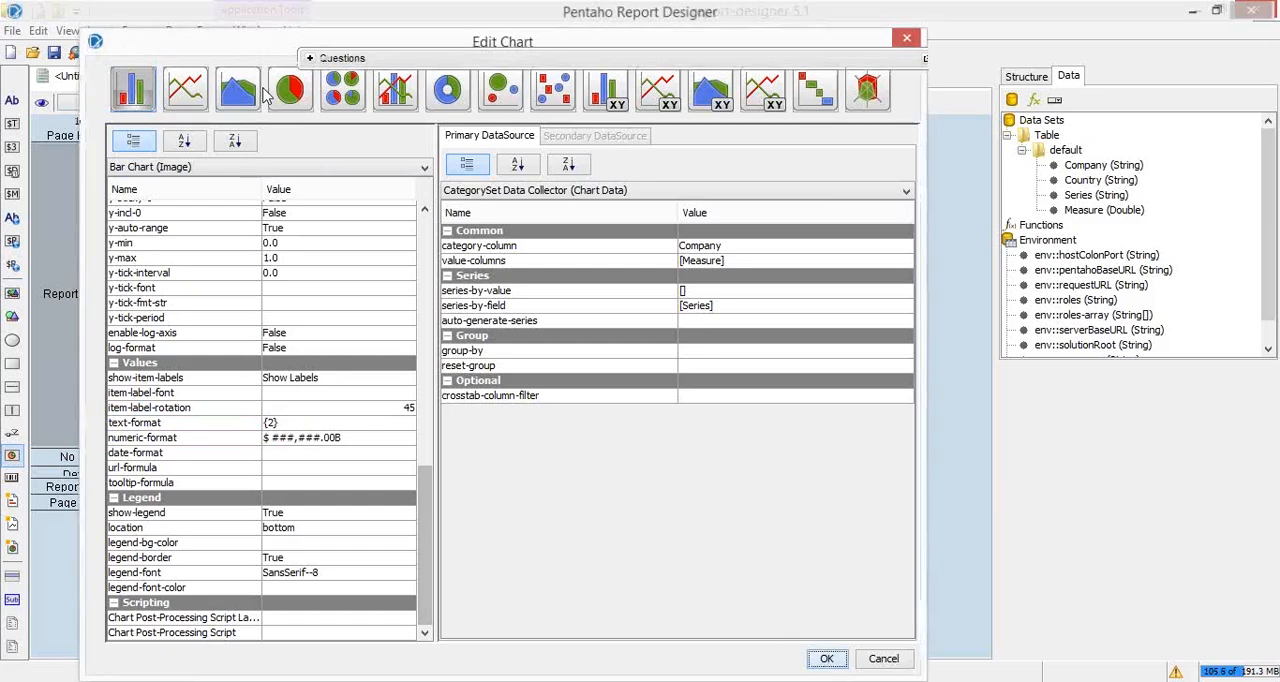
Step: Preview the report as a PDF to check the label rotation, and close the PDF
click(130, 52)
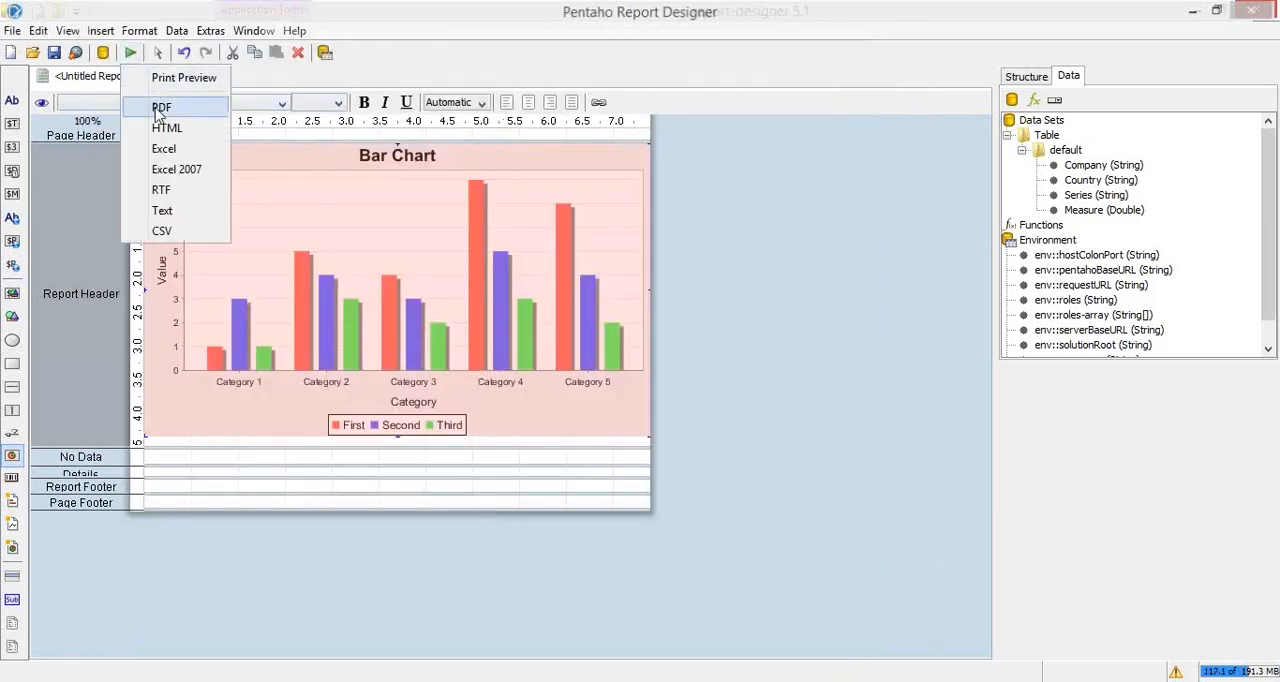
click(160, 106)
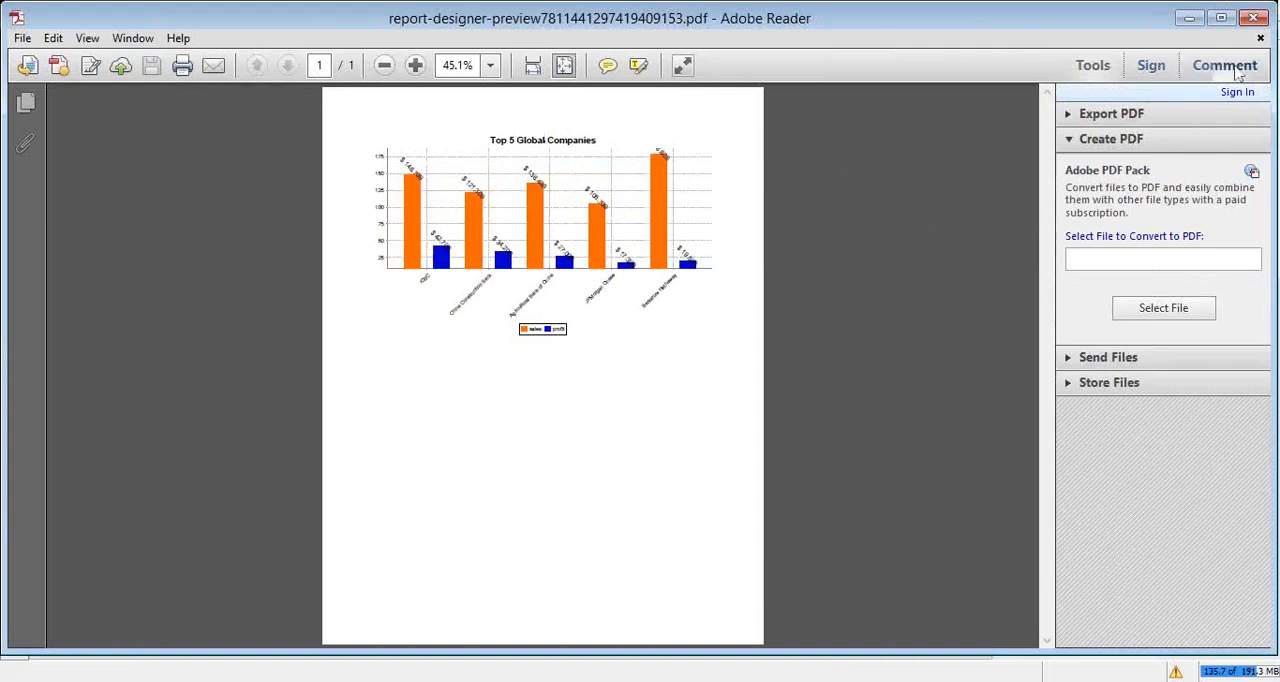
click(1254, 19)
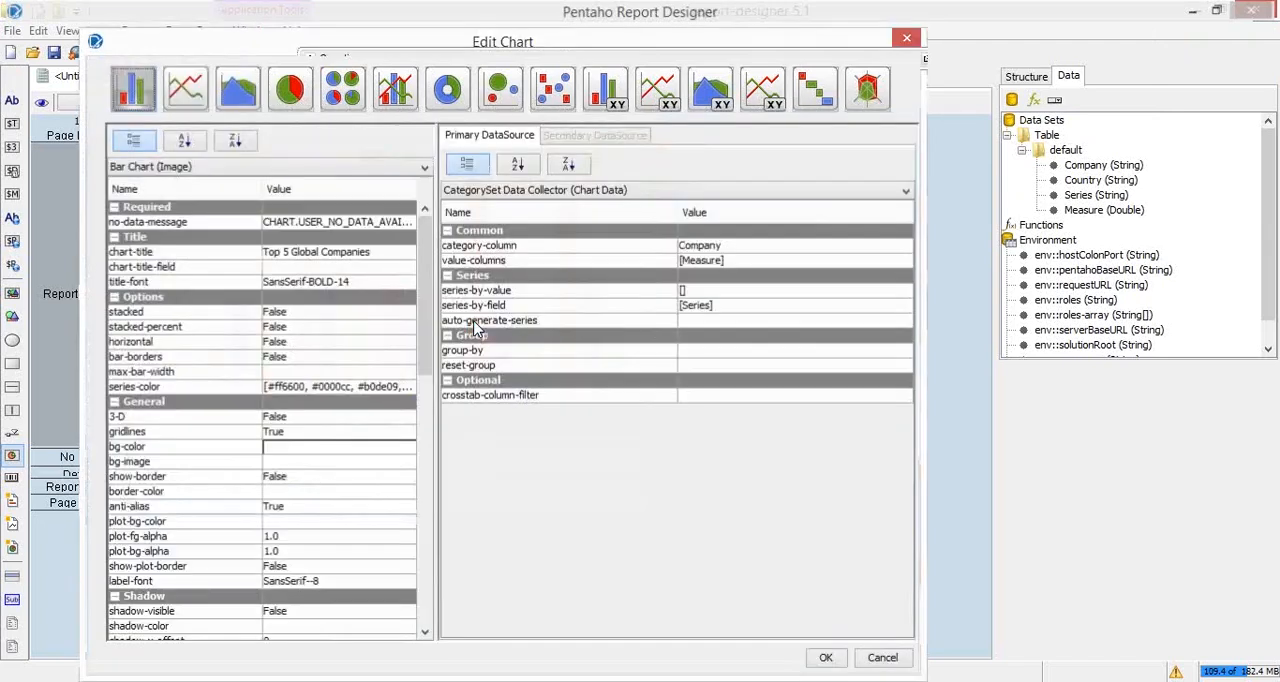
Step: Clear the bar chart's x-axis-label-rotation and accept the chart settings
scroll(404, 524, down, 7)
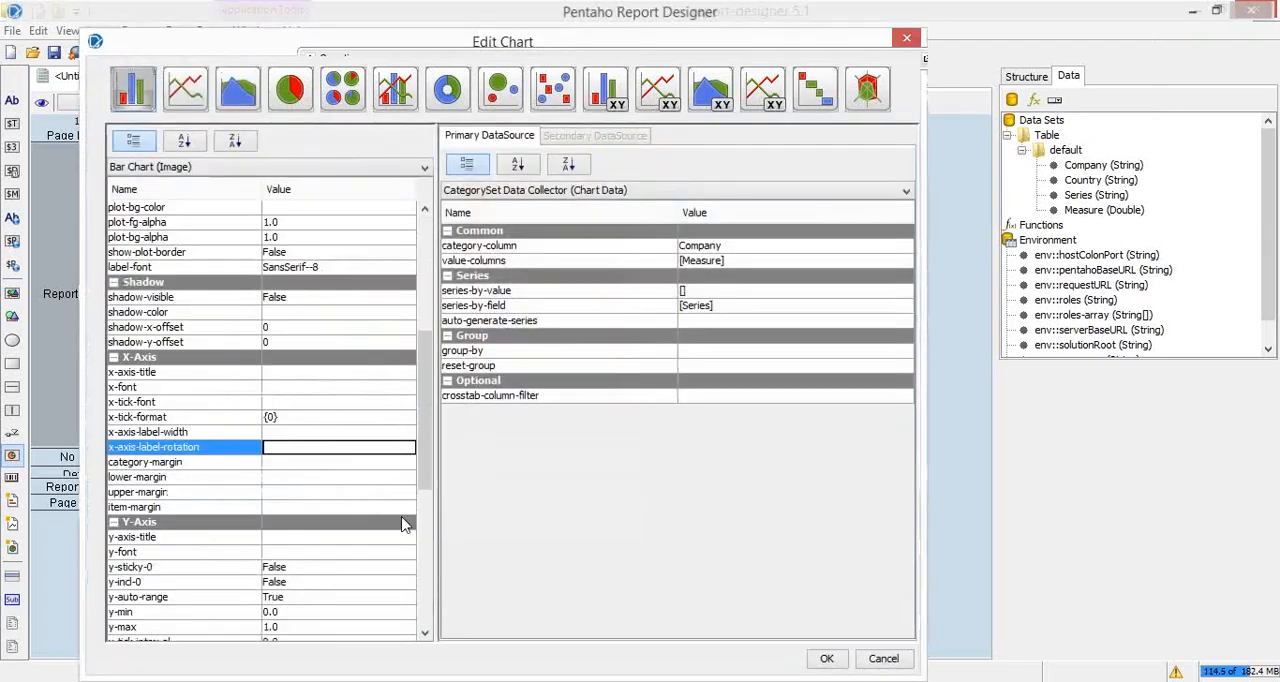
click(827, 658)
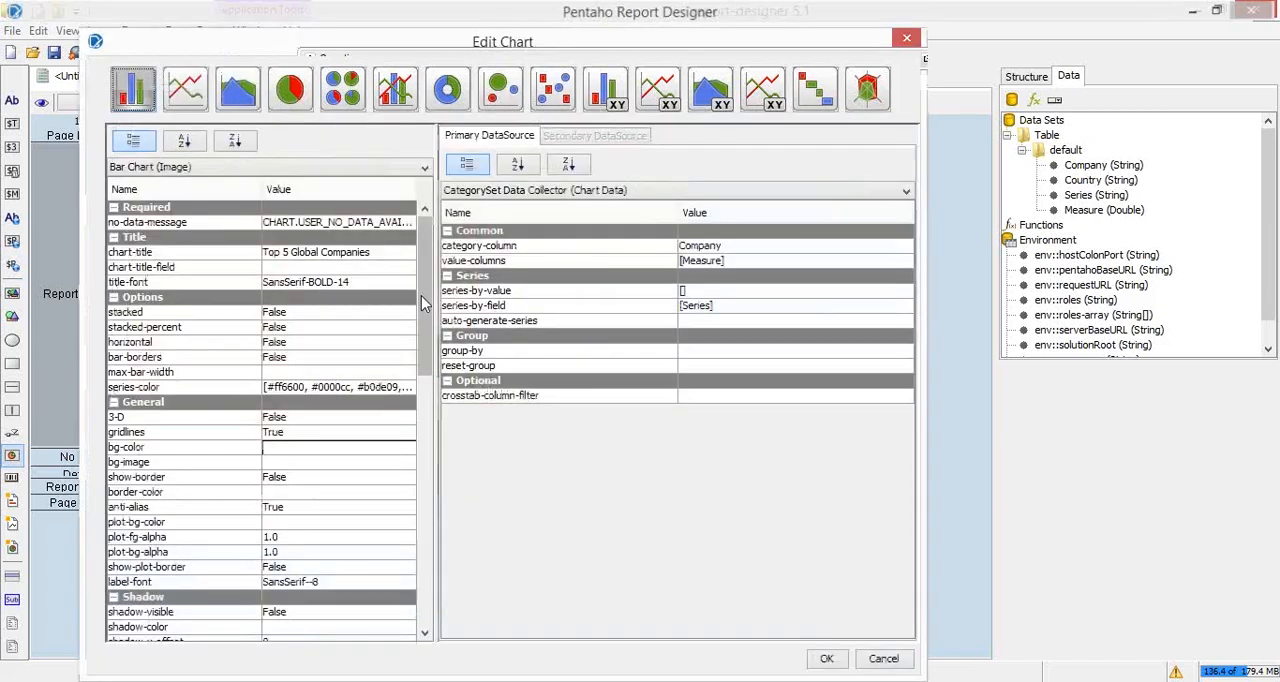
Step: Clear the bar chart's item-label-rotation value
drag(421, 295, 446, 423)
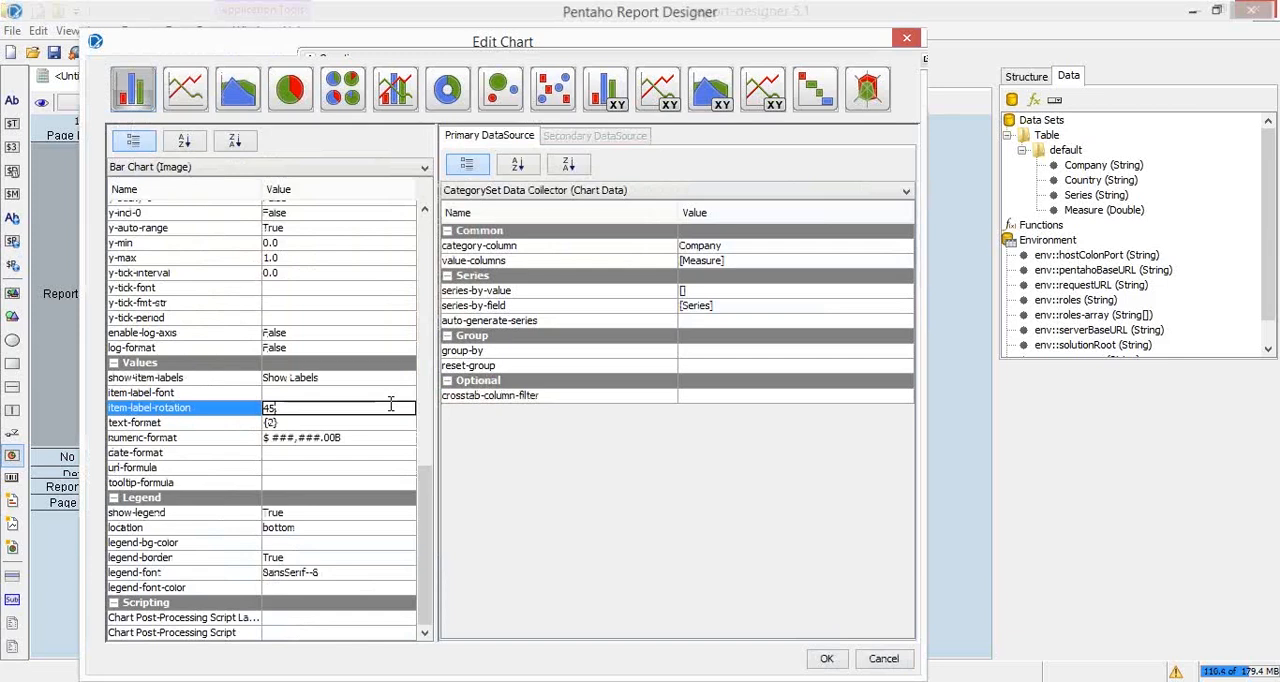
key(BackSpace)
key(BackSpace)
key(BackSpace)
key(BackSpace)
click(358, 440)
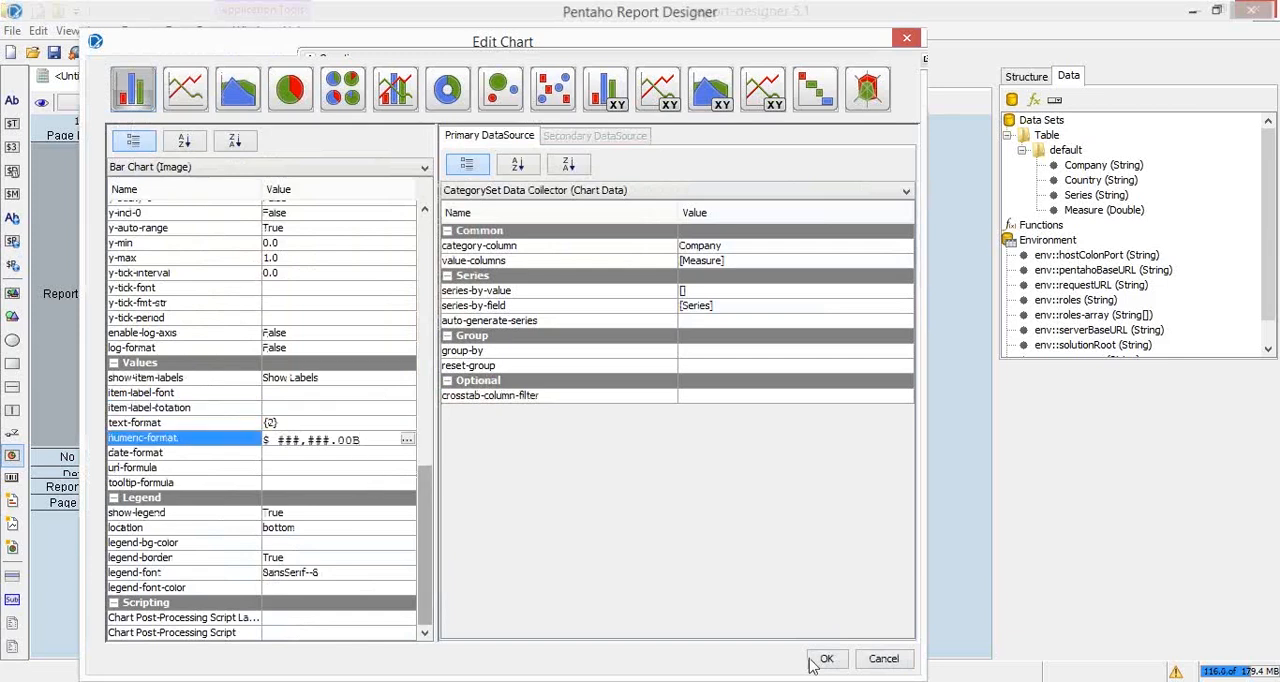
Step: Set the bar chart's x-axis-label-rotation to 45 and accept the chart settings
drag(421, 550, 413, 419)
click(271, 458)
click(271, 456)
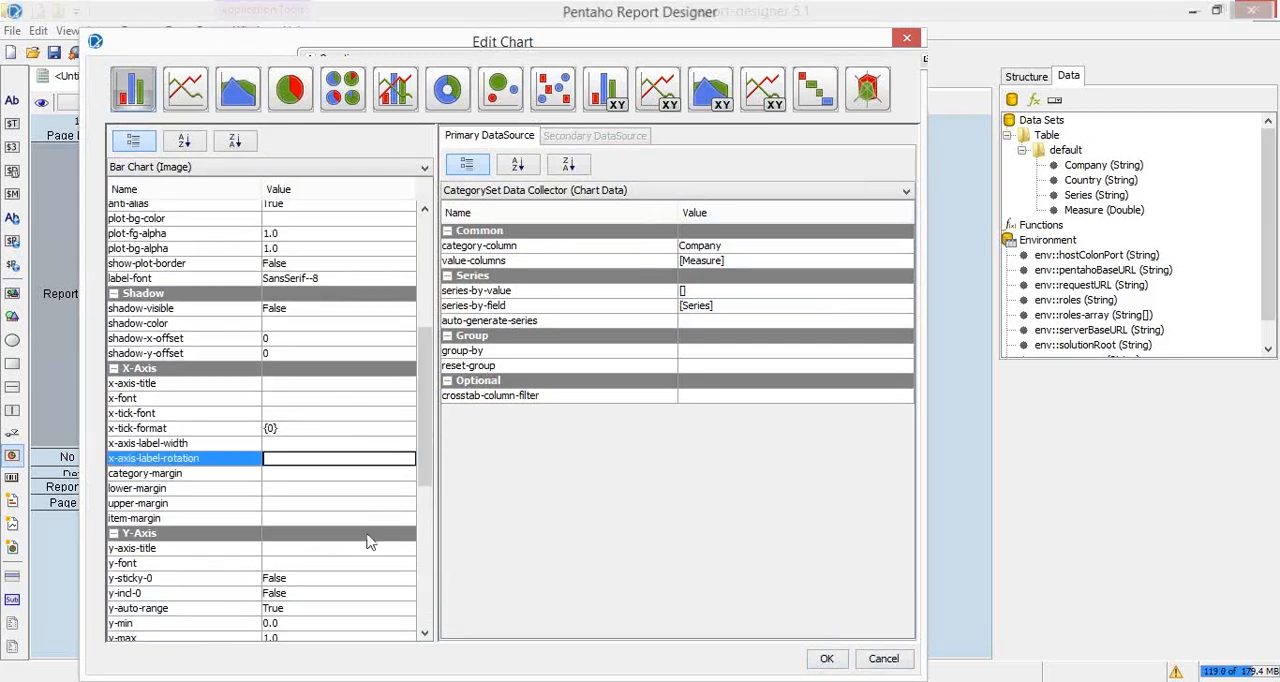
text(45)
key(Return)
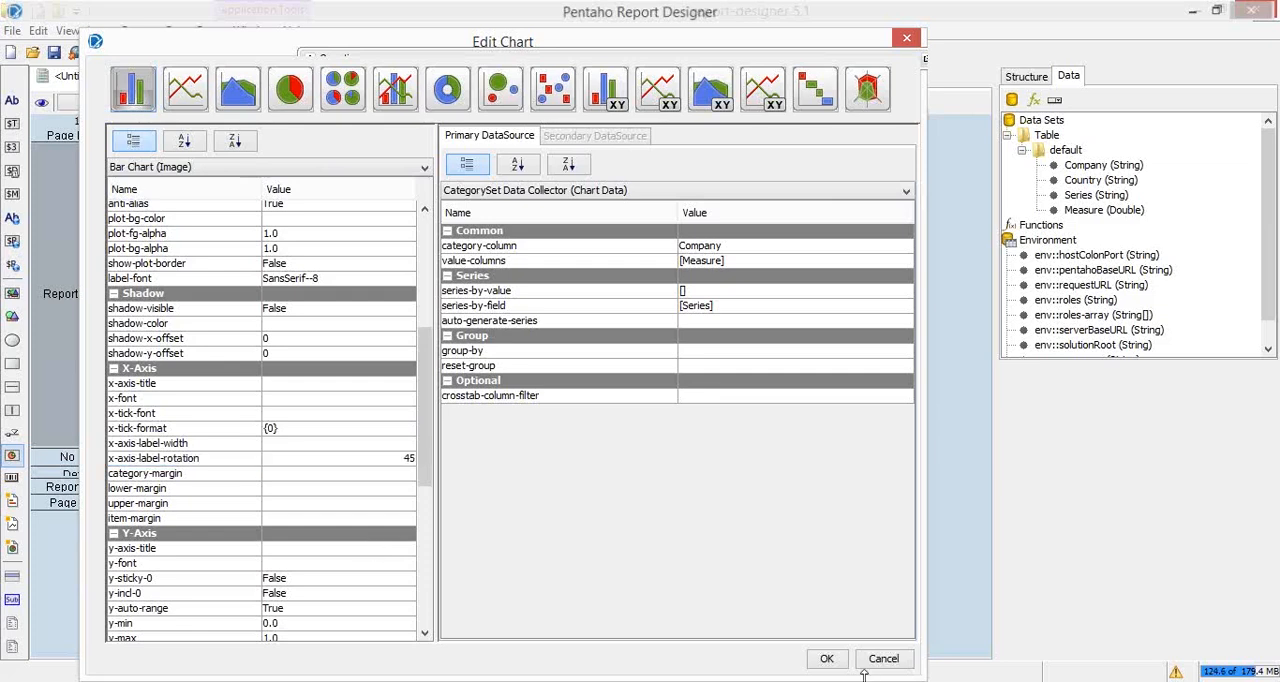
click(826, 658)
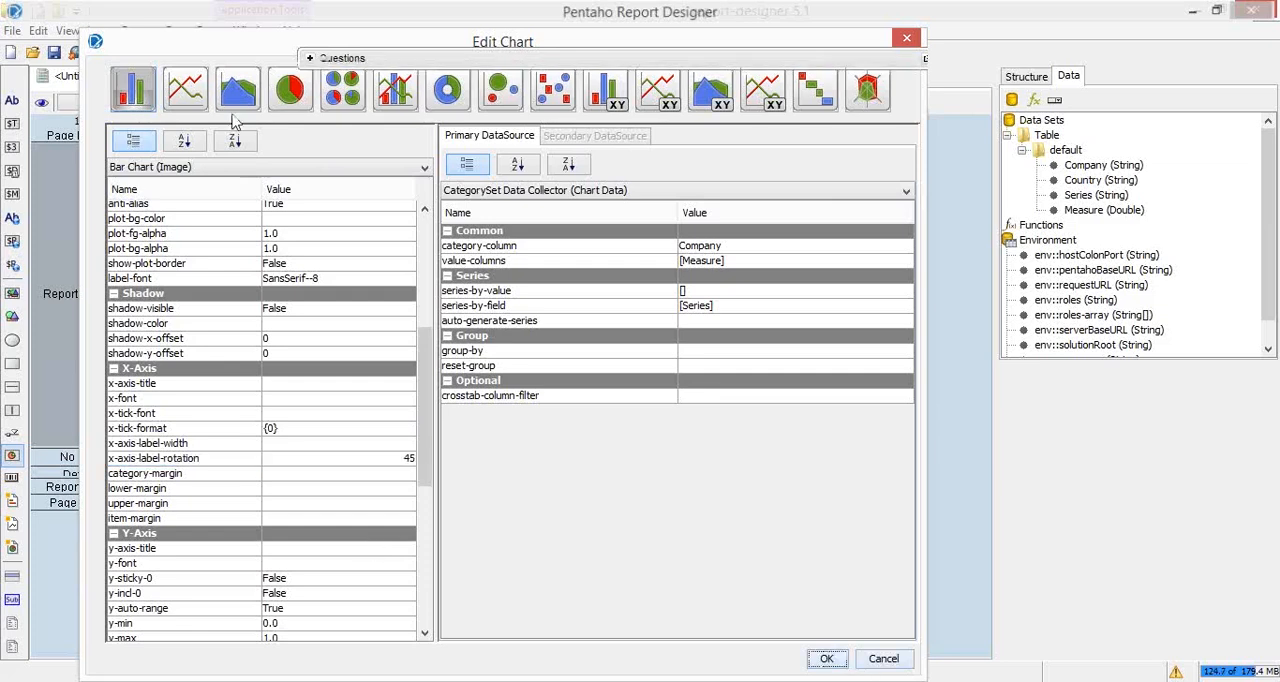
Step: Check the finished bar chart report in print preview
click(130, 52)
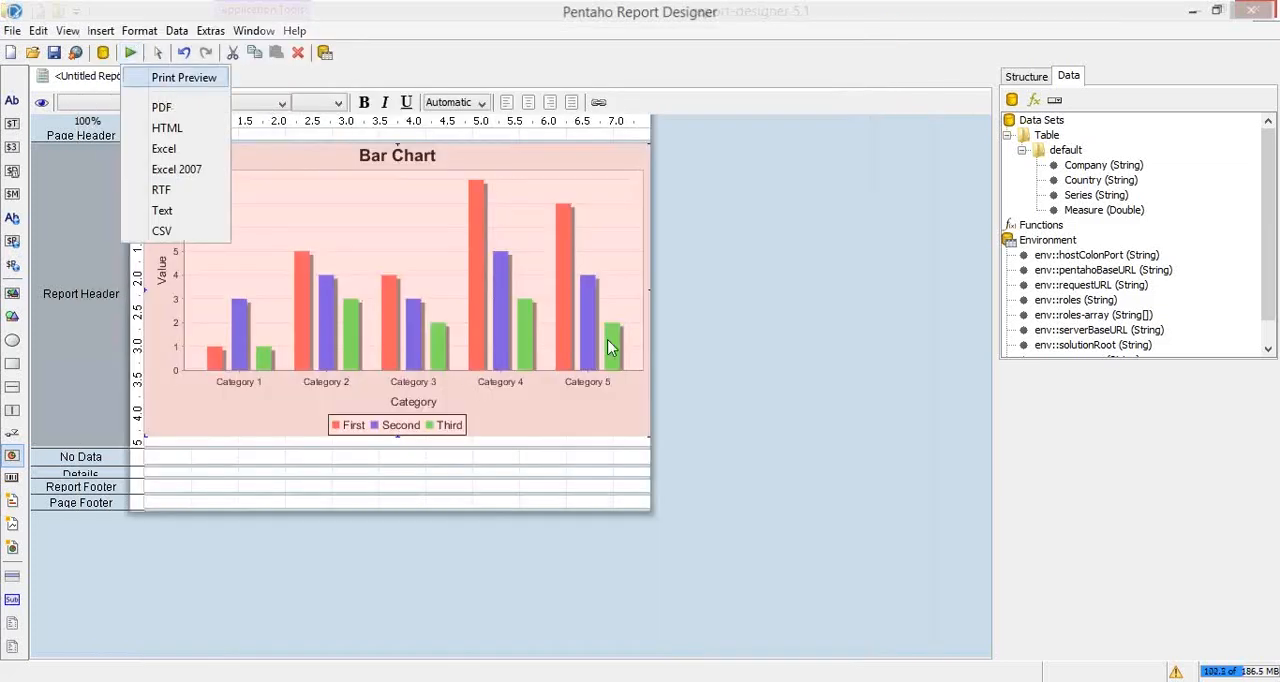
click(168, 78)
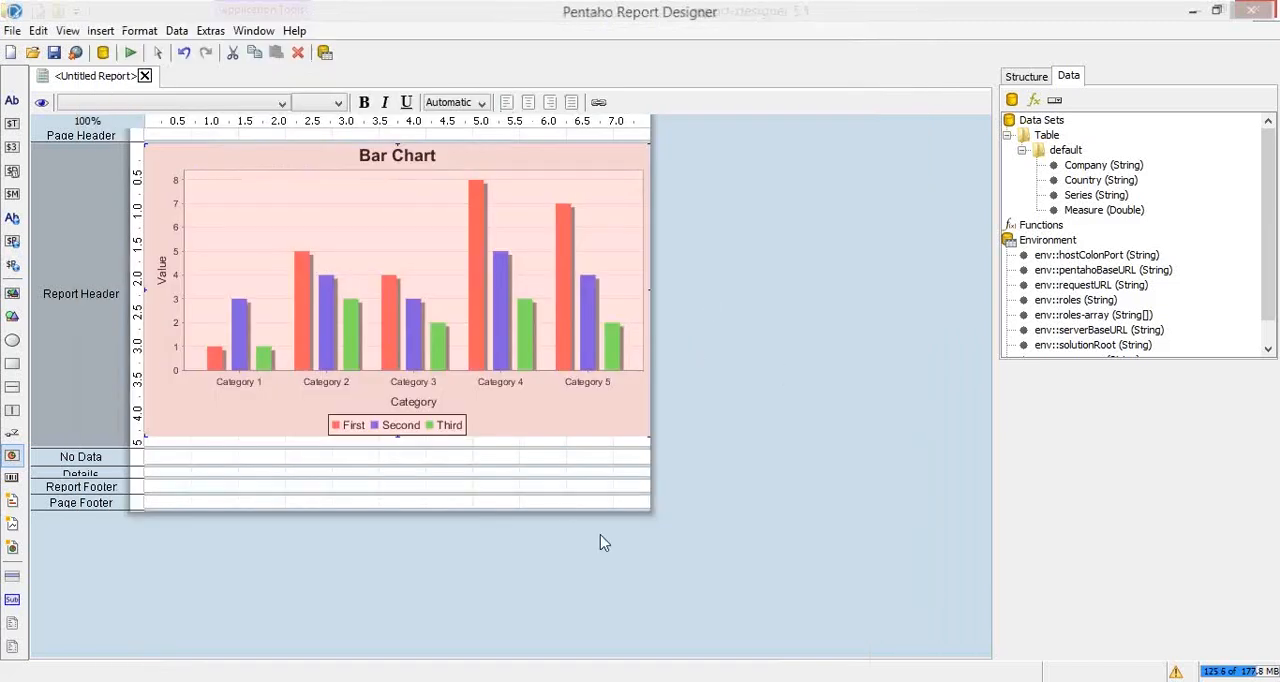
click(1066, 150)
click(1046, 135)
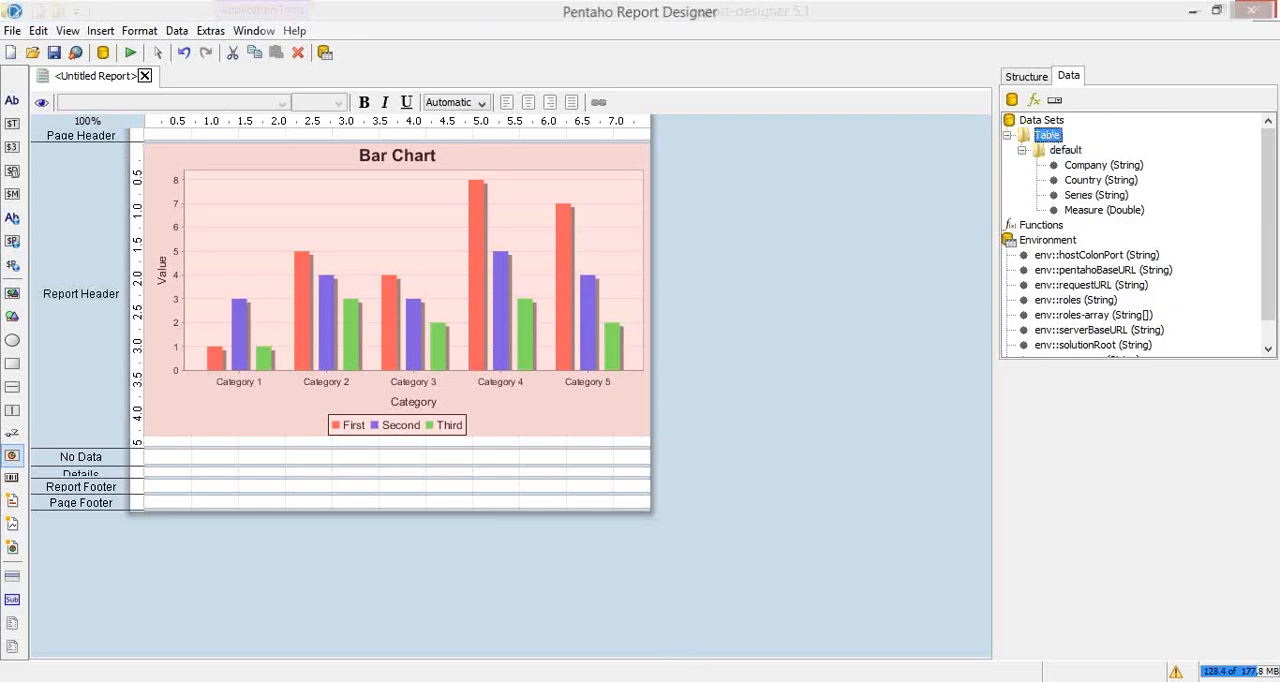
click(512, 565)
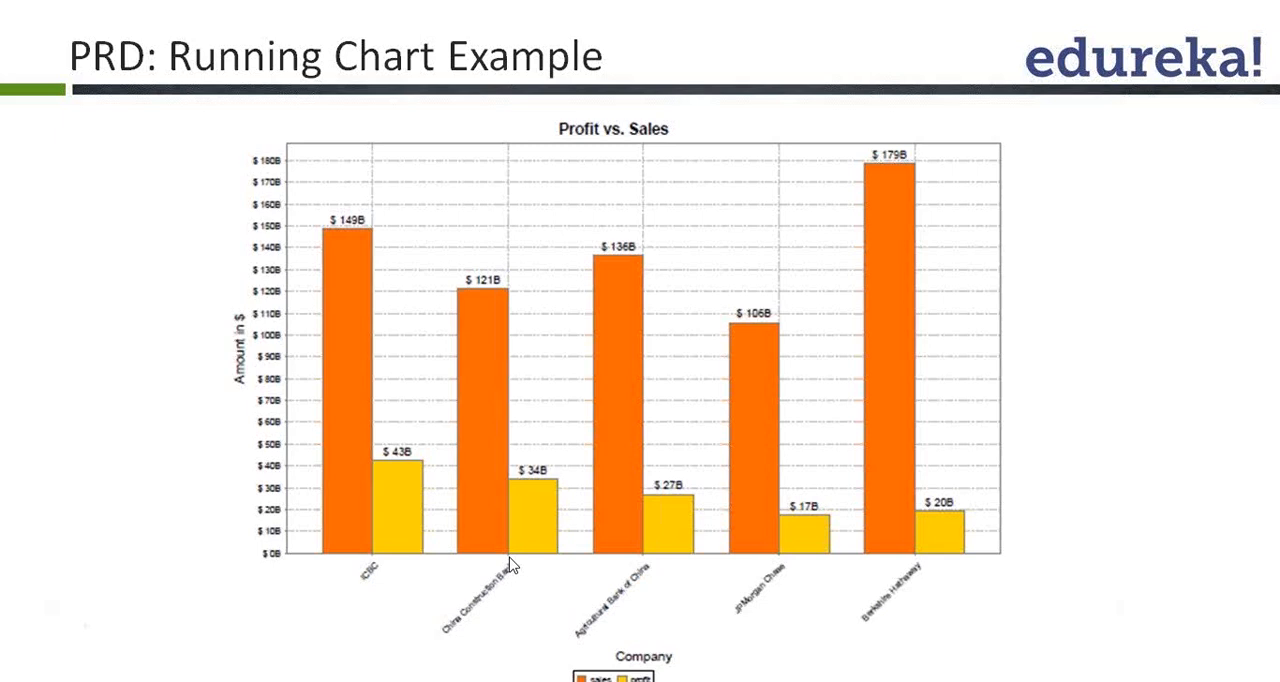
click(580, 351)
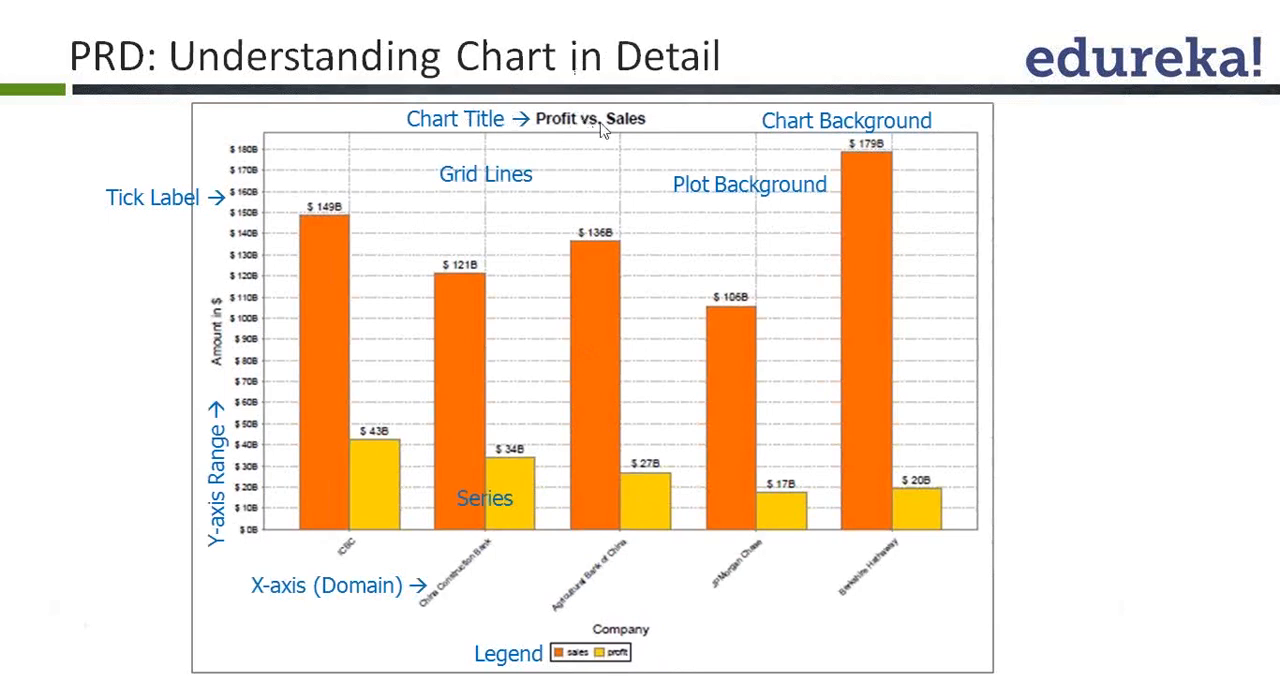
click(646, 129)
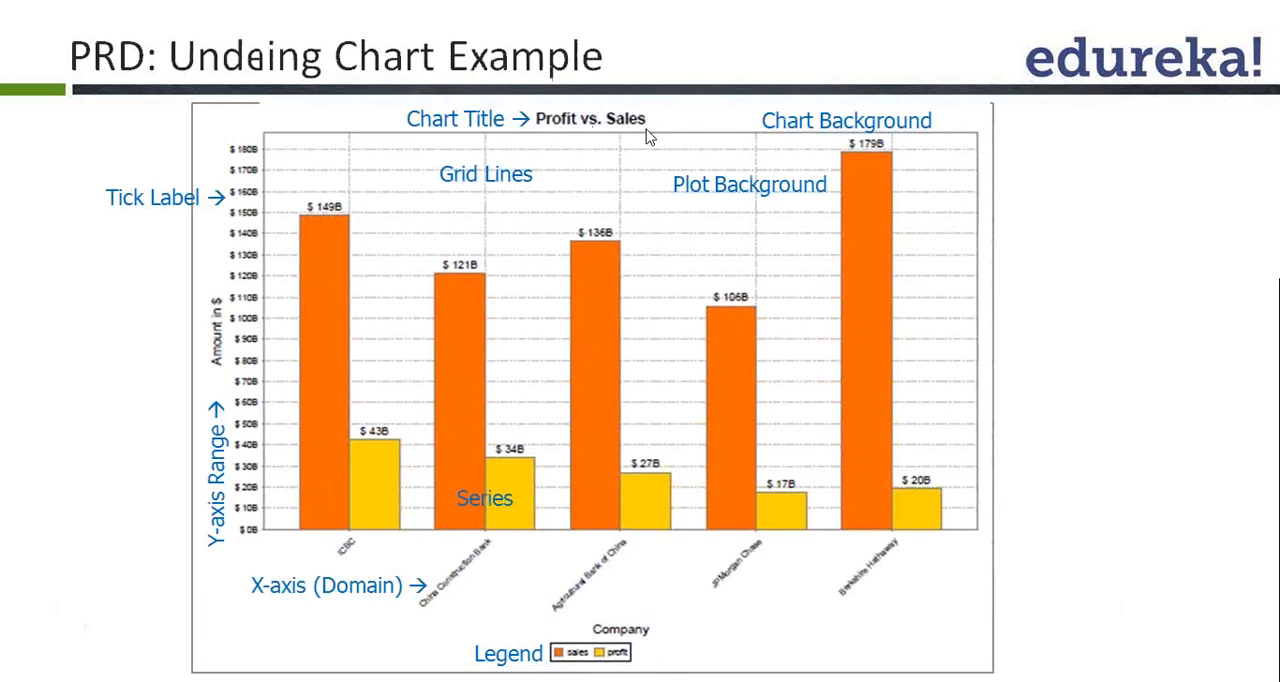